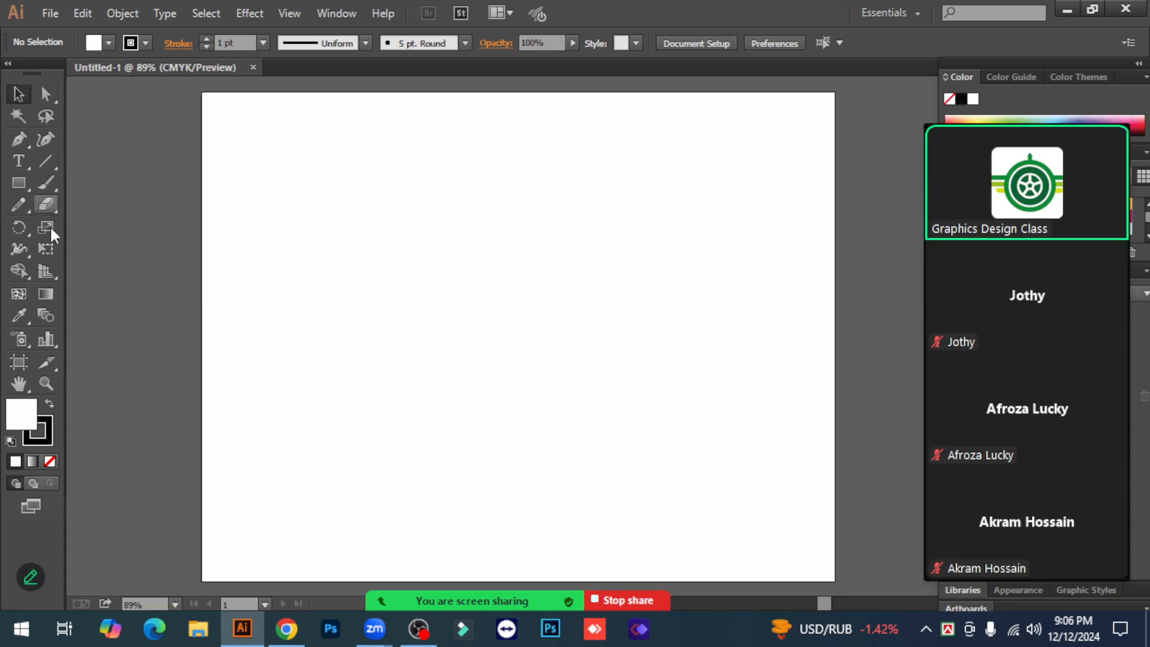
# Draw a circle with the Ellipse tool from its centre outward at the middle of the artboard.
pyautogui.click(20, 181)
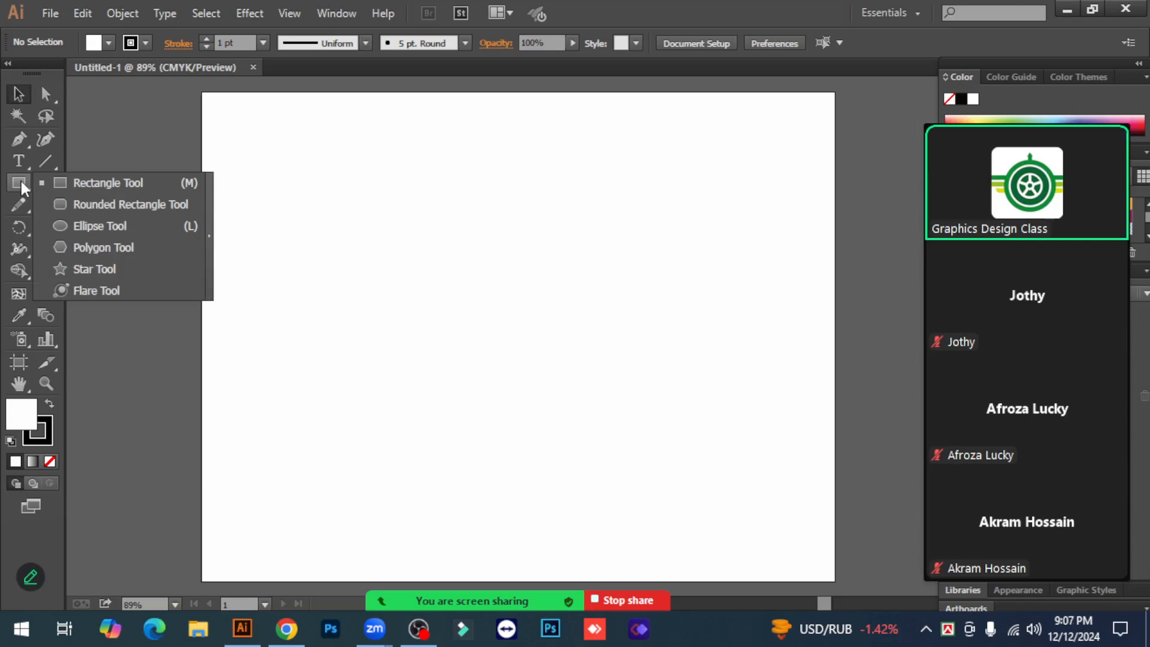
pyautogui.click(101, 225)
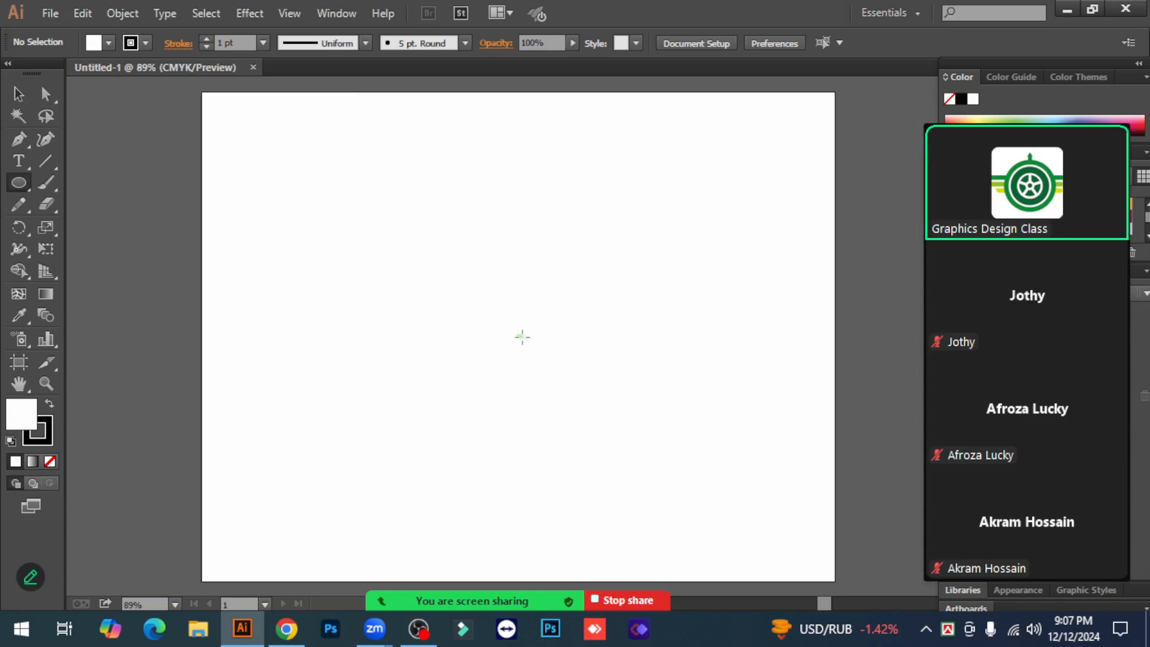
pyautogui.moveTo(517, 335); pyautogui.dragTo(555, 407)
pyautogui.click(18, 94)
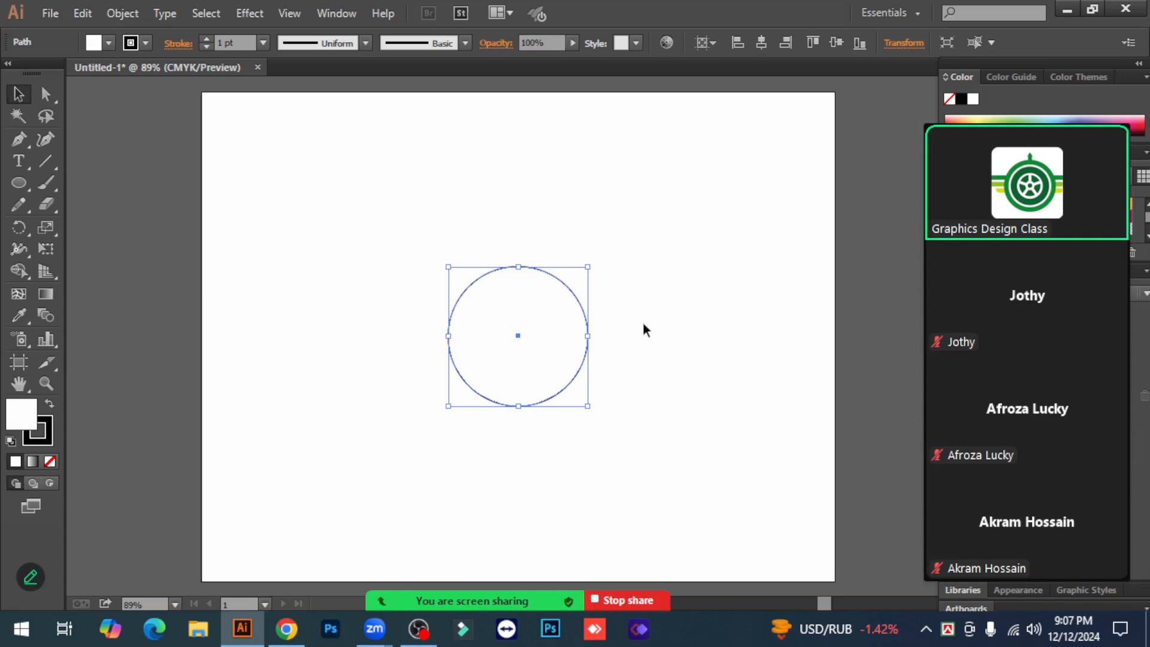
pyautogui.click(646, 397)
pyautogui.click(538, 404)
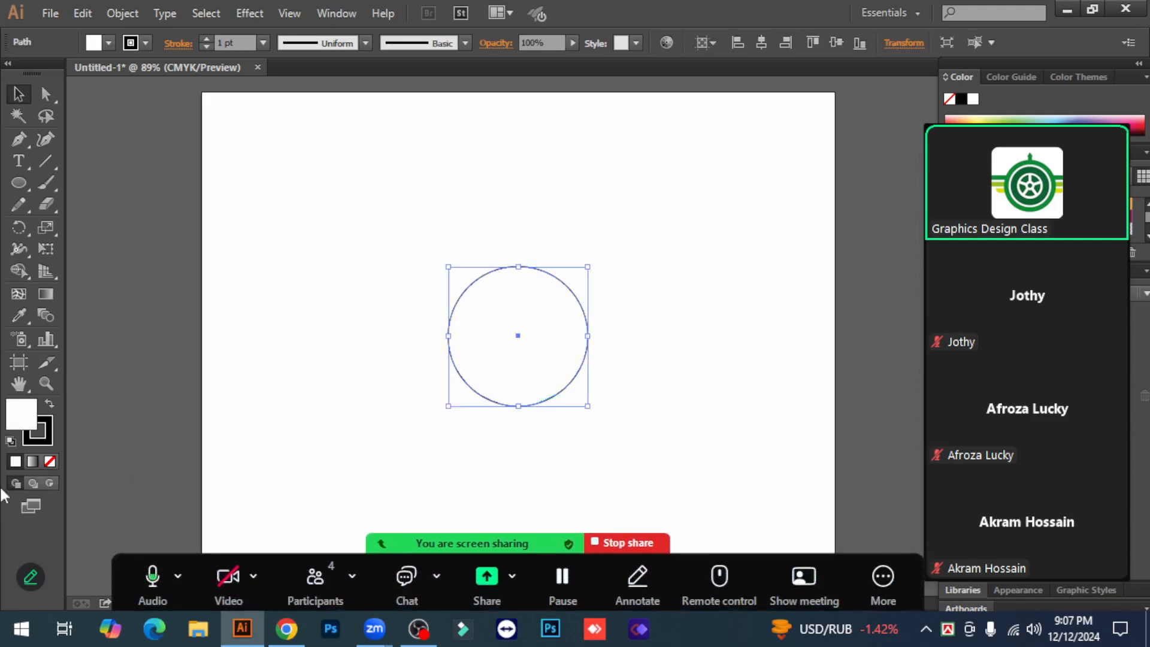
pyautogui.click(657, 364)
pyautogui.click(548, 400)
pyautogui.click(649, 398)
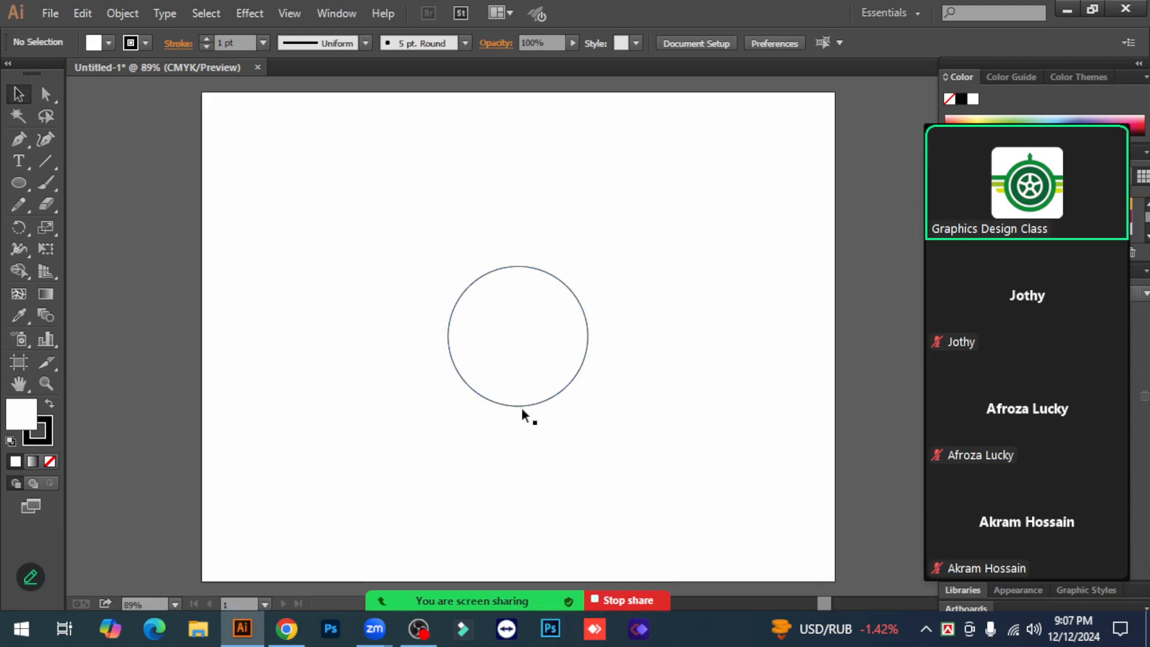
# Duplicate the circle horizontally to its right so that the copy overlaps the original.
pyautogui.moveTo(523, 407); pyautogui.dragTo(600, 412)
pyautogui.click(674, 360)
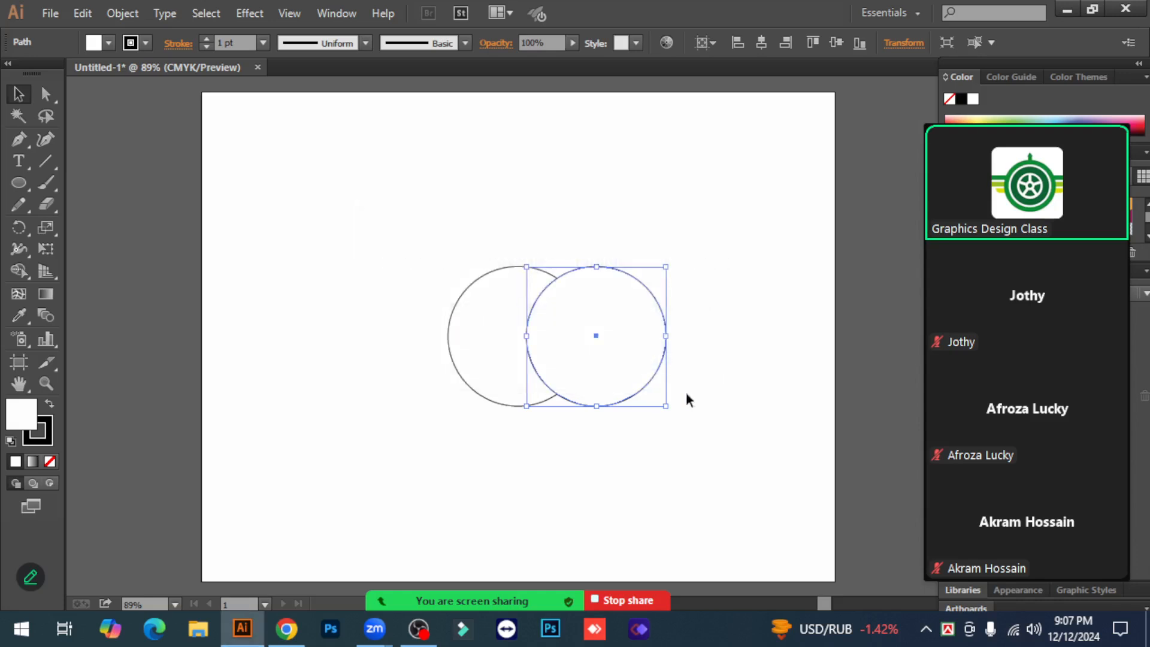
pyautogui.moveTo(691, 413); pyautogui.dragTo(461, 239)
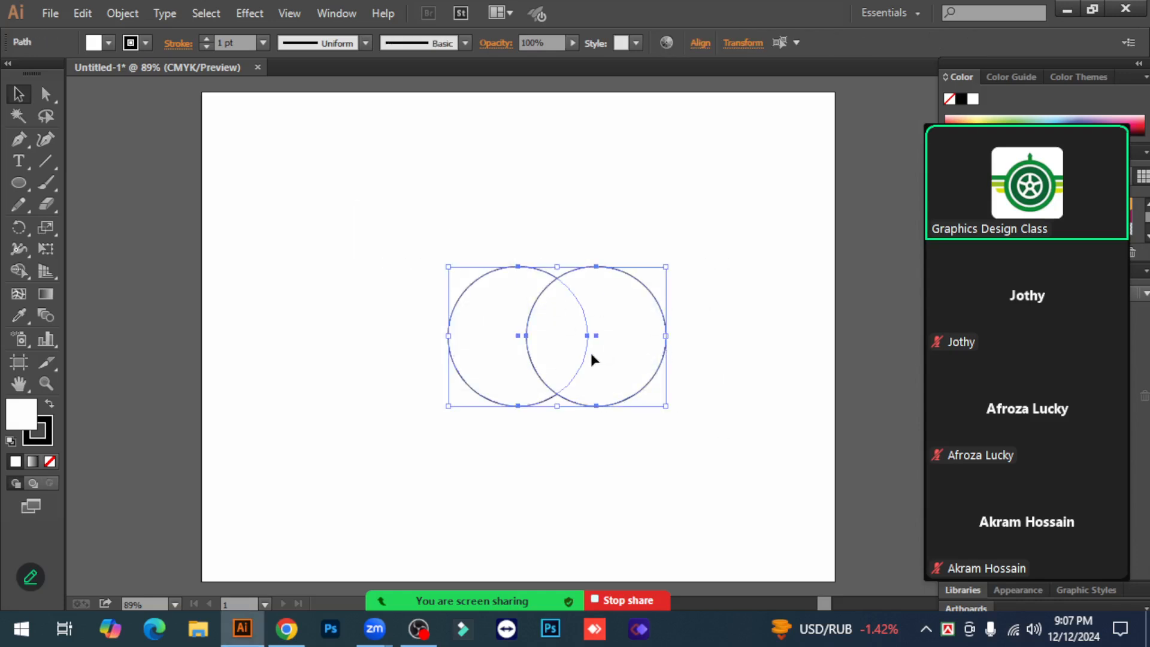
pyautogui.click(749, 430)
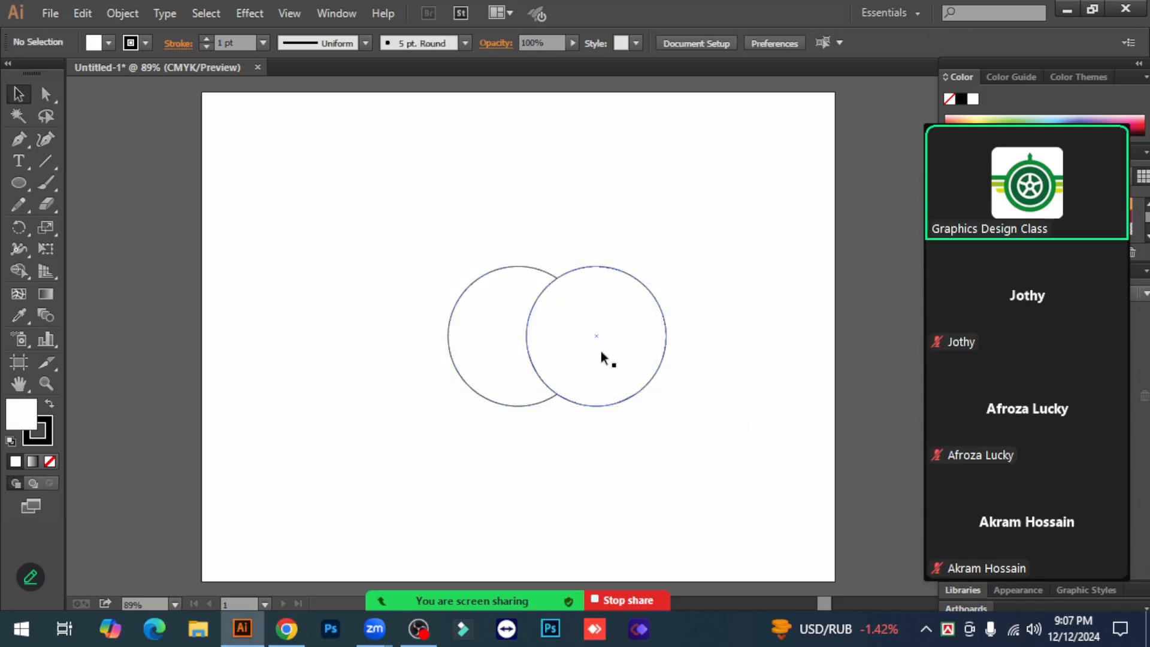
# Remove the fill from both circles and shift the right circle slightly further right to narrow the overlap.
pyautogui.moveTo(473, 234); pyautogui.dragTo(602, 354)
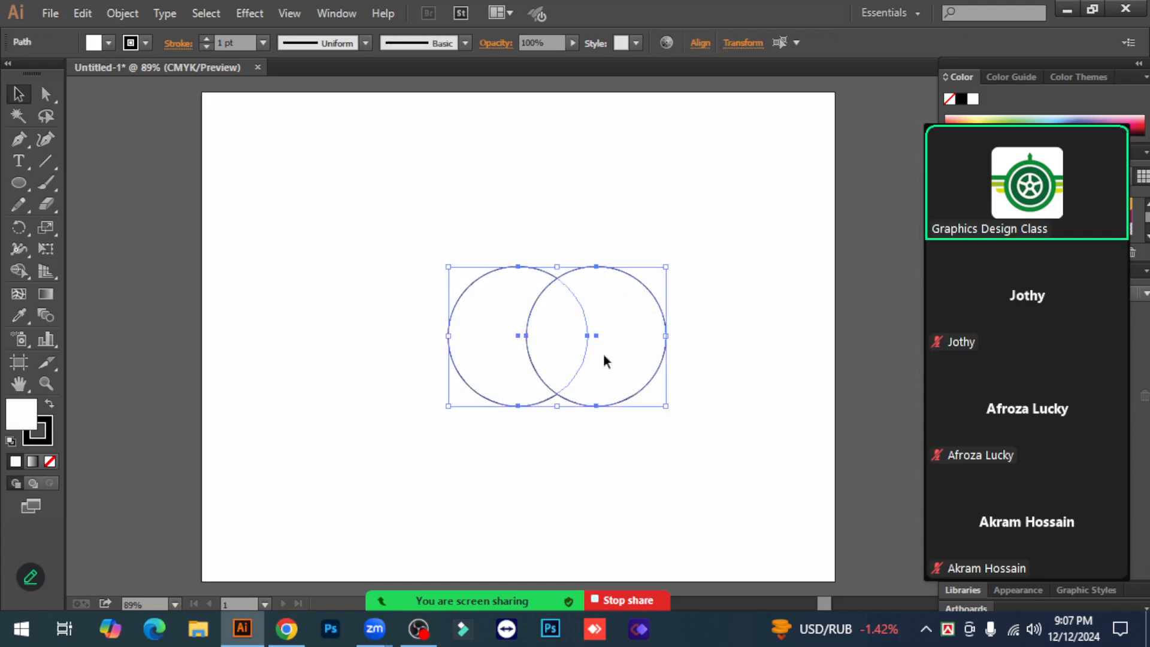
pyautogui.click(50, 462)
pyautogui.click(405, 444)
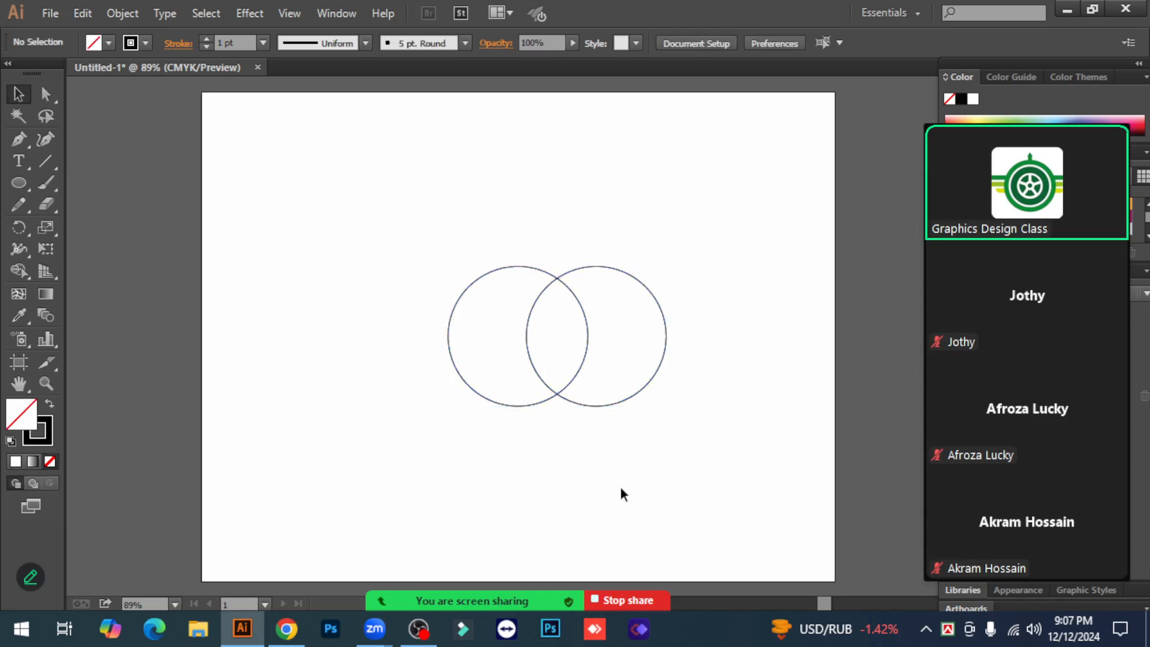
pyautogui.moveTo(644, 392); pyautogui.dragTo(656, 393)
pyautogui.click(657, 430)
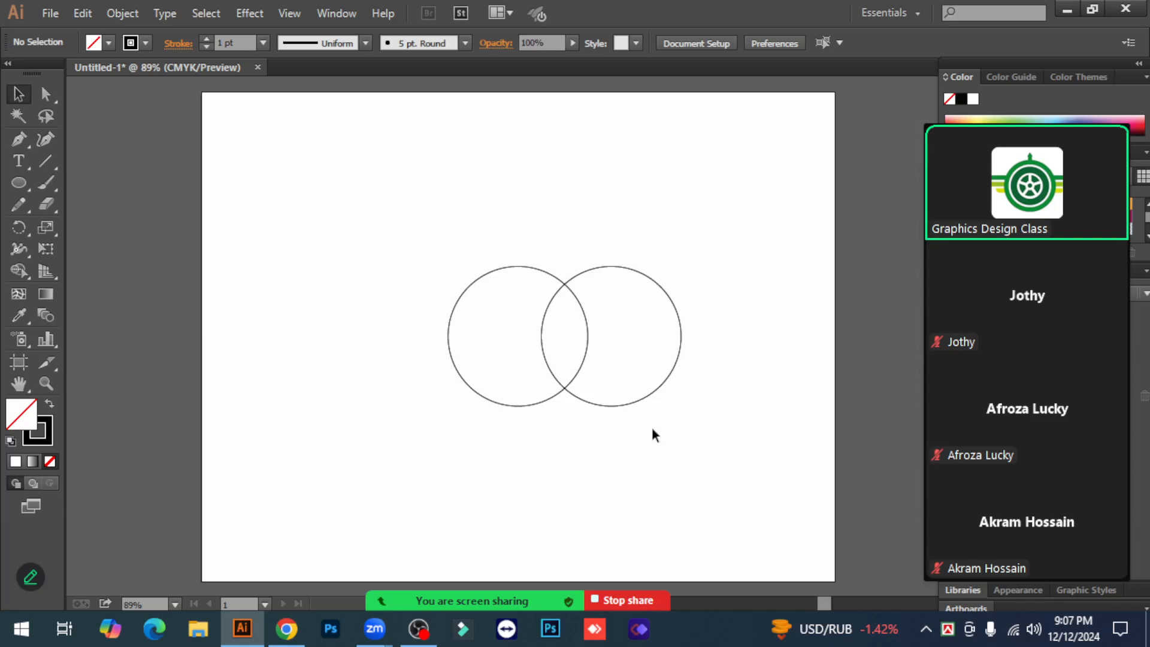
# Remove the outer parts of both circles with the Shape Builder tool, keeping only the leaf-shaped overlap.
pyautogui.moveTo(650, 402); pyautogui.dragTo(473, 241)
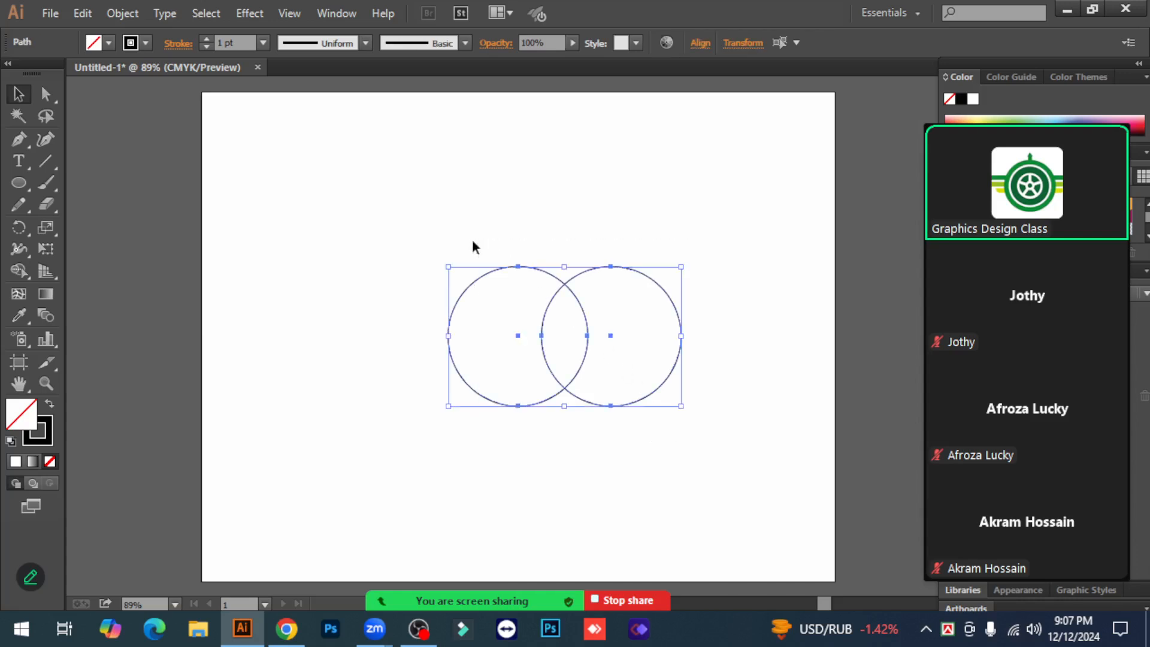
pyautogui.click(19, 269)
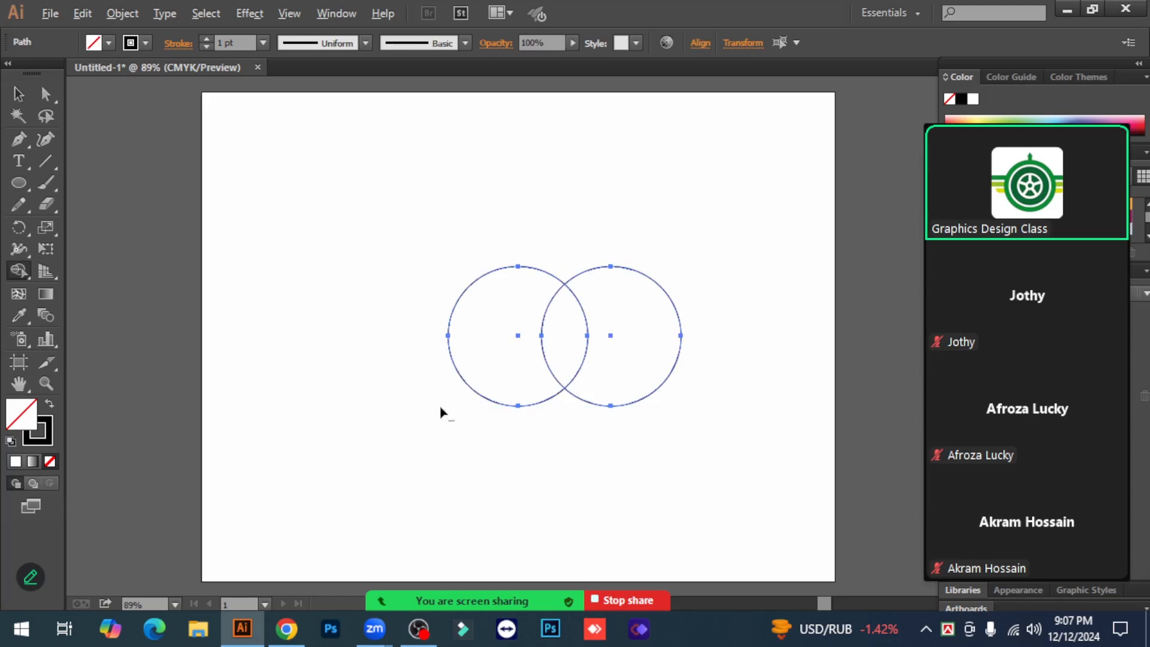
pyautogui.moveTo(443, 409)
pyautogui.mouseDown()
pyautogui.moveTo(467, 397)
pyautogui.moveTo(477, 375)
pyautogui.mouseUp()
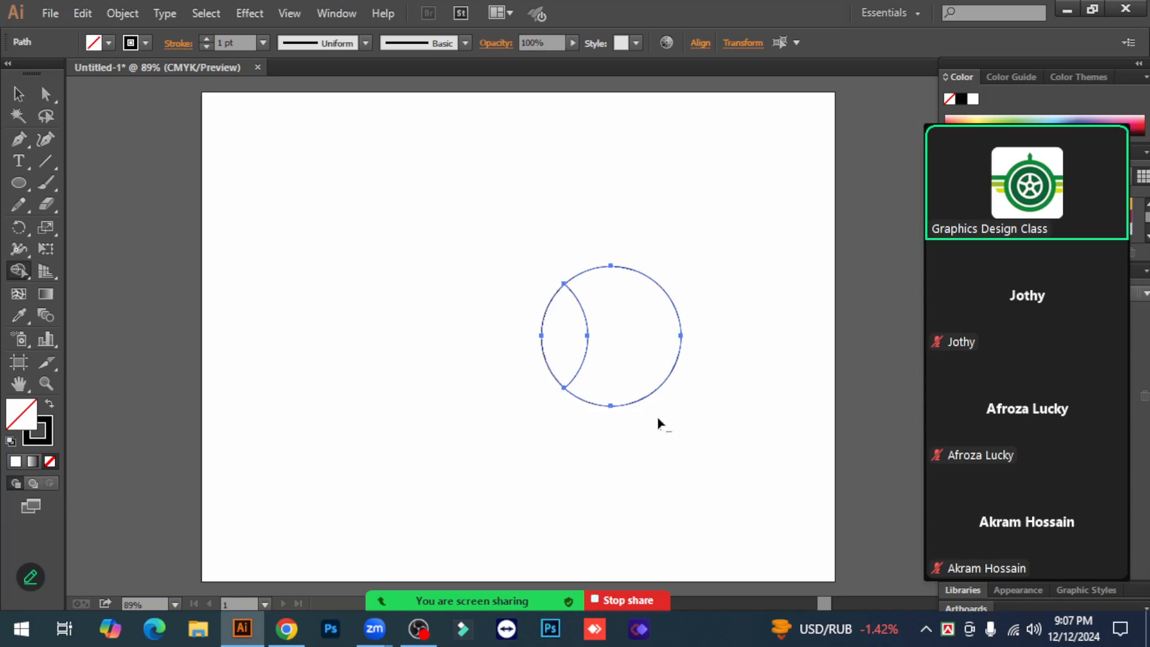
pyautogui.keyDown('alt'); pyautogui.click(650, 391); pyautogui.keyUp('alt')
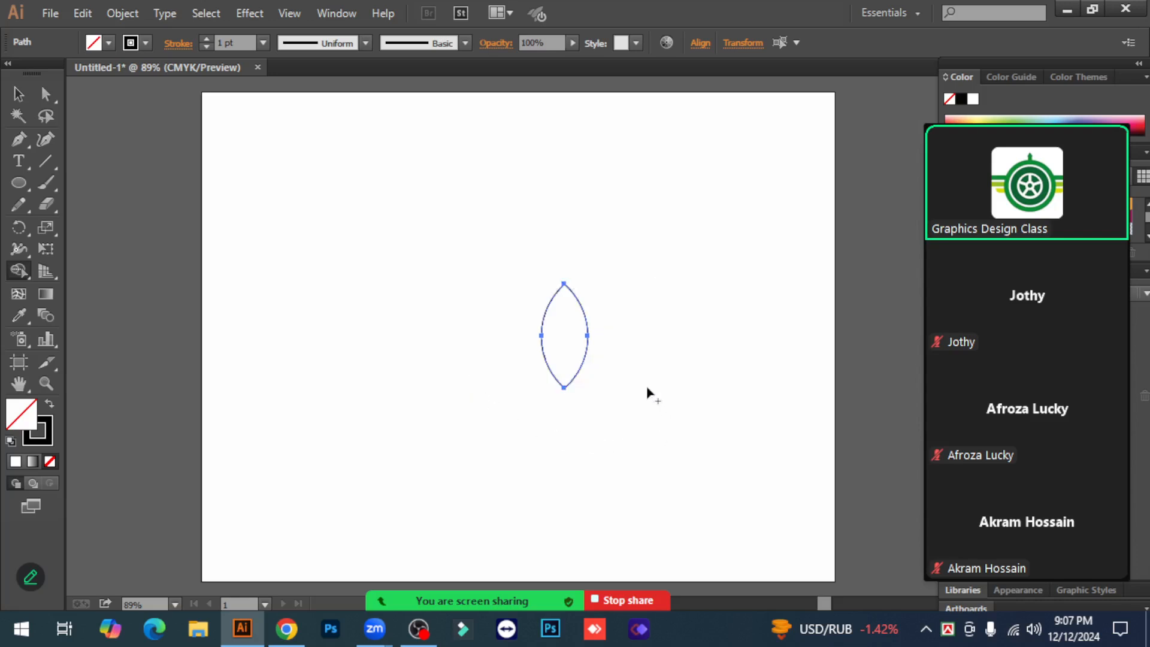
# Duplicate the leaf outline to its left and delete the copy.
pyautogui.click(24, 98)
pyautogui.click(479, 354)
pyautogui.moveTo(573, 378); pyautogui.dragTo(465, 377)
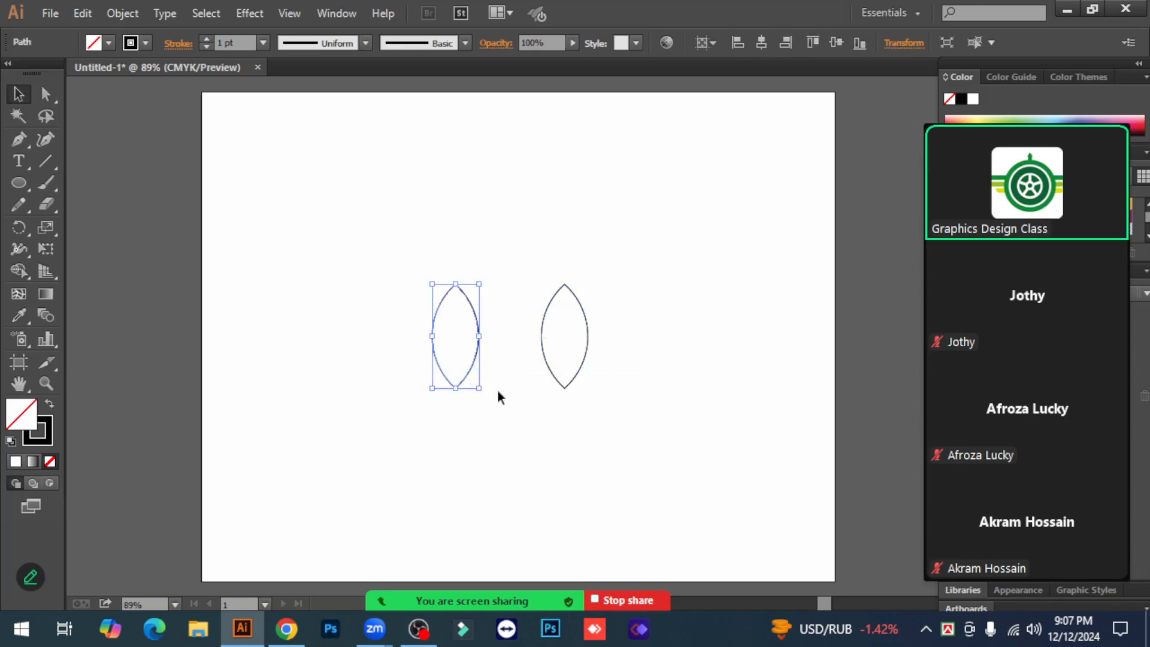
pyautogui.press('Delete')
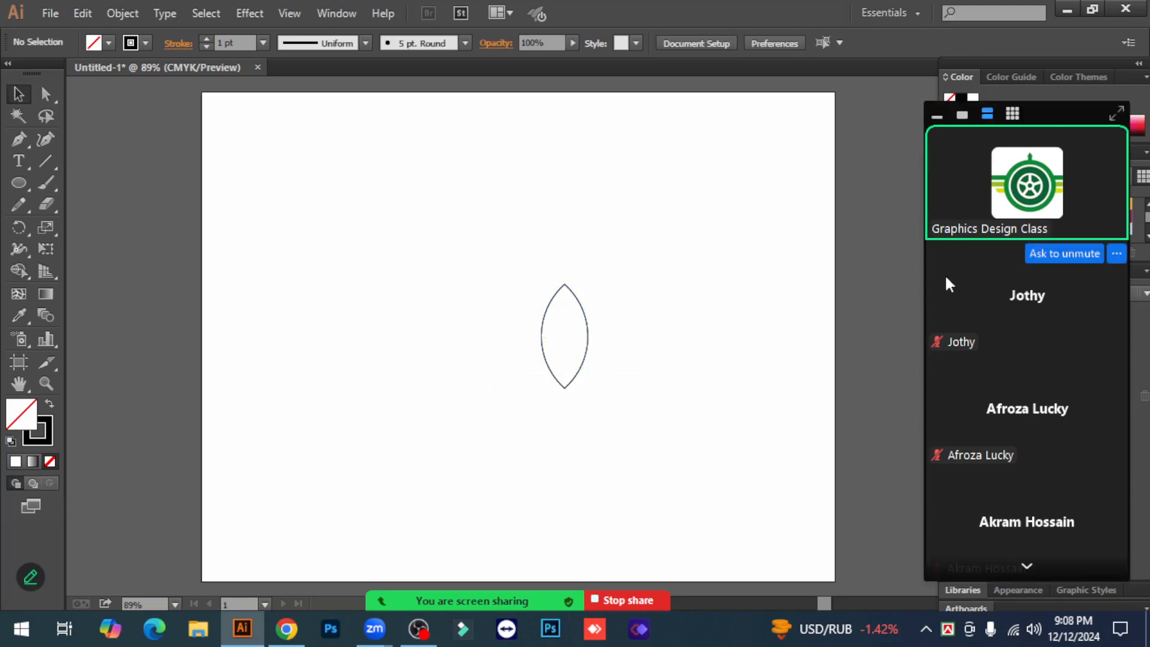
# Minimise the meeting's video panel, swap the leaf's stroke and fill, and fill it with dark green.
pyautogui.click(935, 114)
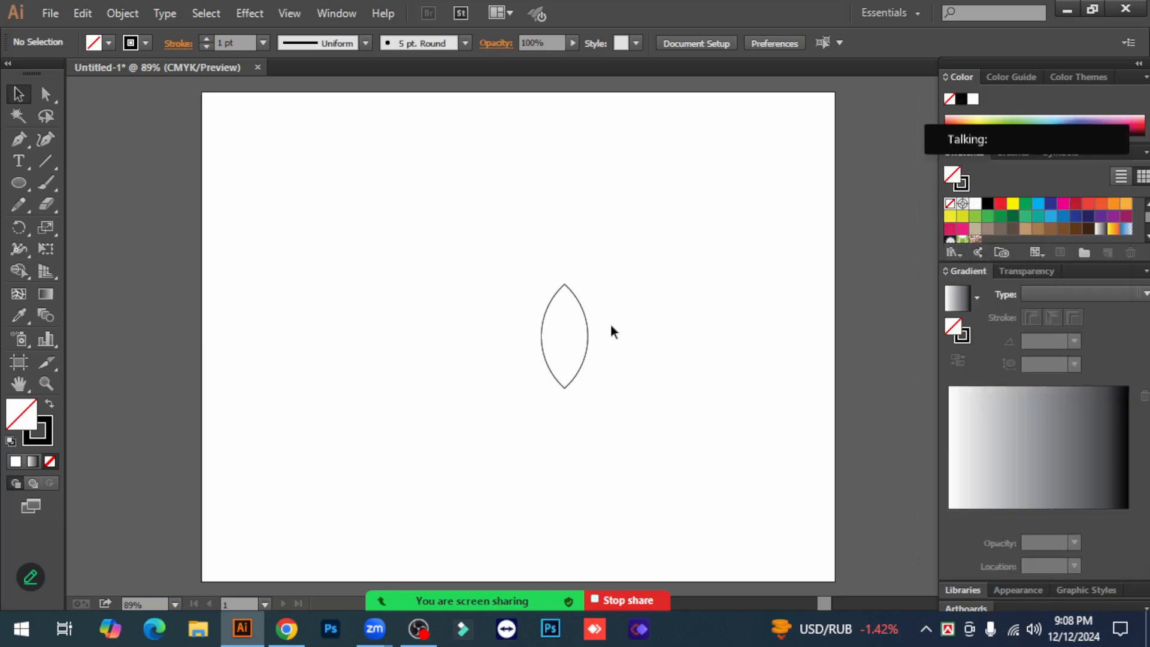
pyautogui.click(583, 323)
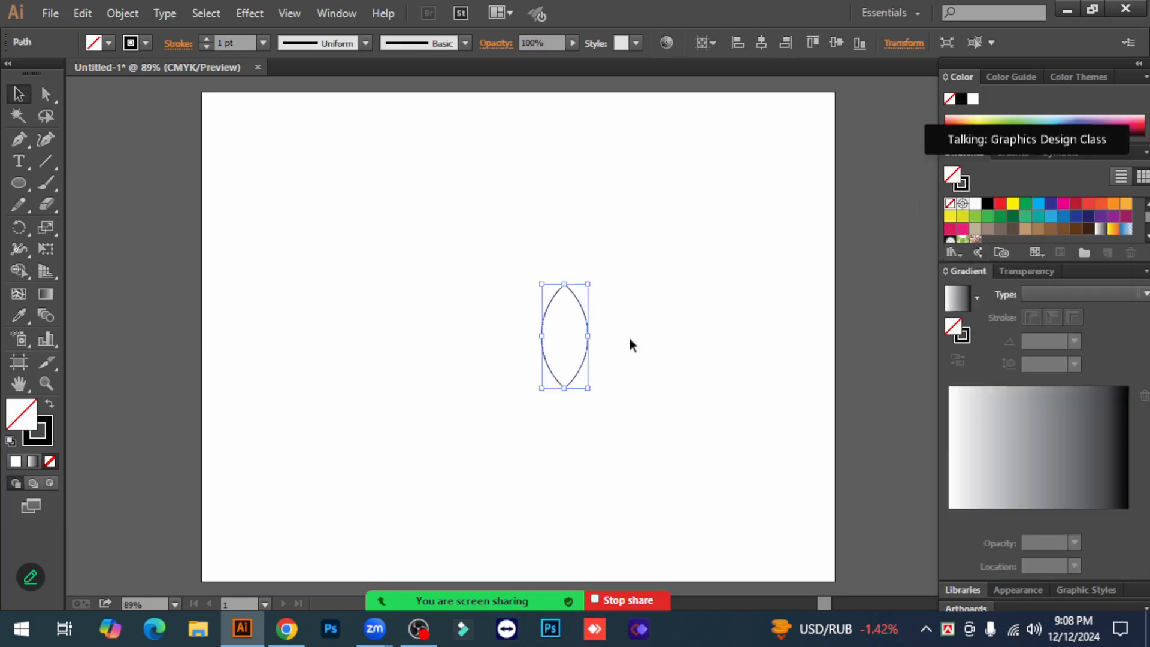
pyautogui.click(51, 406)
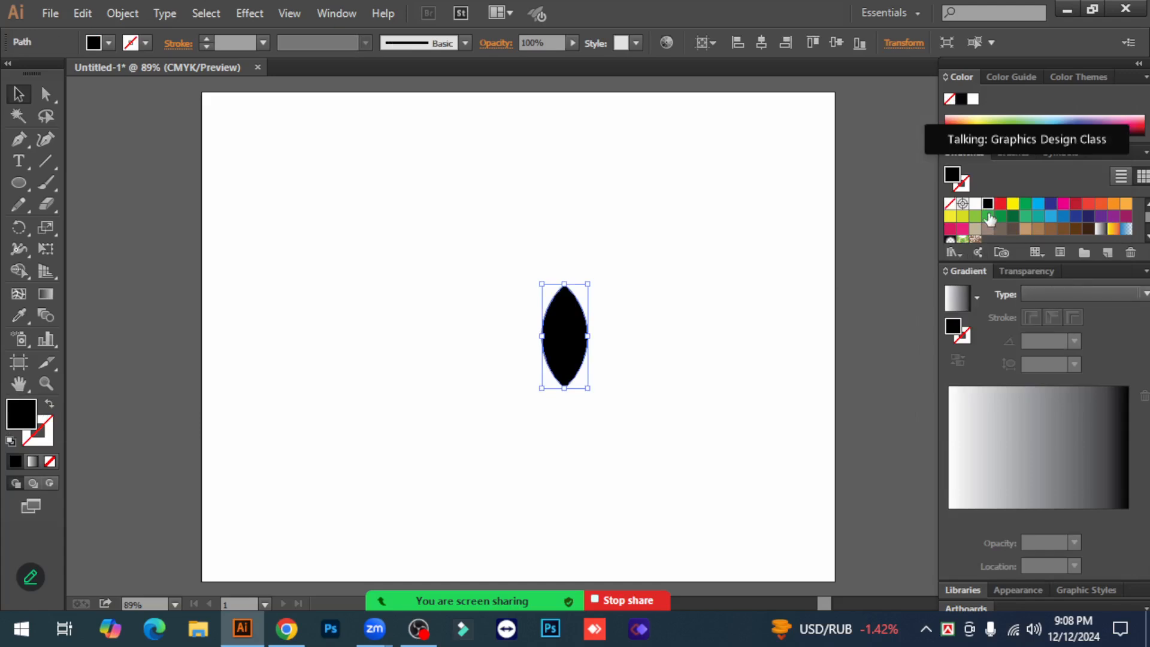
pyautogui.click(1012, 216)
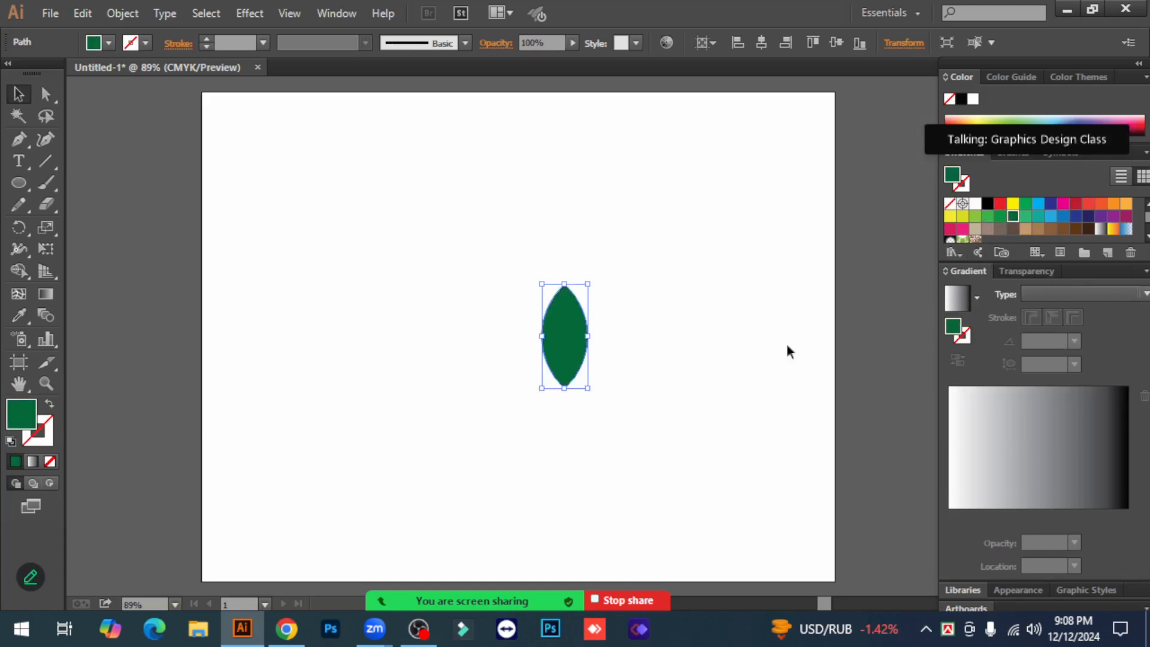
pyautogui.click(690, 378)
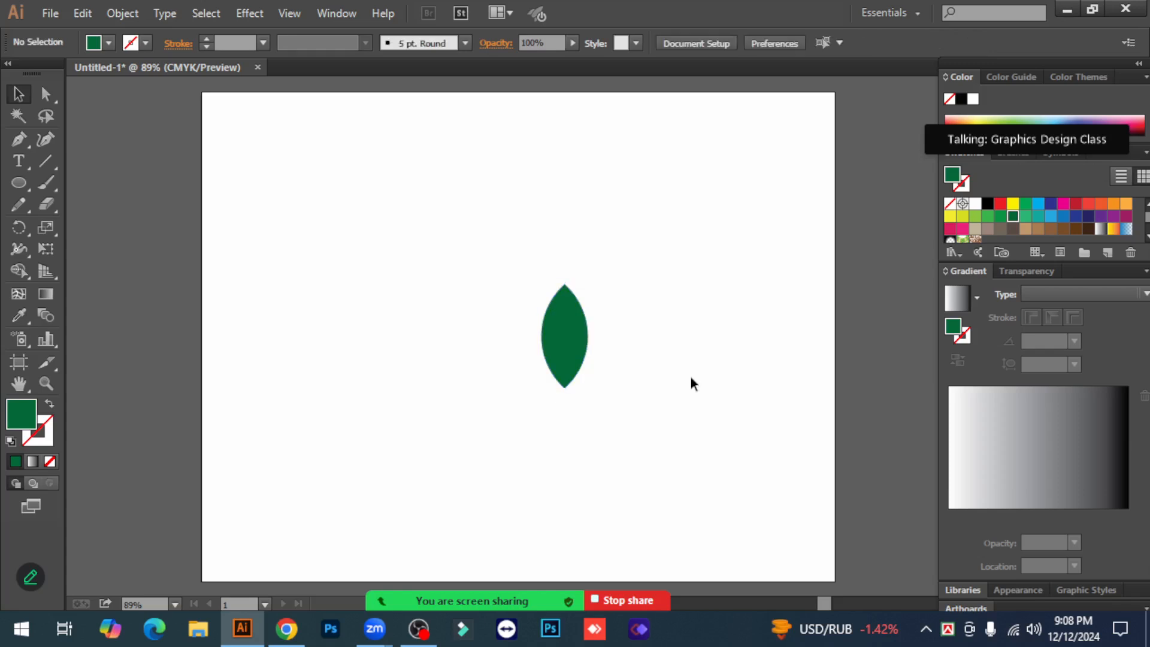
# Move the green leaf slightly to the left on the artboard and deselect it.
pyautogui.click(573, 355)
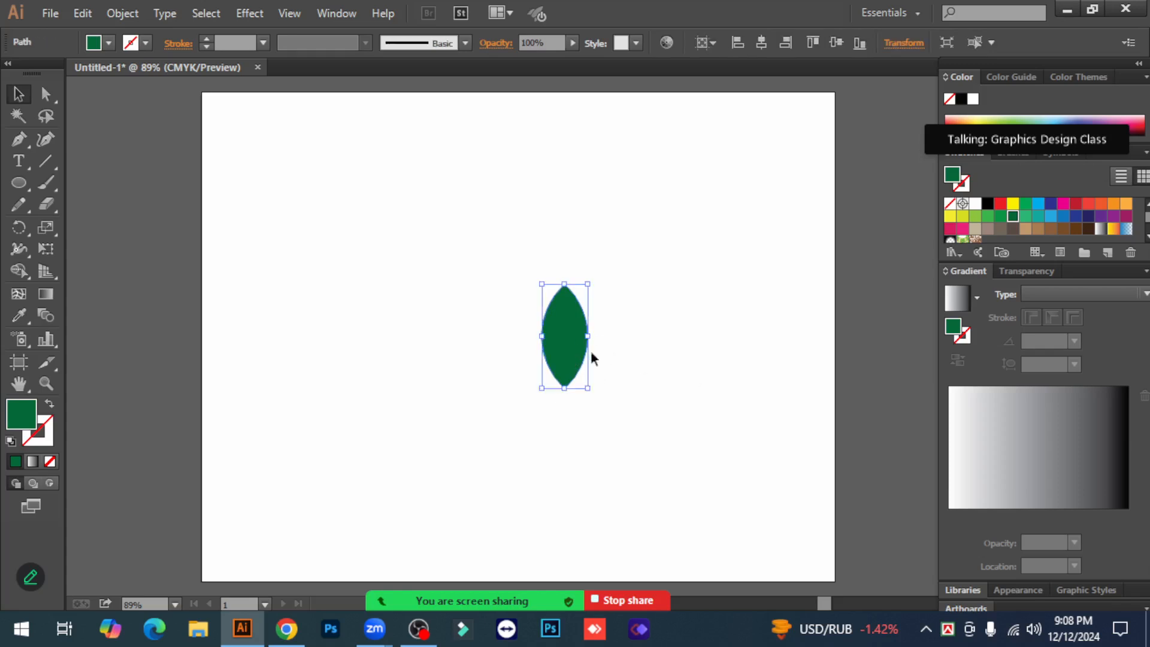
pyautogui.moveTo(570, 350); pyautogui.dragTo(542, 350)
pyautogui.click(624, 379)
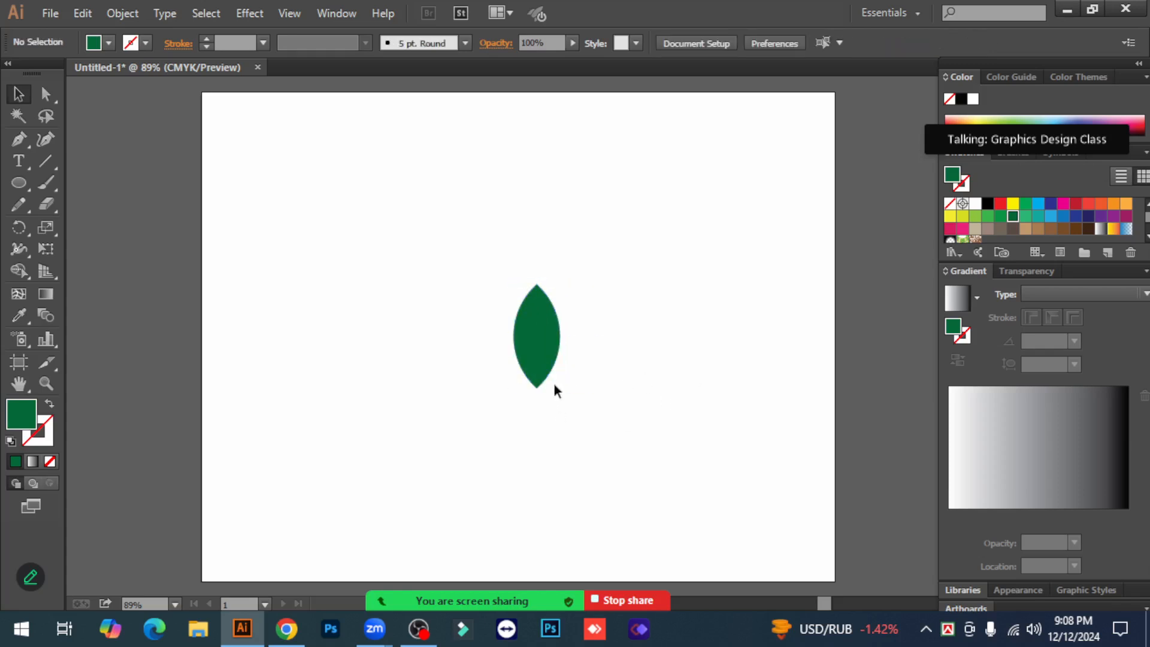
pyautogui.click(547, 354)
pyautogui.click(600, 335)
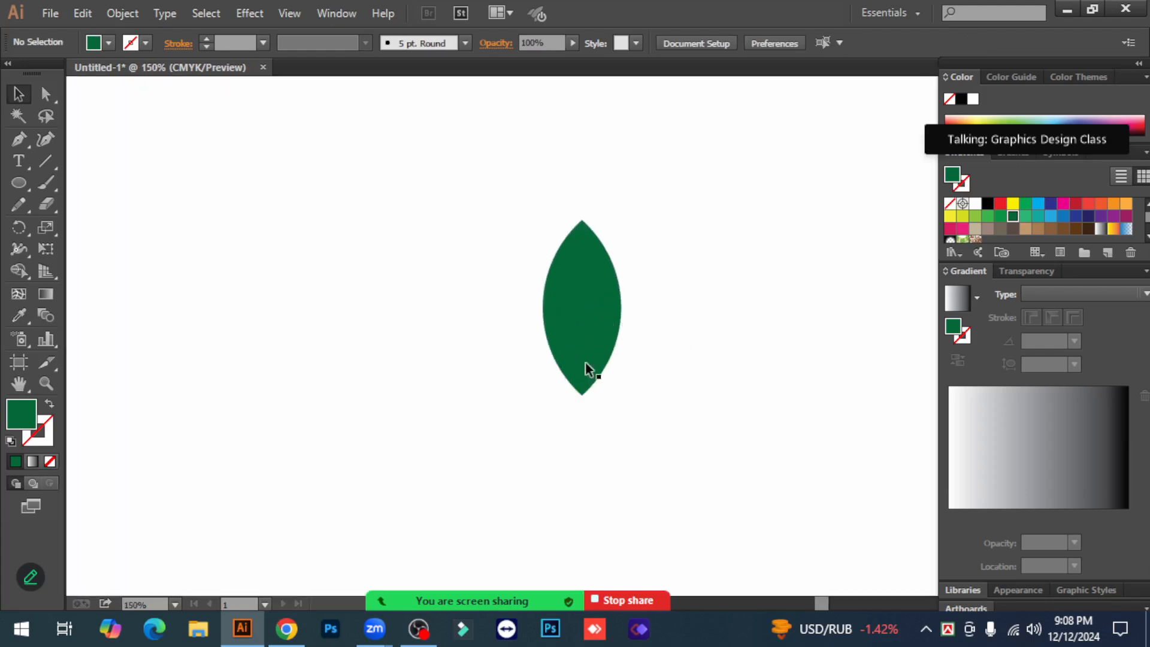
# Approve the participant's recording request and draw a vertical line through the leaf's centre from its upper tip to just below its lower tip.
pyautogui.click(43, 158)
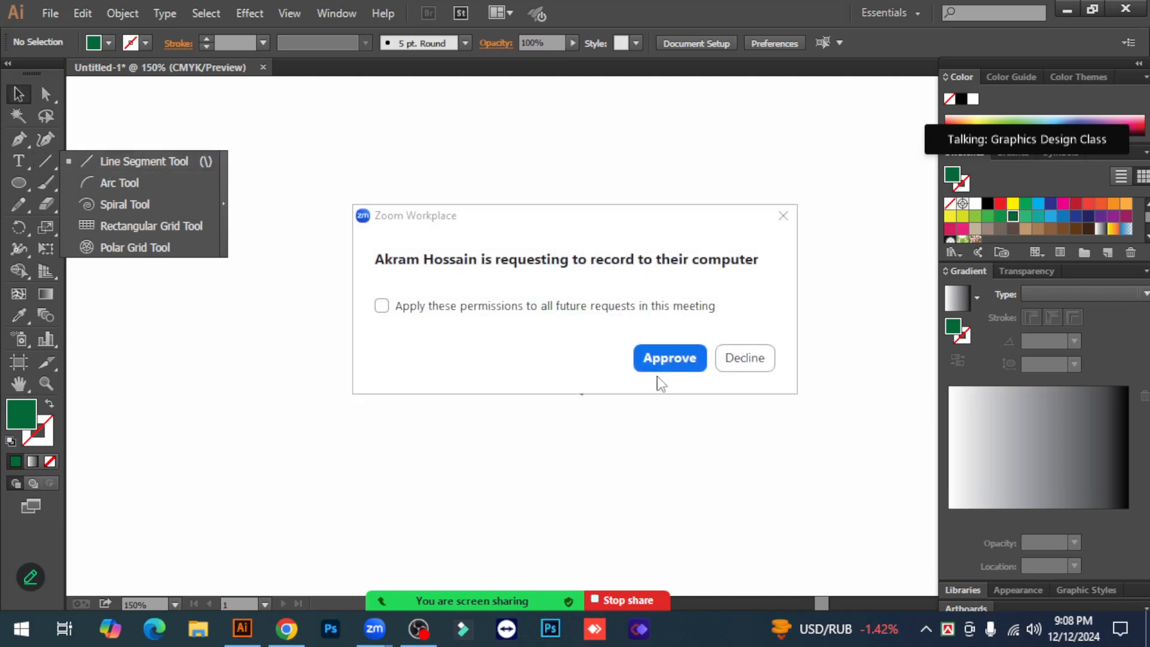
pyautogui.click(669, 358)
pyautogui.click(40, 162)
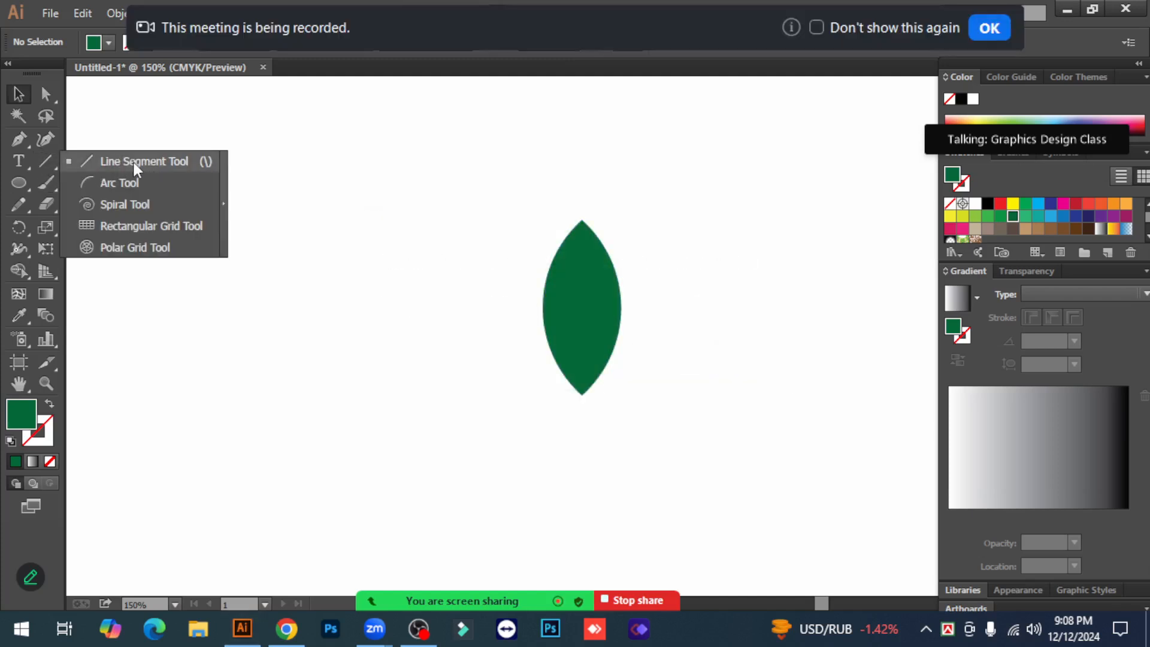
pyautogui.click(134, 164)
pyautogui.click(983, 30)
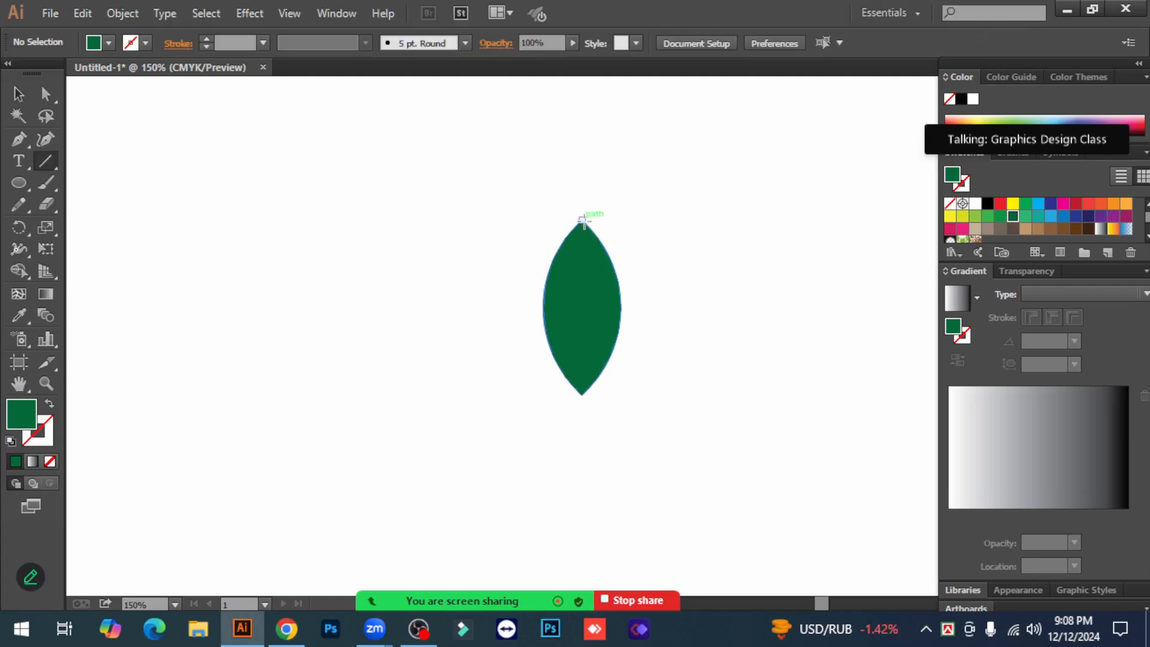
pyautogui.moveTo(581, 221); pyautogui.dragTo(584, 403)
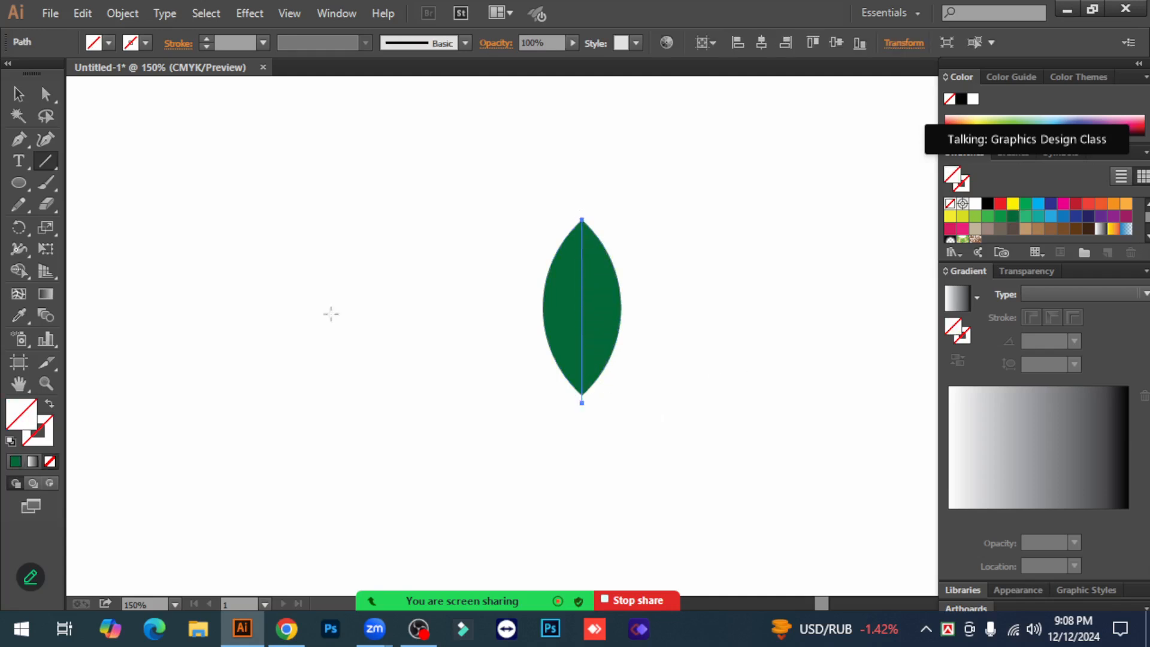
# Fill the leaf's left half with a lighter green, using the Shape Builder tool on the leaf and its centre line.
pyautogui.click(18, 94)
pyautogui.moveTo(428, 243); pyautogui.dragTo(695, 378)
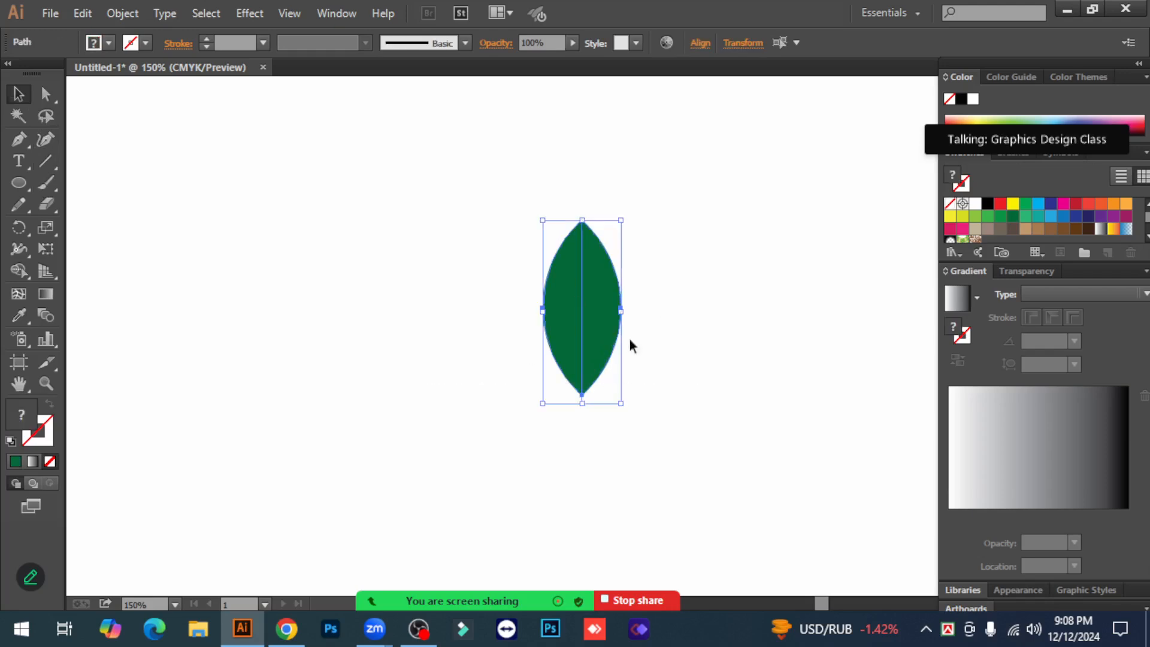
pyautogui.click(23, 270)
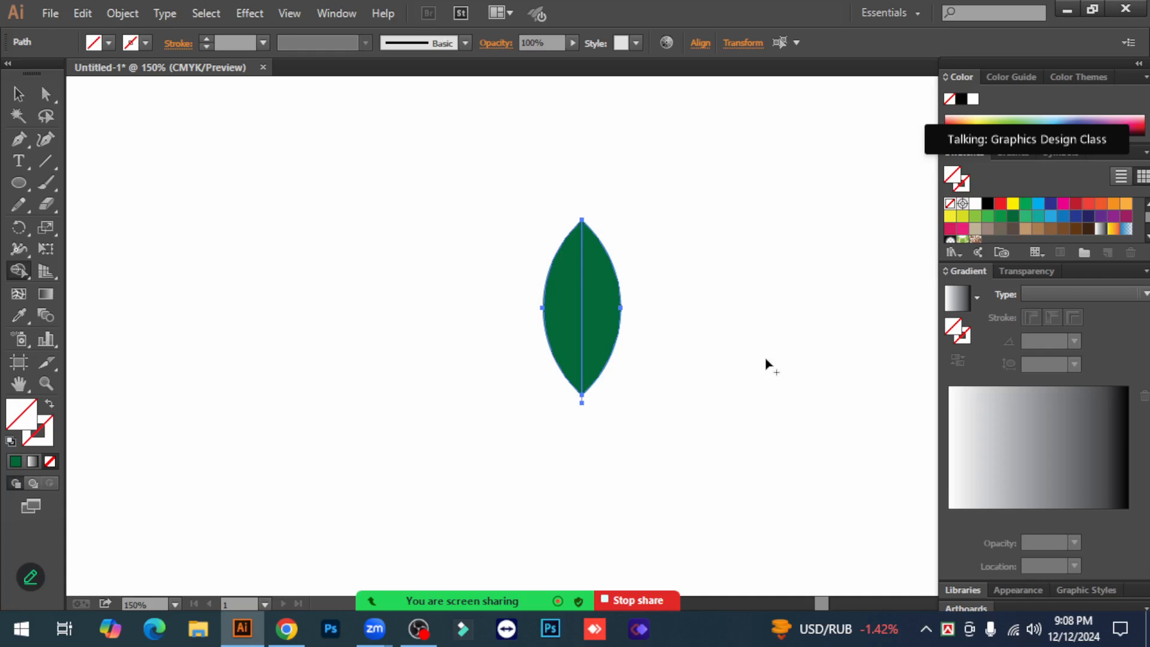
pyautogui.click(1001, 215)
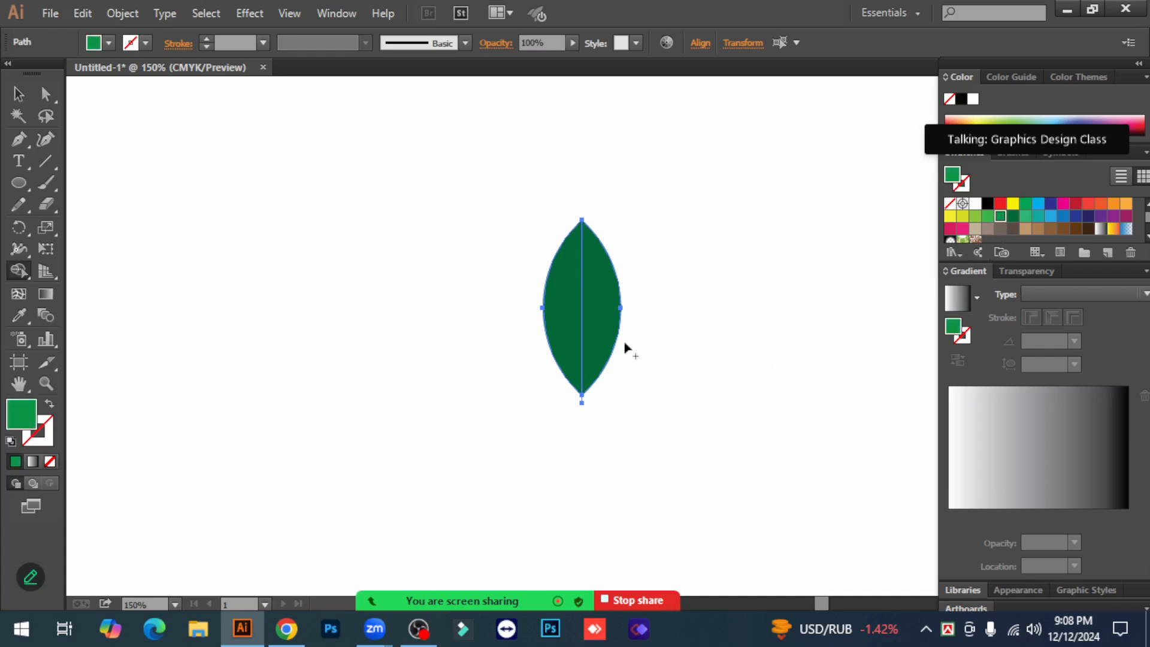
pyautogui.click(566, 327)
pyautogui.press('v')
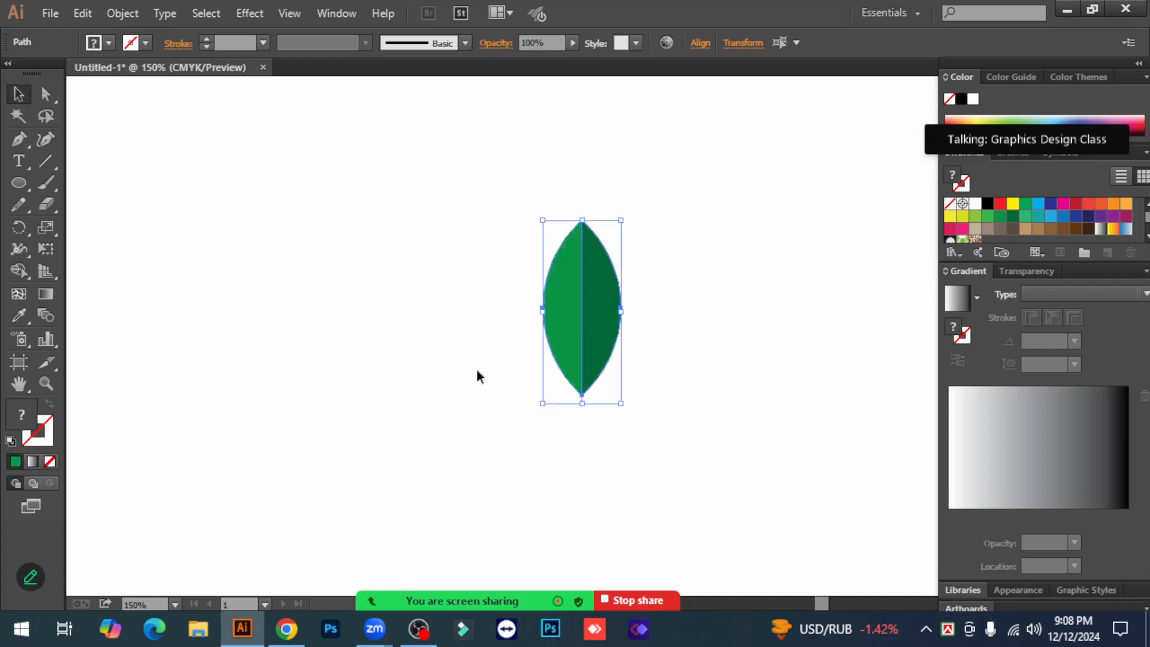
# Delete the leftover line segment protruding below the leaf's lower tip.
pyautogui.click(527, 430)
pyautogui.click(584, 402)
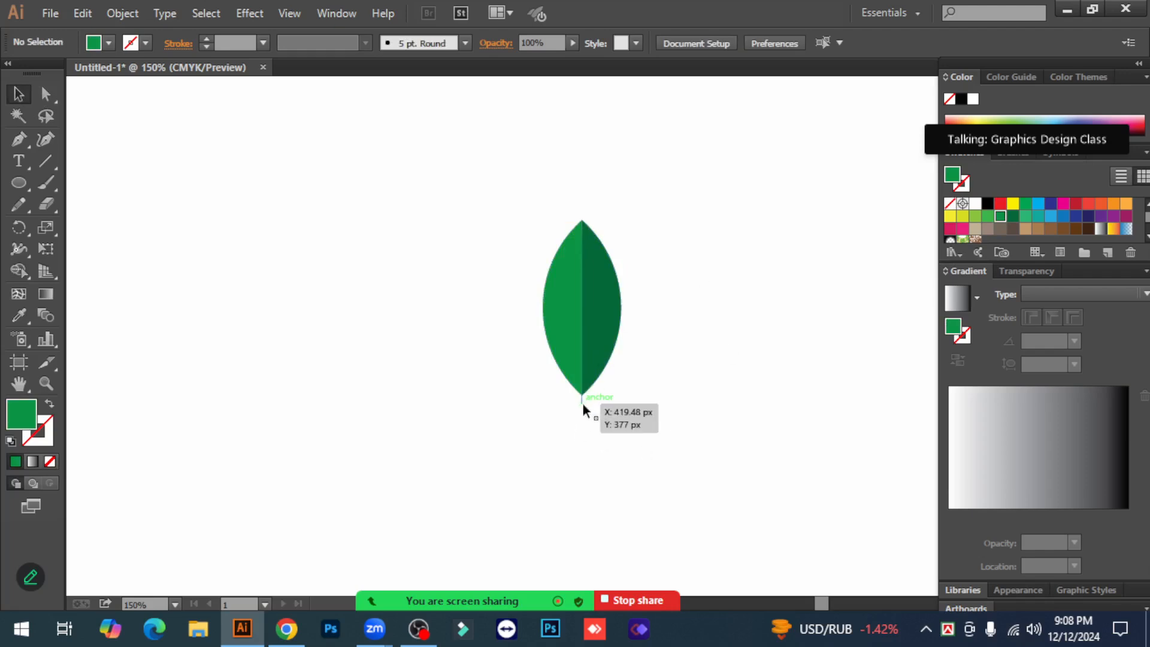
pyautogui.press('Delete')
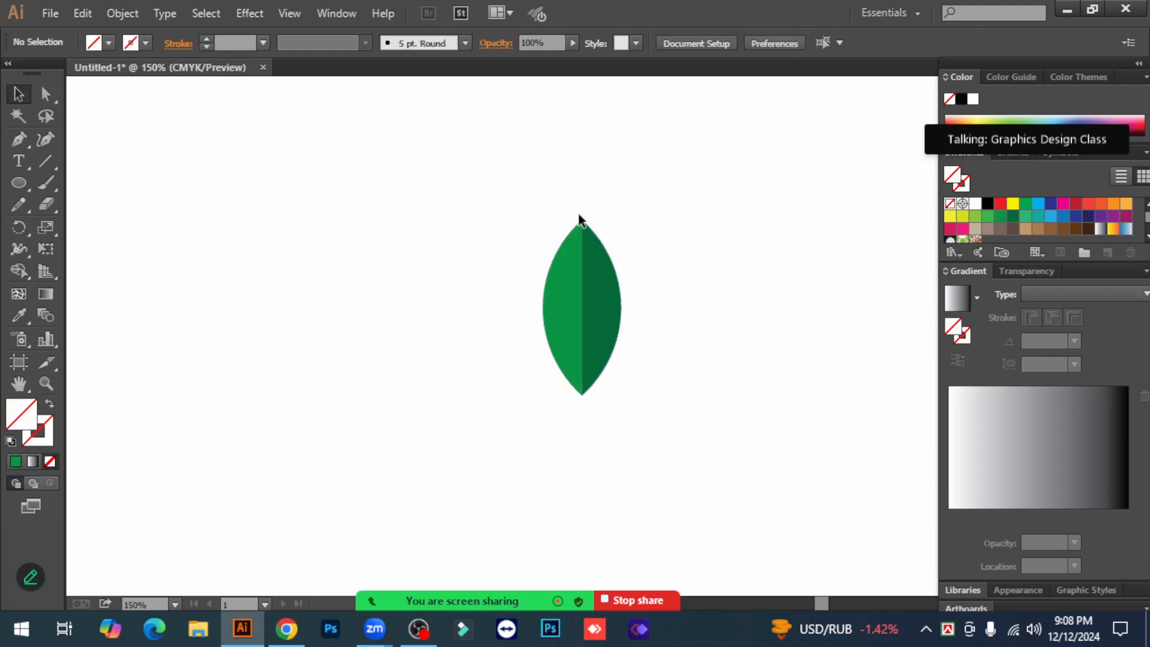
# Scale the two-tone leaf down to about half its size and move it slightly down and to the left on the artboard.
pyautogui.moveTo(509, 226); pyautogui.dragTo(581, 385)
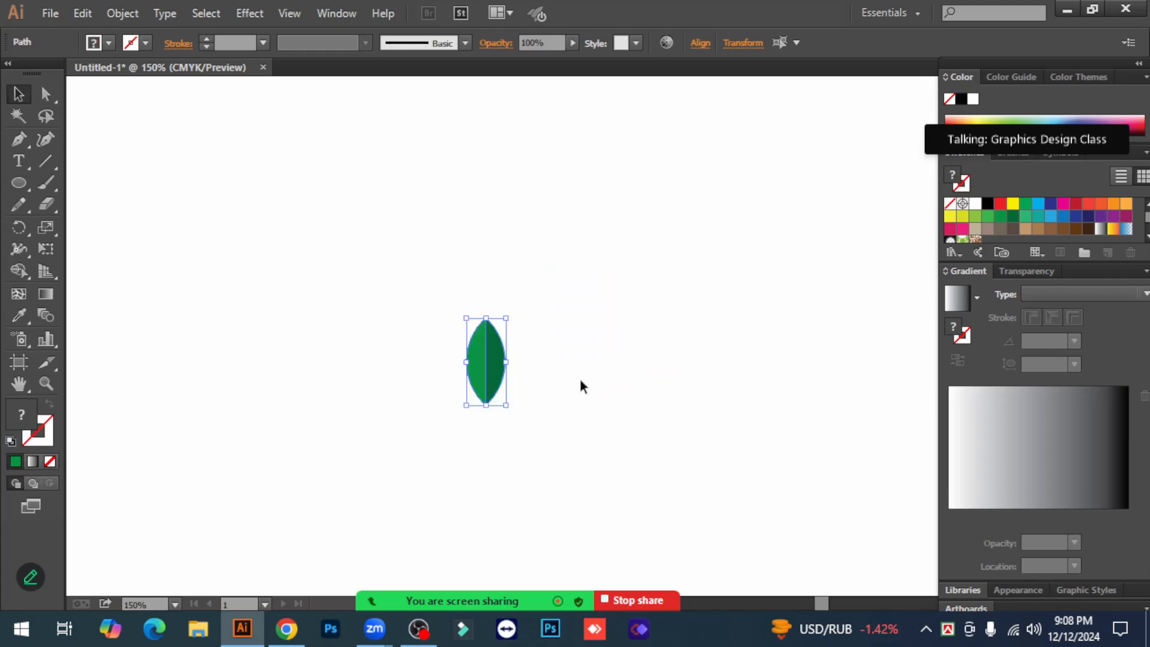
pyautogui.click(579, 383)
pyautogui.click(472, 368)
pyautogui.click(570, 401)
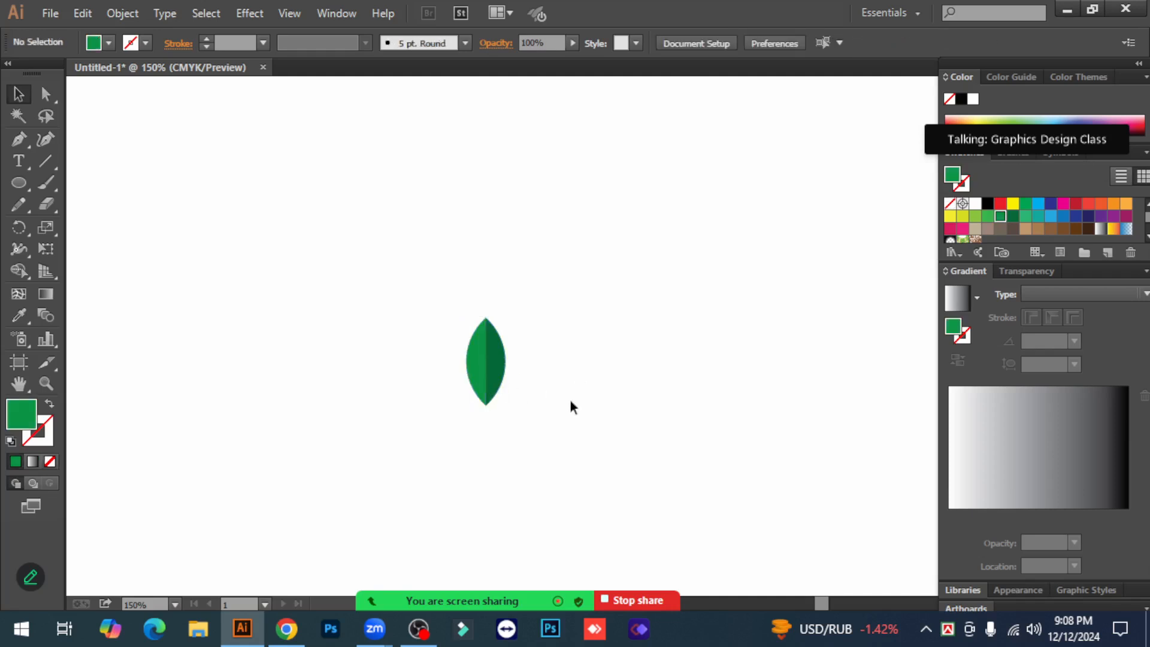
pyautogui.click(531, 375)
pyautogui.click(621, 326)
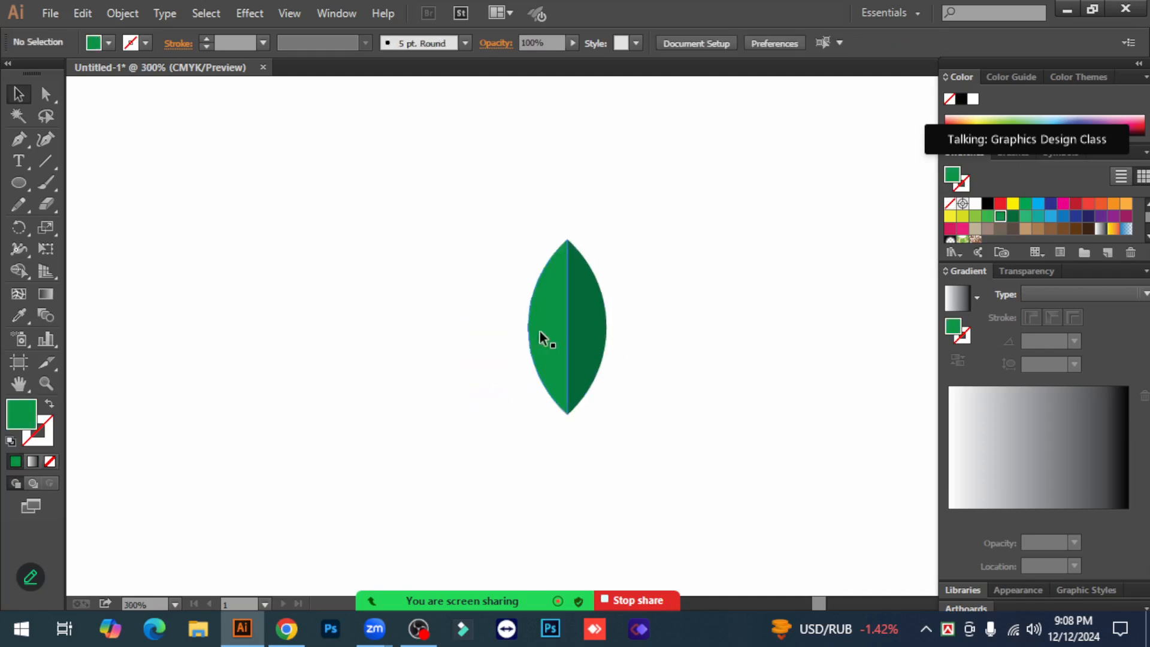
pyautogui.click(542, 331)
pyautogui.click(601, 341)
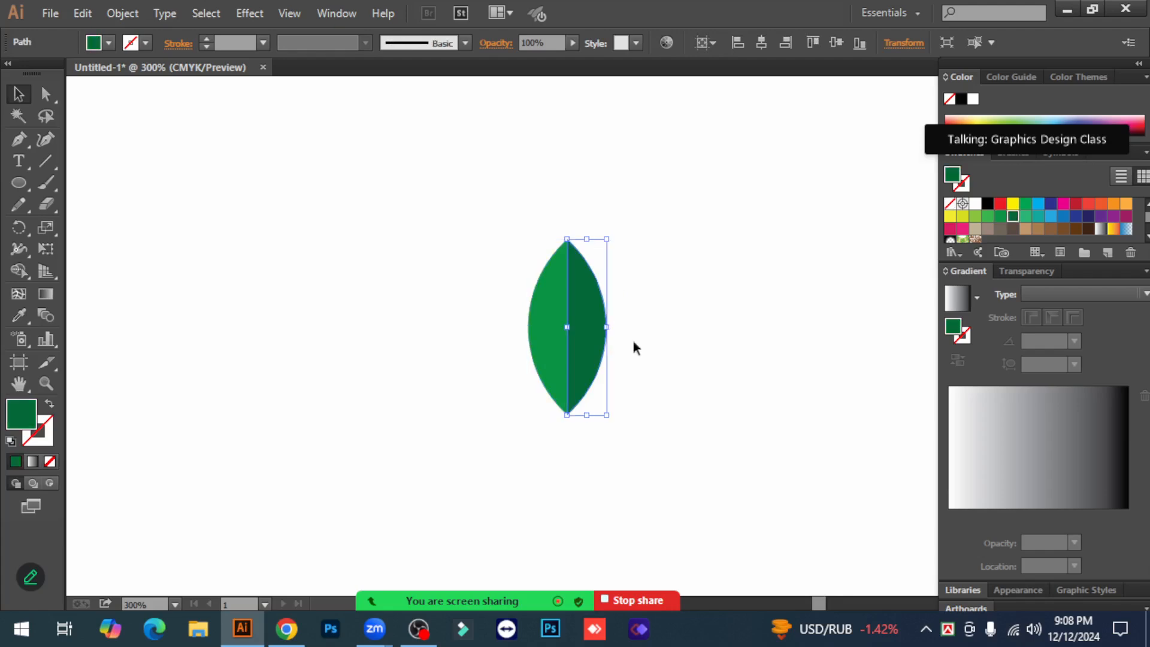
pyautogui.click(658, 350)
pyautogui.moveTo(522, 395); pyautogui.dragTo(679, 304)
pyautogui.click(679, 391)
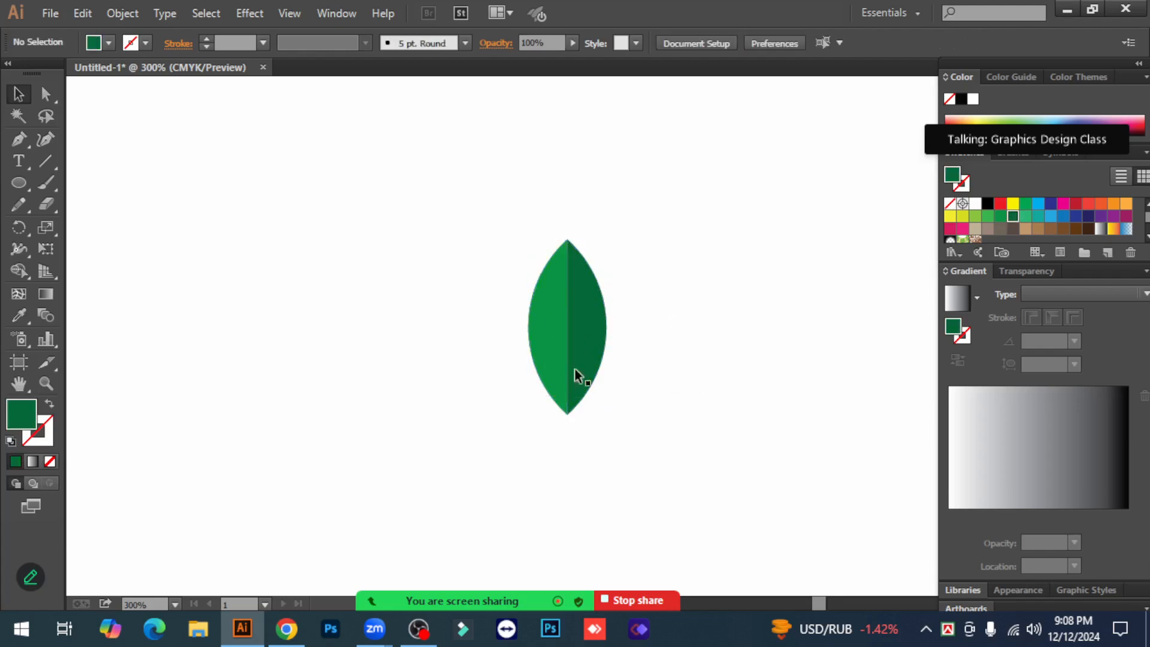
pyautogui.moveTo(481, 255); pyautogui.dragTo(663, 369)
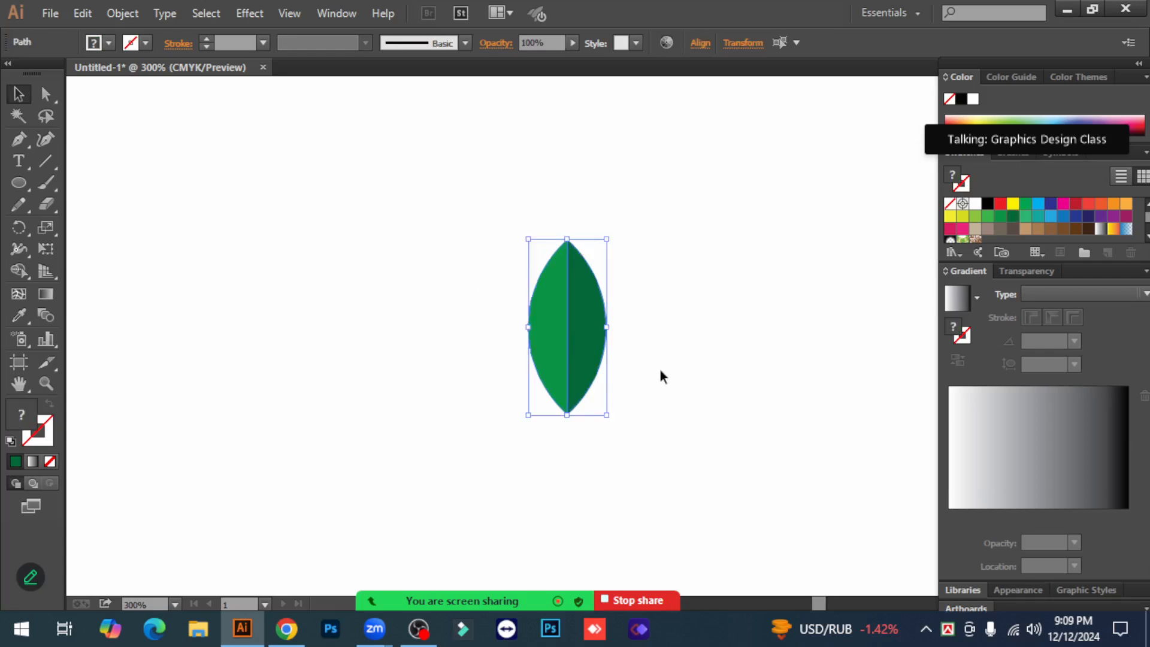
pyautogui.click(659, 368)
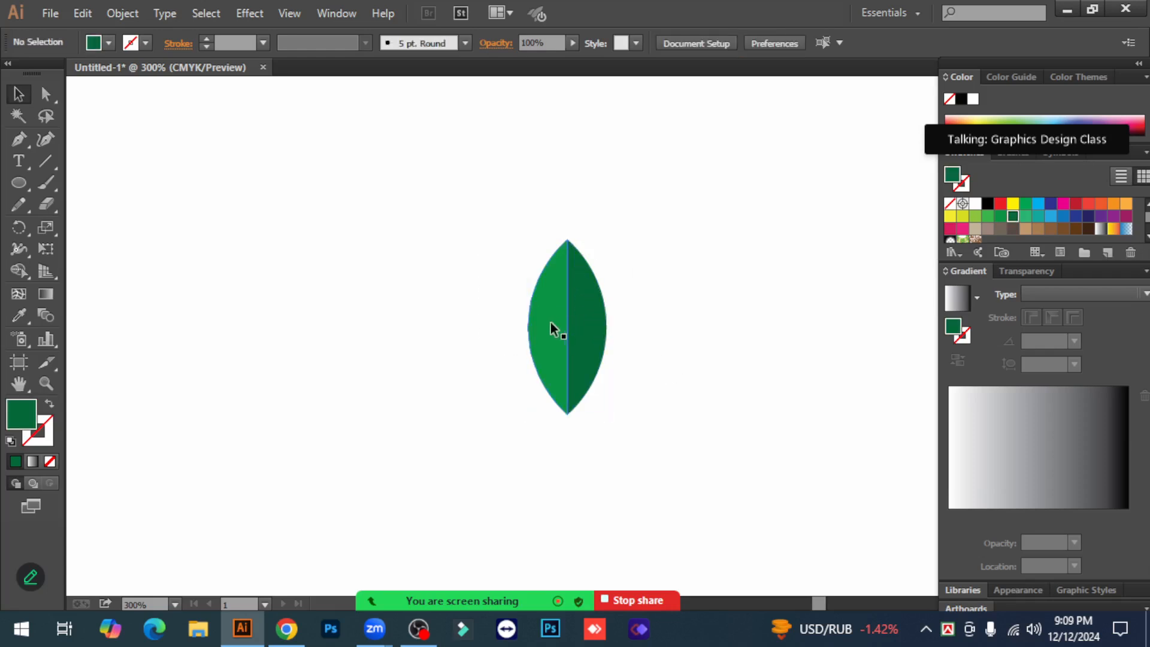
pyautogui.click(551, 322)
pyautogui.click(630, 335)
pyautogui.moveTo(478, 264); pyautogui.dragTo(608, 334)
pyautogui.click(651, 342)
pyautogui.moveTo(493, 321); pyautogui.dragTo(641, 354)
pyautogui.click(641, 354)
pyautogui.moveTo(508, 303); pyautogui.dragTo(599, 329)
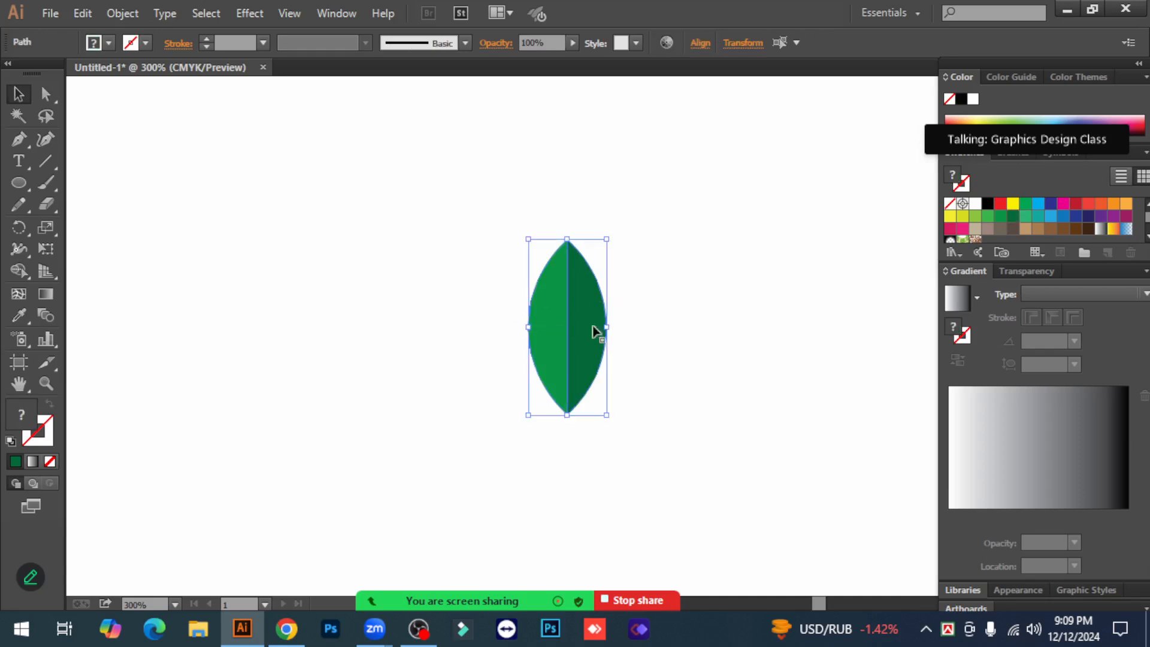
pyautogui.click(664, 362)
# Group the leaf's light and dark green halves into one object.
pyautogui.moveTo(480, 283); pyautogui.dragTo(628, 327)
pyautogui.rightClick(562, 293)
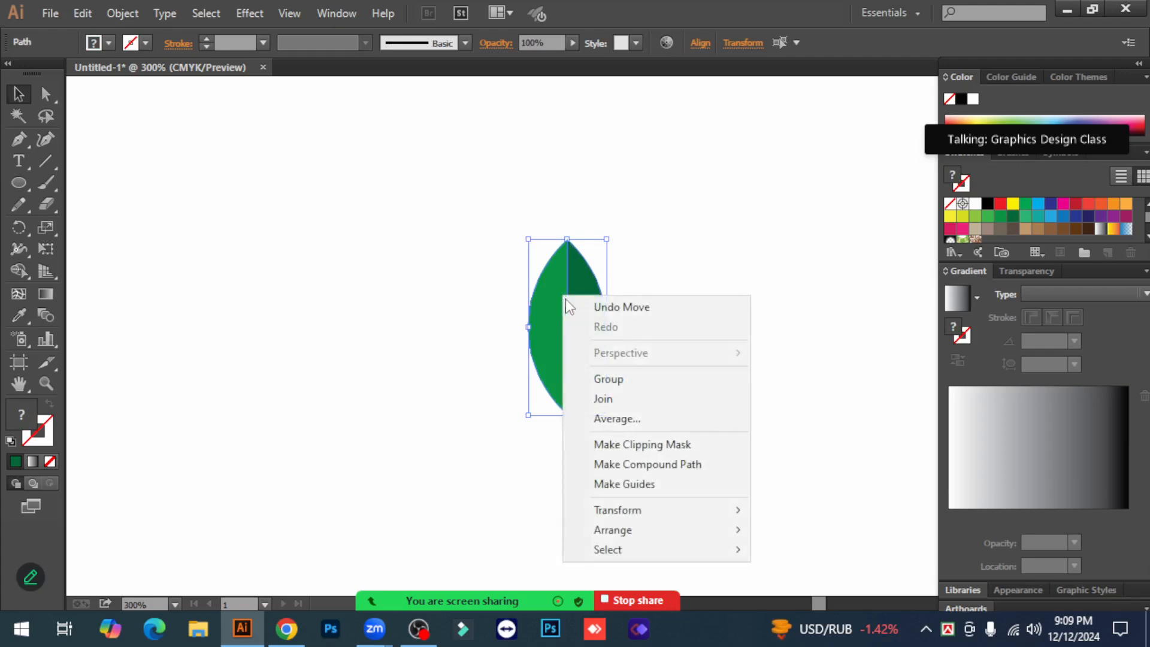
pyautogui.click(622, 383)
pyautogui.click(703, 369)
pyautogui.click(580, 332)
pyautogui.click(674, 331)
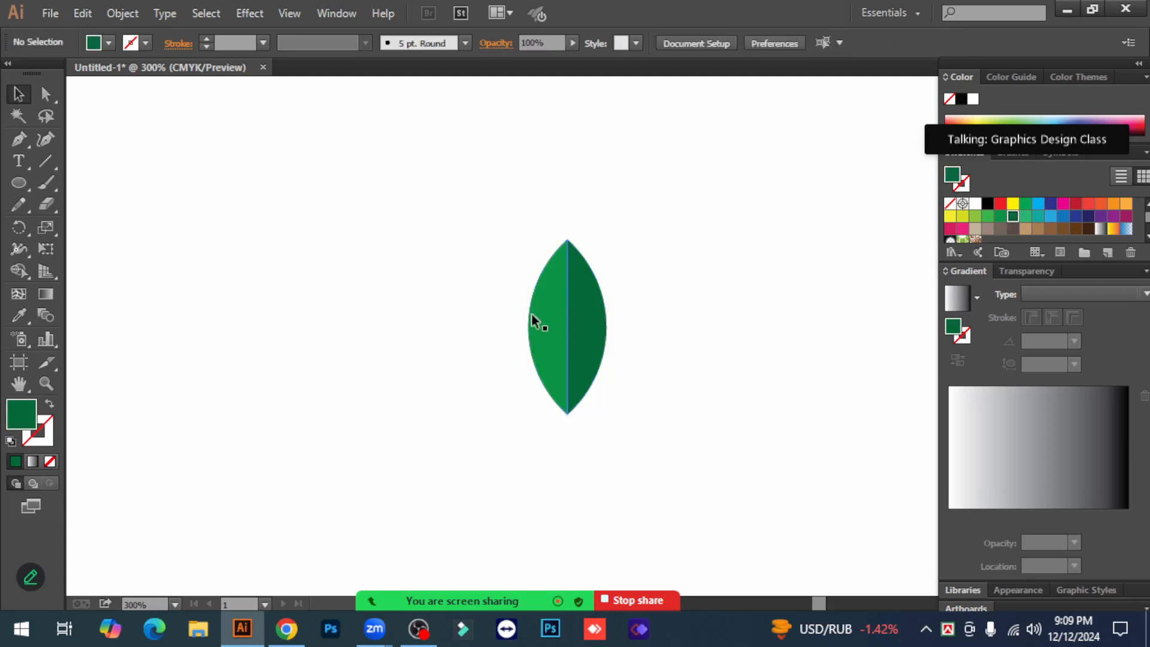
pyautogui.click(580, 351)
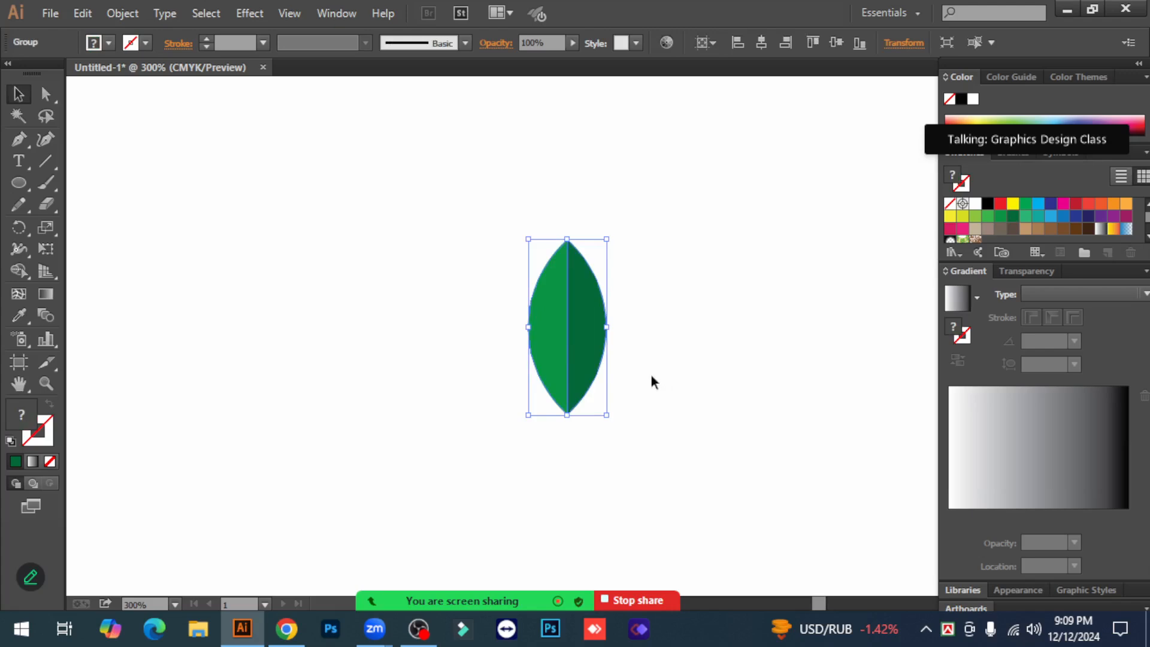
# Scale the leaf group down to about half size, shift it left and rotate it about 45 degrees counterclockwise.
pyautogui.moveTo(606, 414); pyautogui.dragTo(569, 410)
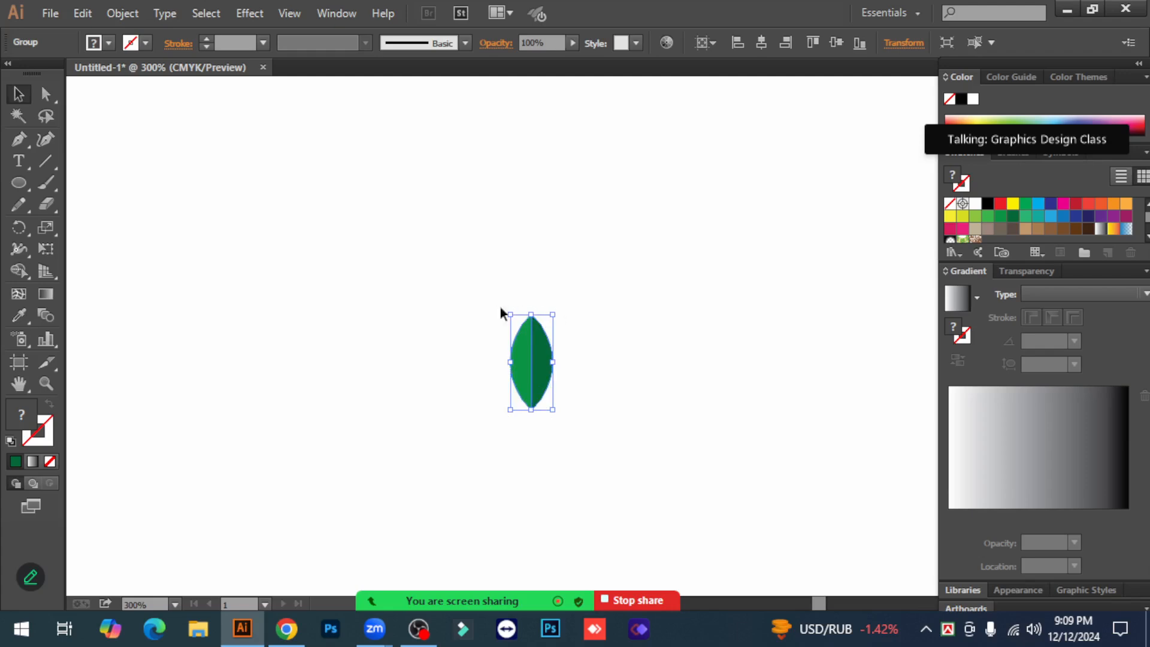
pyautogui.moveTo(560, 411); pyautogui.dragTo(502, 383)
pyautogui.click(613, 396)
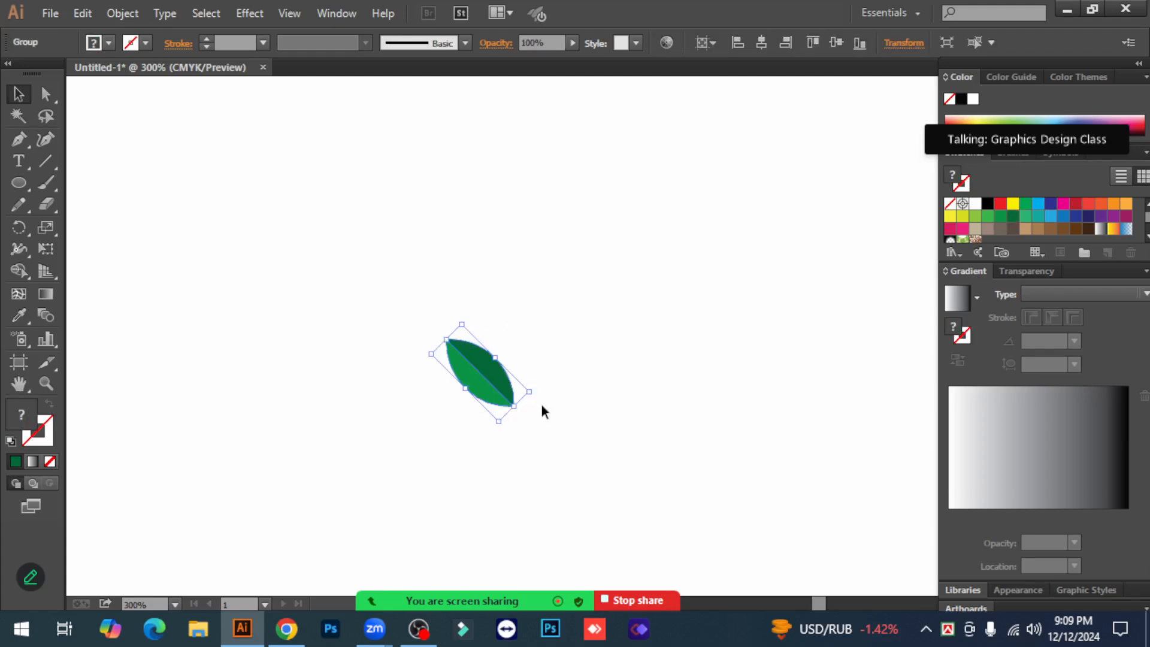
pyautogui.click(560, 386)
# Create a mirrored copy of the tilted leaf with Reflect, using the Vertical axis.
pyautogui.click(488, 366)
pyautogui.rightClick(481, 367)
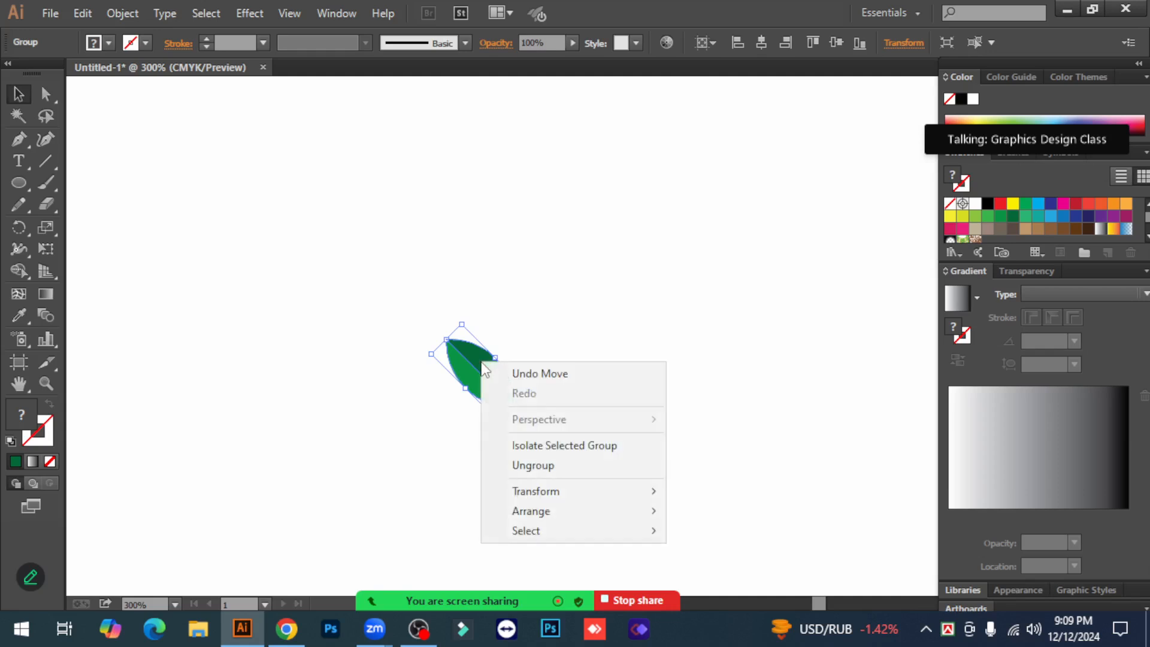
pyautogui.moveTo(575, 497)
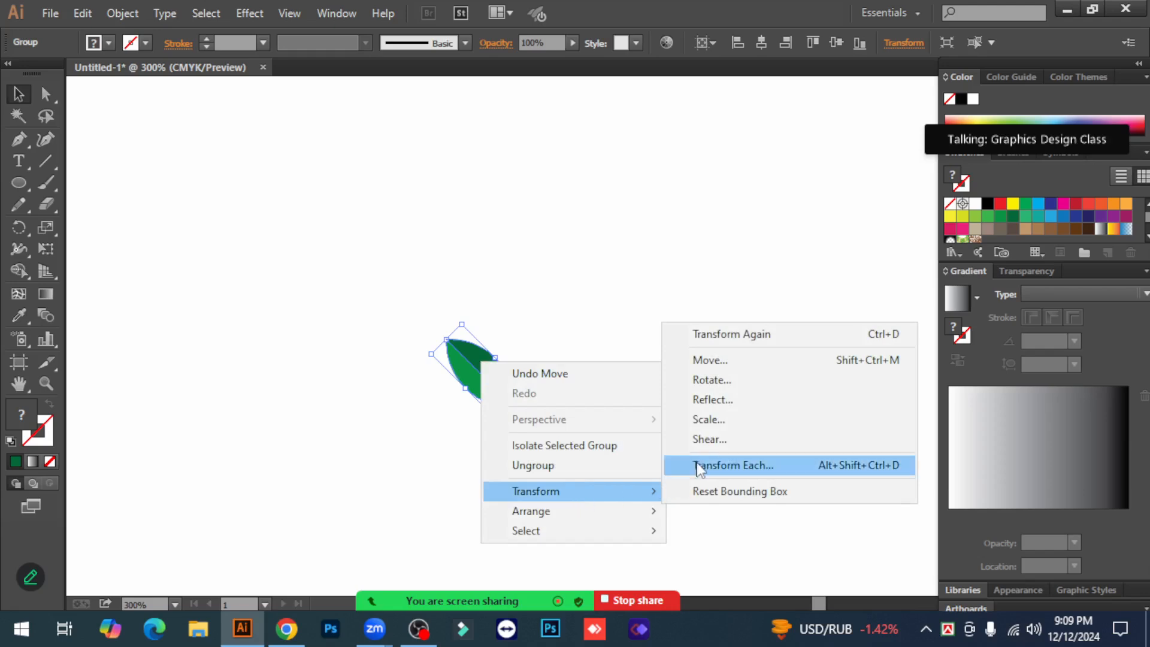
pyautogui.click(741, 407)
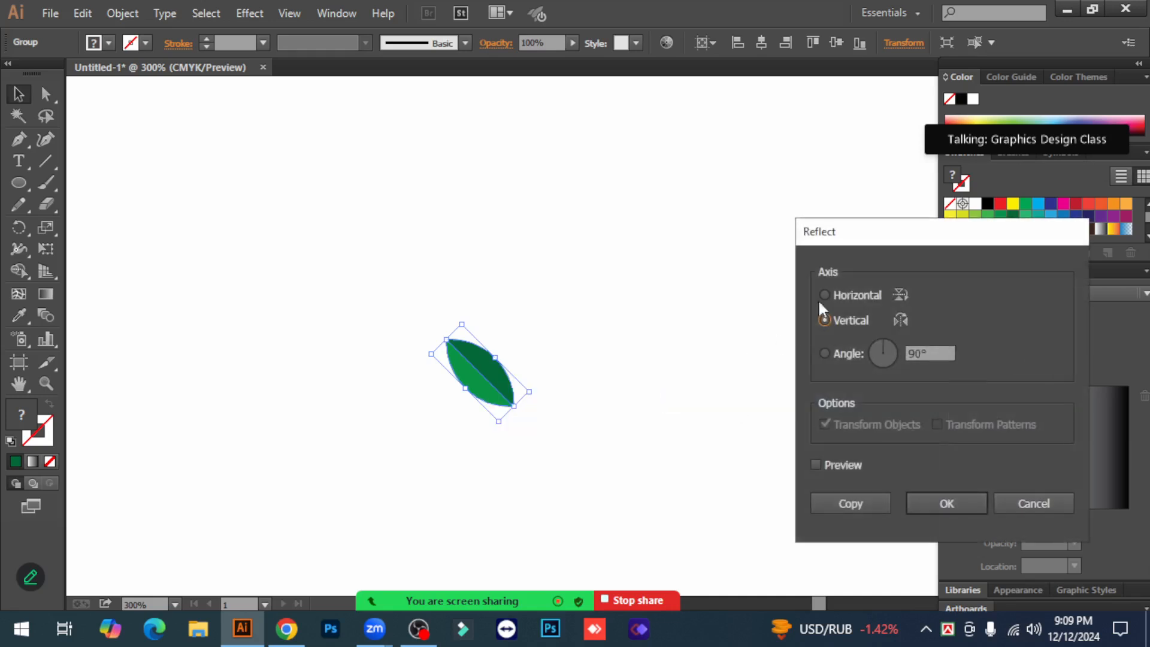
pyautogui.moveTo(861, 242); pyautogui.dragTo(768, 231)
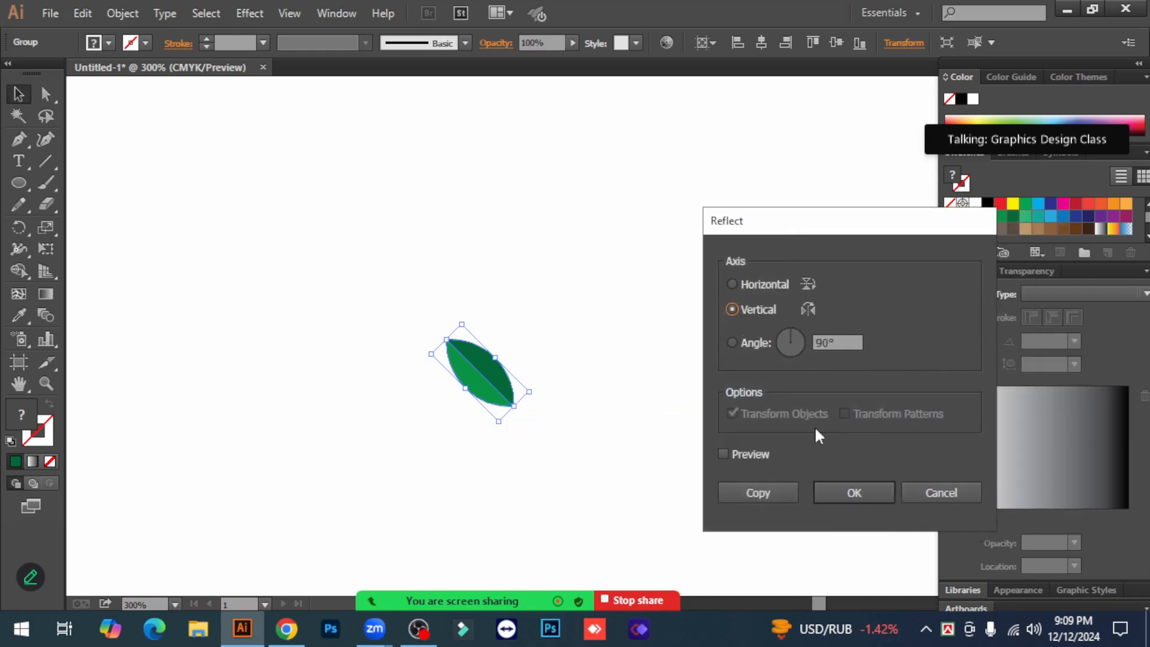
pyautogui.click(775, 488)
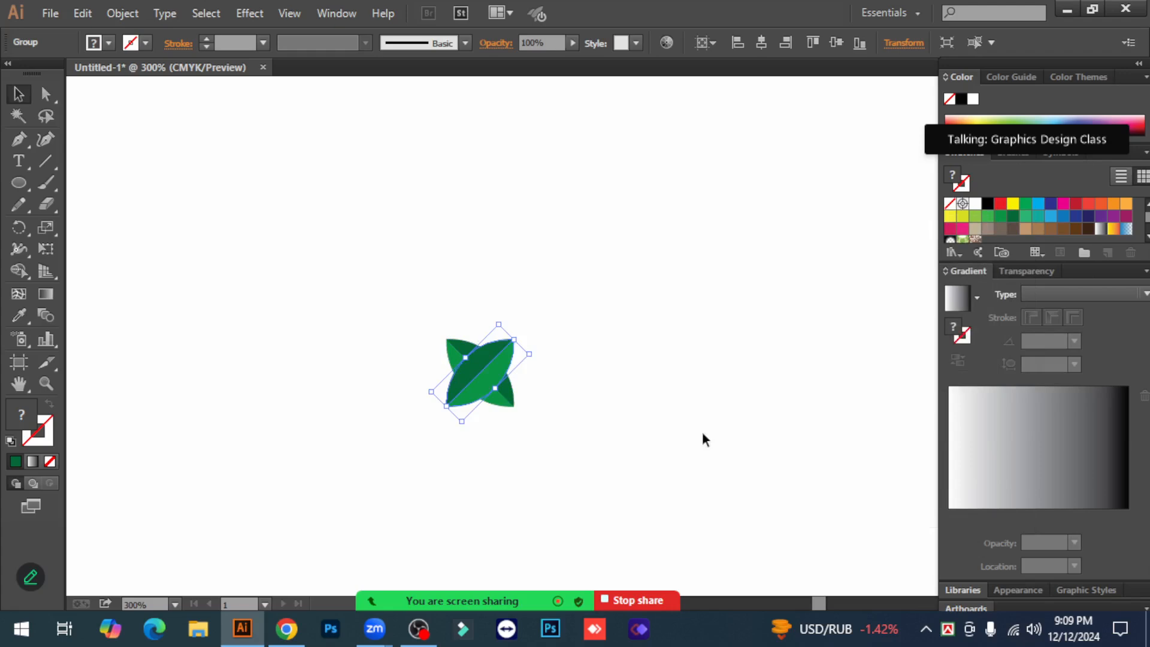
# Move the mirrored leaf horizontally to the right until the lower tips of both leaves meet in a V shape.
pyautogui.click(703, 434)
pyautogui.click(483, 362)
pyautogui.click(649, 390)
pyautogui.click(478, 365)
pyautogui.moveTo(479, 361); pyautogui.dragTo(547, 362)
pyautogui.click(700, 435)
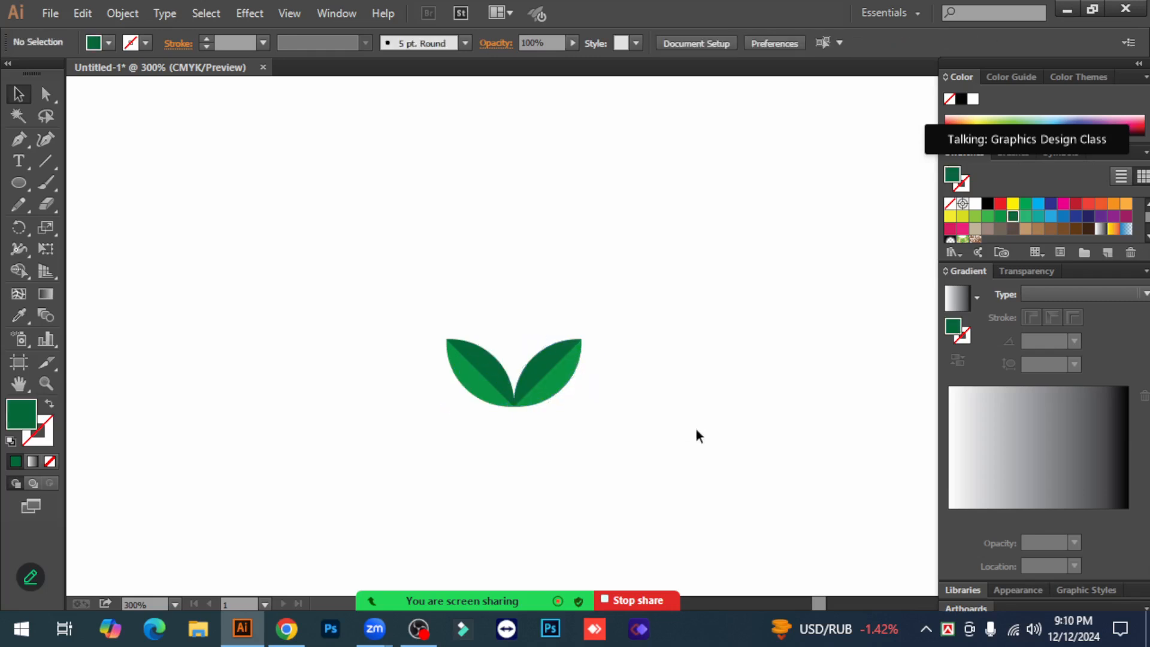
# Move the leaf pair down and place a duplicate directly above it, leaving a small gap between the pairs.
pyautogui.moveTo(427, 325); pyautogui.dragTo(537, 435)
pyautogui.moveTo(399, 372); pyautogui.dragTo(635, 484)
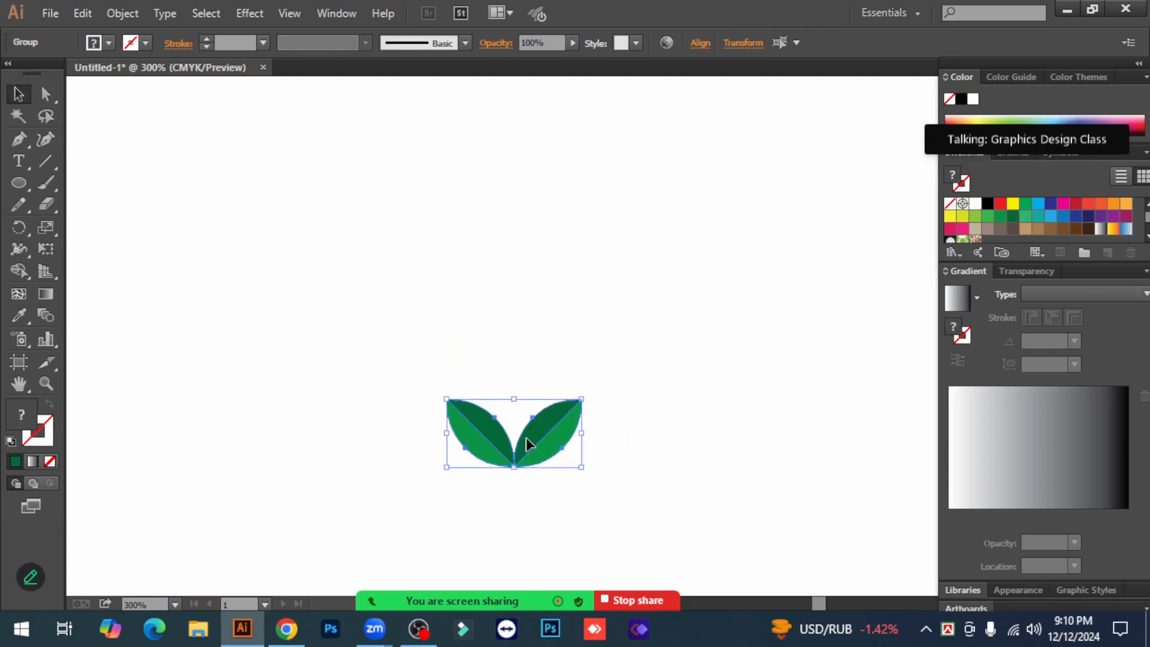
pyautogui.moveTo(531, 438); pyautogui.dragTo(533, 384)
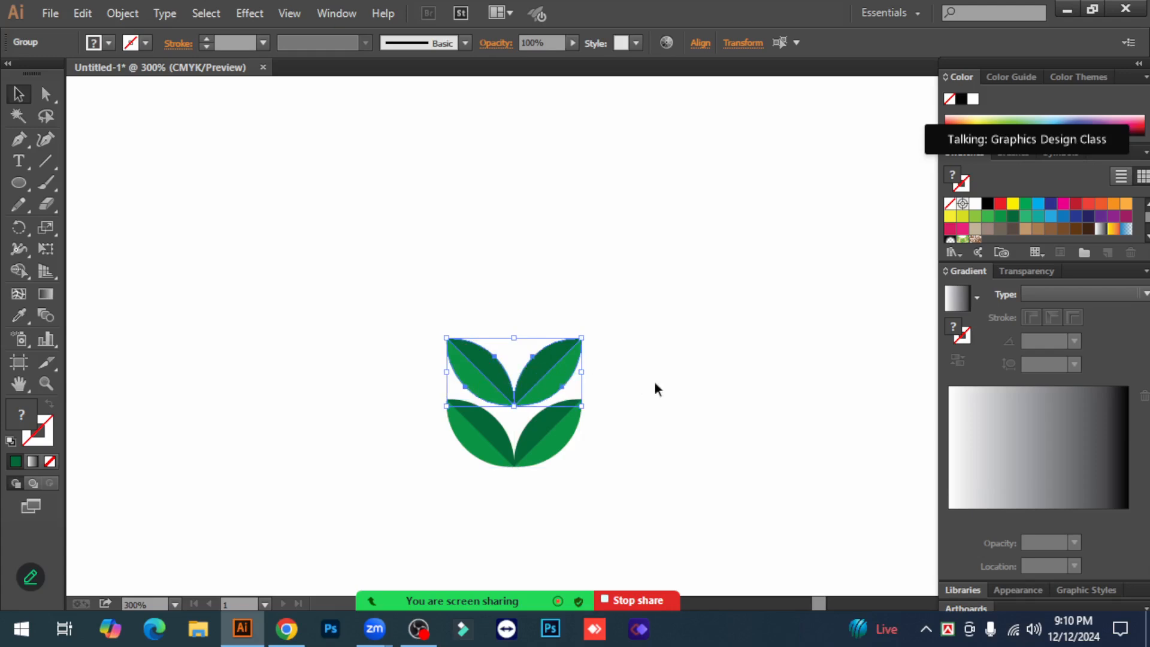
# Repeat the upward duplication with Transform Again to build a vertical column of ten leaf pairs.
pyautogui.press('a')
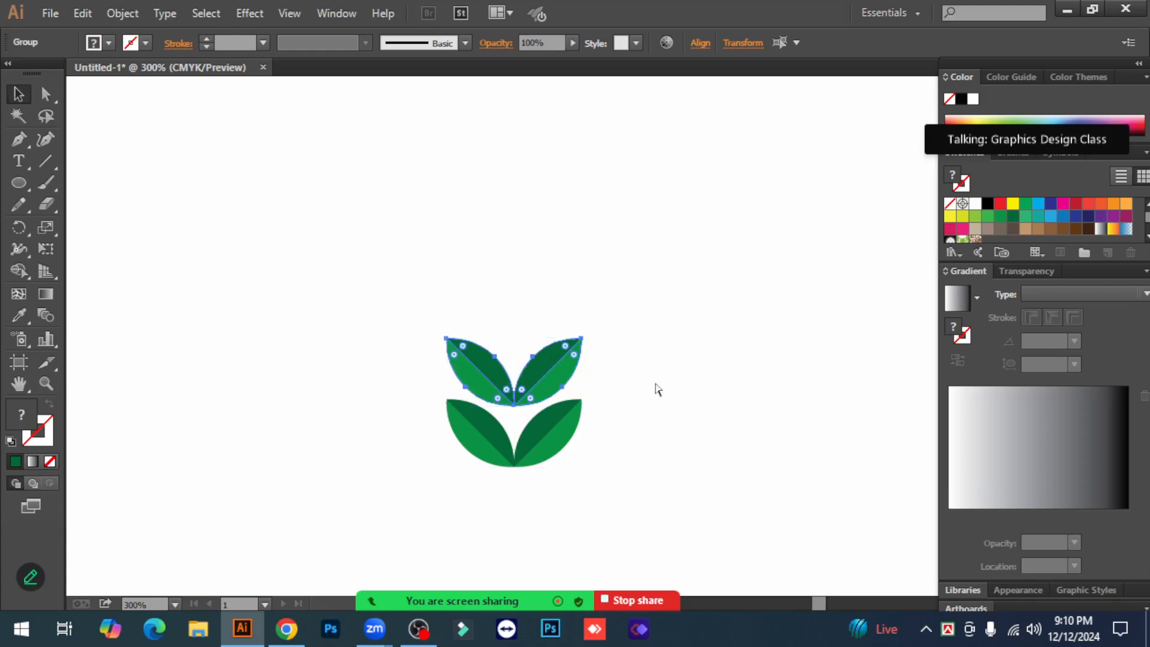
pyautogui.hotkey('ctrl', 'd')
pyautogui.hotkey('ctrl', 'd')
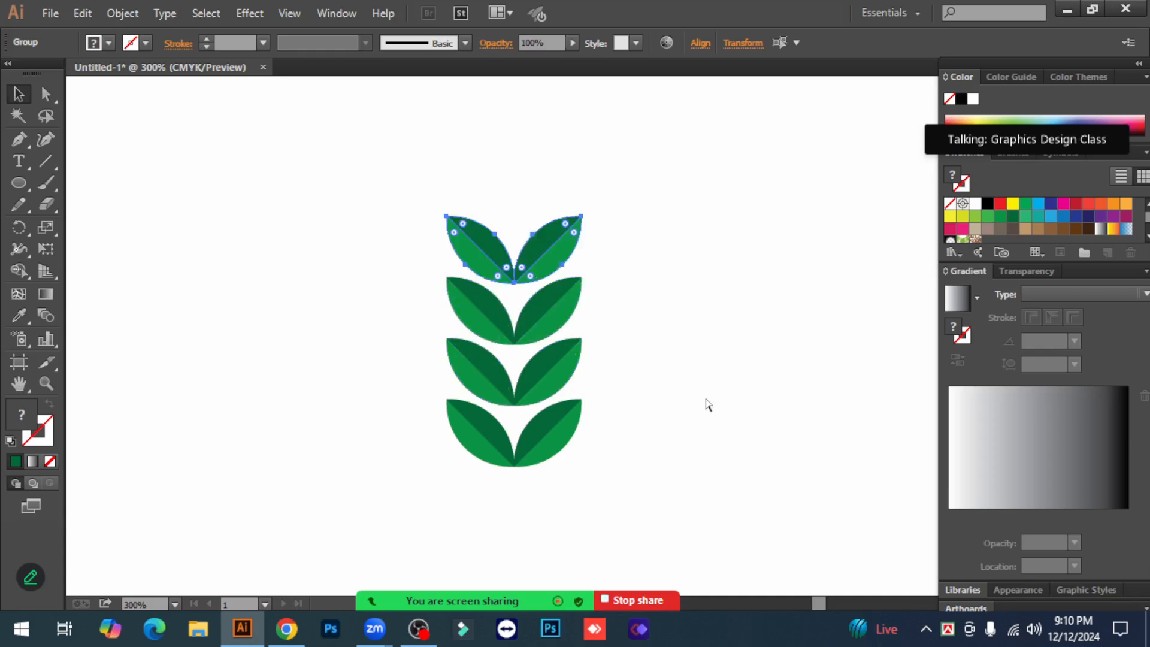
pyautogui.hotkey('ctrl', 'd')
pyautogui.hotkey('ctrl', 'd')
pyautogui.hotkey('ctrl', '-')
pyautogui.hotkey('ctrl', '-')
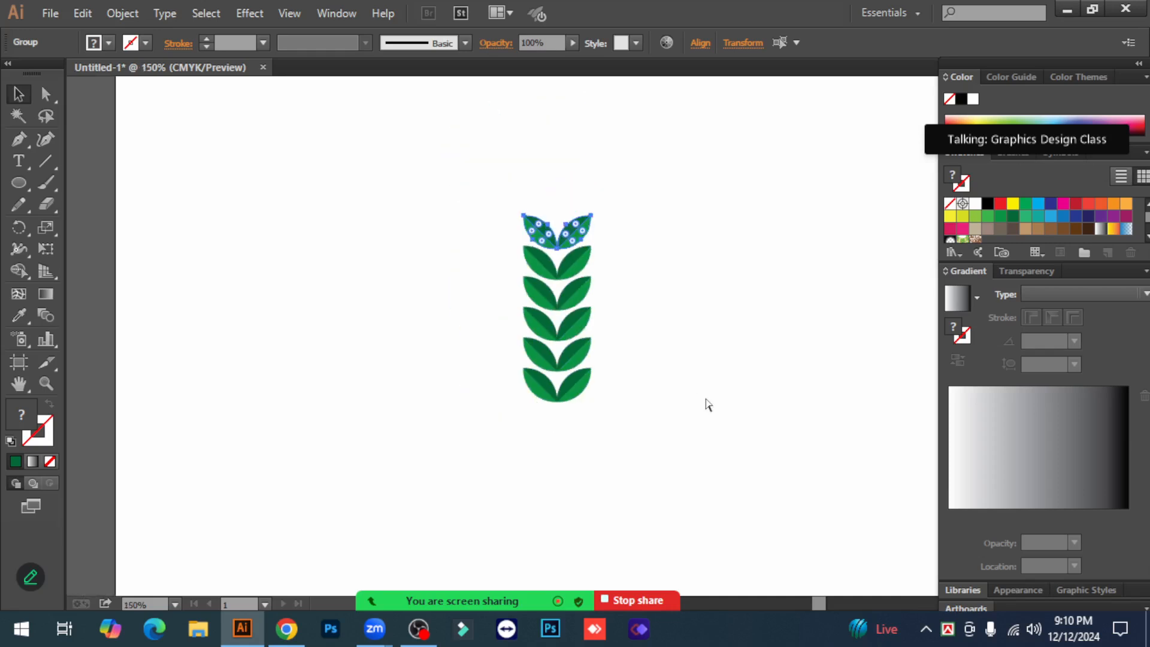
pyautogui.hotkey('ctrl', 'd')
pyautogui.hotkey('ctrl', 'd')
pyautogui.hotkey('ctrl', 'd')
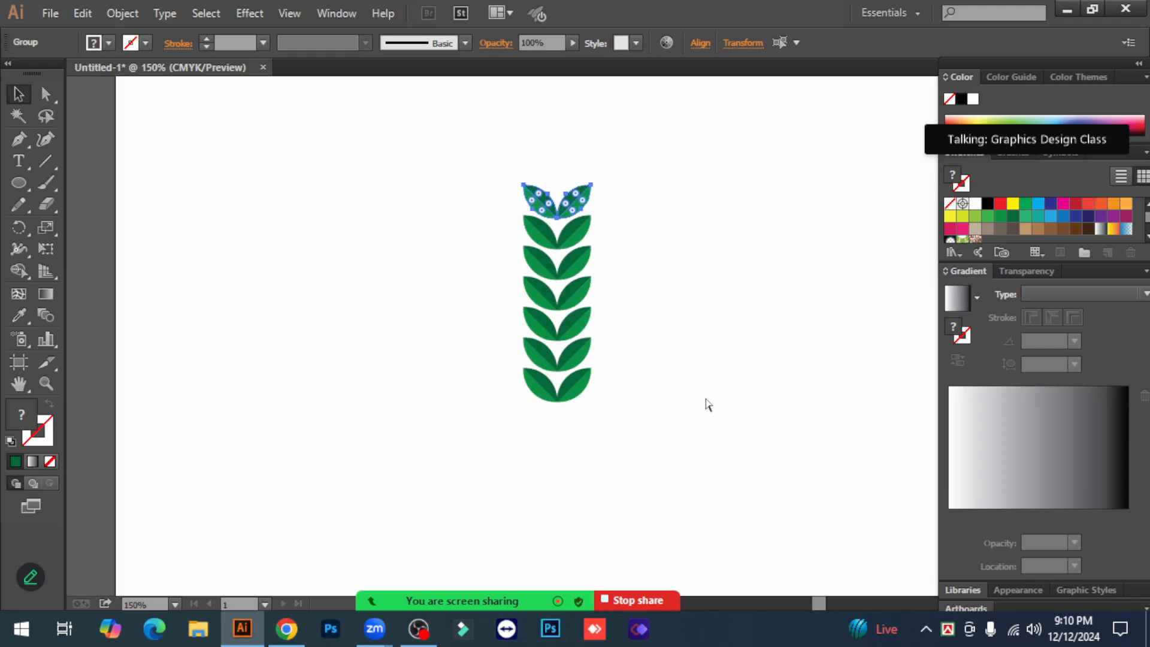
pyautogui.hotkey('ctrl', 'd')
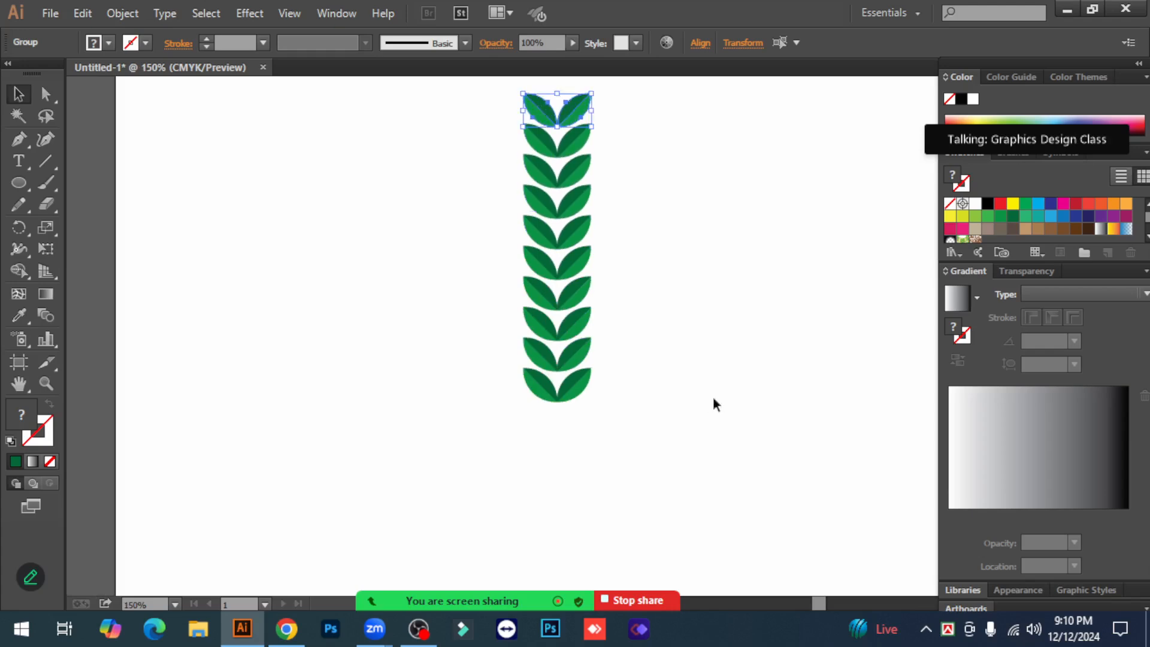
pyautogui.scroll(3, 722, 396)
pyautogui.click(719, 398)
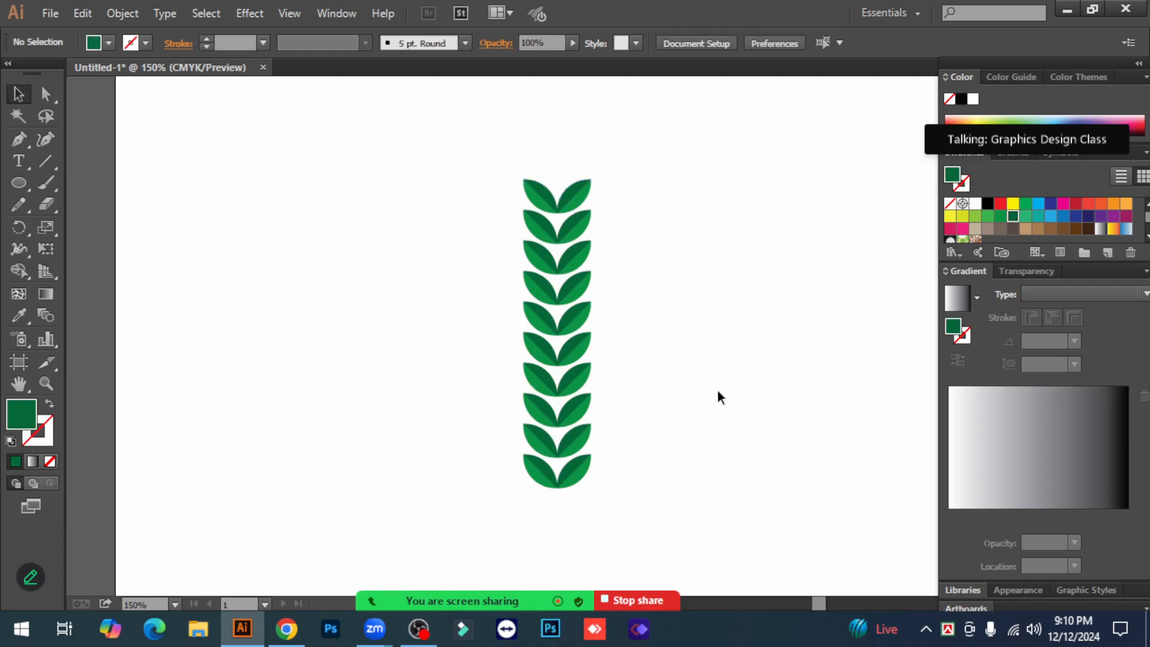
# Draw a vertical line segment through the column's centre, from just above the top leaf pair to below the bottom pair.
pyautogui.click(42, 160)
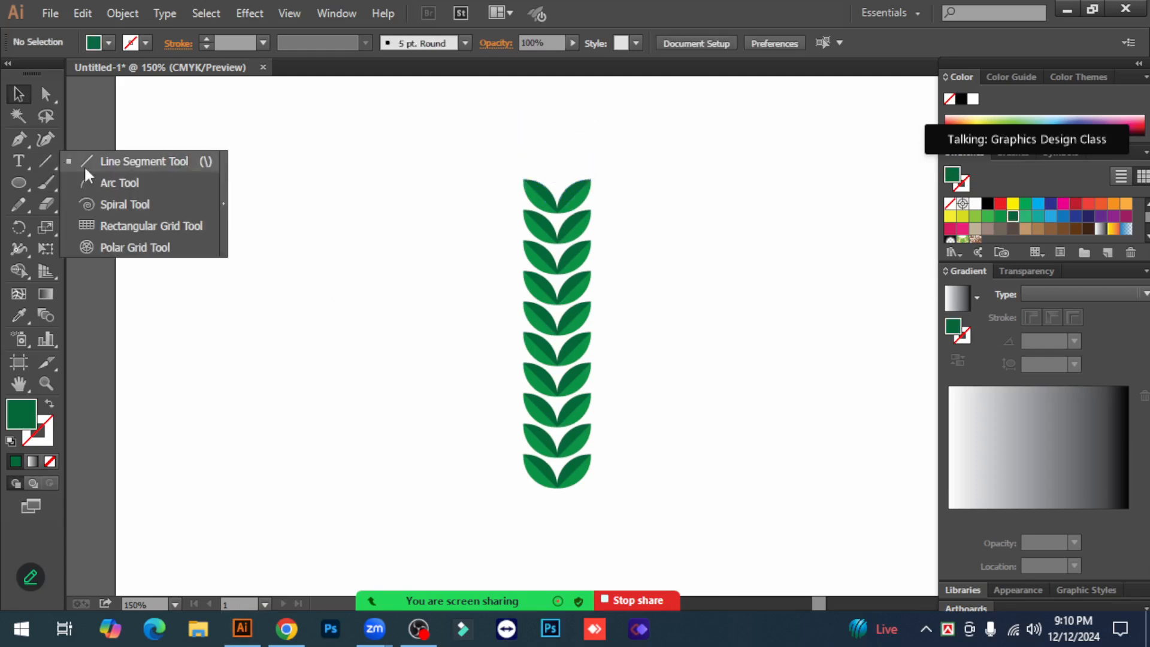
pyautogui.click(141, 166)
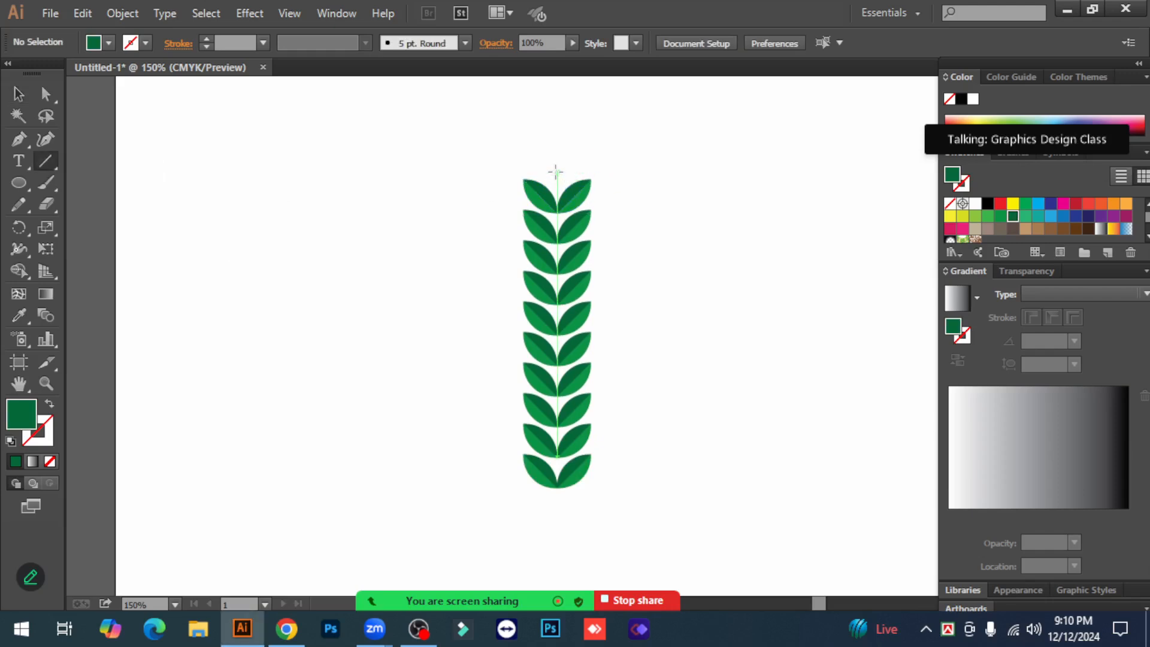
pyautogui.moveTo(558, 170); pyautogui.dragTo(556, 537)
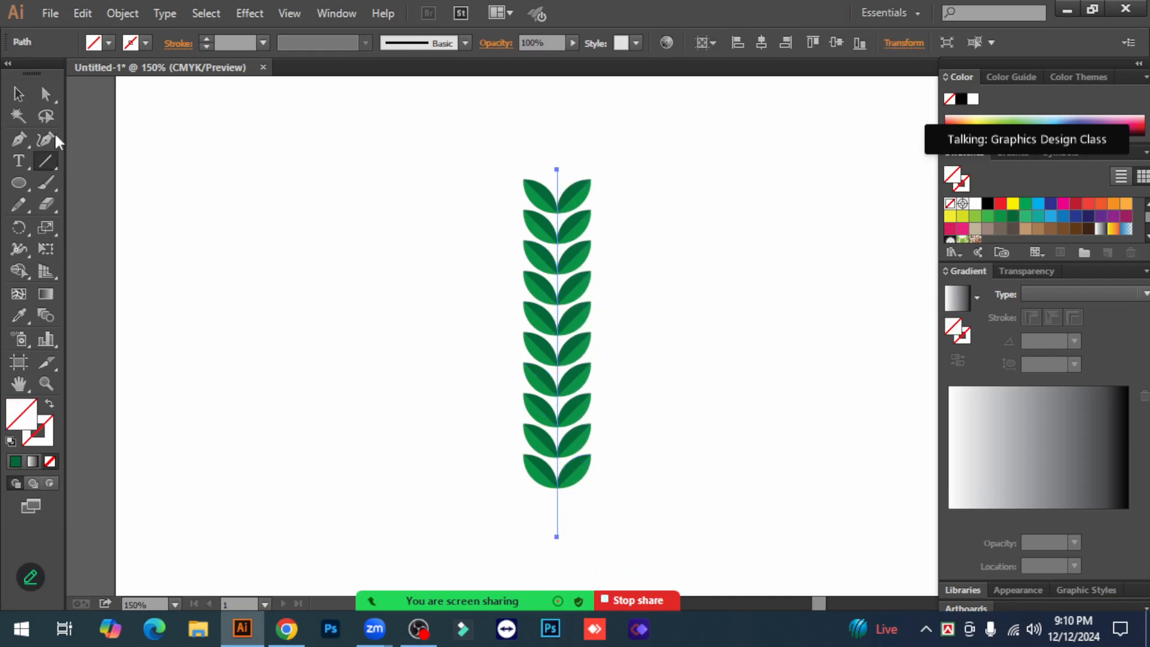
# Give the centre line a green stroke and set its weight to 3 pt.
pyautogui.click(22, 93)
pyautogui.click(49, 427)
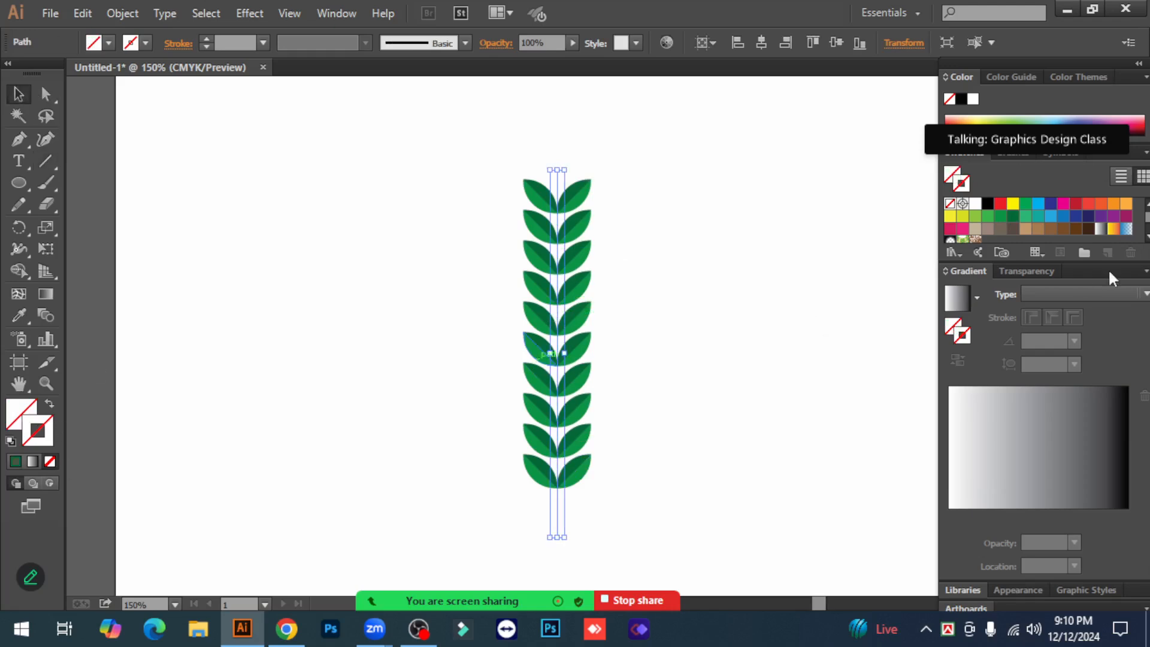
pyautogui.click(988, 218)
pyautogui.click(722, 344)
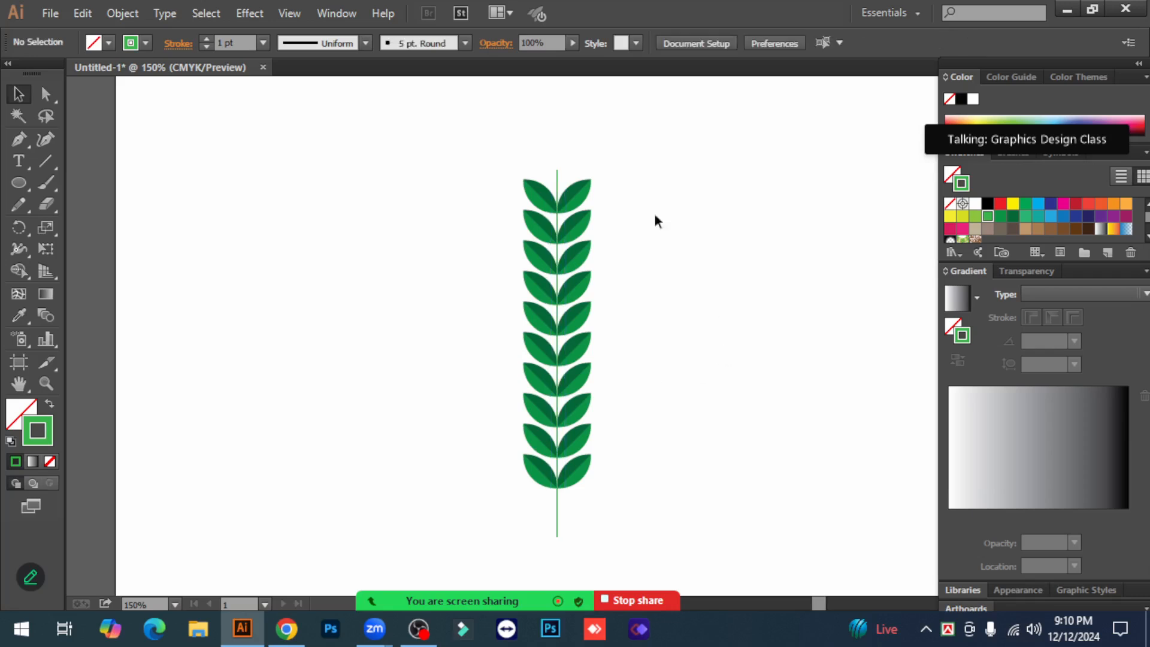
pyautogui.click(559, 178)
pyautogui.click(206, 39)
pyautogui.click(206, 39)
pyautogui.click(800, 330)
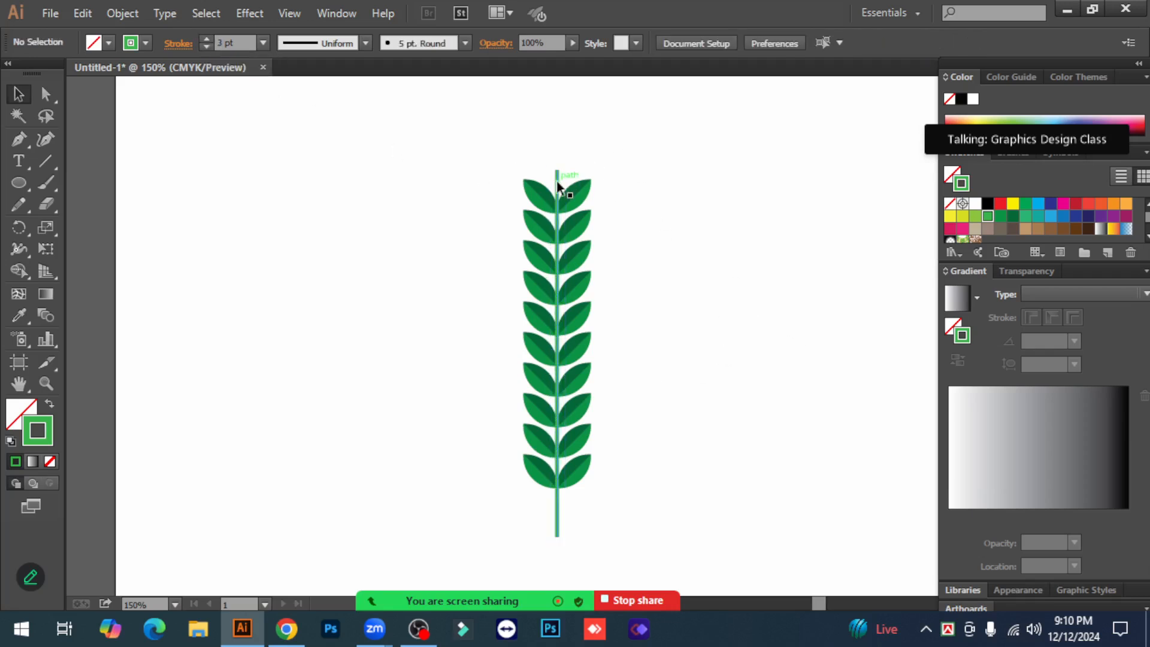
# Apply the triangular width profile to the centre line so it tapers from one end to the other.
pyautogui.click(558, 181)
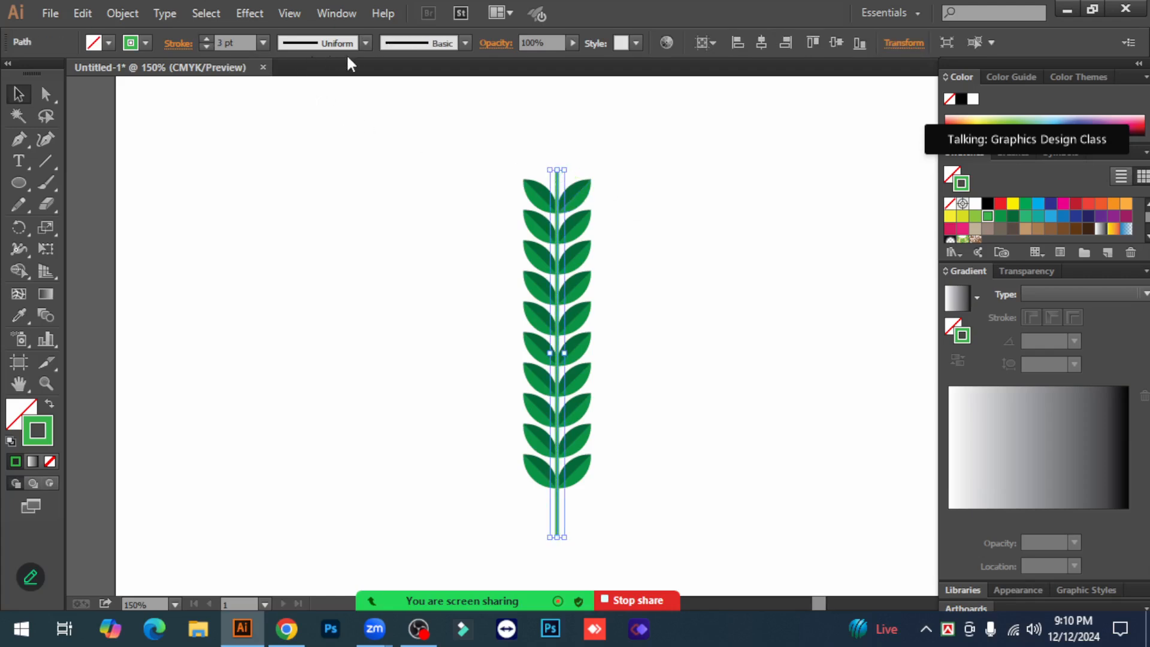
pyautogui.click(366, 43)
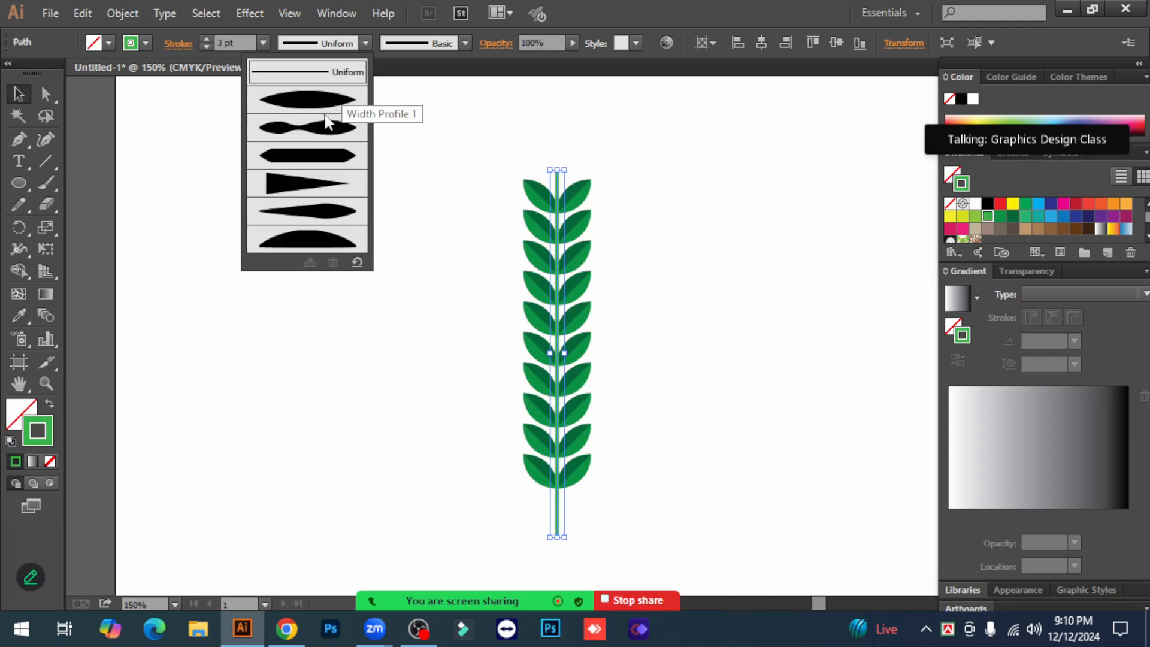
pyautogui.click(319, 191)
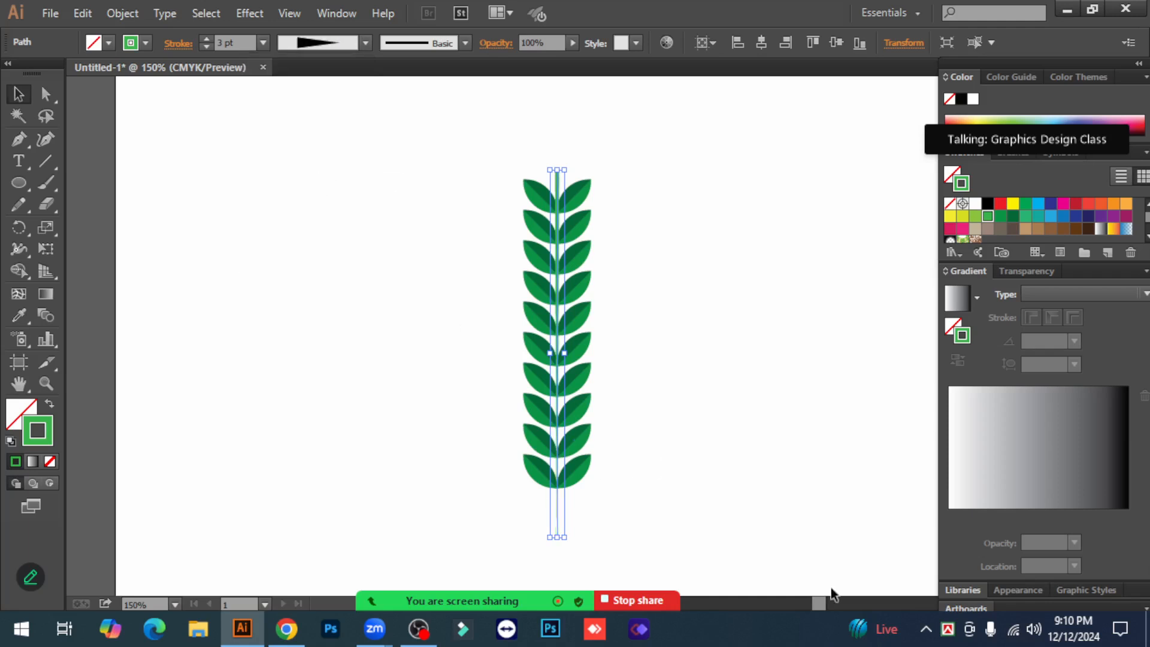
pyautogui.click(787, 477)
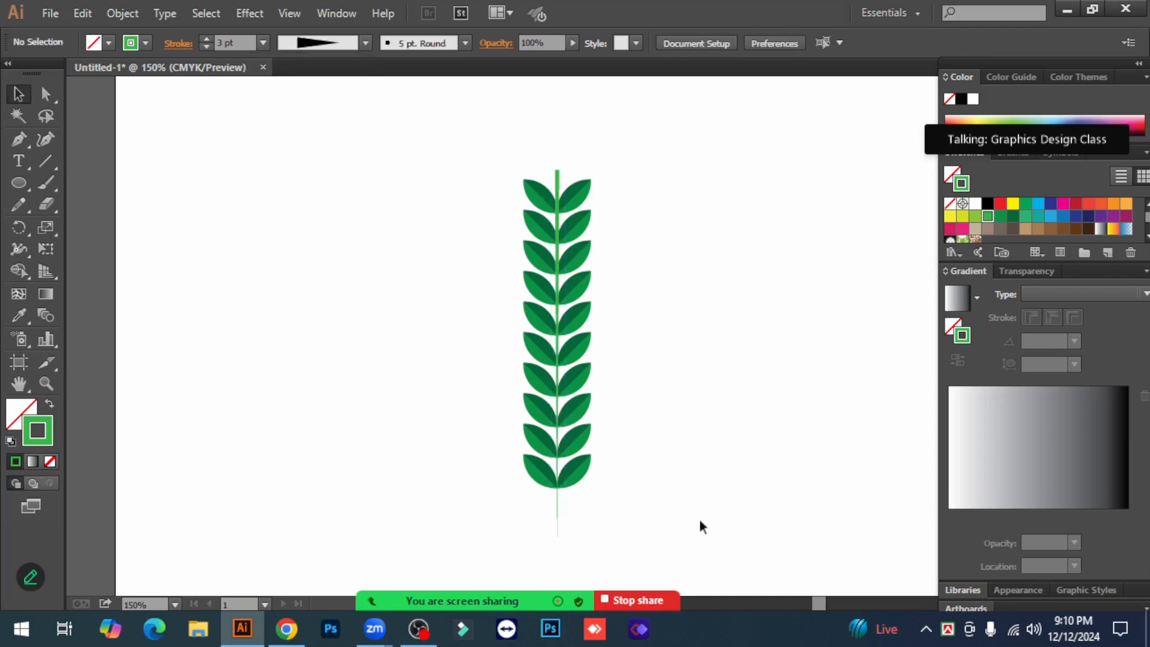
pyautogui.click(558, 525)
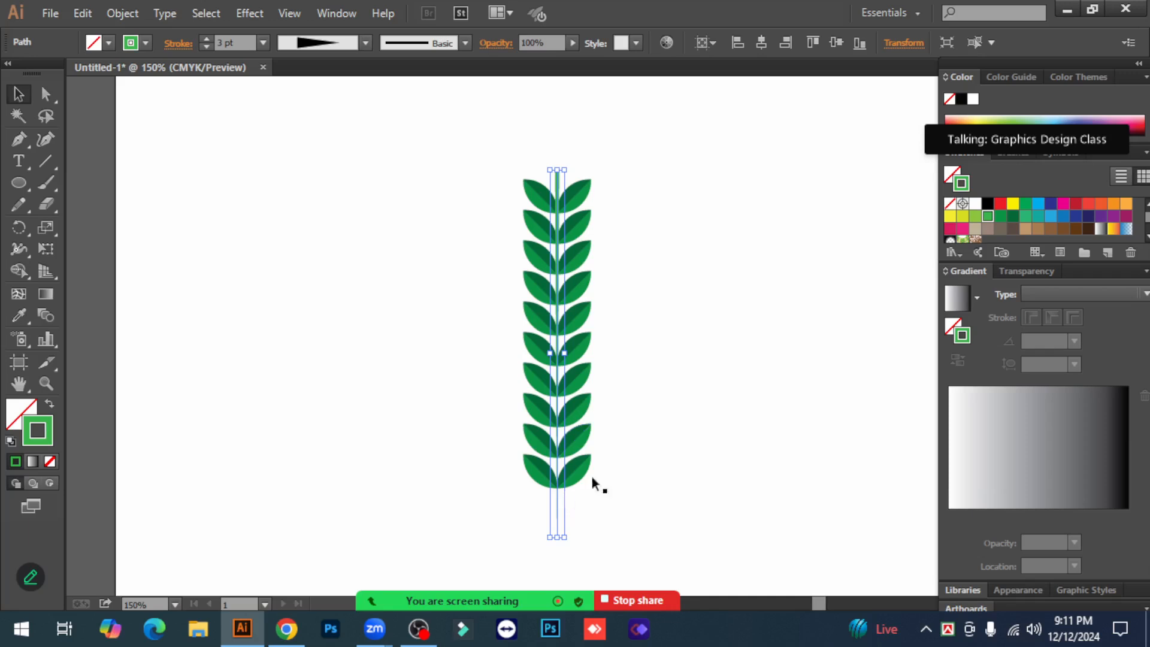
pyautogui.click(717, 394)
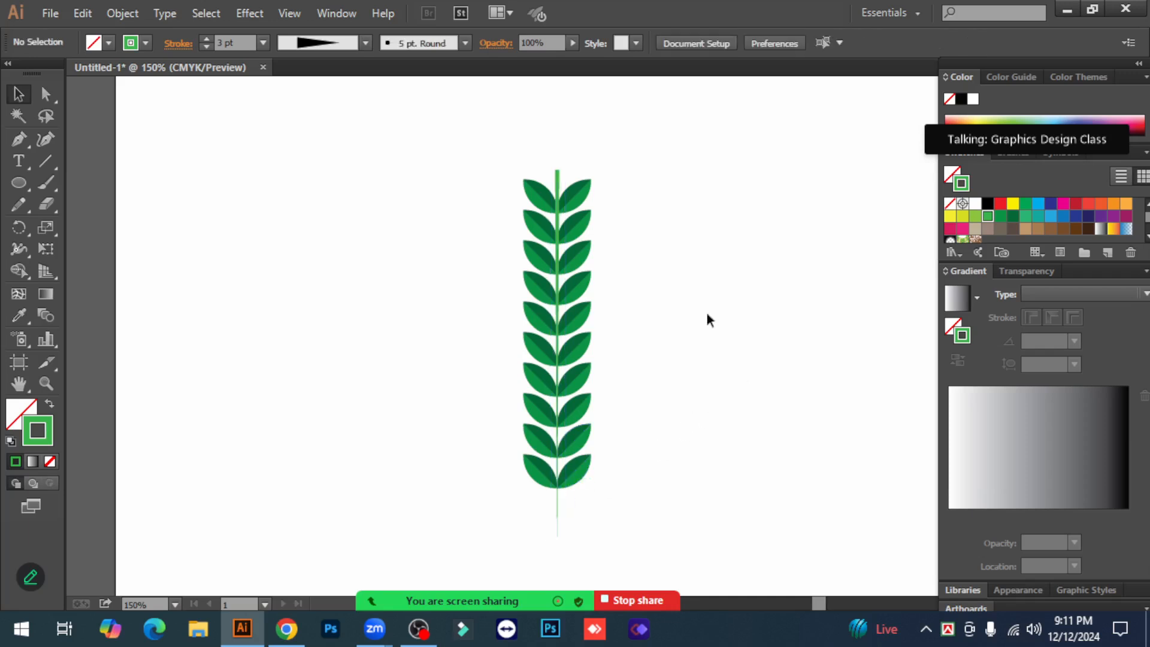
# Rotate the tapered centre line 180° so its thick end sits at the bottom of the stem.
pyautogui.click(555, 178)
pyautogui.moveTo(568, 171); pyautogui.dragTo(563, 499)
pyautogui.click(711, 444)
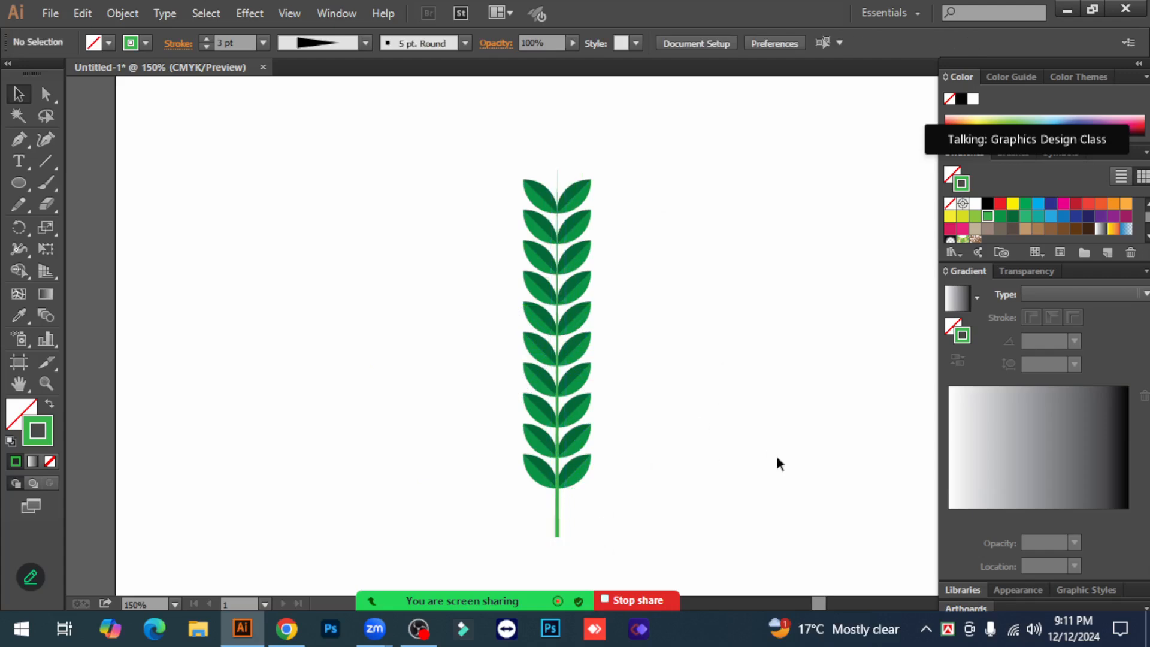
# Duplicate the top right leaf, rotate the copy upright and place it over the upper tip of the centre line.
pyautogui.scroll(1, 810, 439)
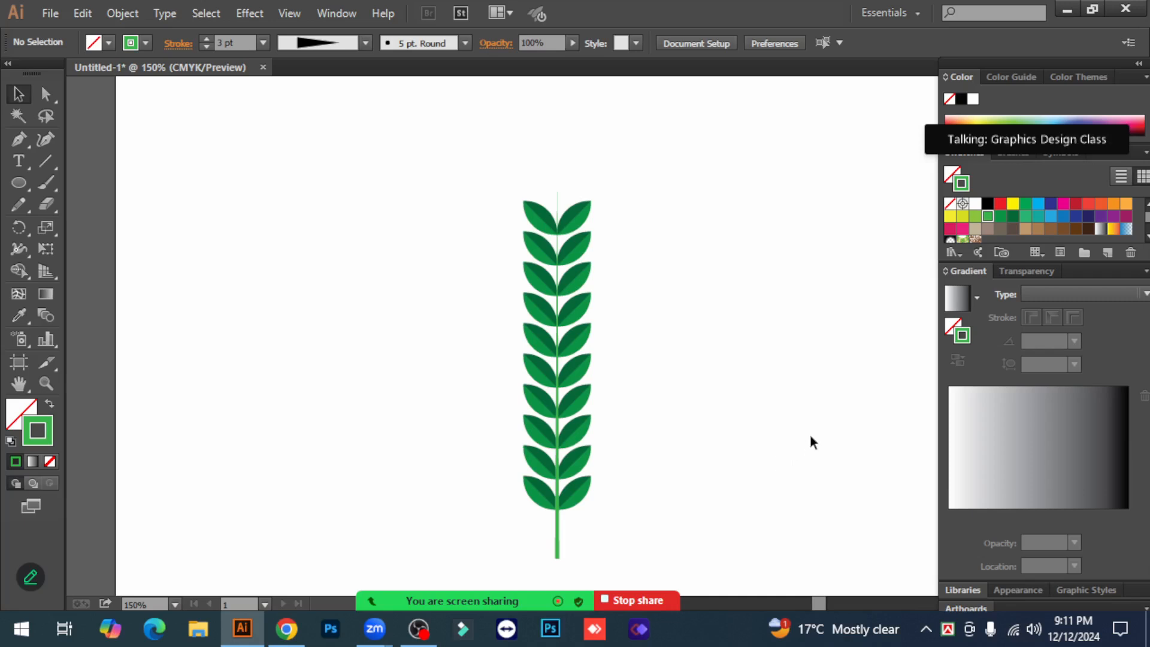
pyautogui.moveTo(595, 207); pyautogui.dragTo(685, 190)
pyautogui.moveTo(676, 251); pyautogui.dragTo(697, 250)
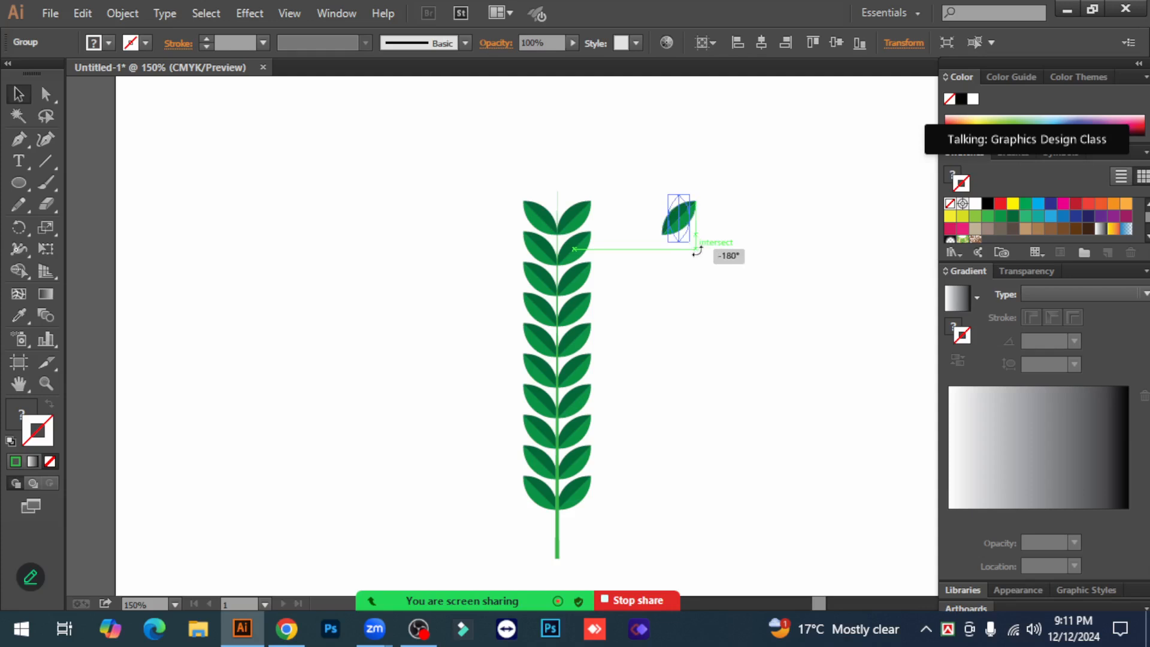
pyautogui.moveTo(696, 251); pyautogui.dragTo(727, 249)
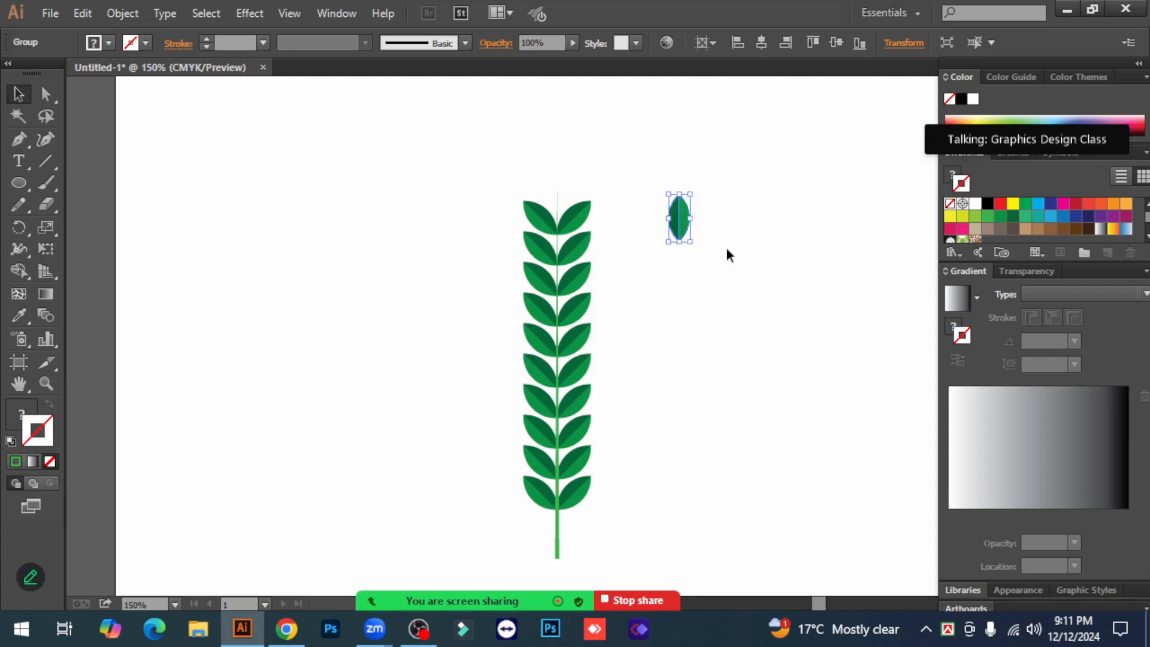
pyautogui.click(727, 249)
pyautogui.moveTo(681, 217); pyautogui.dragTo(556, 182)
pyautogui.click(666, 193)
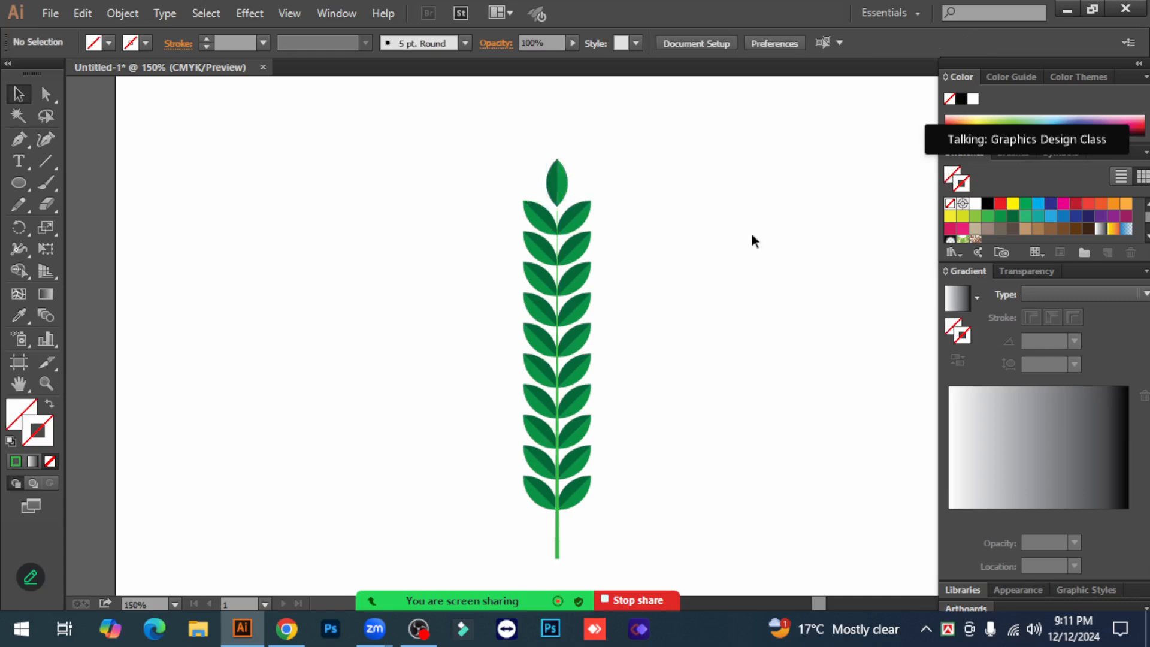
pyautogui.scroll(-1, 695, 288)
pyautogui.moveTo(497, 130); pyautogui.dragTo(642, 540)
pyautogui.click(726, 430)
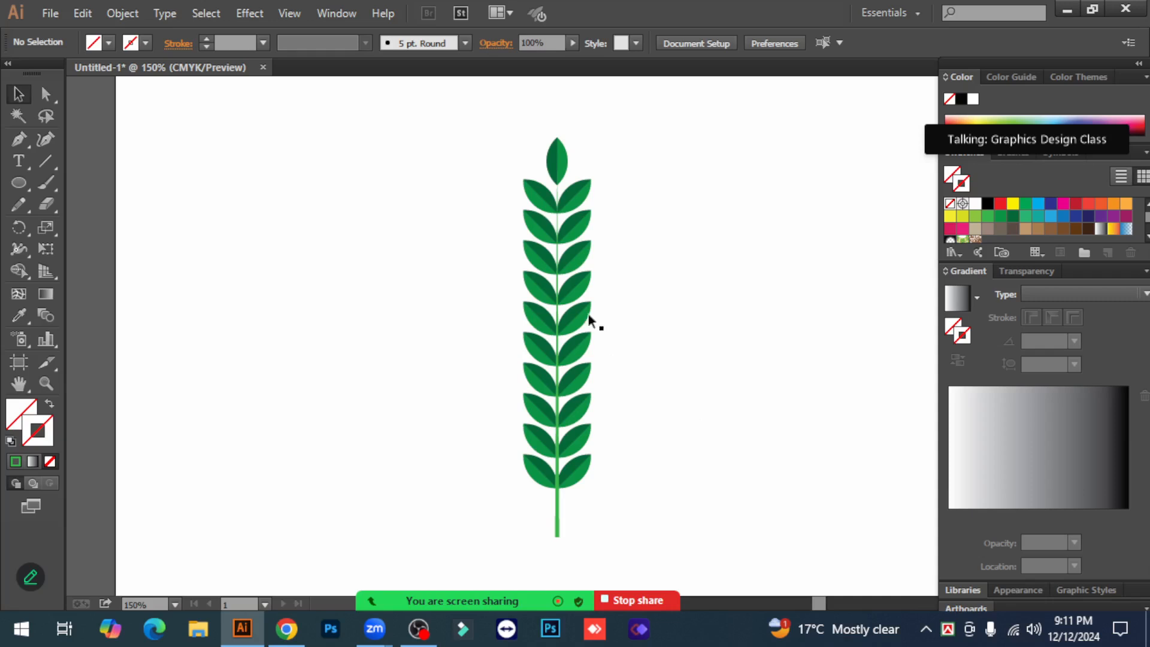
# Expand the appearance of the tapered centre line to turn its stroke into a filled shape.
pyautogui.click(558, 508)
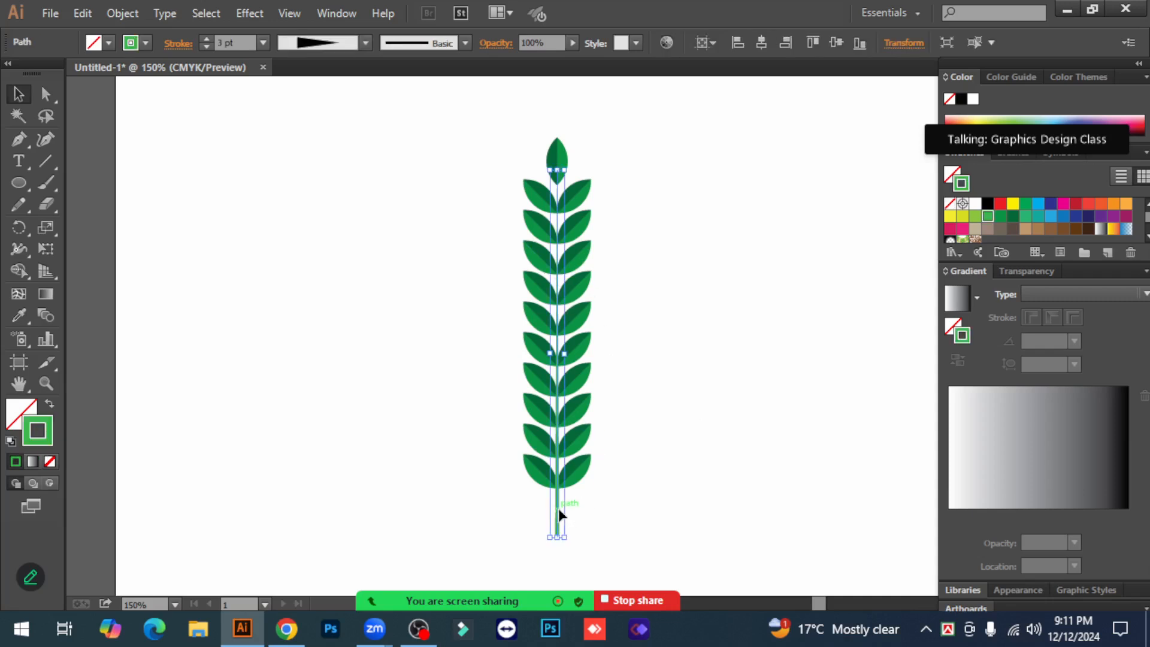
pyautogui.click(116, 14)
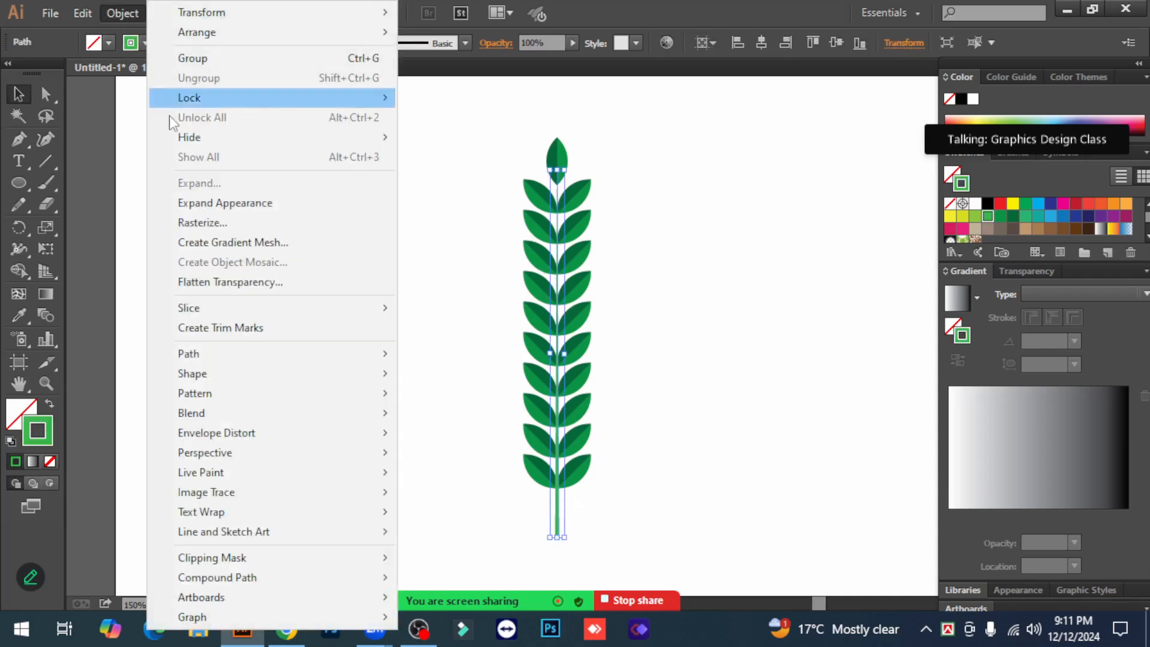
pyautogui.click(255, 202)
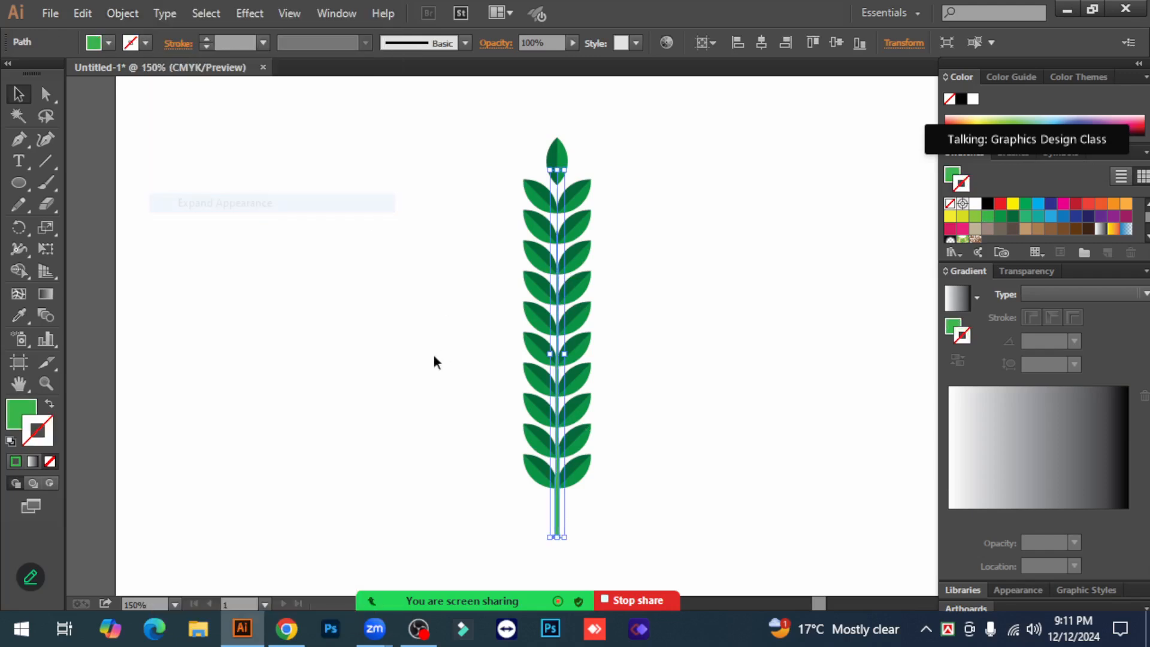
pyautogui.click(612, 477)
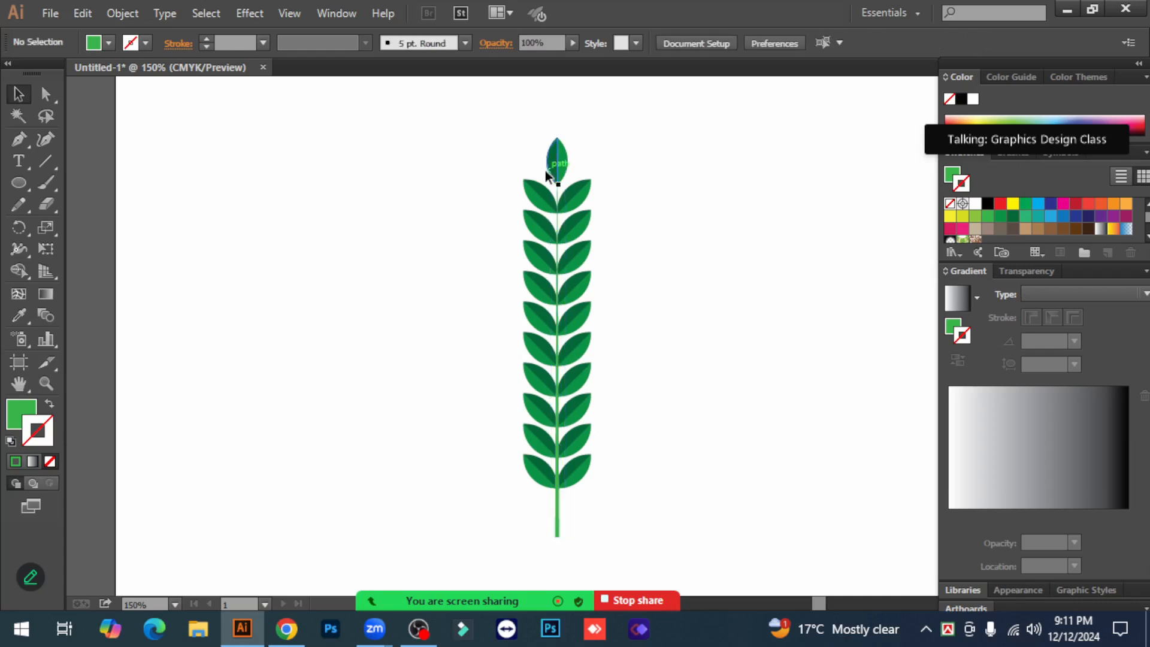
# Group the centre line, all leaf pairs and the tip leaf into one object.
pyautogui.moveTo(469, 125); pyautogui.dragTo(662, 496)
pyautogui.rightClick(543, 230)
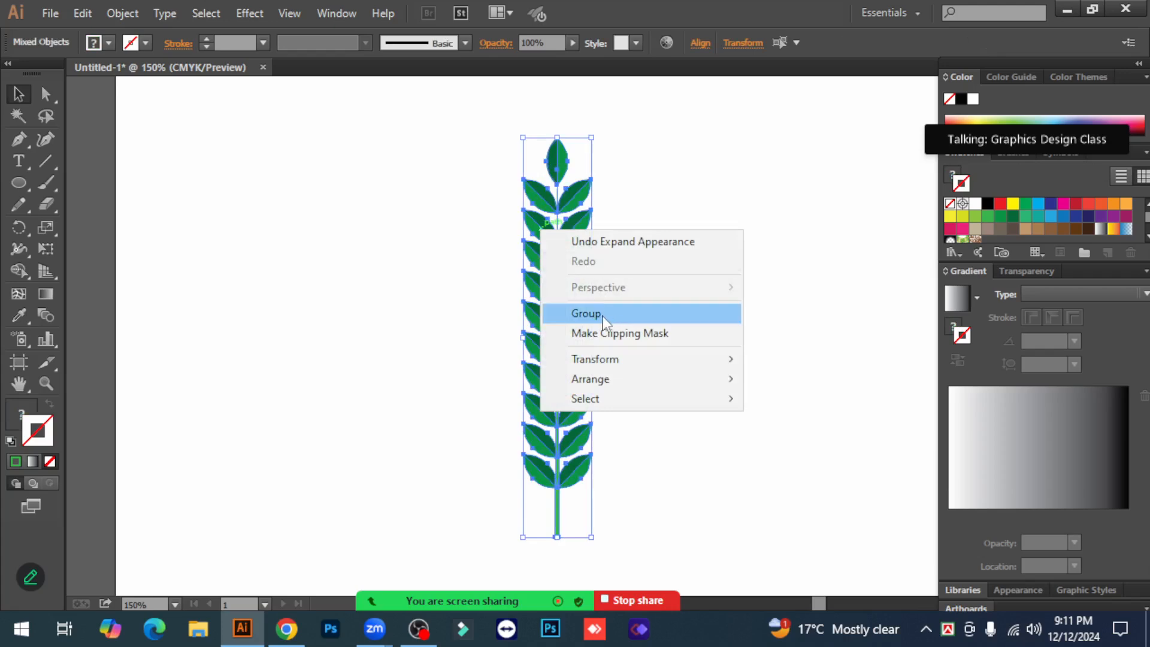
pyautogui.click(685, 315)
pyautogui.click(685, 315)
pyautogui.moveTo(627, 350); pyautogui.dragTo(586, 257)
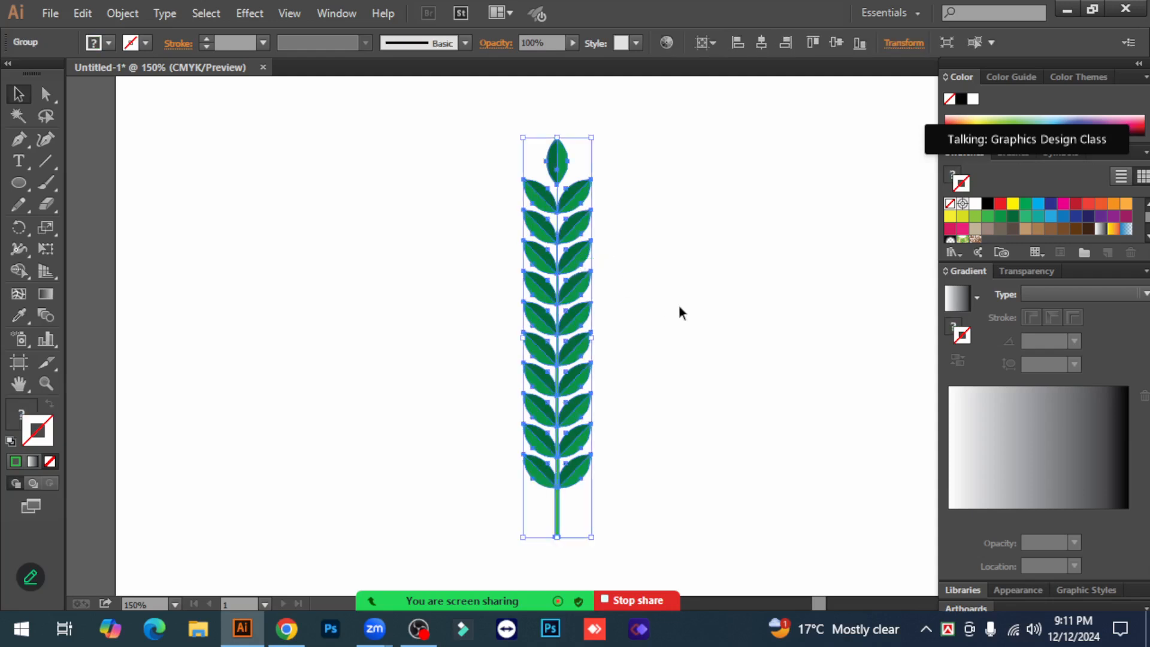
pyautogui.click(664, 406)
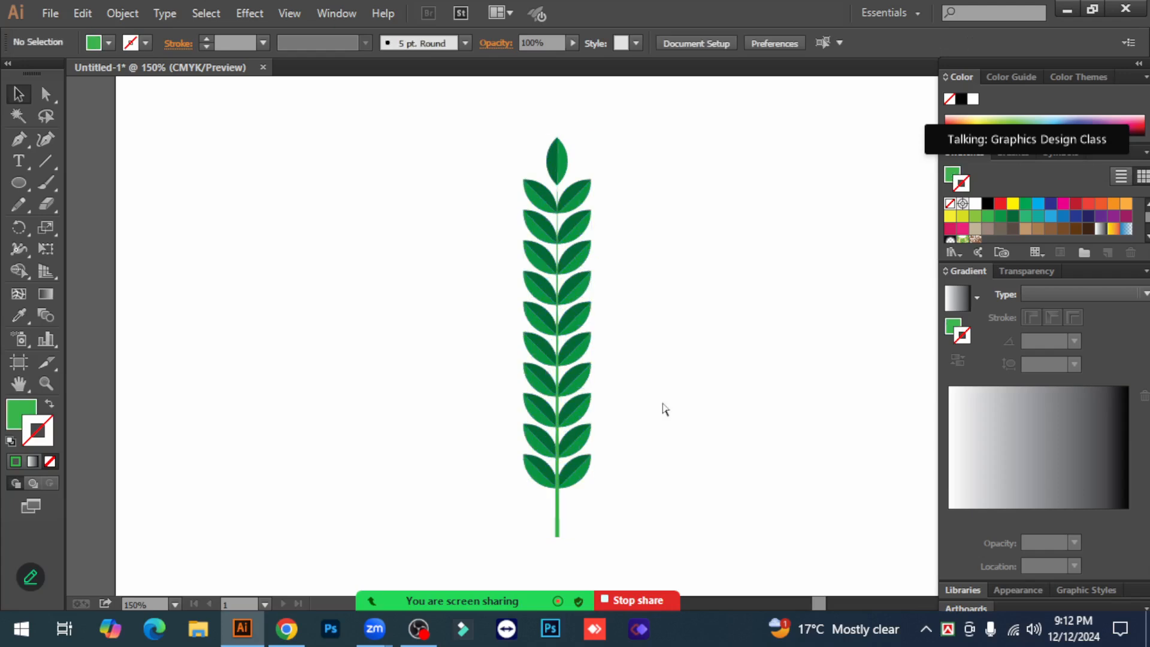
# Move the grouped stem across the artboard and settle it slightly above and left of its original spot.
pyautogui.hotkey('ctrl', '-')
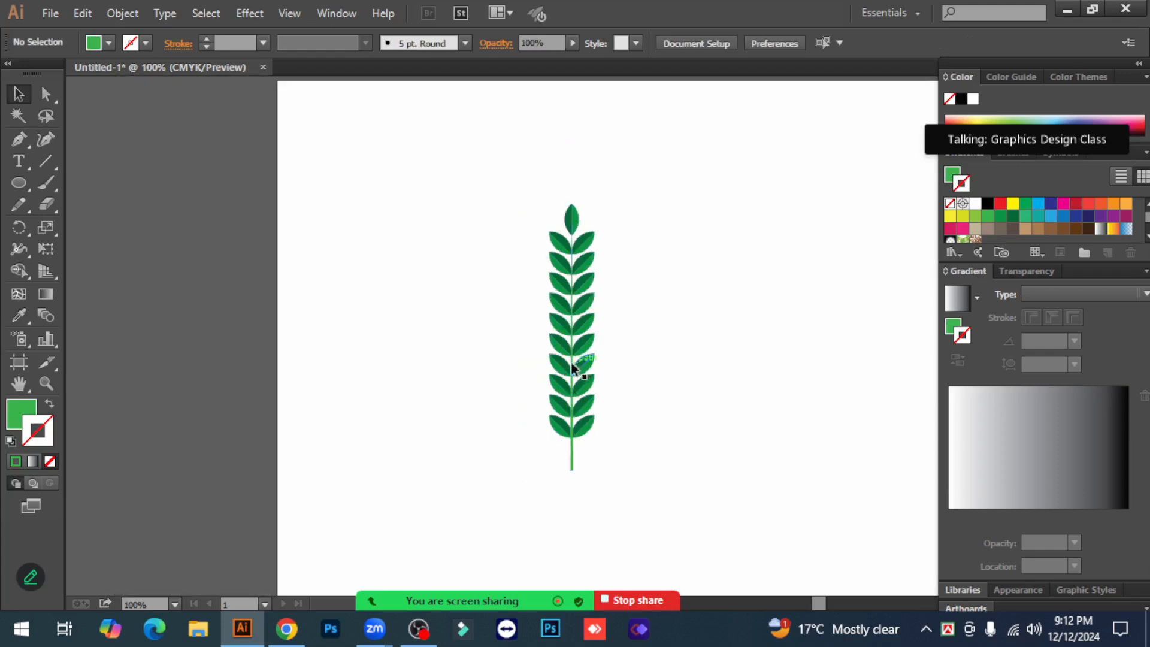
pyautogui.moveTo(573, 364); pyautogui.dragTo(469, 365)
pyautogui.click(575, 393)
pyautogui.moveTo(470, 319); pyautogui.dragTo(405, 336)
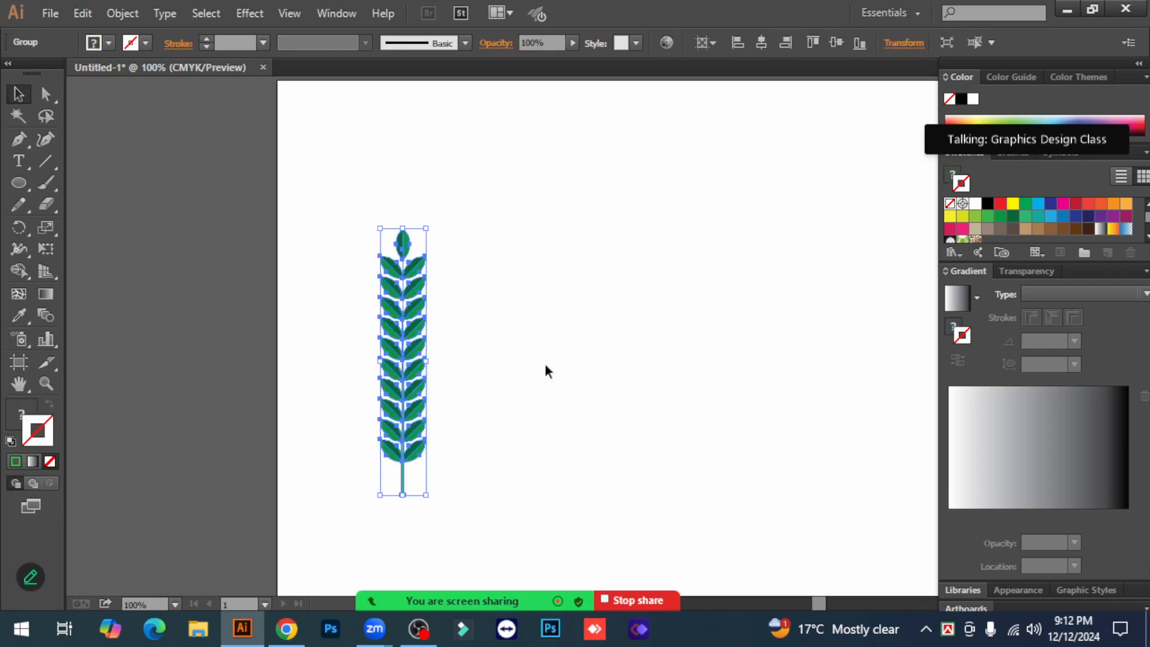
pyautogui.click(559, 364)
pyautogui.click(411, 313)
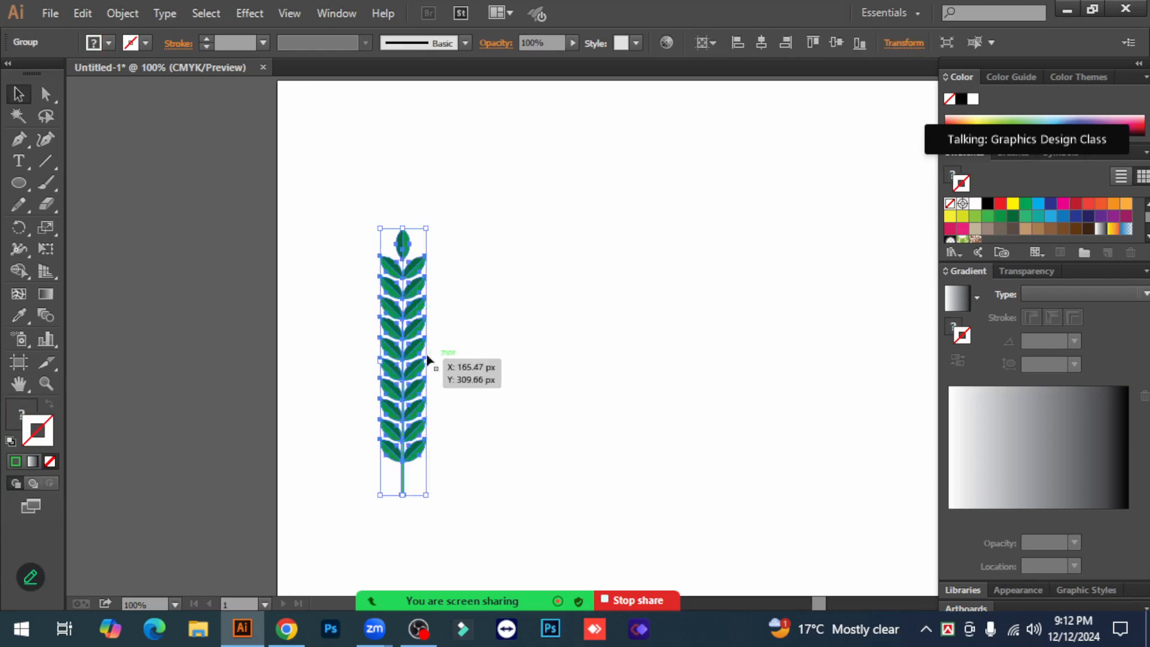
pyautogui.moveTo(415, 350); pyautogui.dragTo(570, 309)
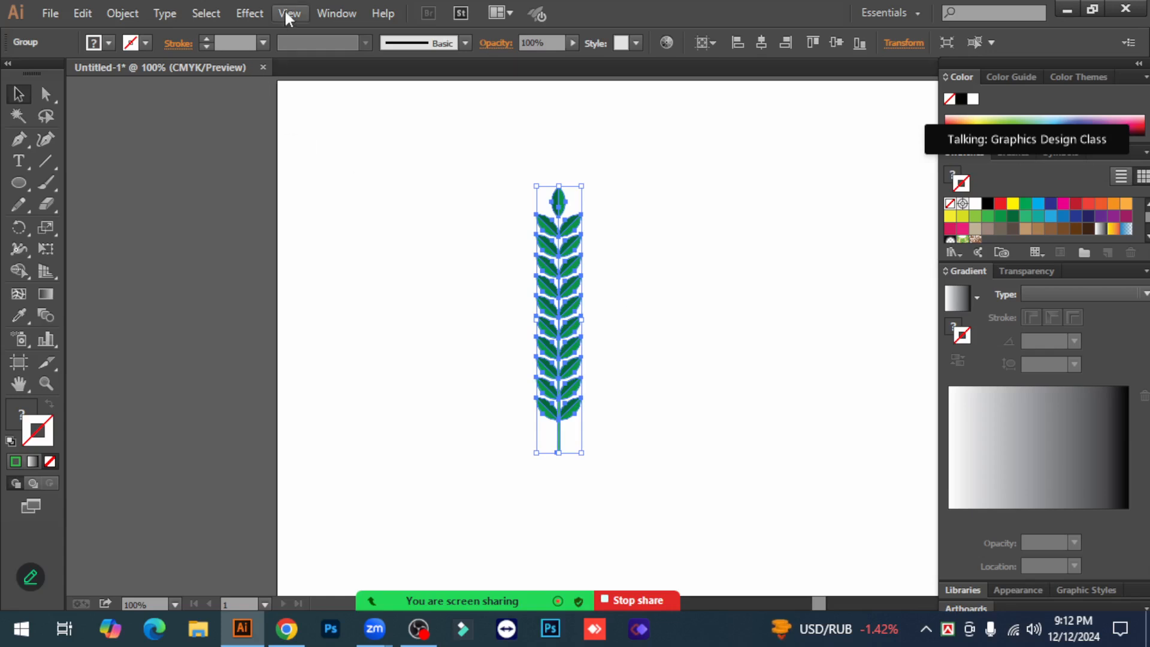
# Apply an Arc warp effect to the stem group with vertical orientation and a 100% bend.
pyautogui.click(246, 16)
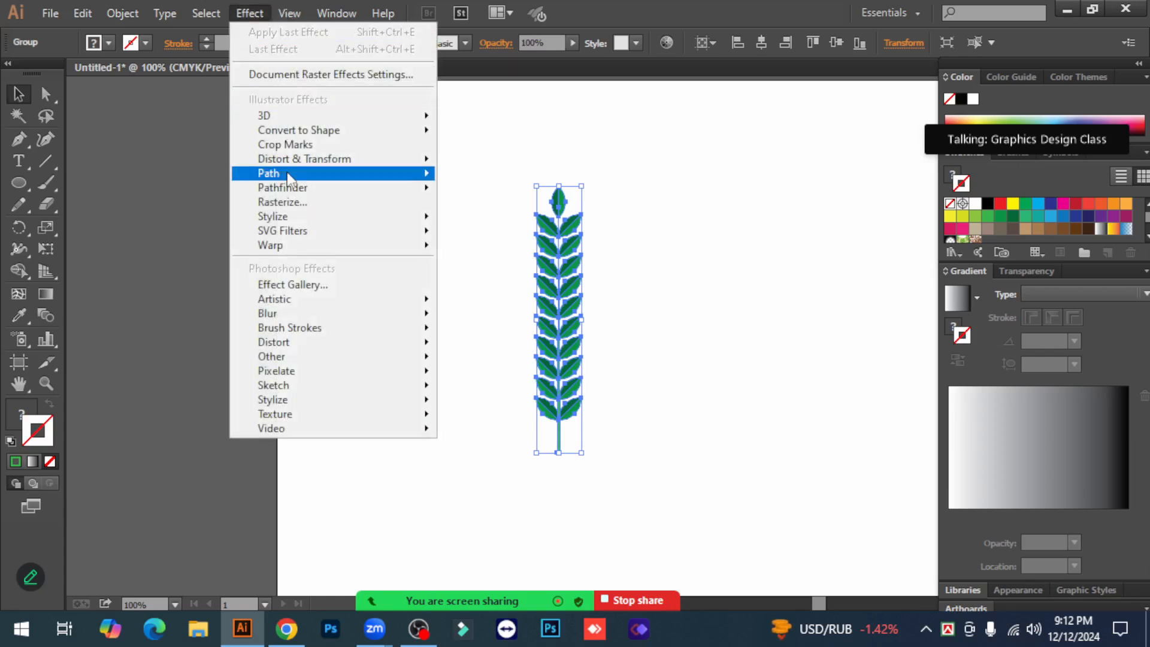
pyautogui.moveTo(297, 251)
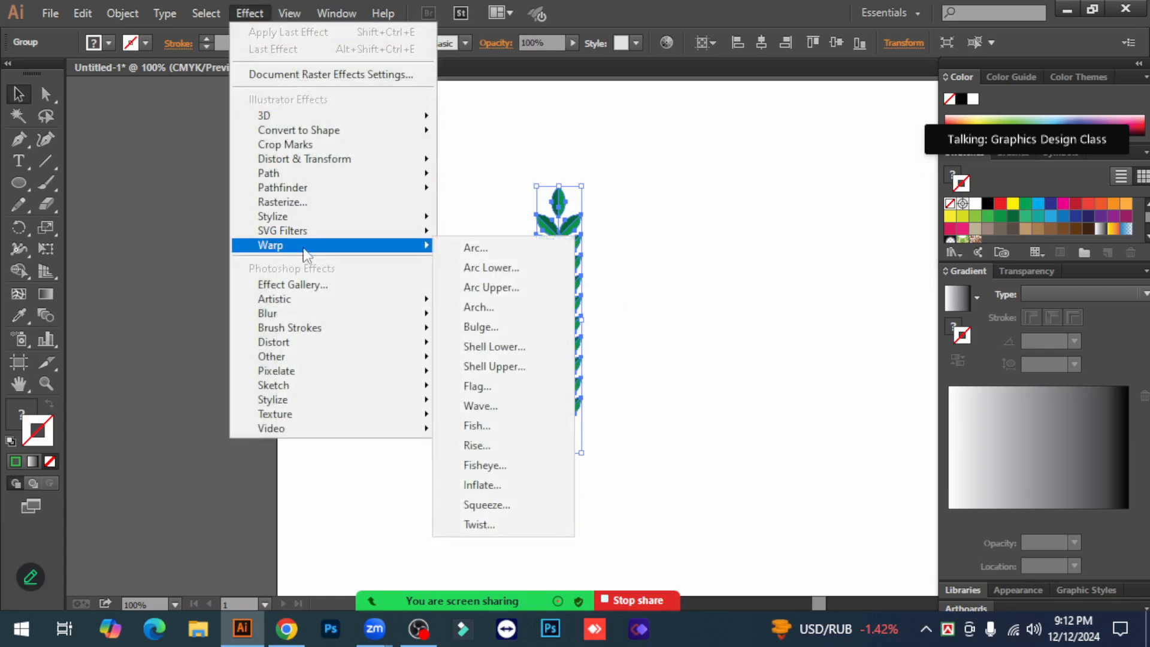
pyautogui.click(495, 251)
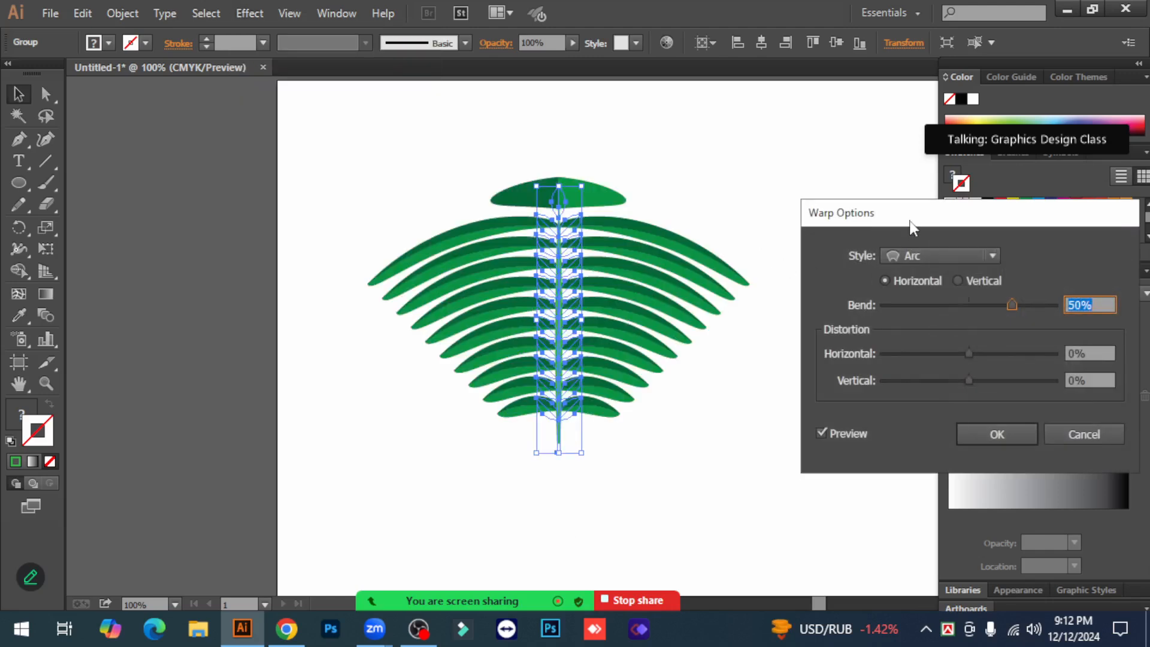
pyautogui.moveTo(911, 224); pyautogui.dragTo(900, 223)
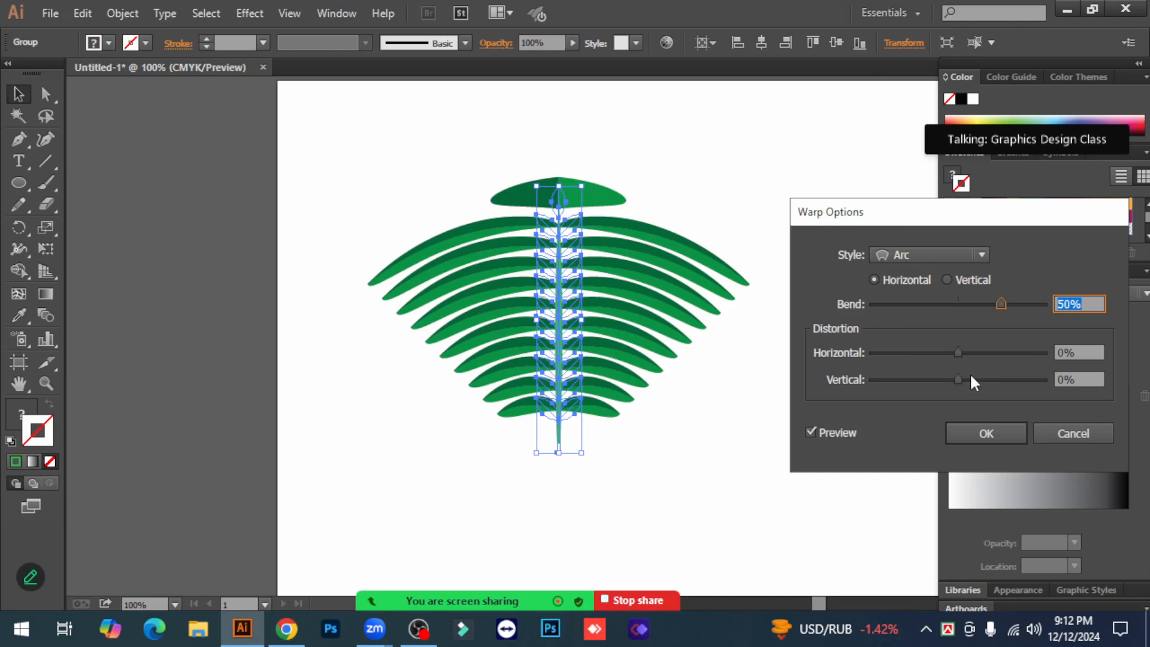
pyautogui.click(947, 280)
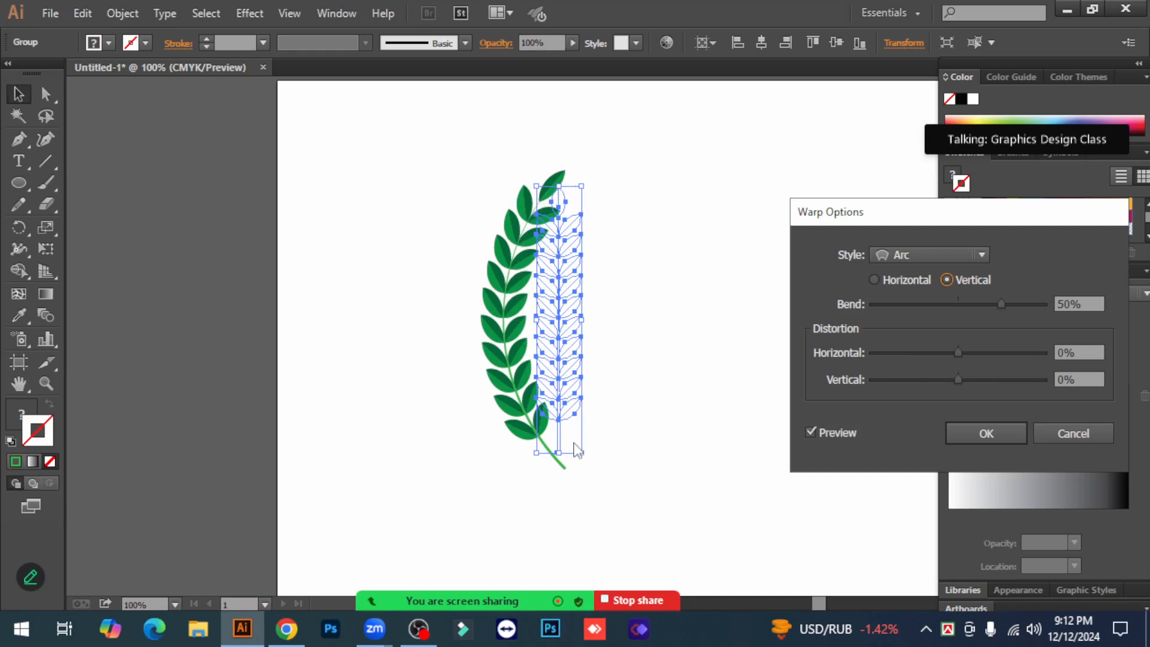
pyautogui.moveTo(1001, 303); pyautogui.dragTo(1044, 308)
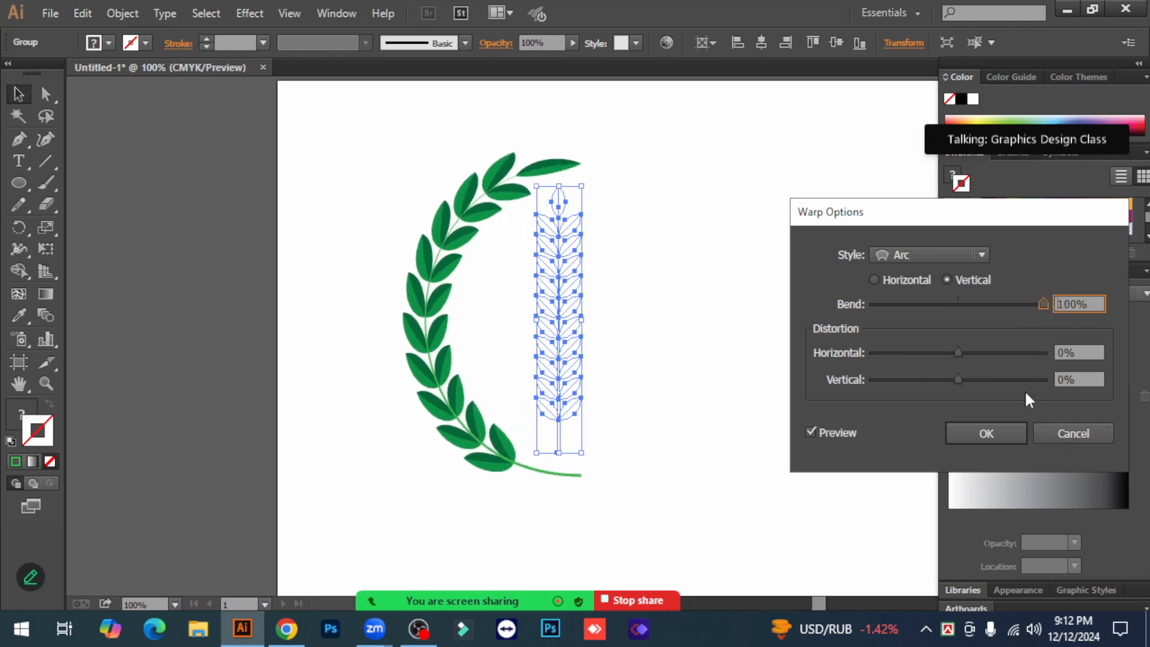
pyautogui.click(1015, 432)
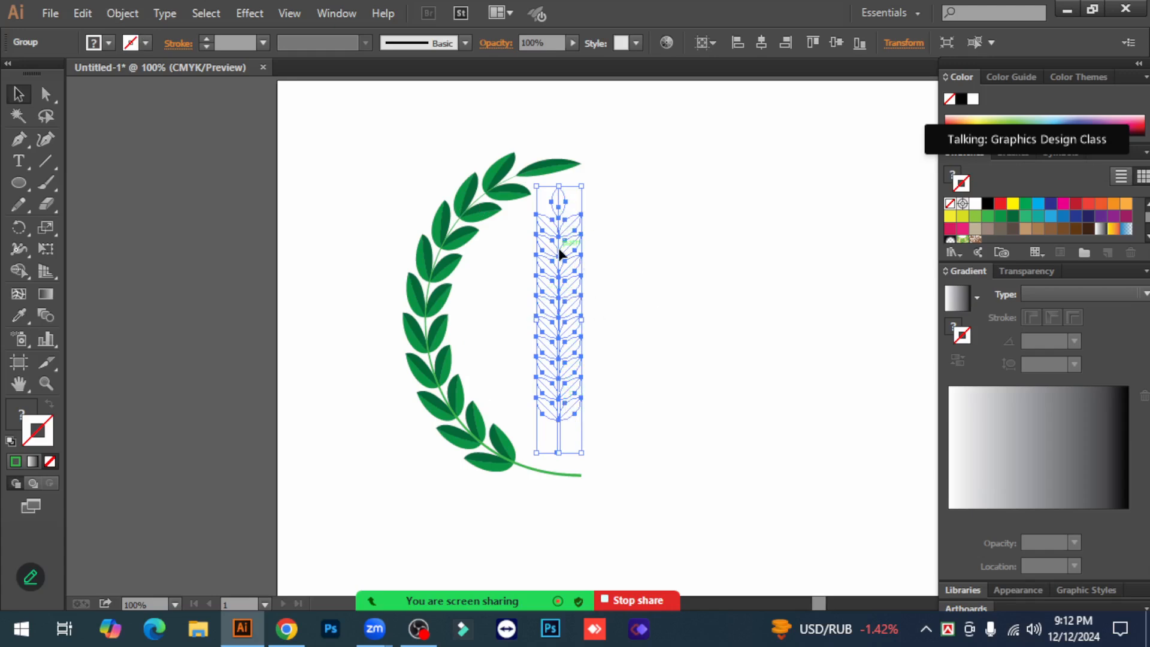
# Expand the appearance of the warped stem so the curve becomes real paths.
pyautogui.click(123, 13)
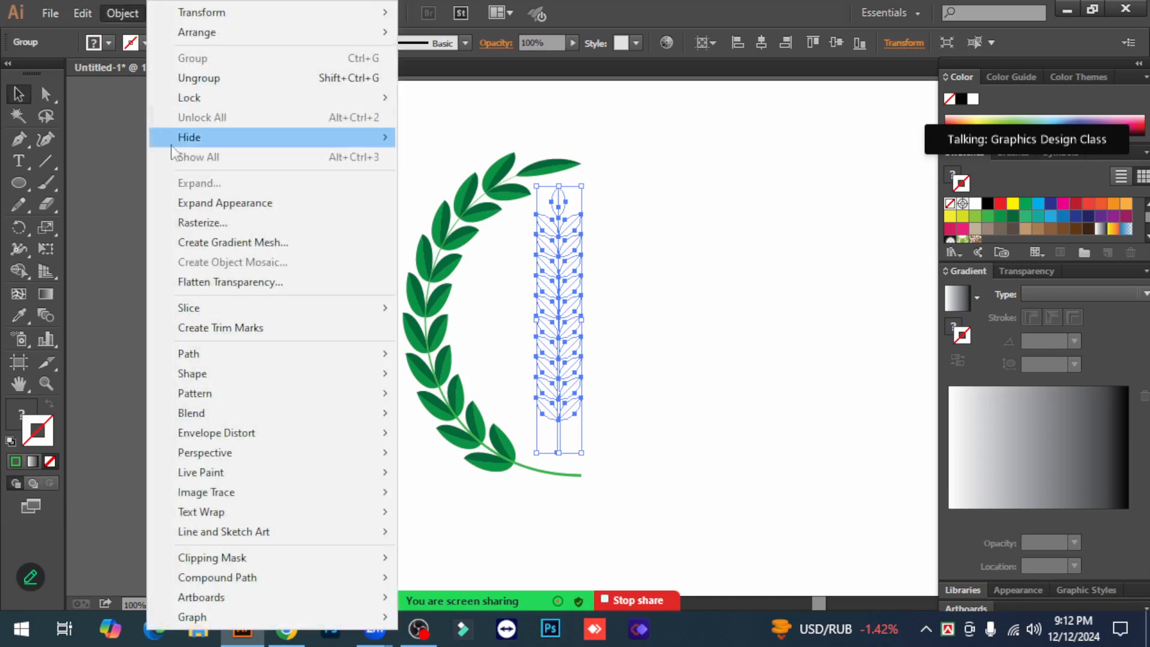
pyautogui.click(216, 203)
pyautogui.click(659, 313)
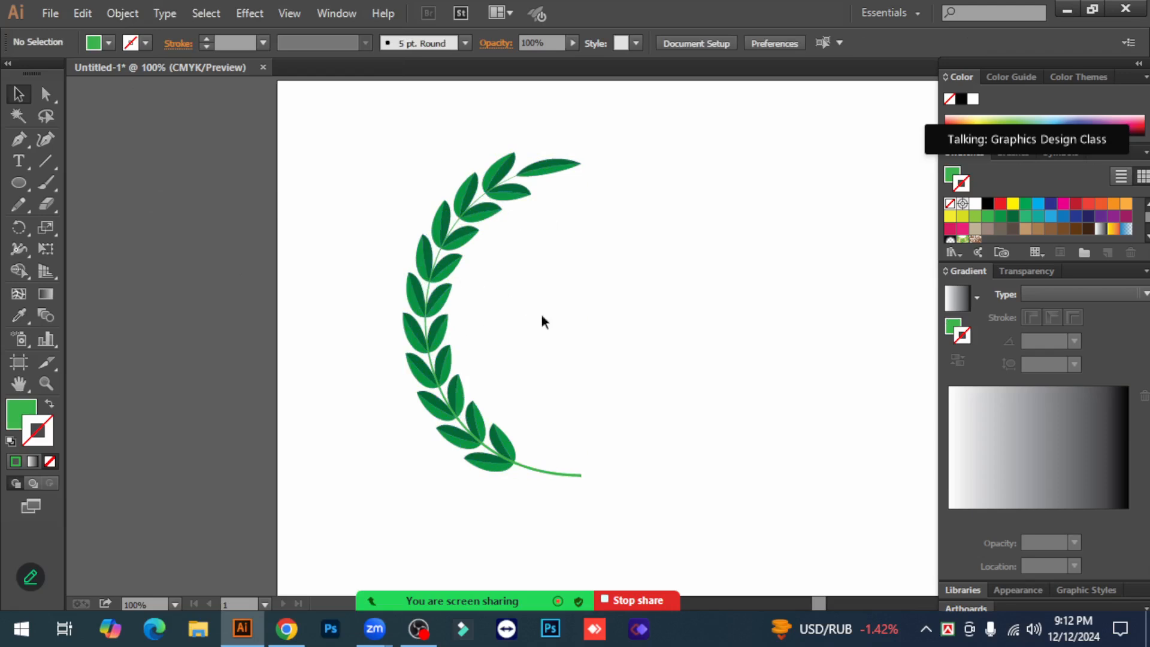
# Scale the curved branch down proportionally from its centre to a little over half its size.
pyautogui.click(458, 396)
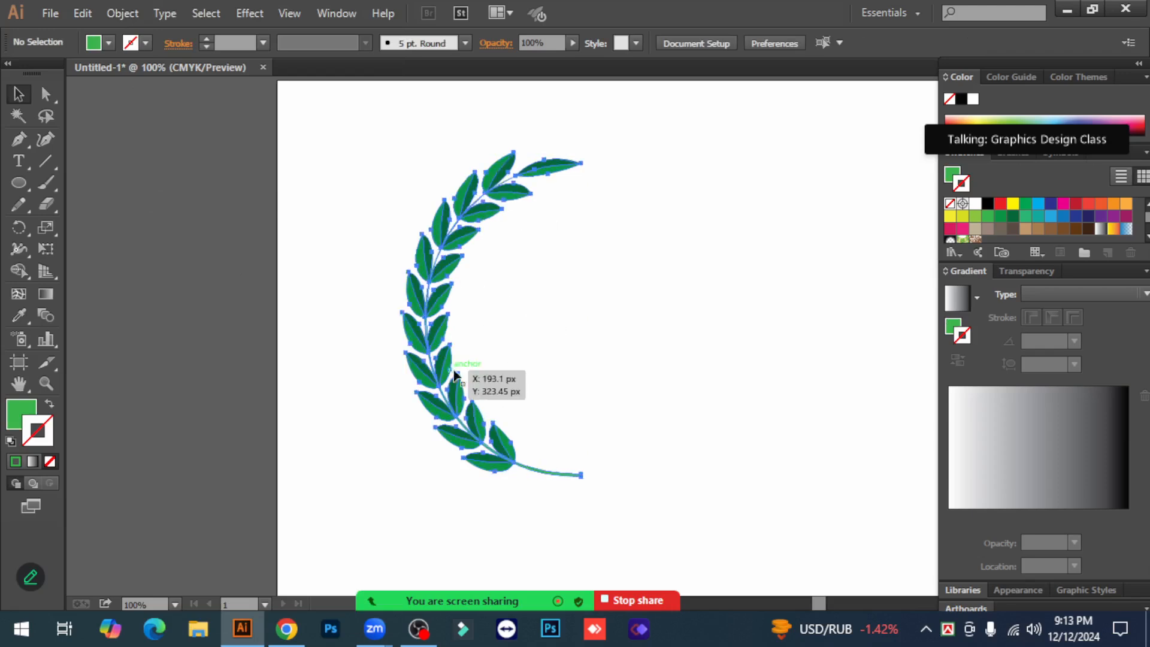
pyautogui.moveTo(581, 476); pyautogui.dragTo(546, 403)
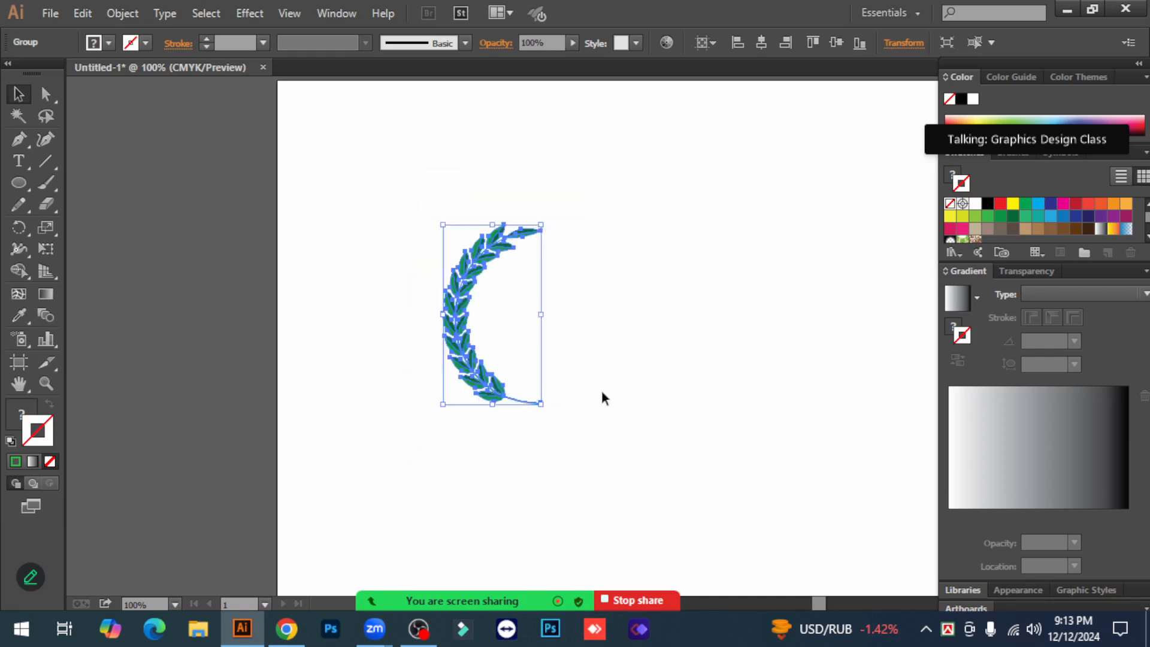
pyautogui.click(601, 391)
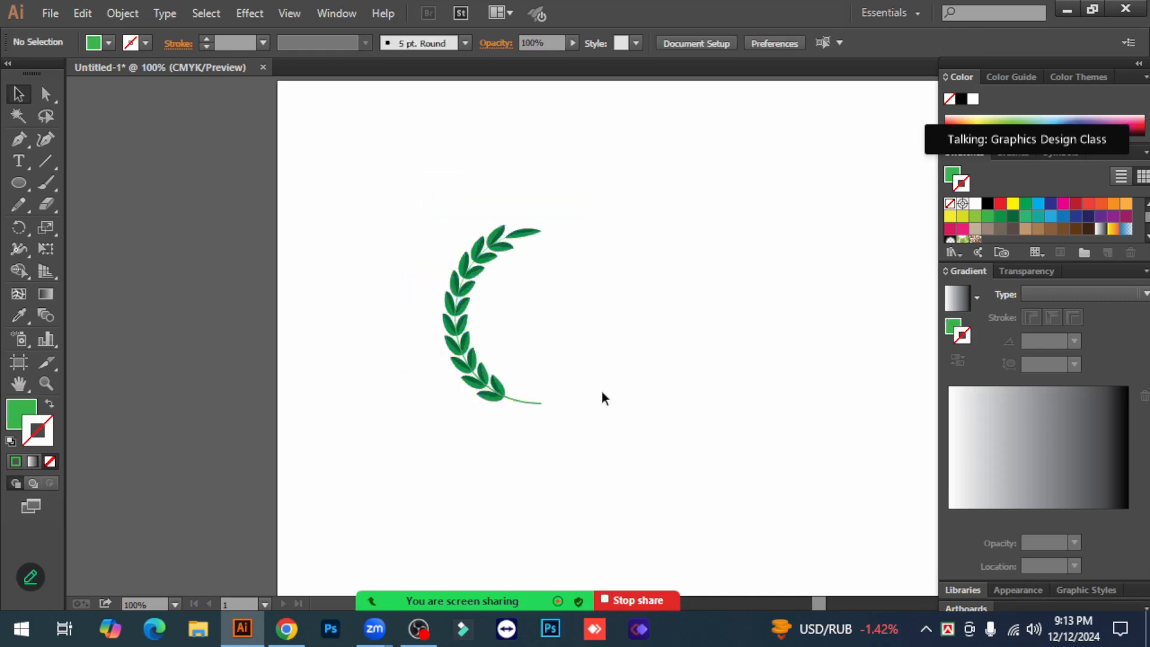
pyautogui.click(466, 302)
pyautogui.click(593, 327)
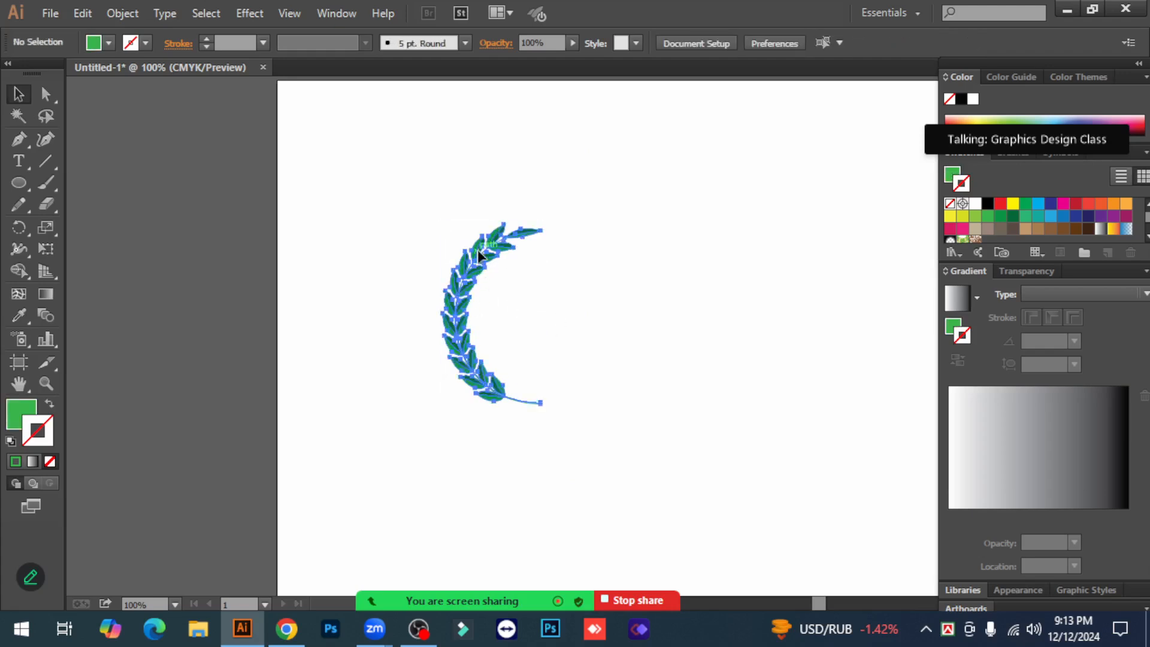
pyautogui.click(478, 250)
pyautogui.click(605, 325)
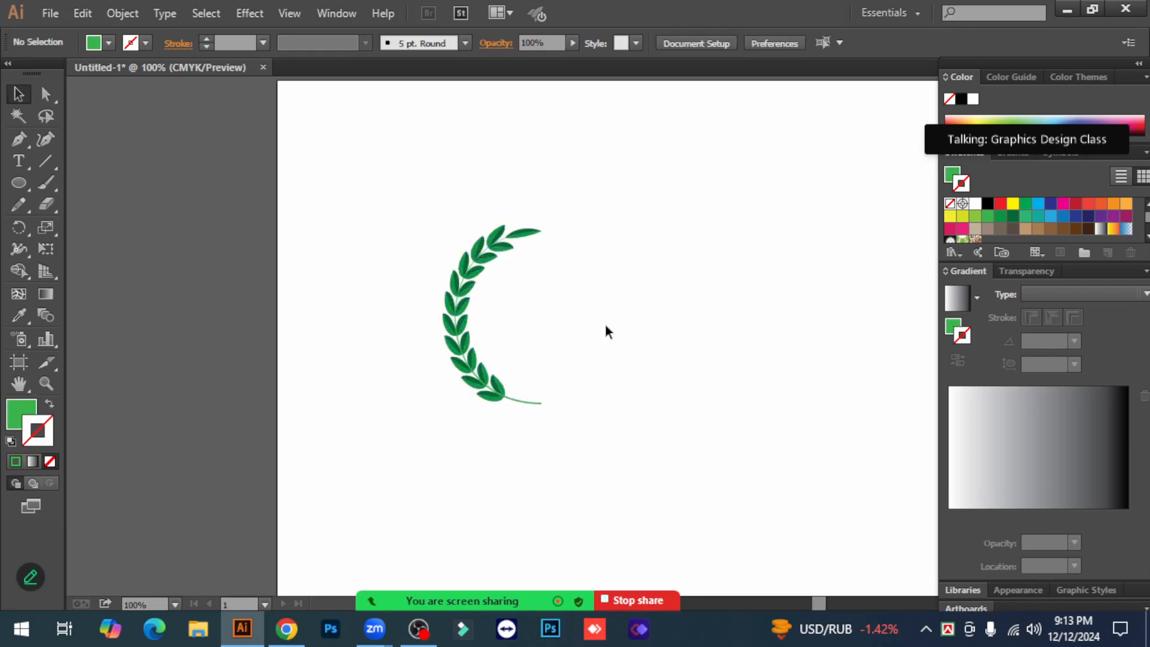
# Create a mirrored copy of the curved branch by reflecting it across the vertical axis.
pyautogui.click(479, 261)
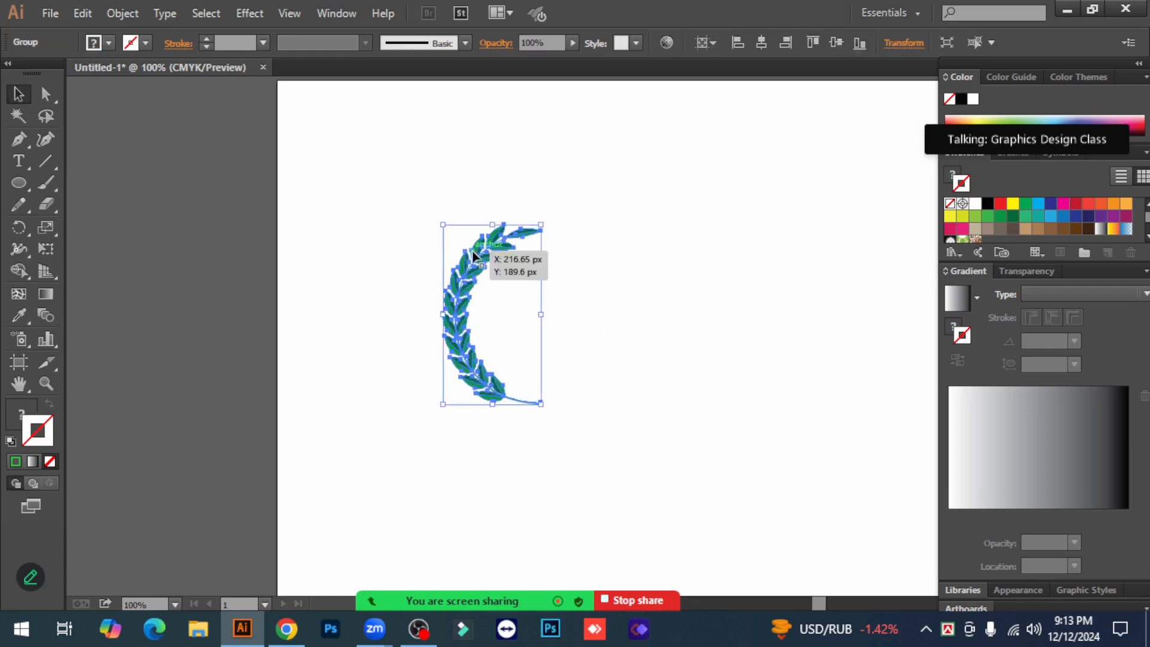
pyautogui.rightClick(476, 254)
pyautogui.moveTo(560, 387)
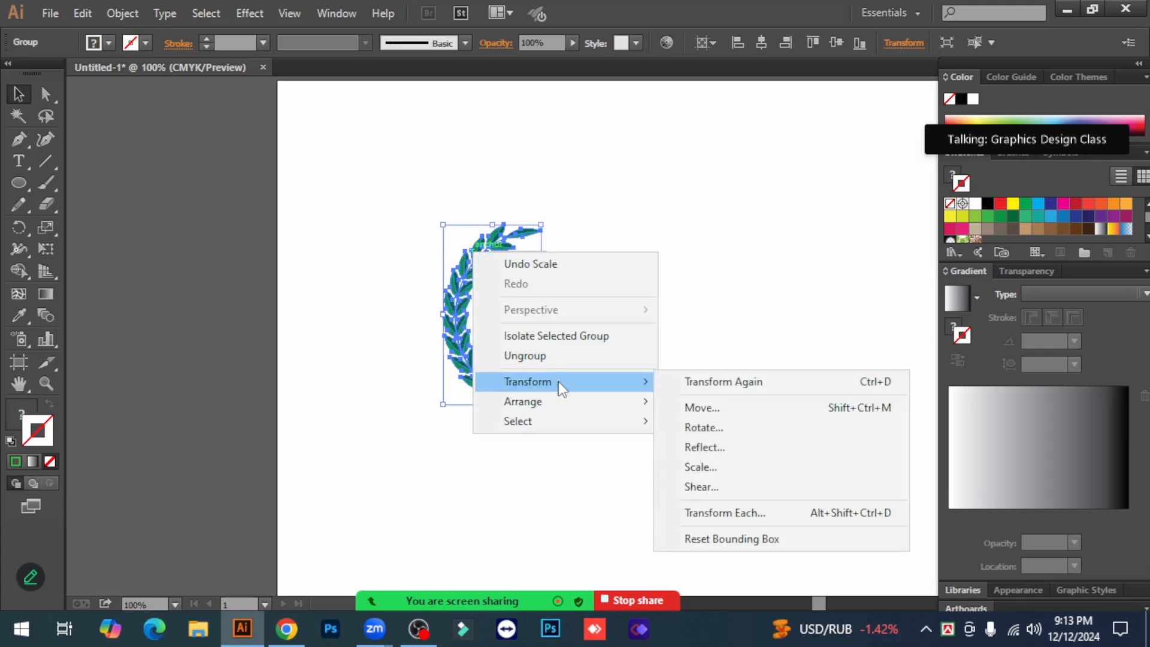
pyautogui.click(729, 455)
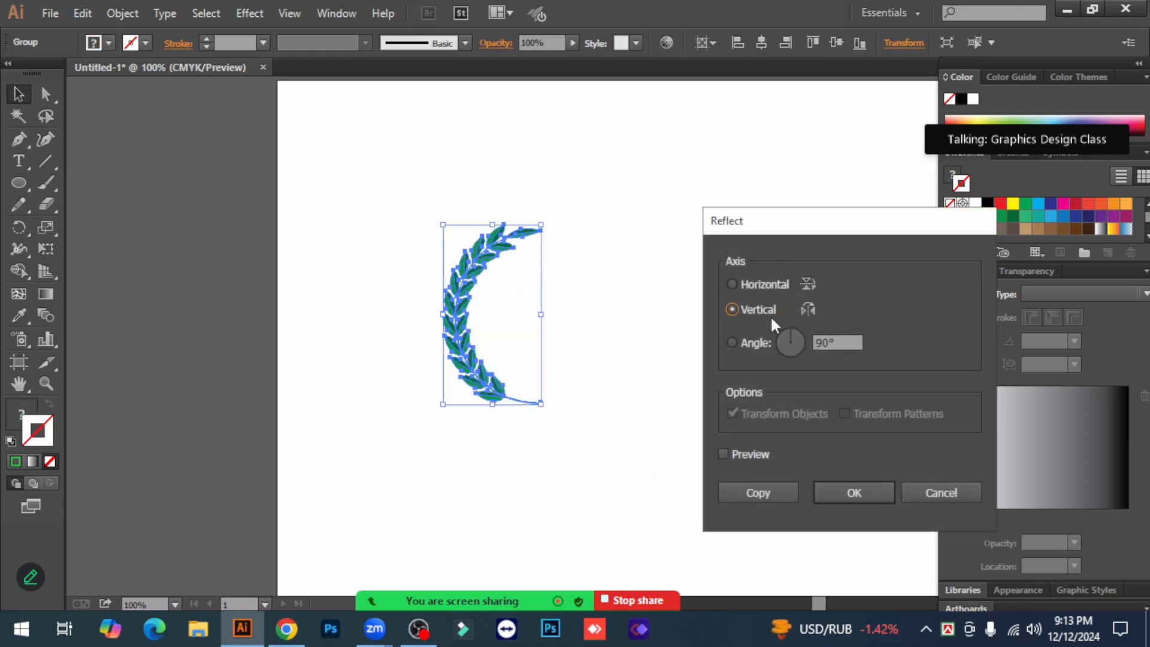
pyautogui.click(764, 490)
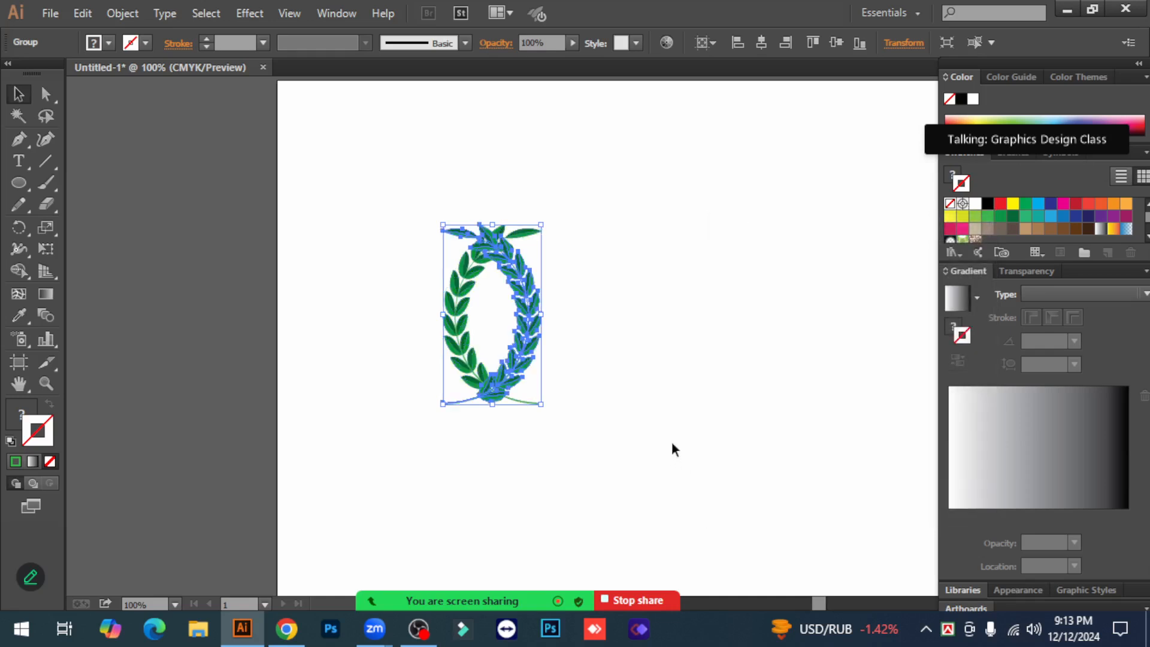
pyautogui.click(671, 443)
# Move the mirrored branch horizontally away from the original so the two form a round wreath with a narrow central gap.
pyautogui.moveTo(531, 336); pyautogui.dragTo(632, 332)
pyautogui.click(700, 378)
pyautogui.click(544, 319)
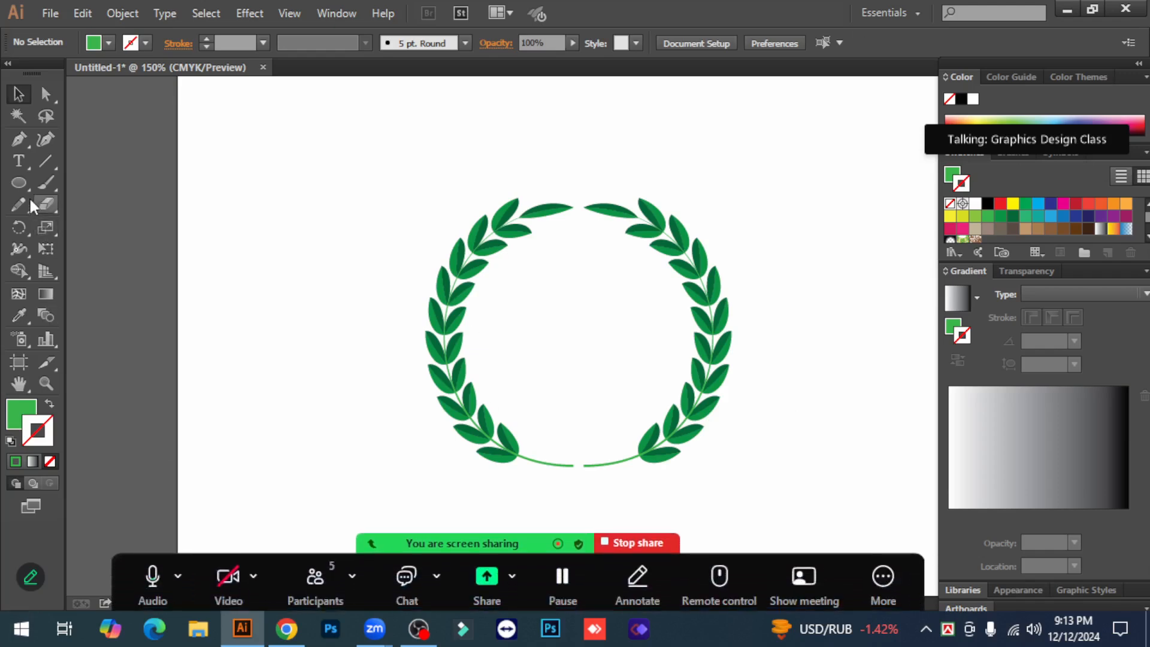
# Draw a circle from the wreath's centre, filling most of the space inside the leaves.
pyautogui.click(22, 181)
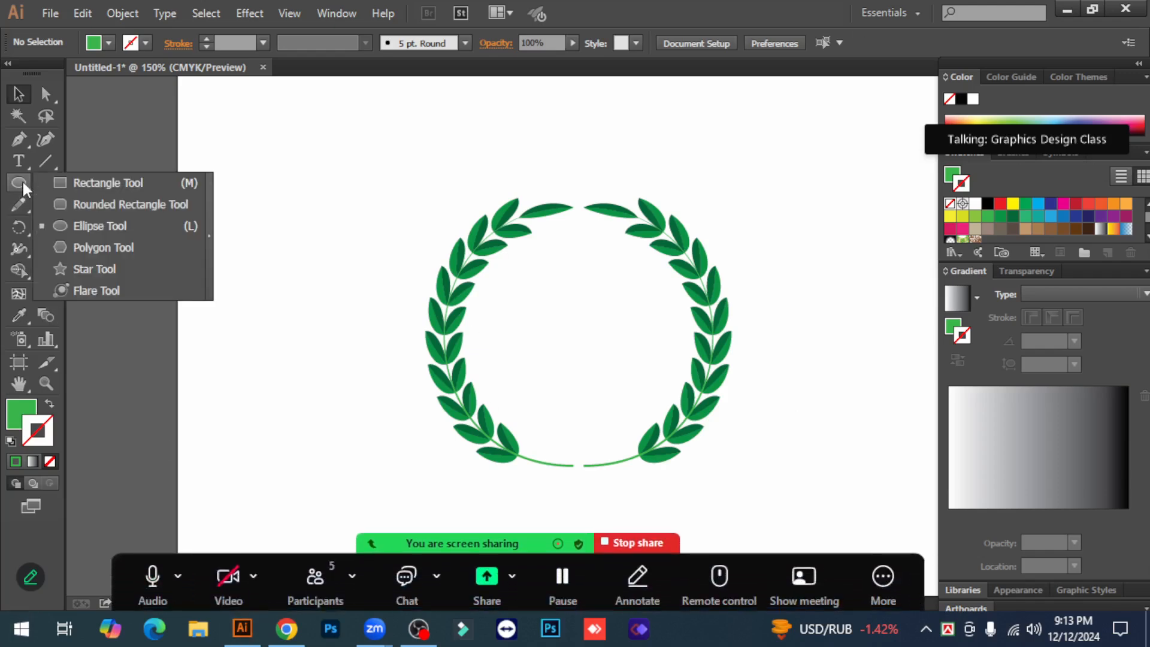
pyautogui.click(100, 226)
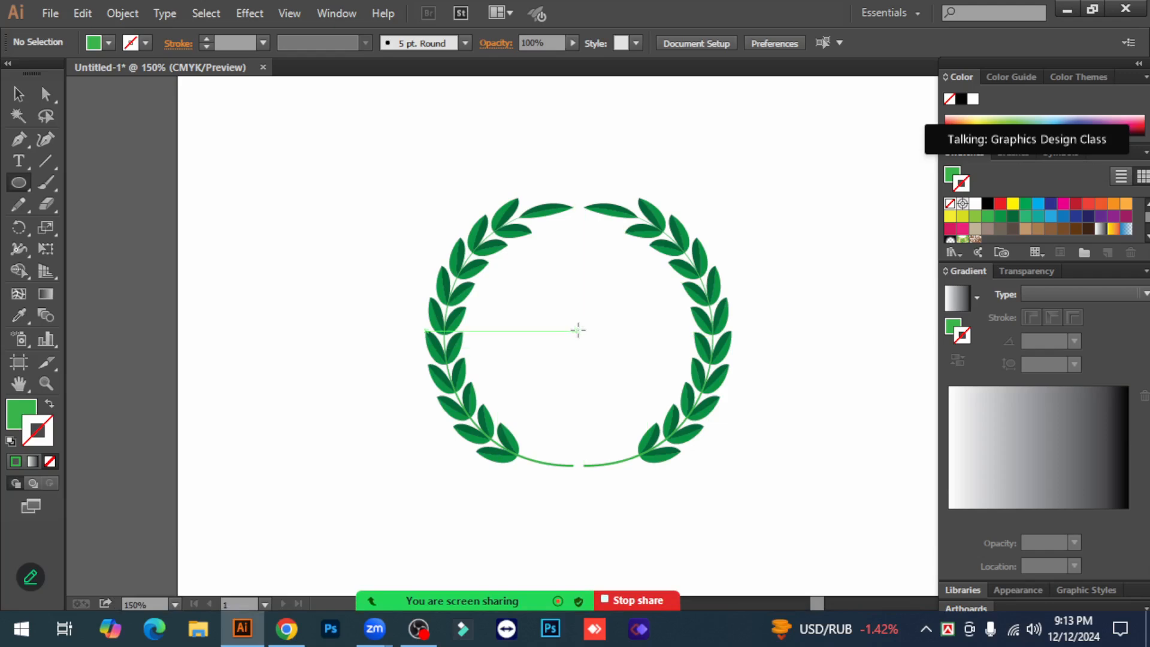
pyautogui.moveTo(578, 329); pyautogui.dragTo(644, 432)
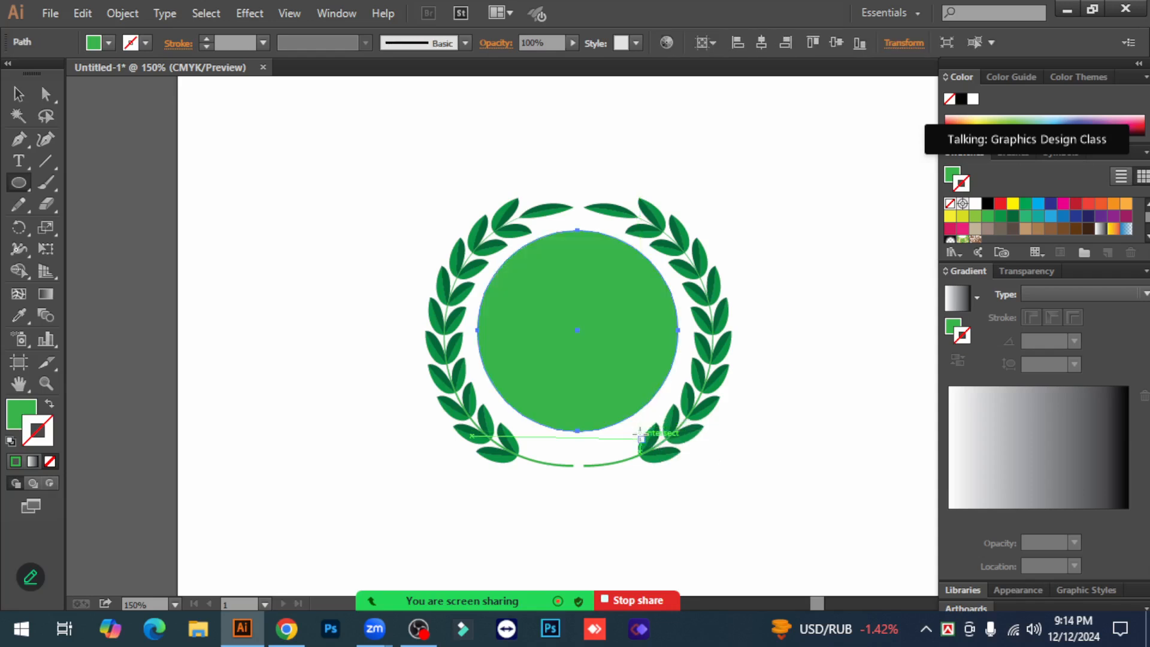
# Swap the circle's fill and stroke to leave a green outline without fill, and set the stroke weight to 3 pt.
pyautogui.click(18, 95)
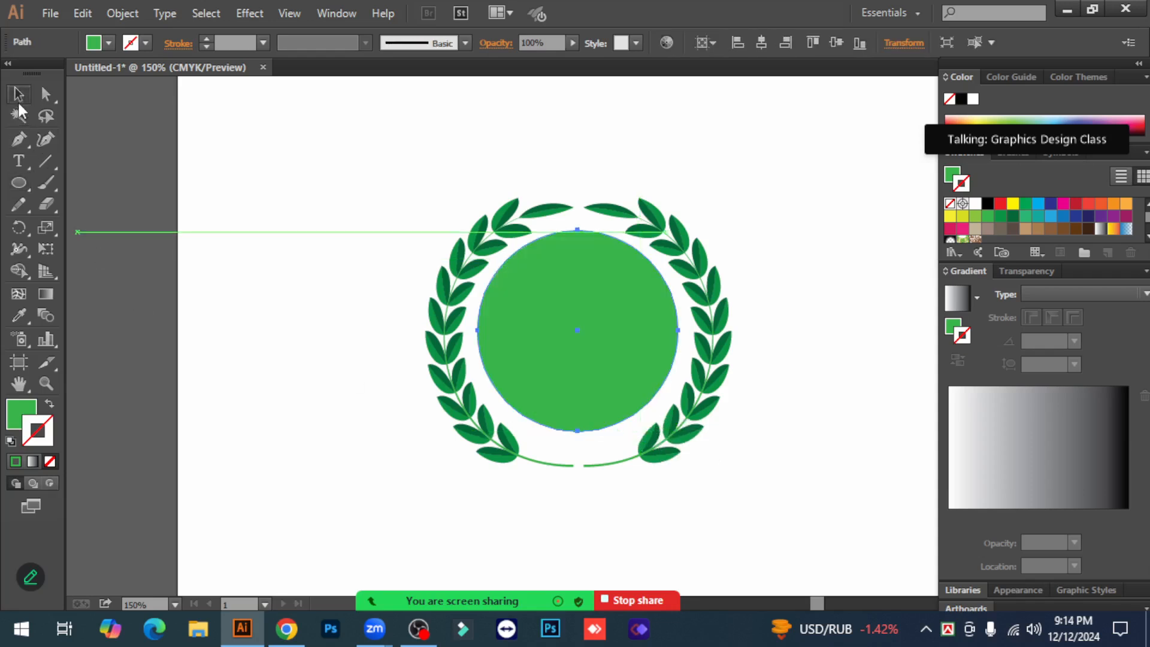
pyautogui.click(50, 404)
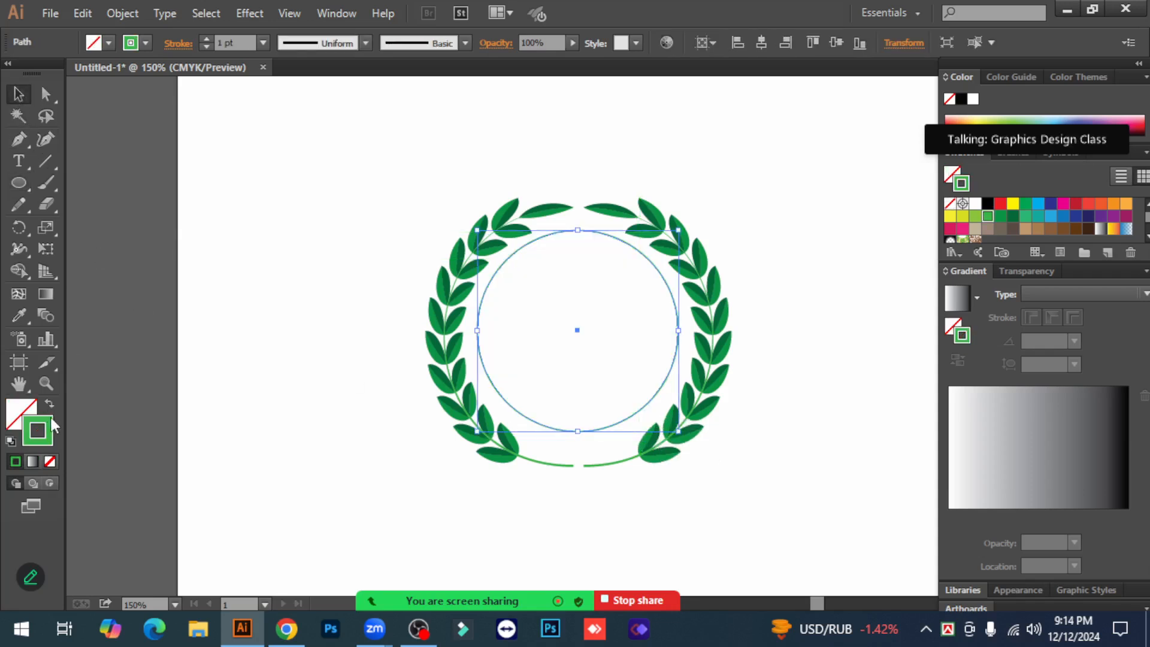
pyautogui.click(205, 39)
pyautogui.click(205, 39)
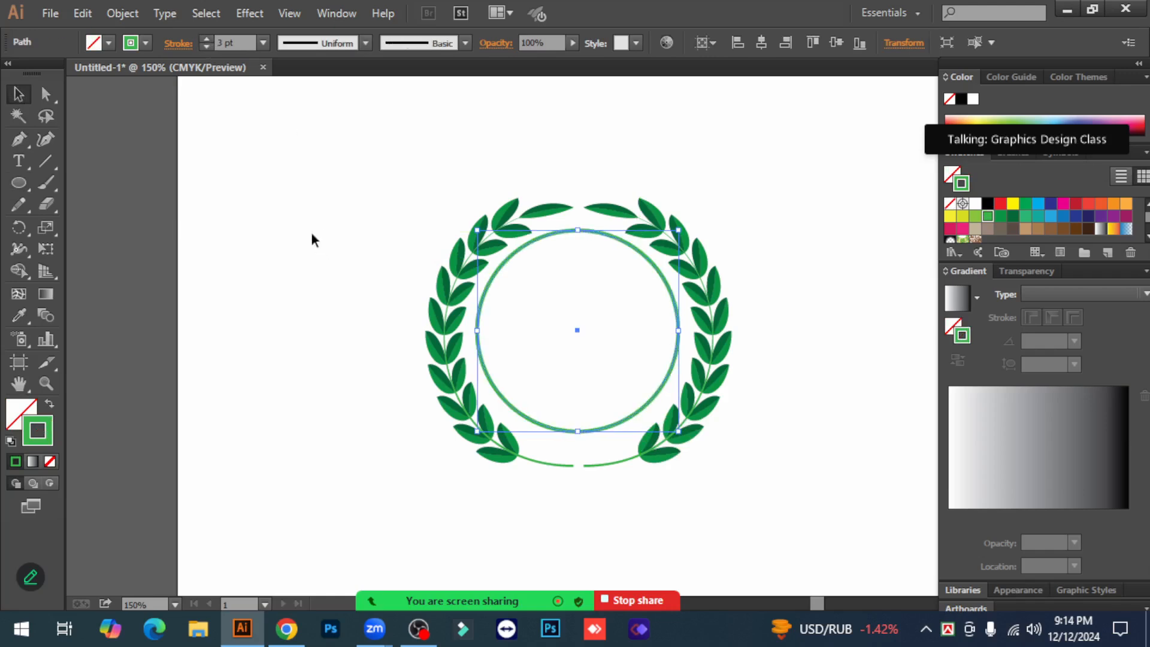
pyautogui.click(312, 240)
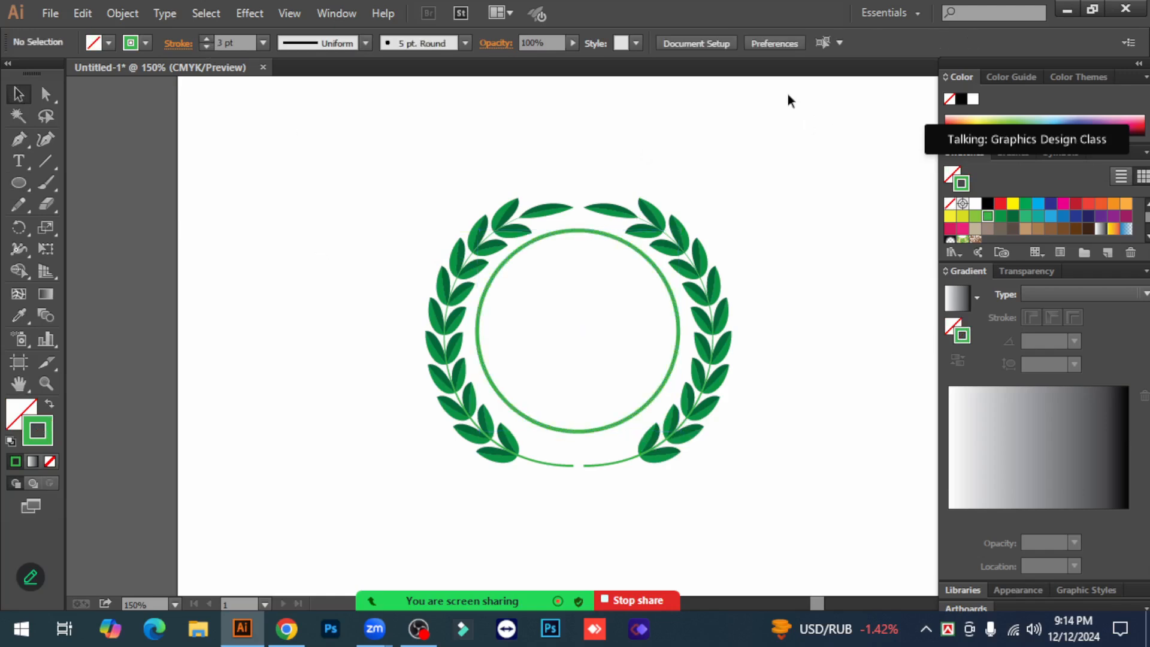
pyautogui.click(657, 214)
pyautogui.keyDown('shift'); pyautogui.click(505, 225); pyautogui.keyUp('shift')
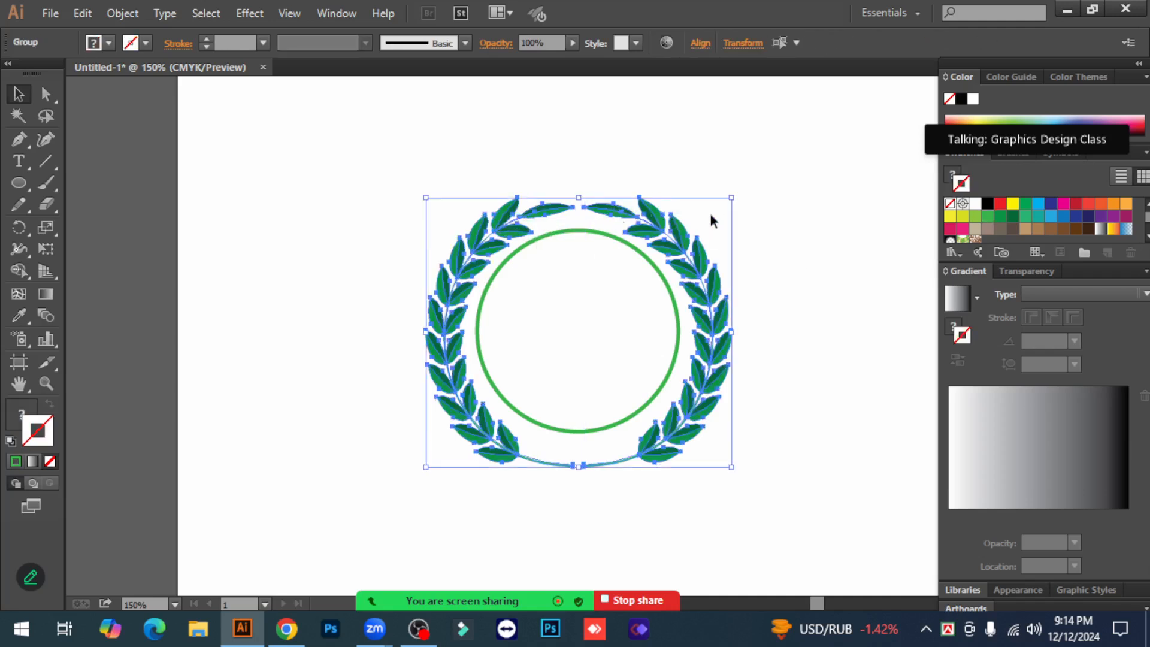
pyautogui.click(860, 412)
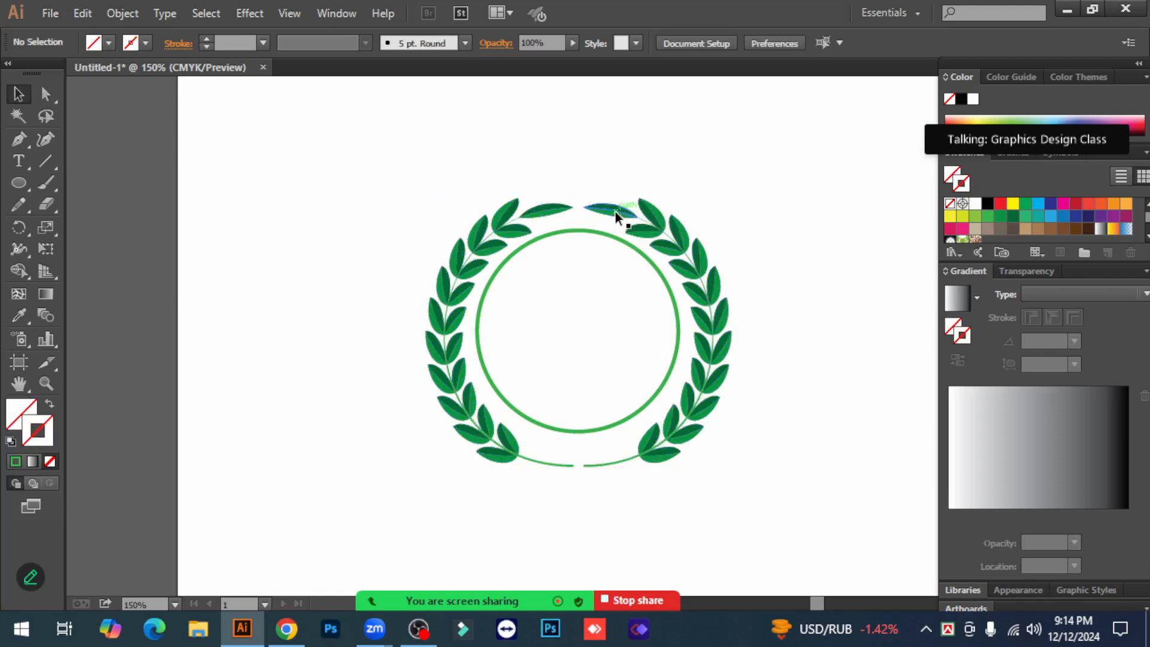
pyautogui.click(617, 213)
pyautogui.rightClick(617, 216)
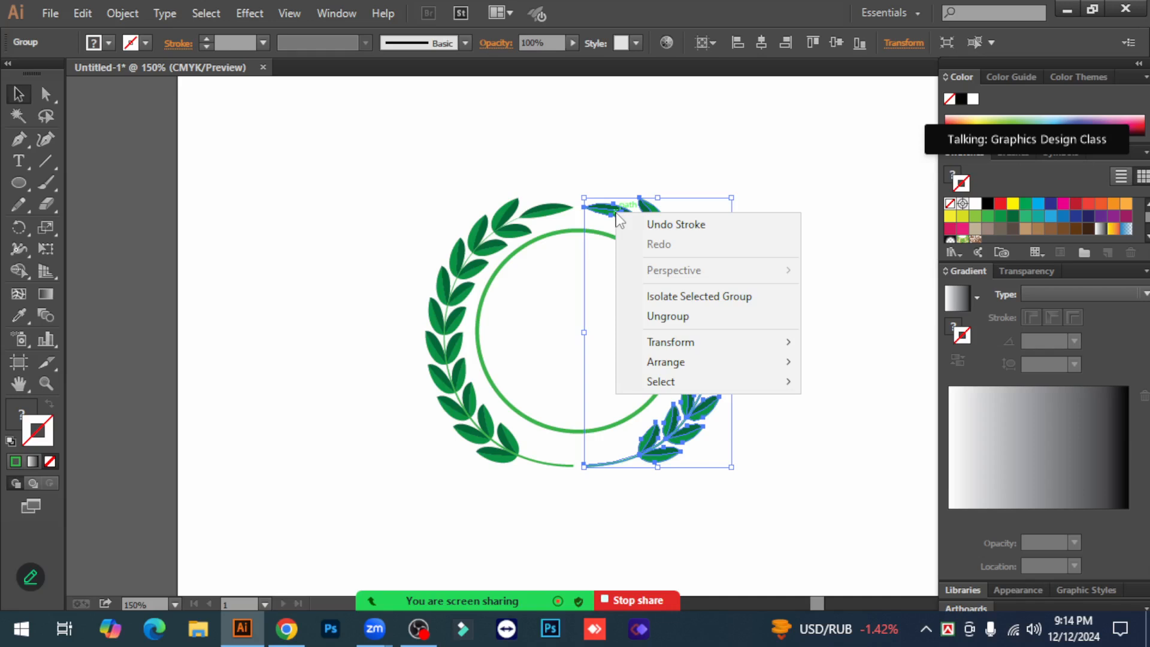
pyautogui.click(850, 234)
# Group the two laurel branches into a single wreath object.
pyautogui.click(480, 153)
pyautogui.moveTo(479, 148); pyautogui.dragTo(671, 215)
pyautogui.rightClick(617, 216)
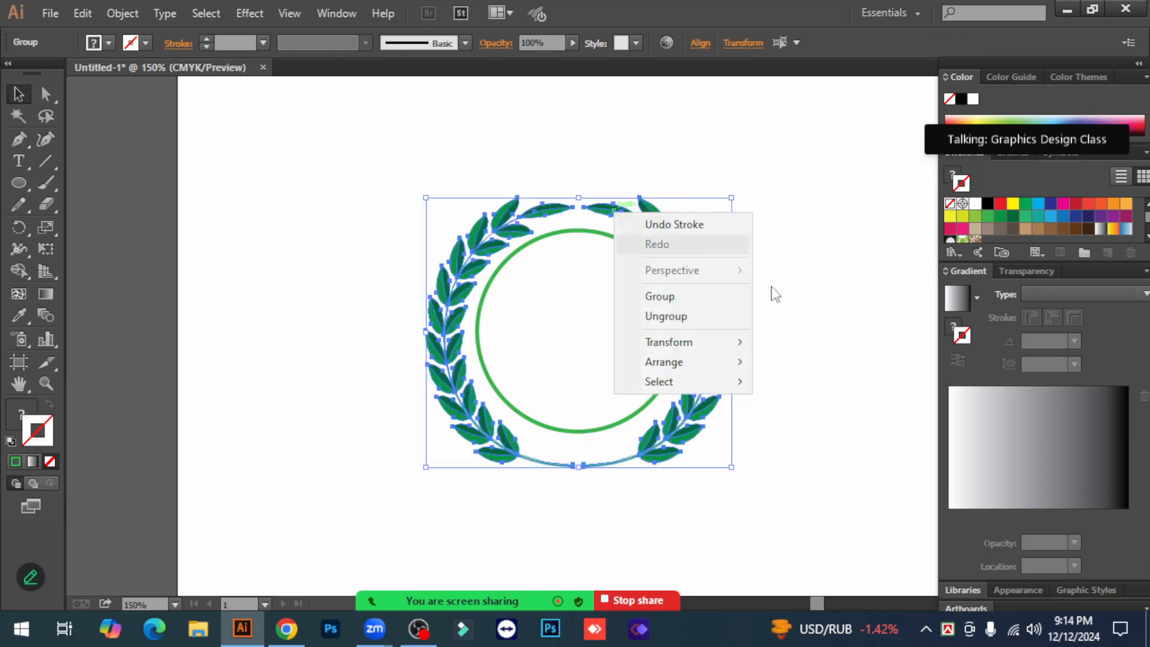
pyautogui.click(684, 307)
pyautogui.click(800, 278)
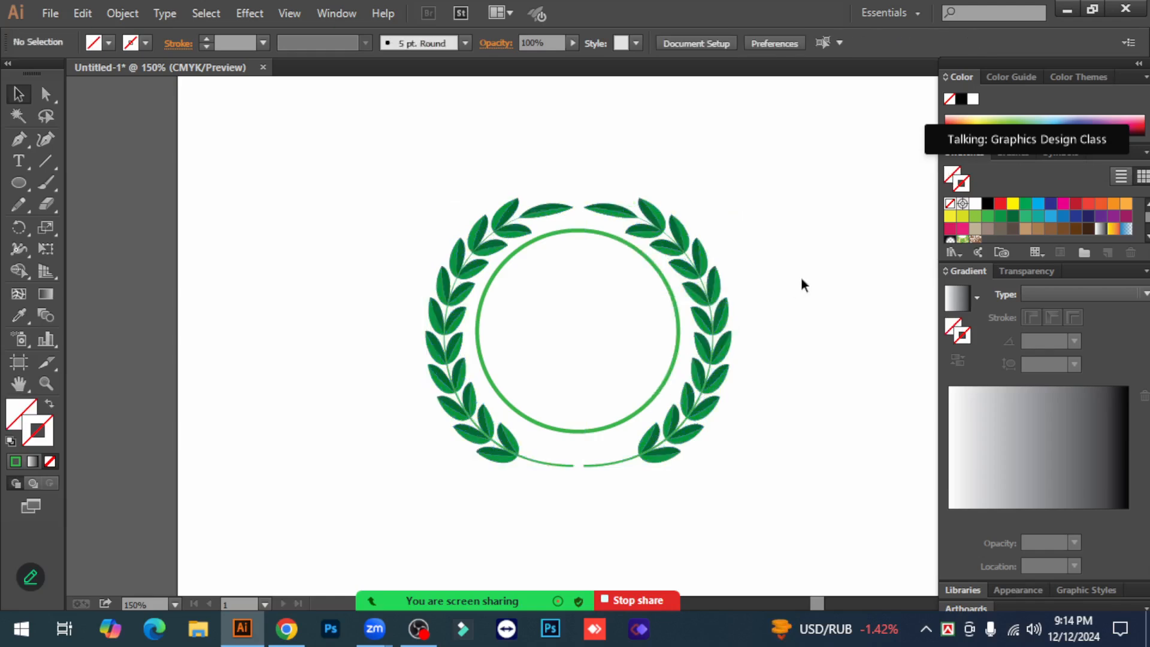
# Centre the wreath group and the circle on each other horizontally and vertically, using Align to Selection.
pyautogui.click(607, 209)
pyautogui.keyDown('shift'); pyautogui.click(596, 232); pyautogui.keyUp('shift')
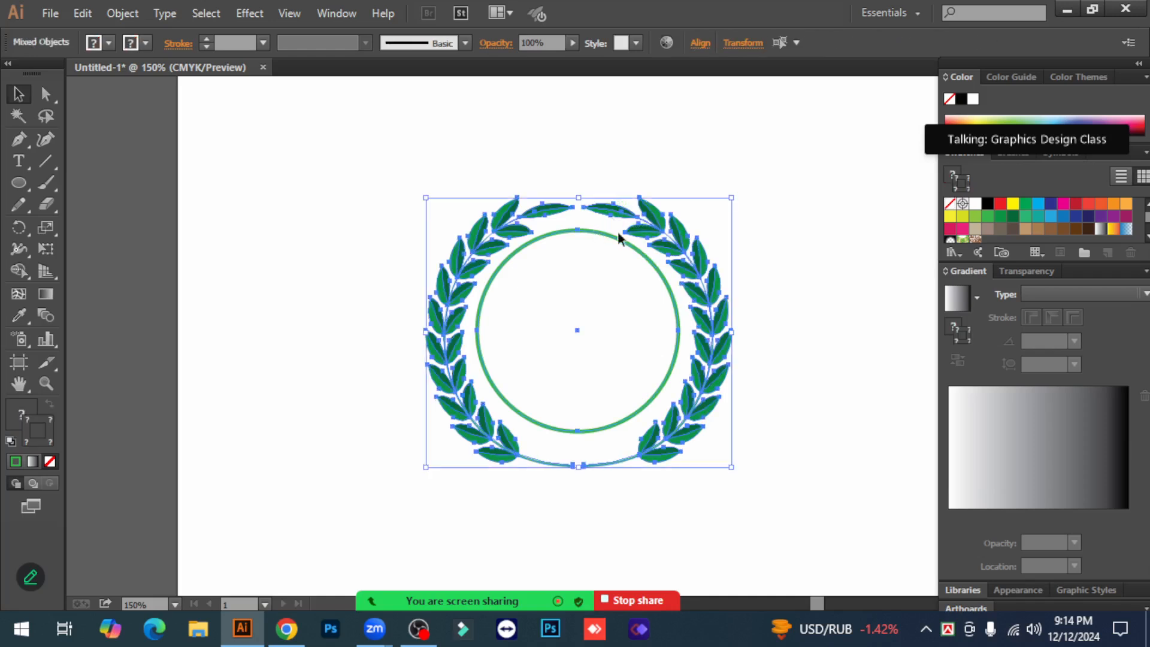
pyautogui.click(700, 43)
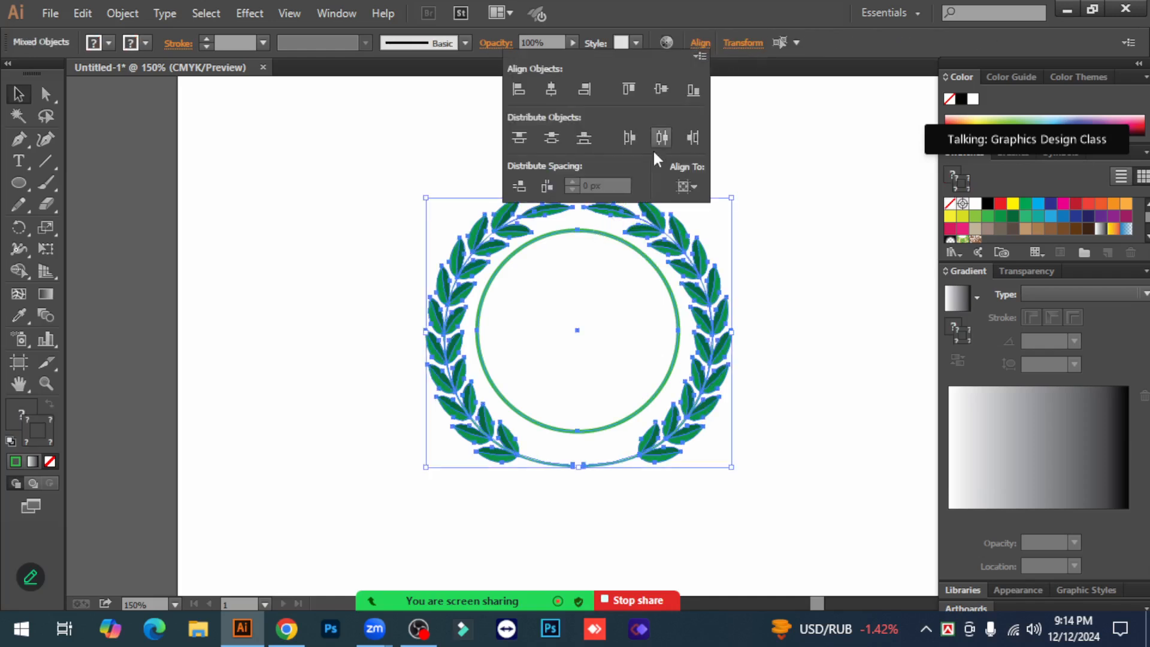
pyautogui.click(695, 187)
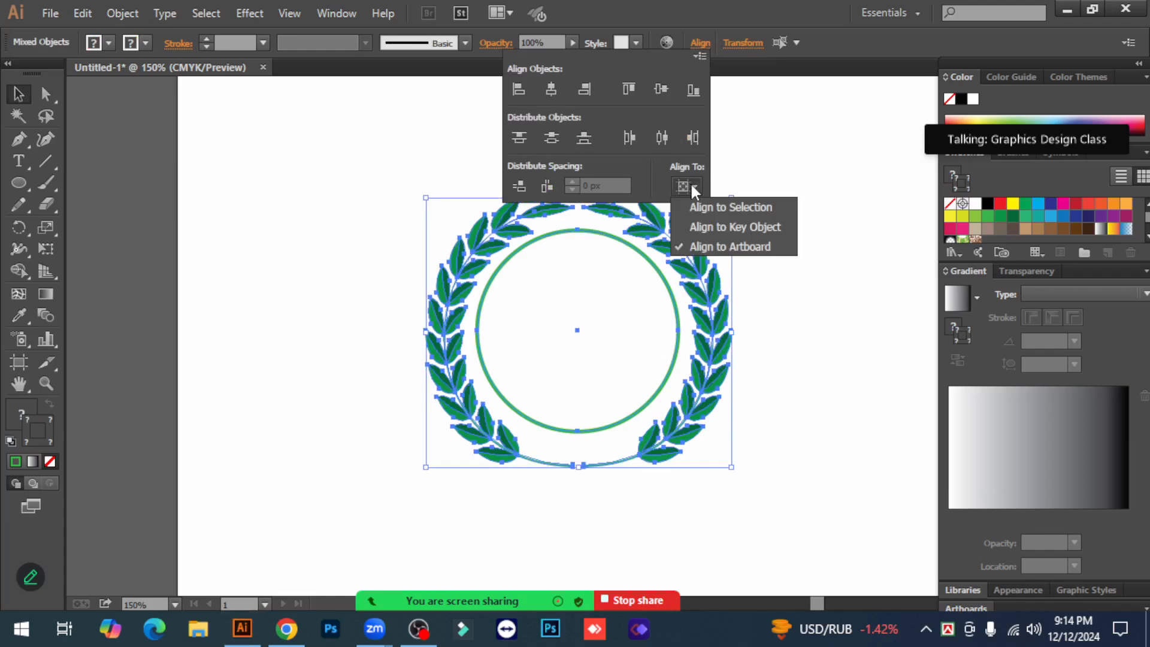
pyautogui.click(738, 206)
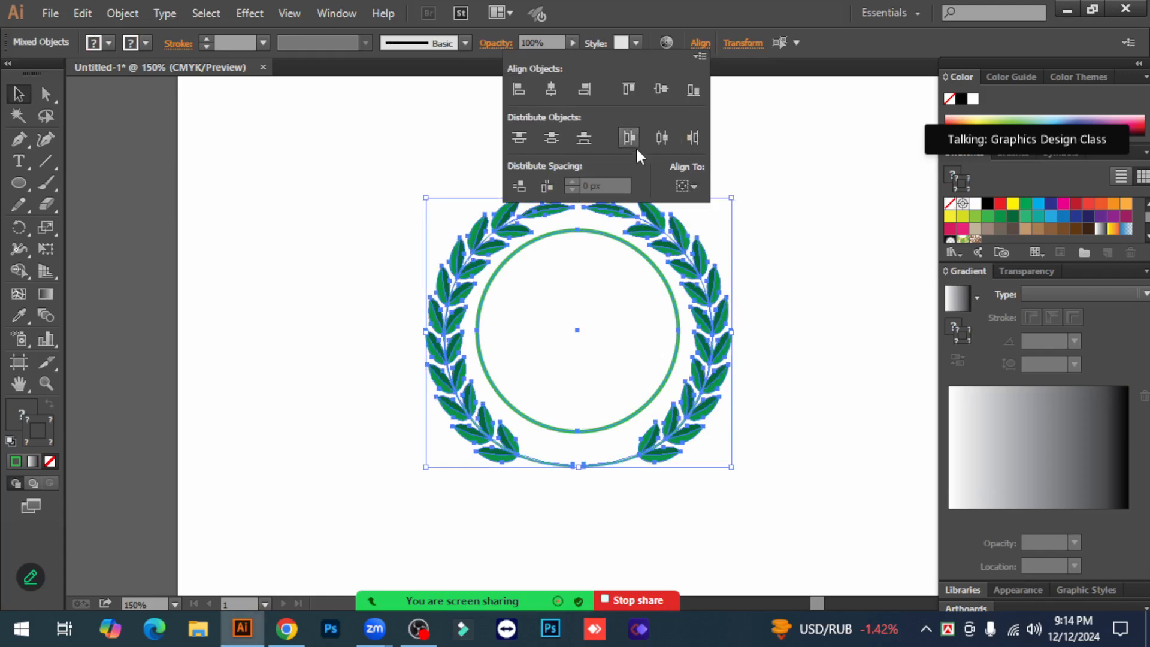
pyautogui.click(549, 88)
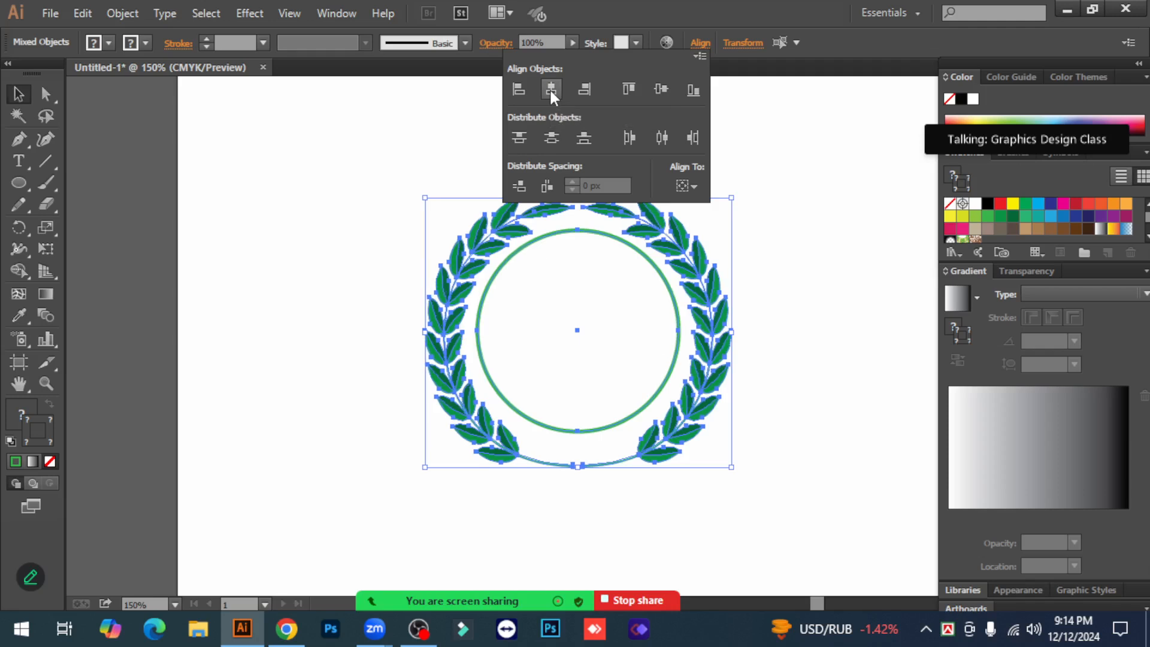
pyautogui.click(659, 88)
pyautogui.click(843, 305)
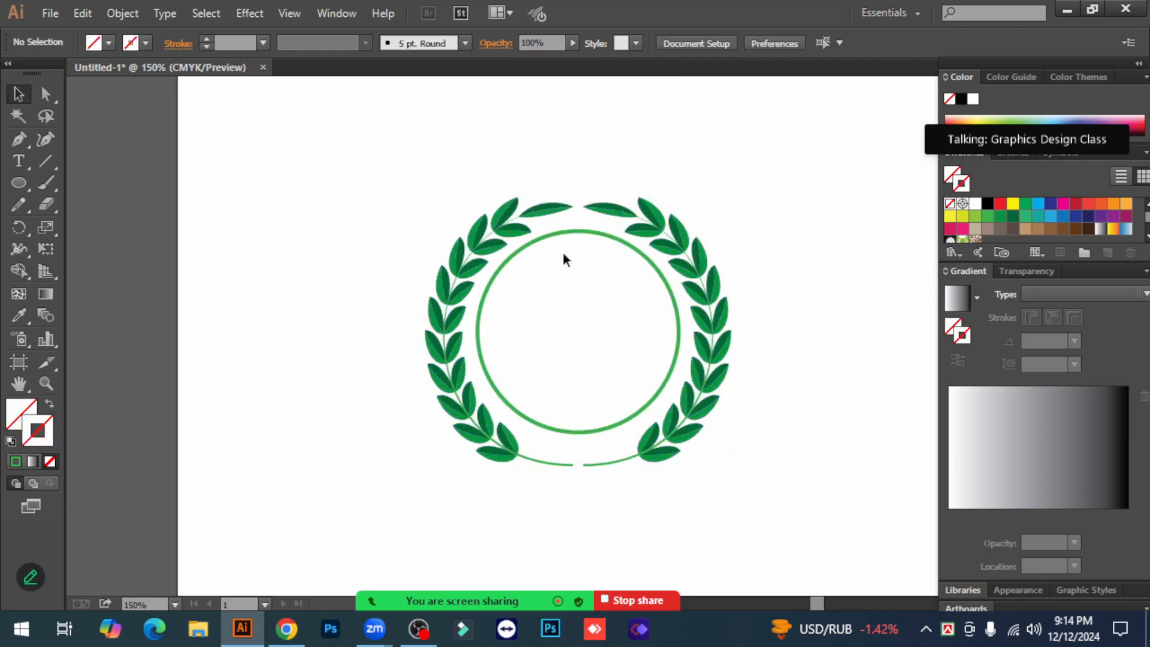
# Add a concentric copy of the circle inside it, scaled down to about three quarters of its size.
pyautogui.click(587, 232)
pyautogui.click(865, 333)
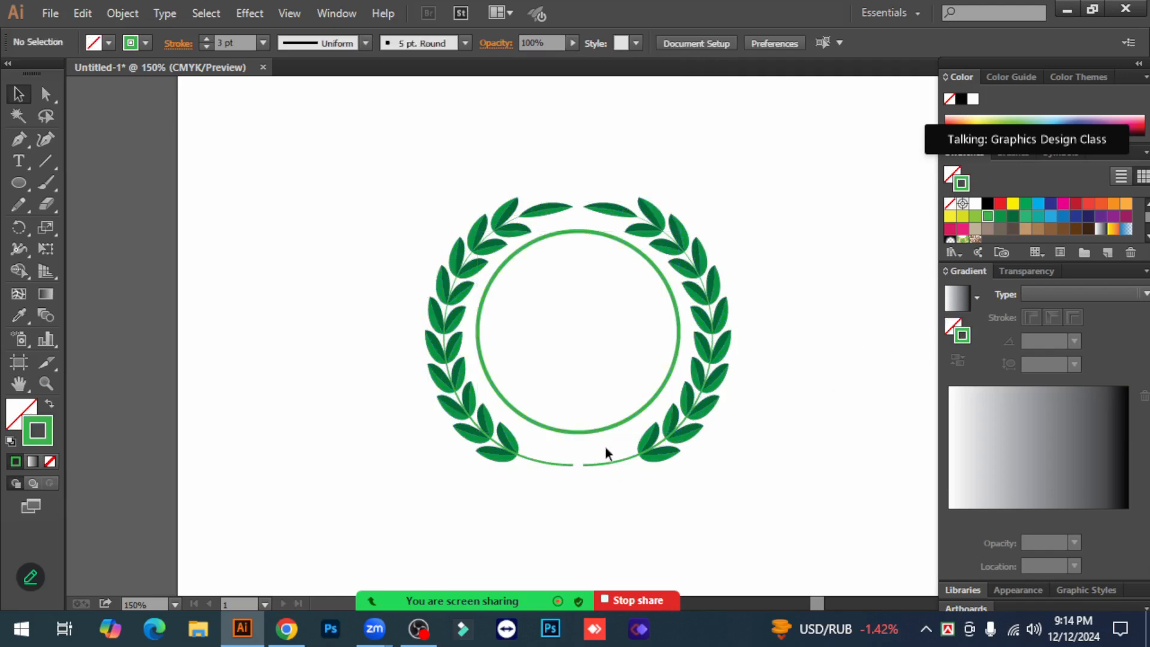
pyautogui.click(607, 428)
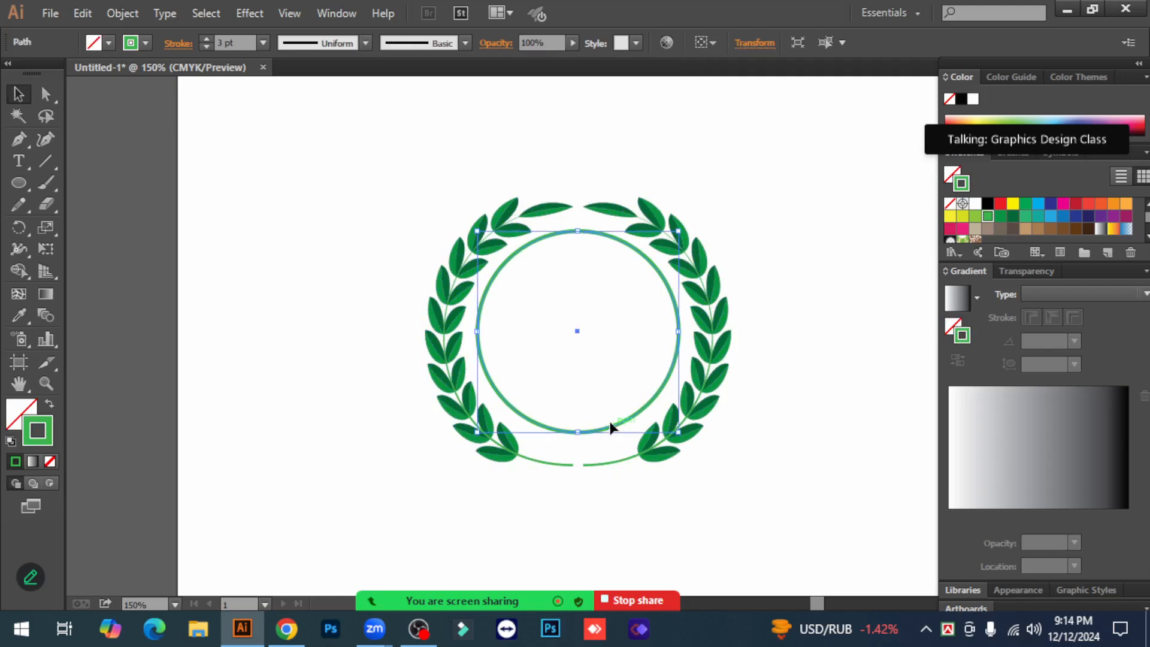
pyautogui.hotkey('ctrl', 'shift', 'b')
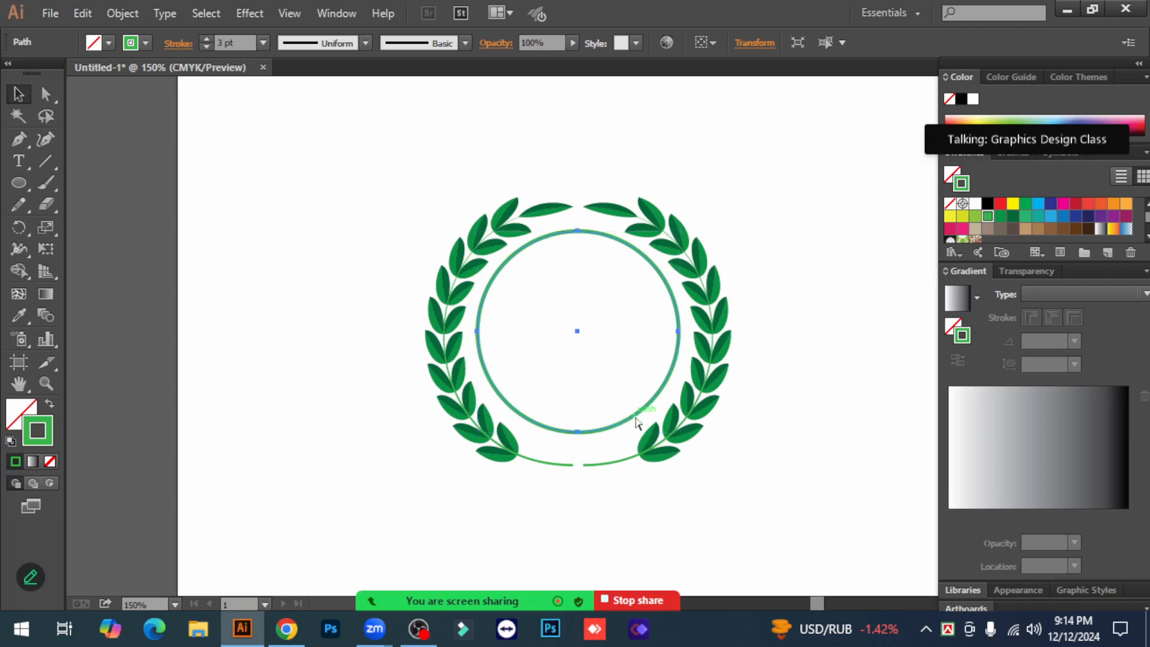
pyautogui.hotkey('ctrl', 'shift', 'b')
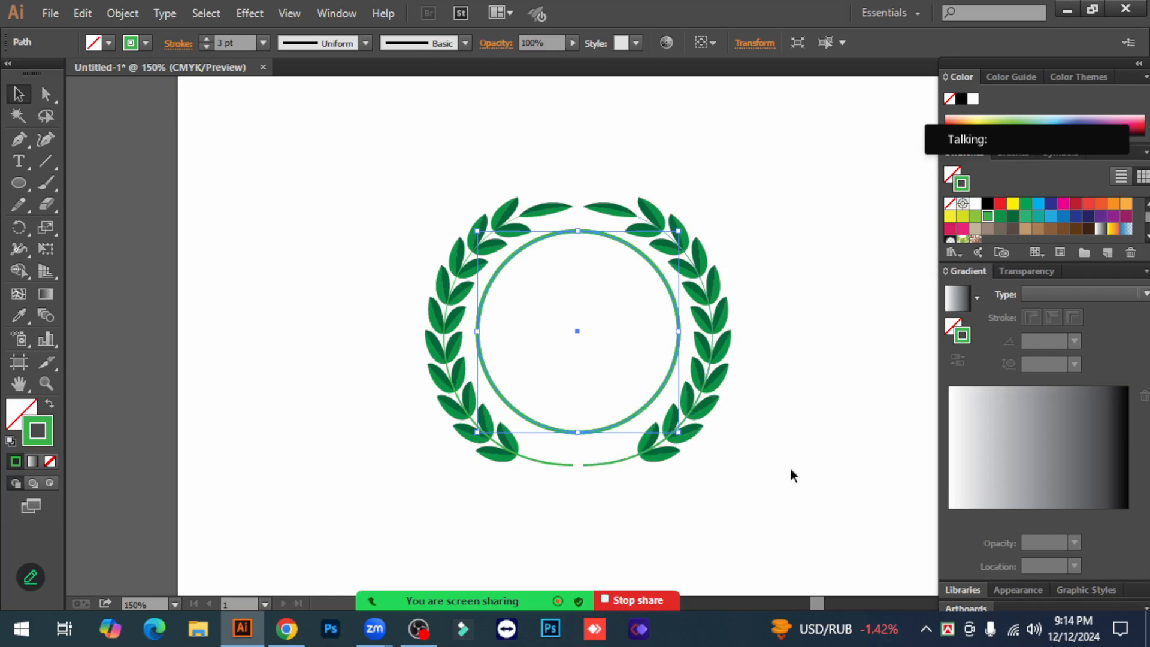
pyautogui.moveTo(679, 430); pyautogui.dragTo(657, 407)
pyautogui.click(765, 455)
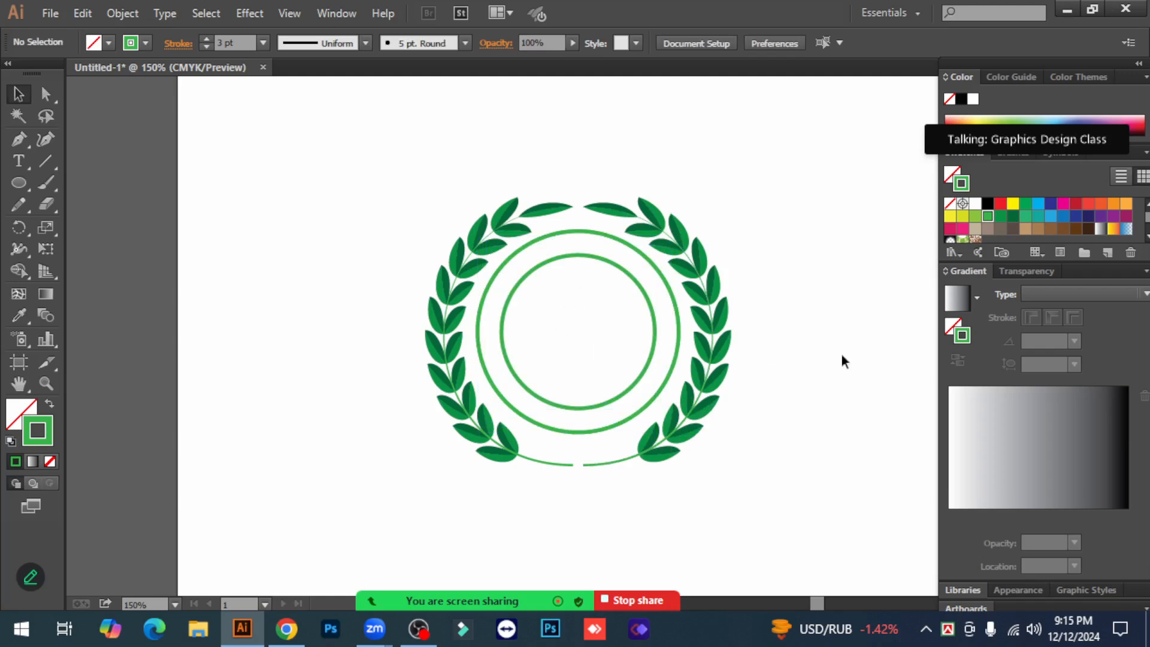
# Add an enlarged concentric copy of the 3 pt circle that surrounds the whole laurel wreath.
pyautogui.click(596, 432)
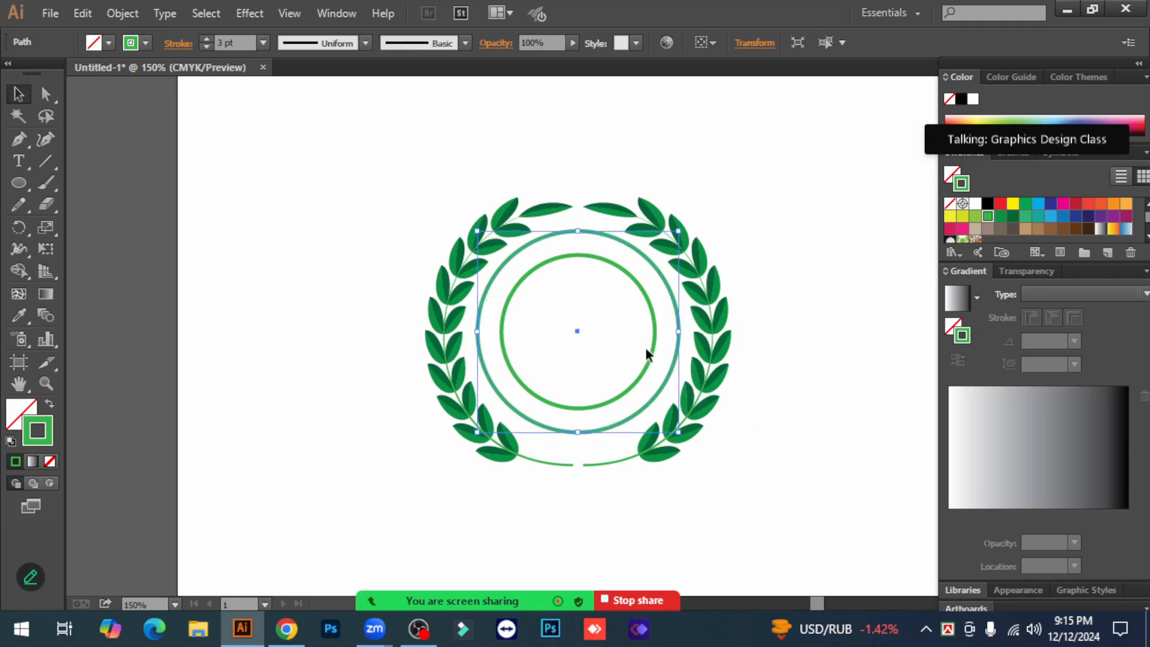
pyautogui.press('a')
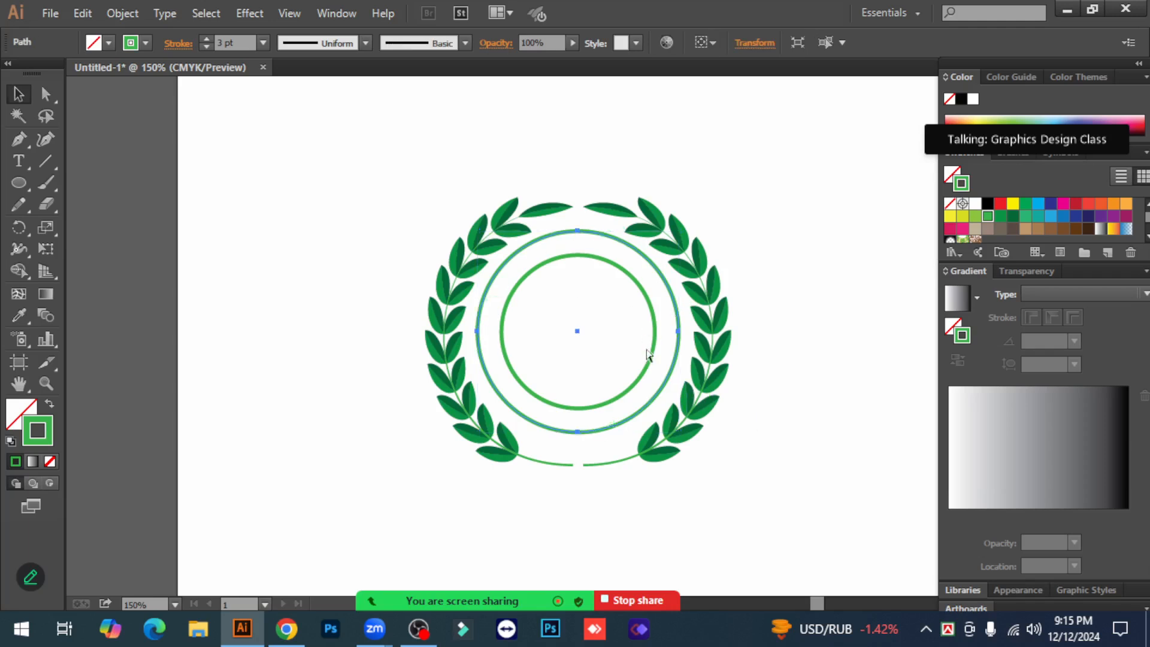
pyautogui.press('v')
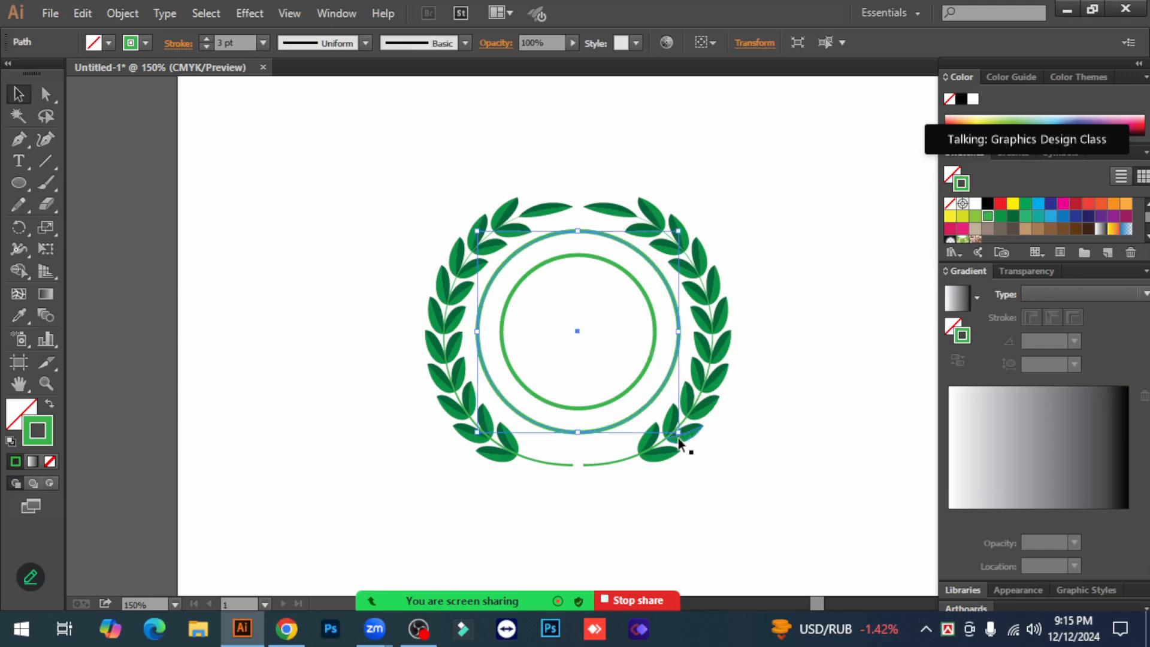
pyautogui.moveTo(678, 437); pyautogui.dragTo(746, 501)
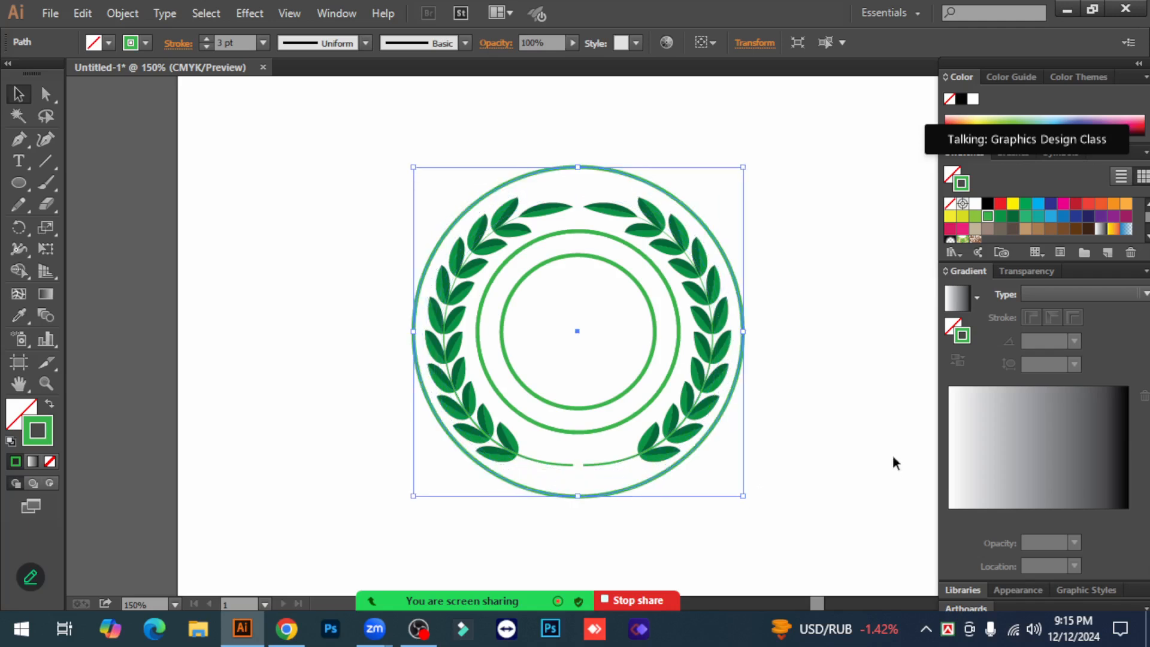
pyautogui.click(887, 444)
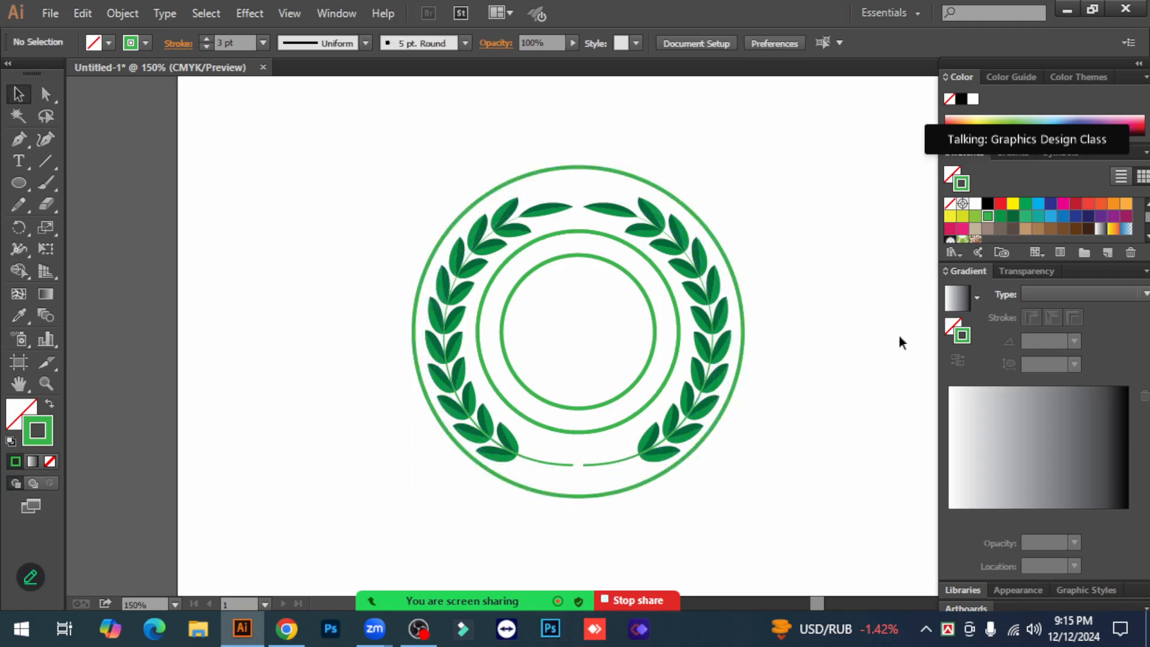
# Delete the innermost concentric circle, keeping the circle just inside the laurel wreath and the one around it.
pyautogui.click(588, 254)
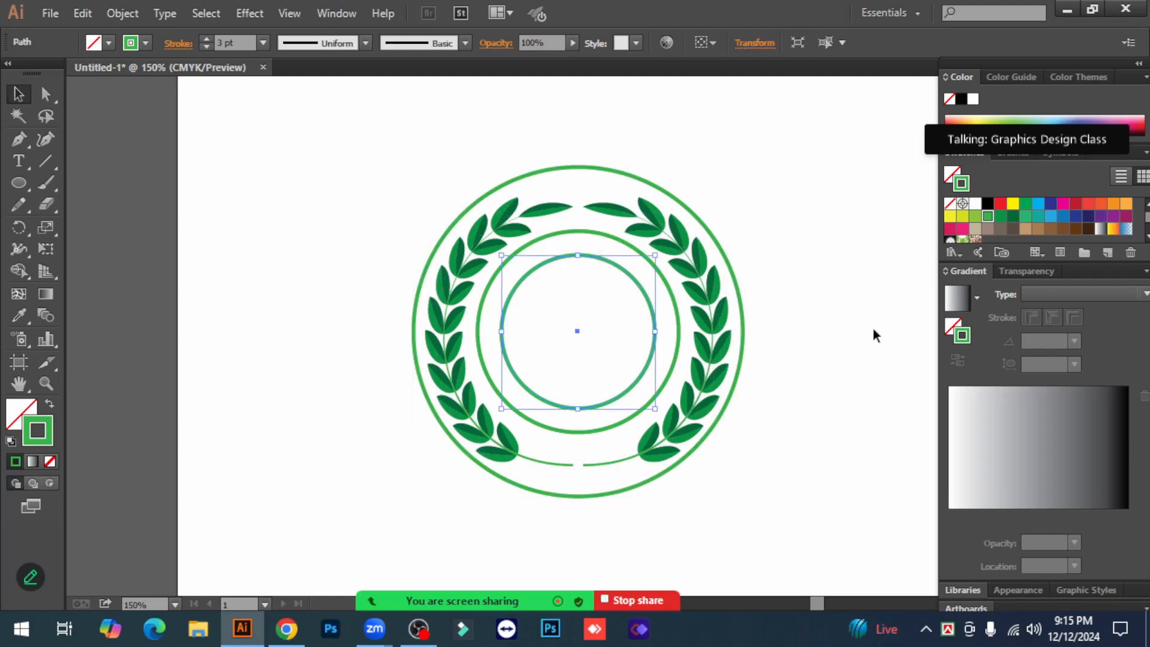
pyautogui.press('Delete')
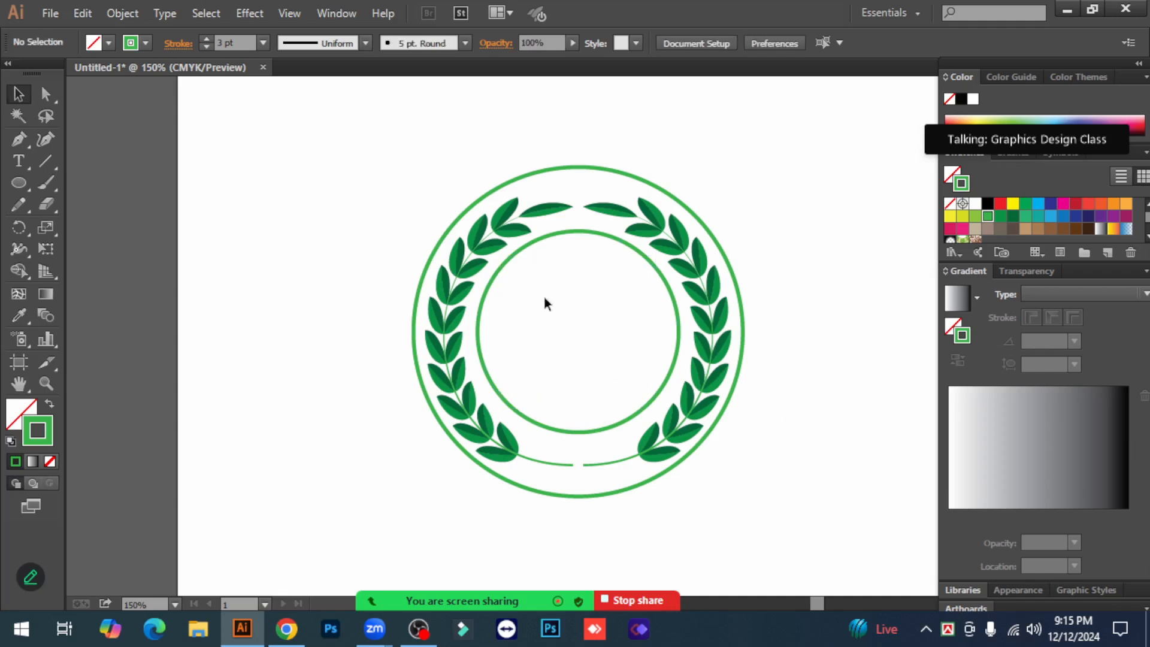
pyautogui.click(587, 236)
pyautogui.click(836, 325)
pyautogui.click(598, 465)
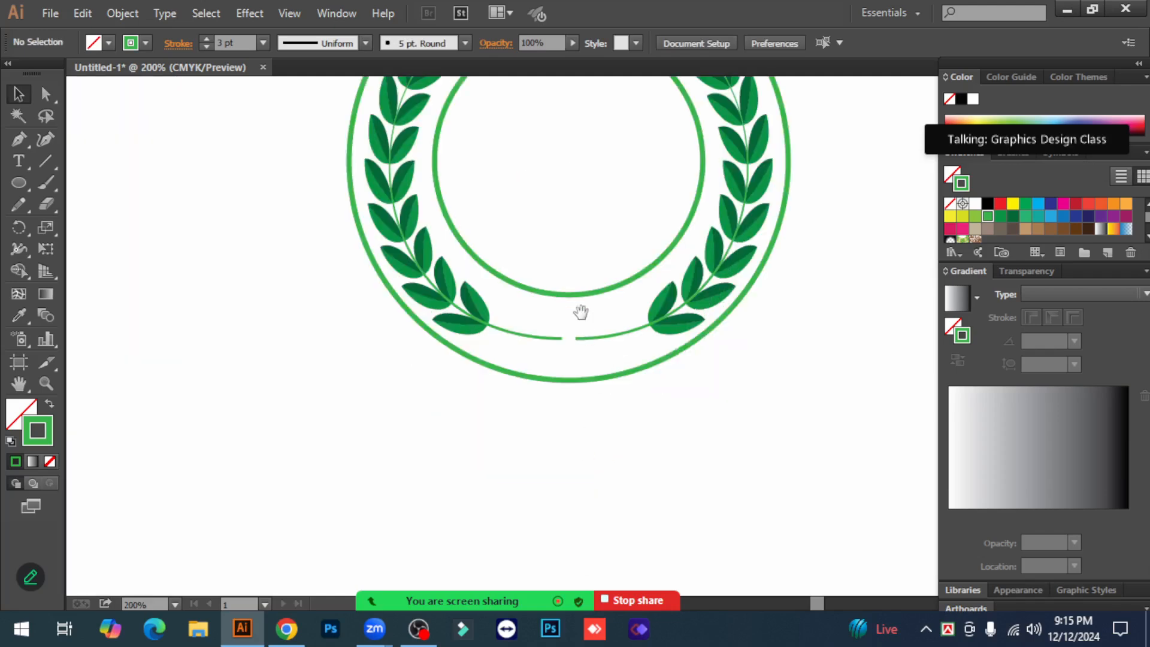
pyautogui.moveTo(586, 329); pyautogui.dragTo(585, 379)
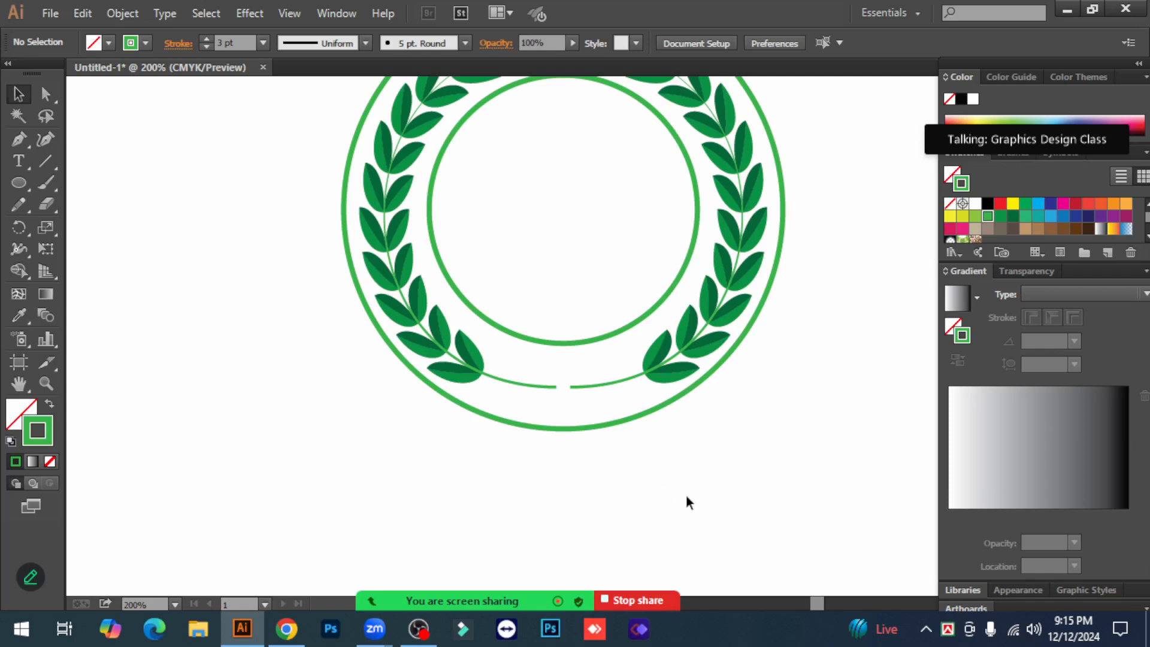
pyautogui.scroll(5, 686, 494)
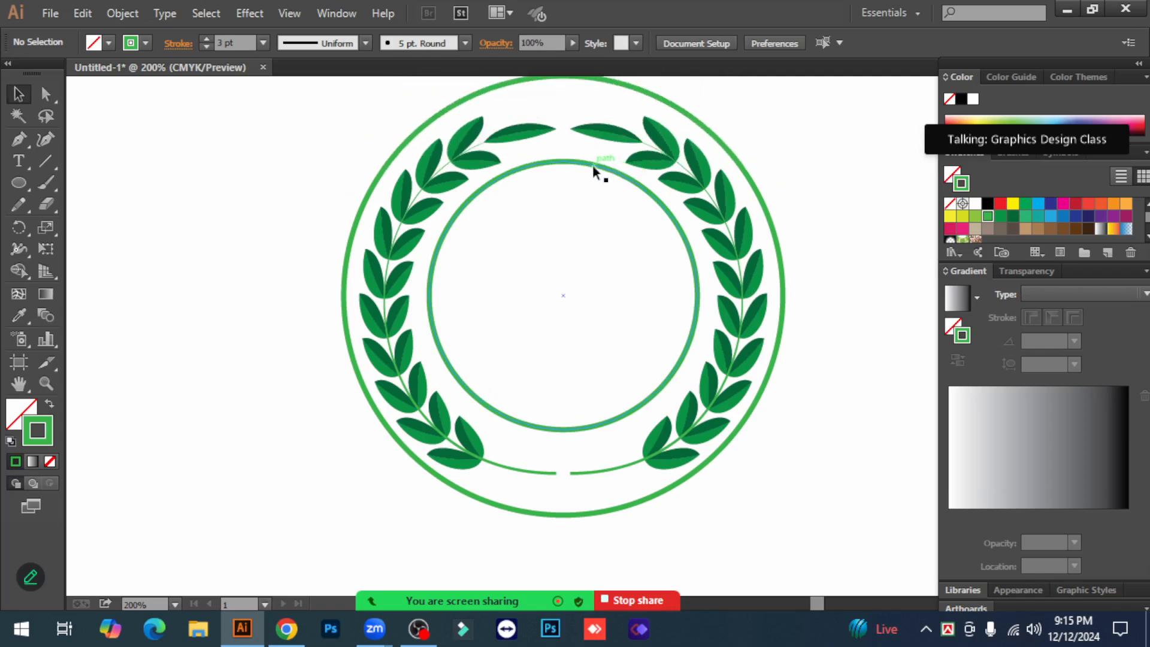
pyautogui.click(569, 430)
pyautogui.click(806, 443)
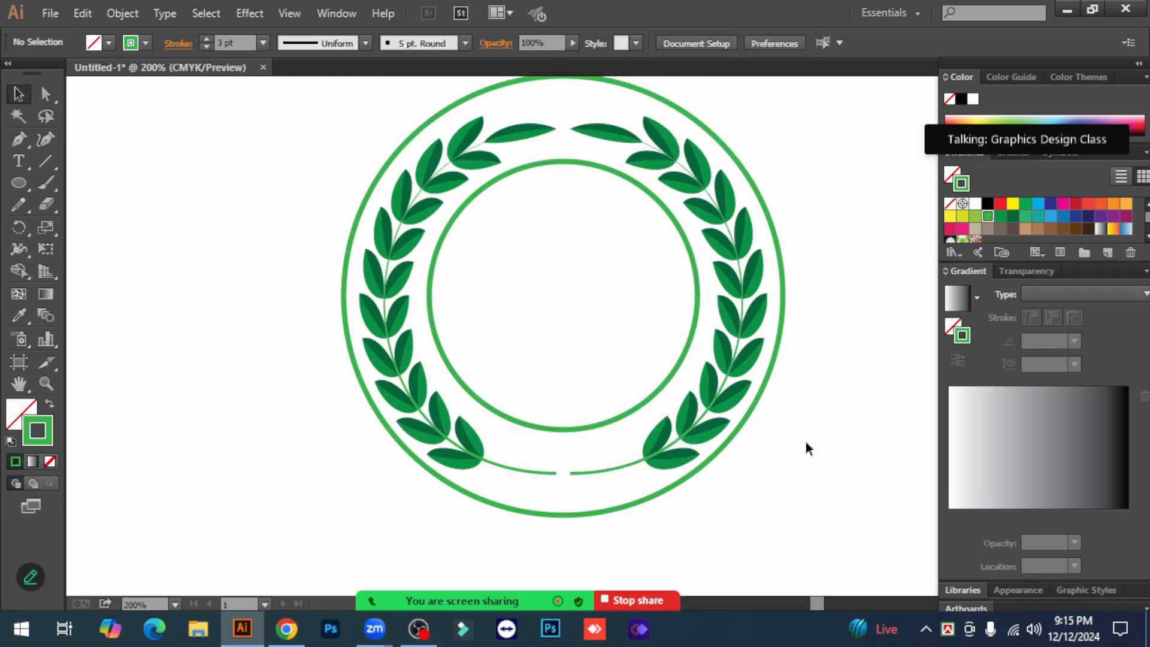
pyautogui.hotkey('ctrl', '-')
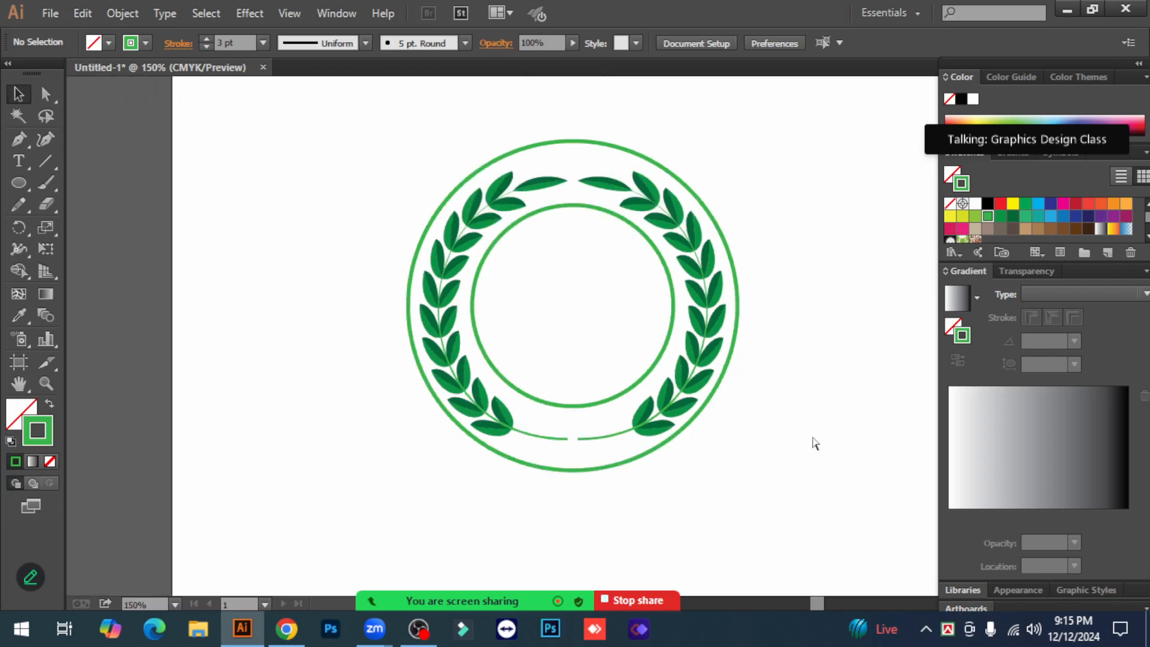
# Draw a small five-pointed star with a green fill and no stroke, centred on the gap between the two branch stems at the wreath's base.
pyautogui.moveTo(21, 177)
pyautogui.mouseDown()
pyautogui.moveTo(58, 197)
pyautogui.moveTo(100, 270)
pyautogui.moveTo(87, 268)
pyautogui.mouseUp()
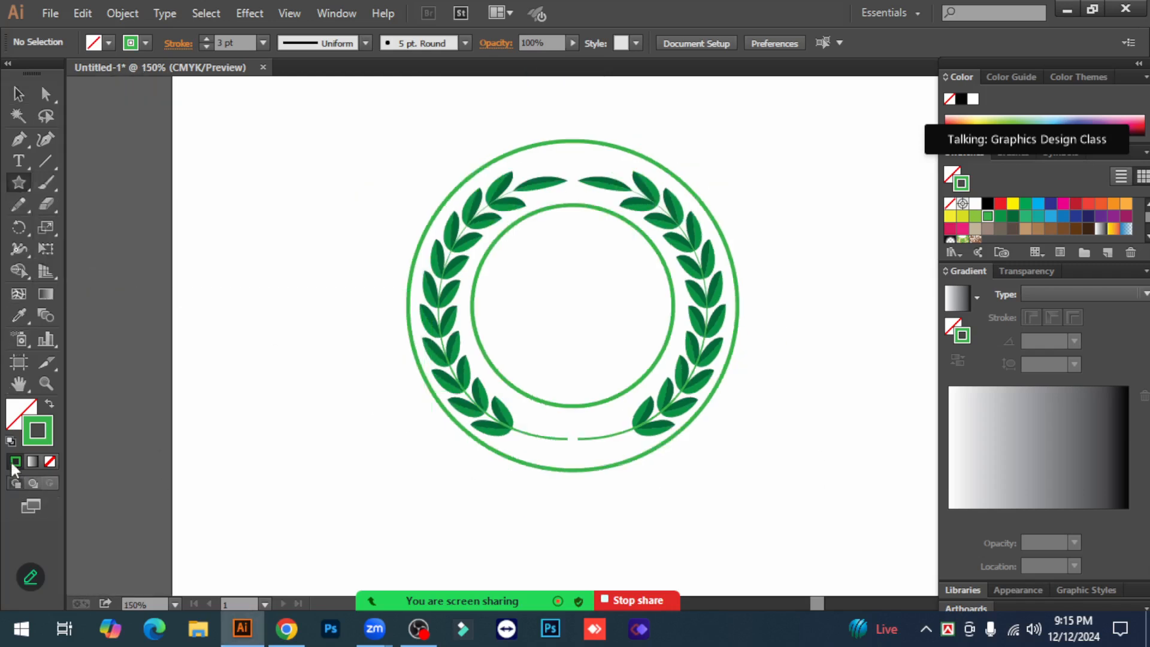
pyautogui.hotkey('shift', 'x')
pyautogui.click(18, 420)
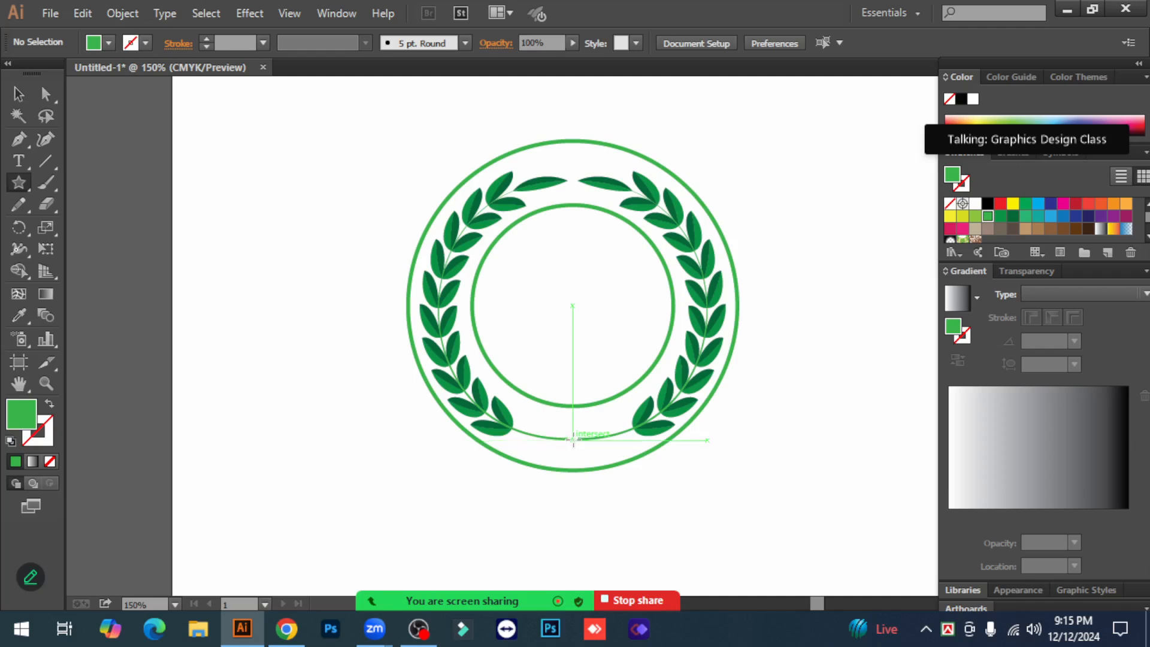
pyautogui.moveTo(573, 439); pyautogui.dragTo(588, 457)
pyautogui.click(18, 94)
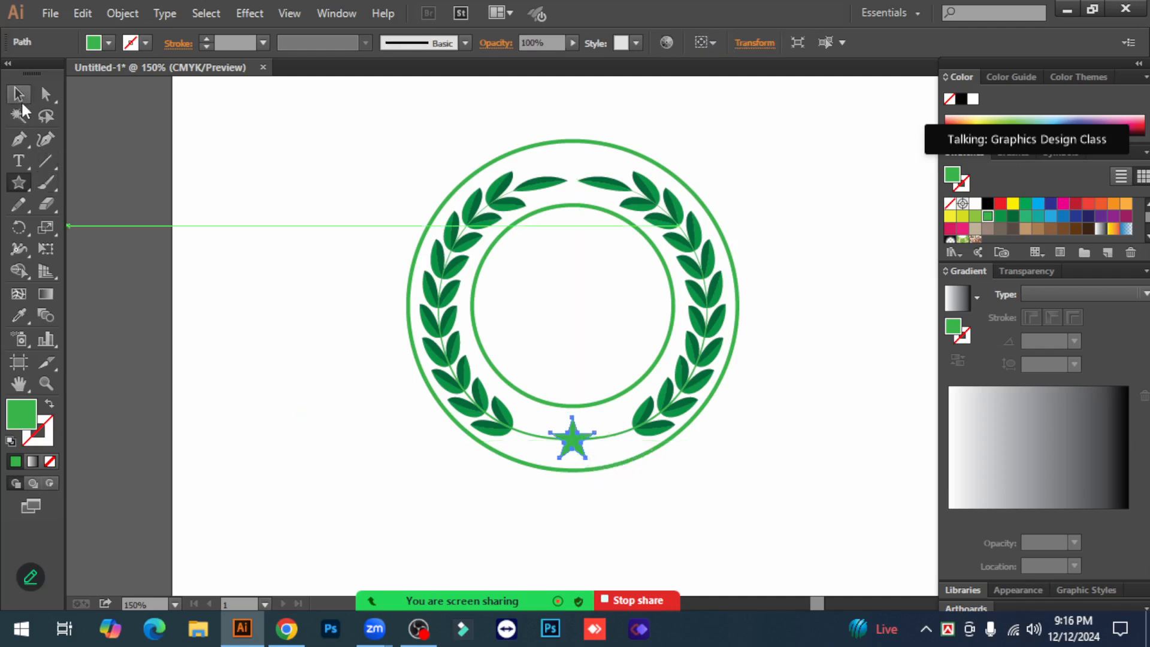
pyautogui.click(318, 415)
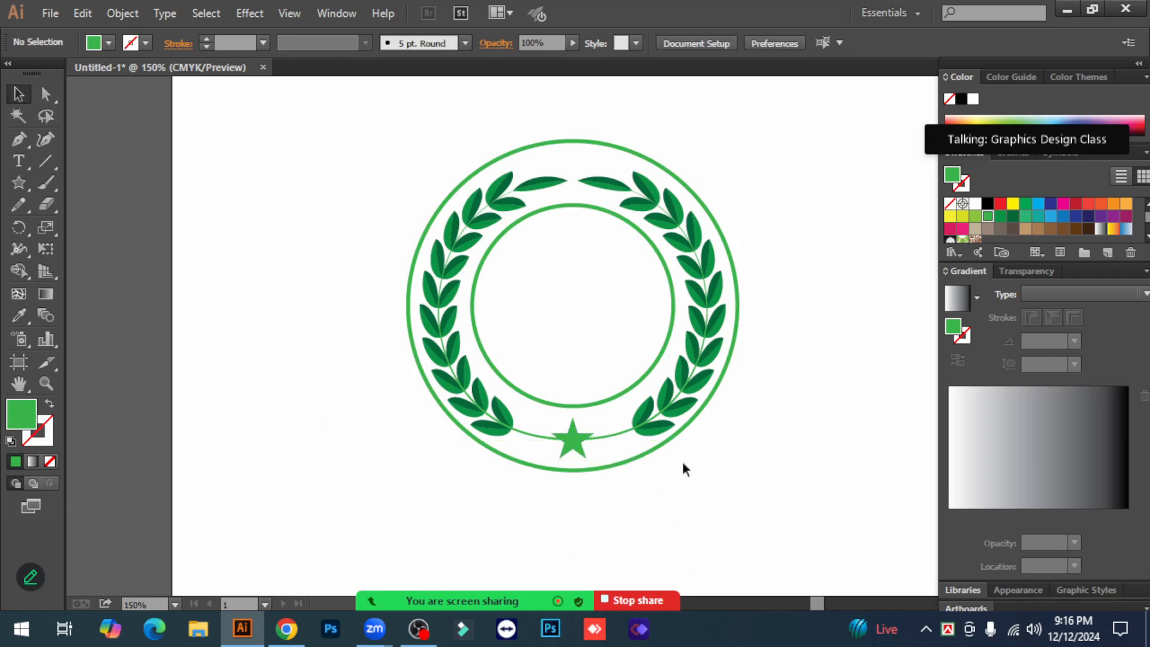
# Examine the star at the wreath's base close up, where it overlaps the stem ends.
pyautogui.click(572, 440)
pyautogui.click(592, 339)
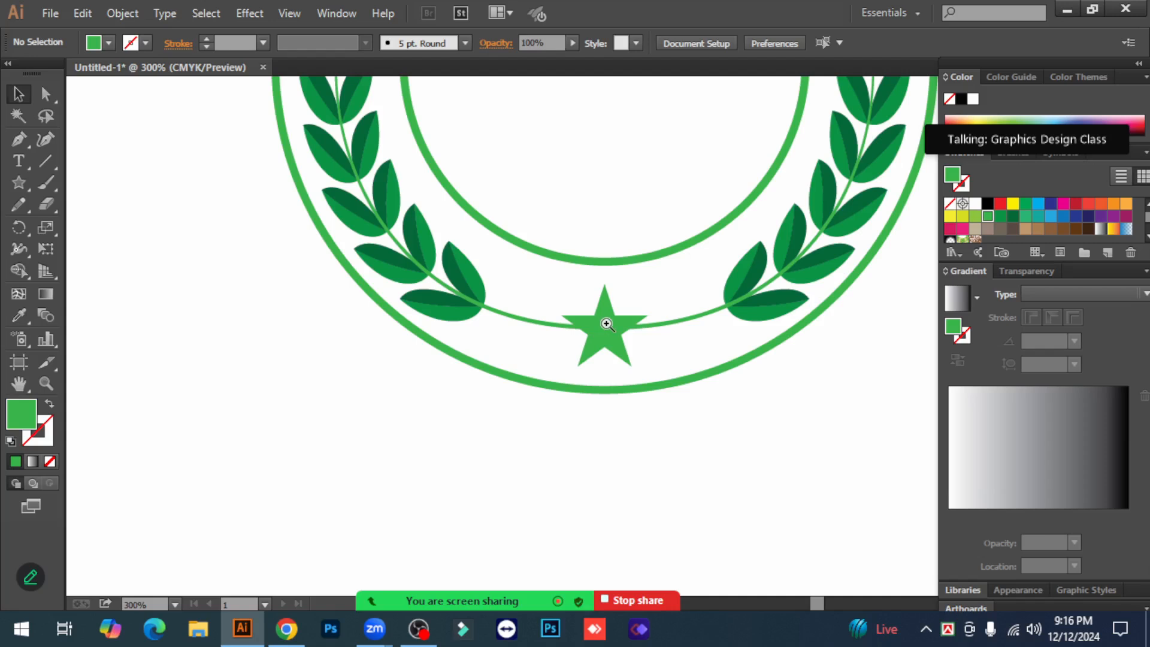
pyautogui.click(601, 338)
pyautogui.click(602, 341)
pyautogui.click(602, 338)
pyautogui.click(602, 326)
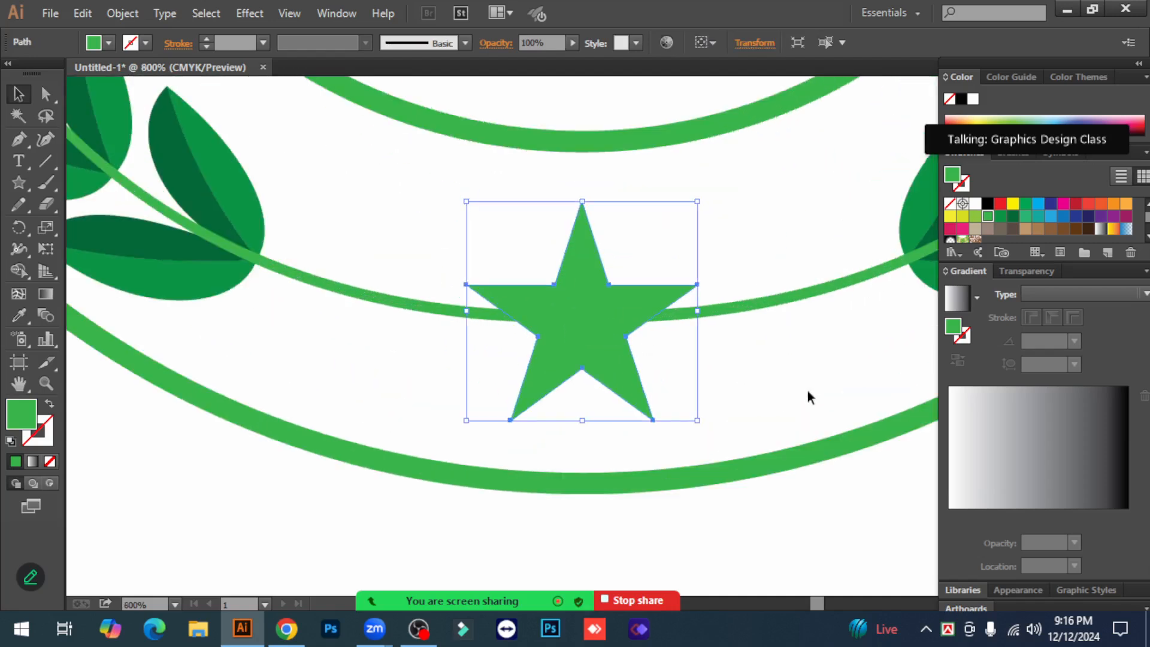
pyautogui.click(761, 377)
pyautogui.click(608, 323)
pyautogui.click(755, 381)
pyautogui.click(600, 348)
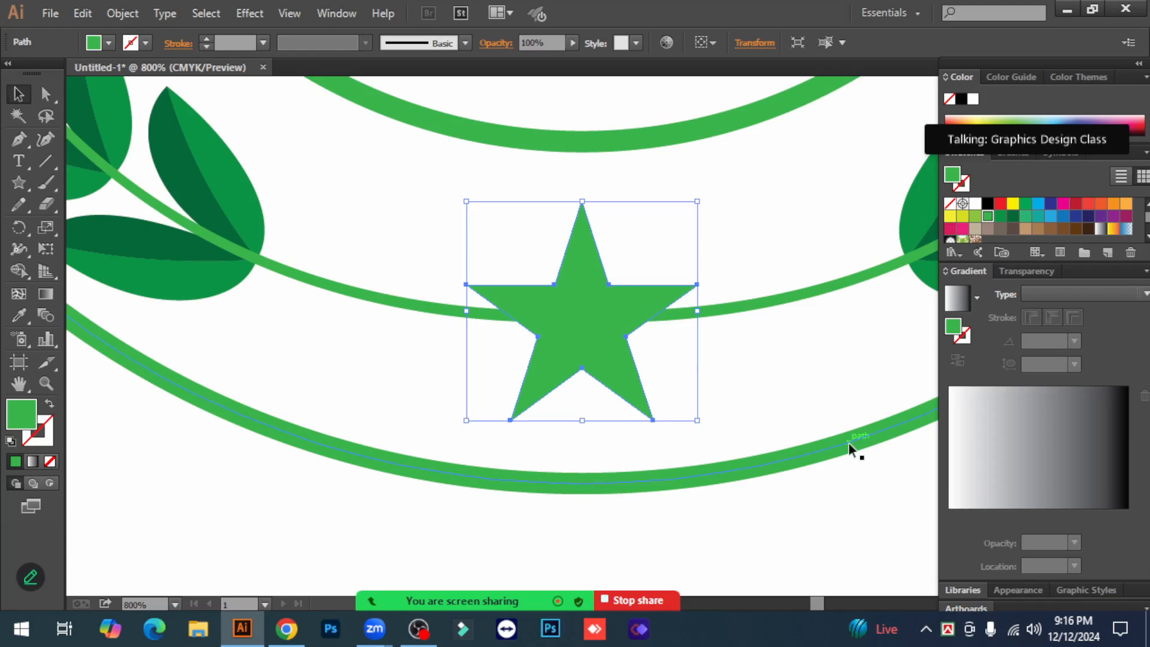
pyautogui.click(285, 351)
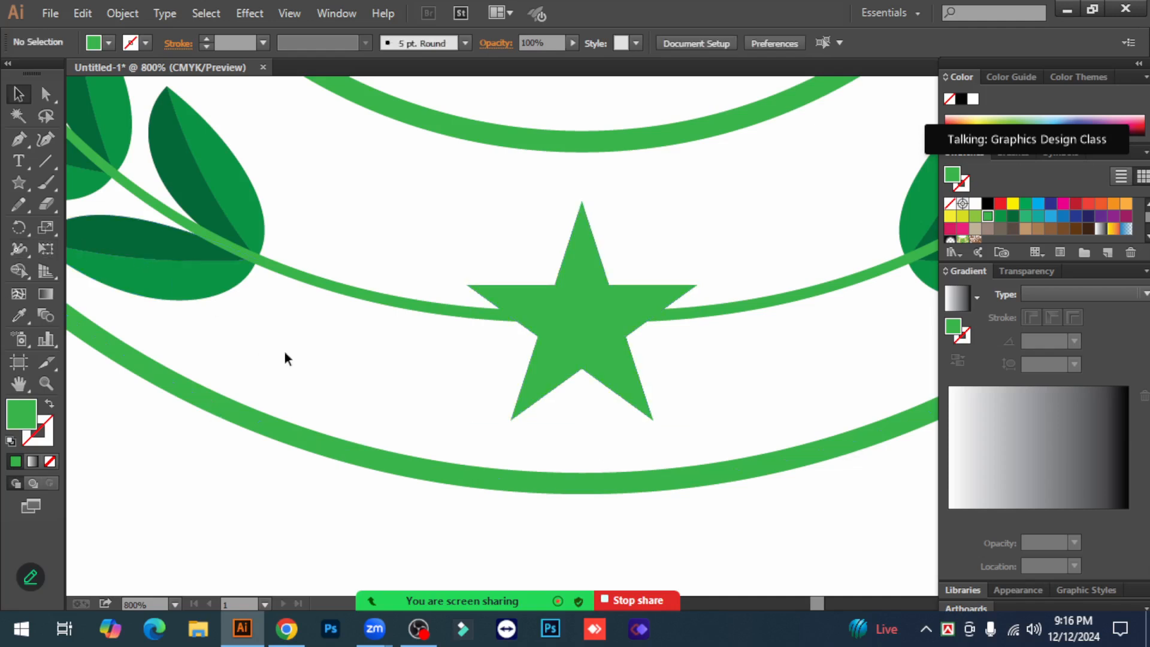
# Draw a triangular facet over the left half of the star's top arm with the Pen tool and fill it darker green.
pyautogui.click(23, 138)
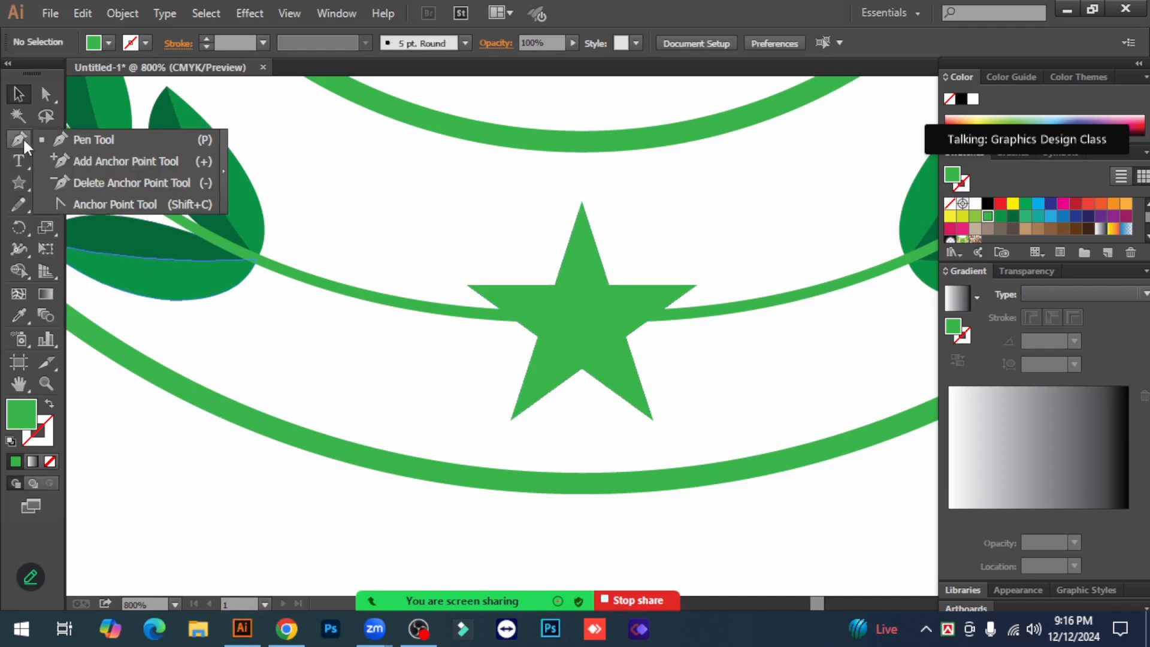
pyautogui.click(98, 140)
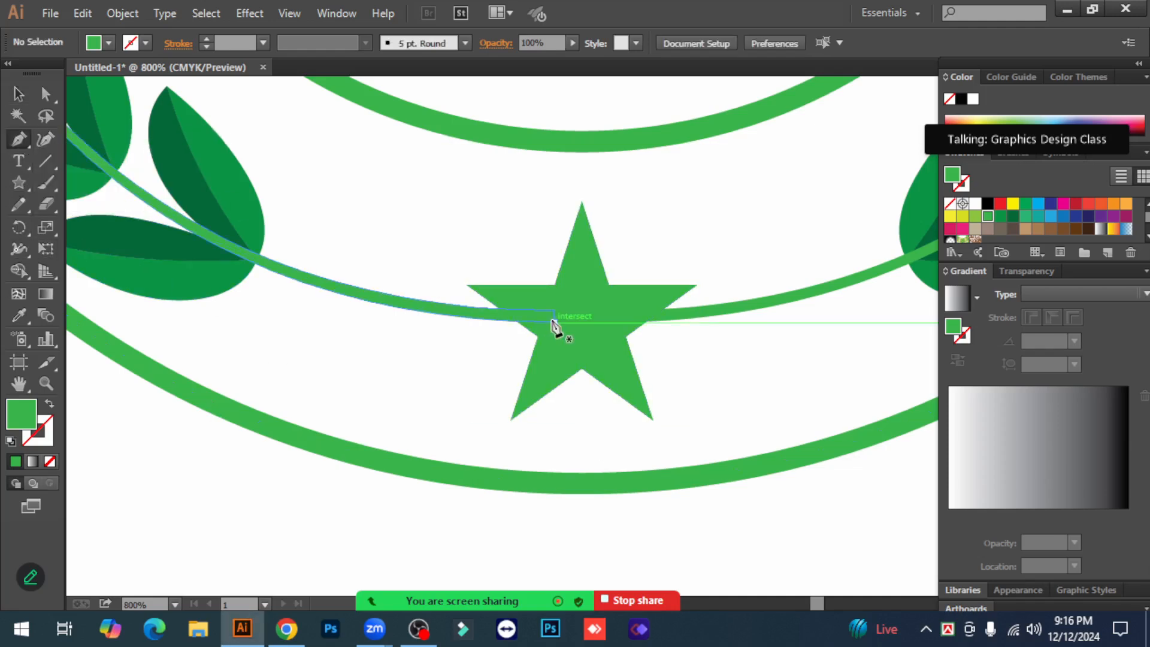
pyautogui.click(582, 310)
pyautogui.click(554, 284)
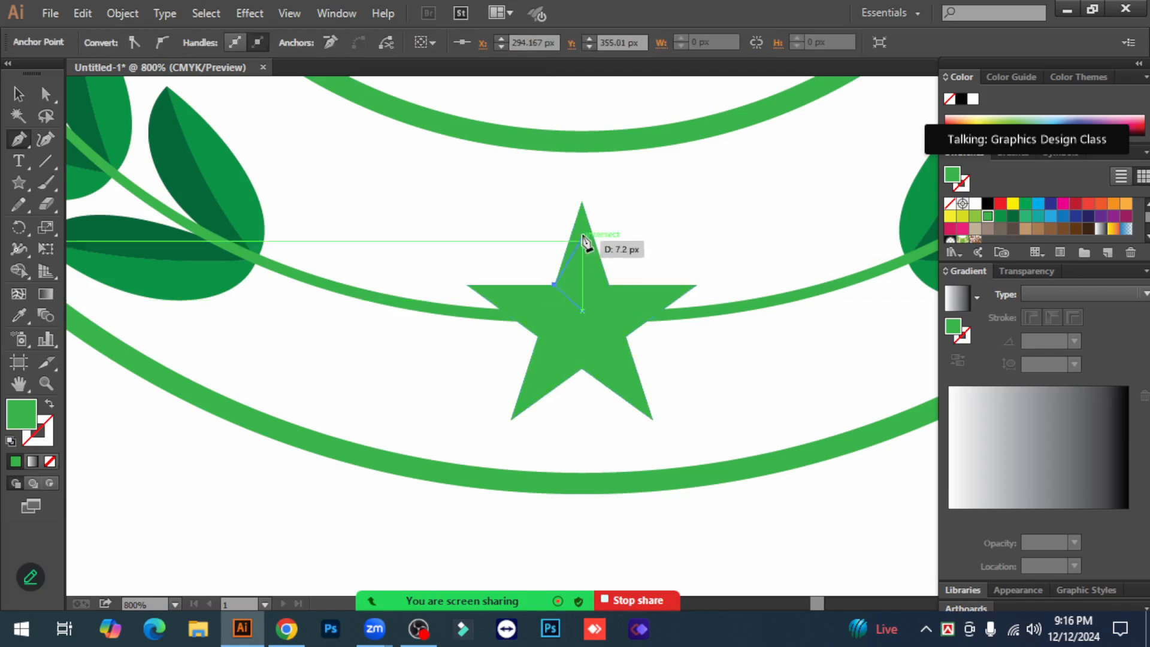
pyautogui.click(582, 201)
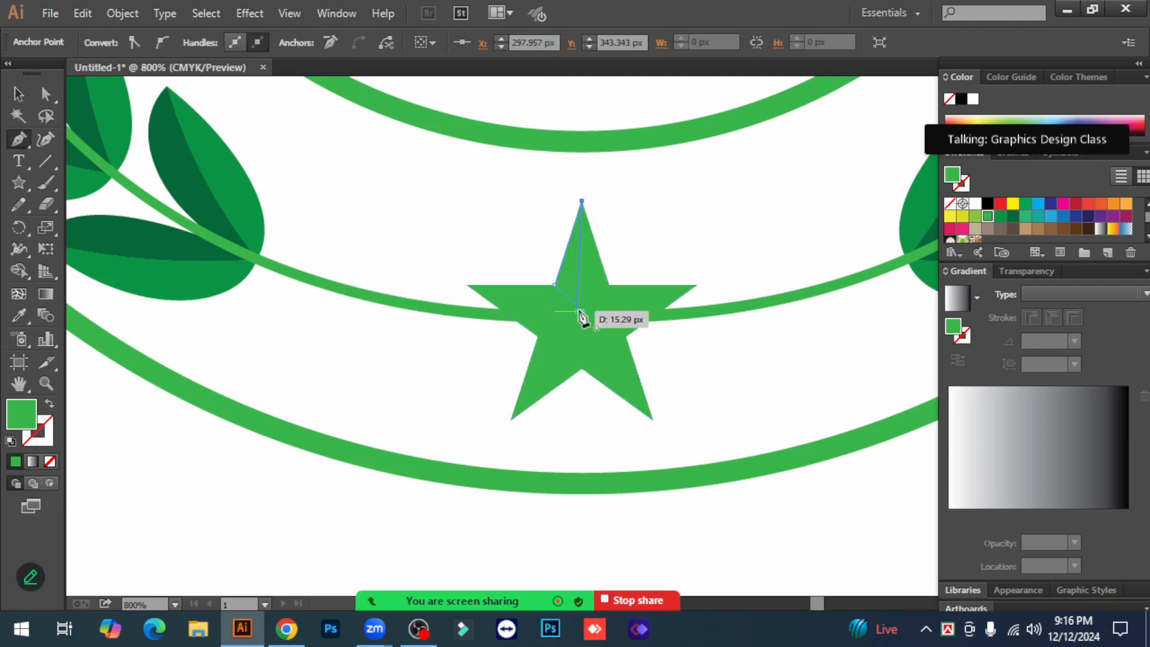
pyautogui.click(581, 311)
pyautogui.click(18, 94)
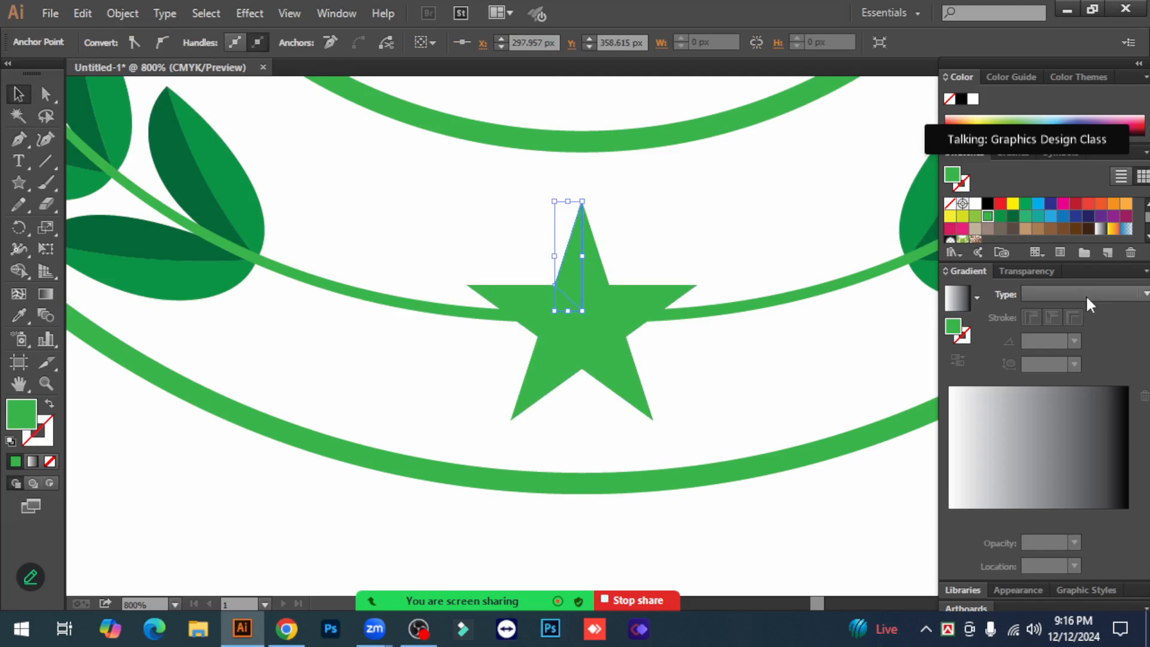
pyautogui.click(1000, 216)
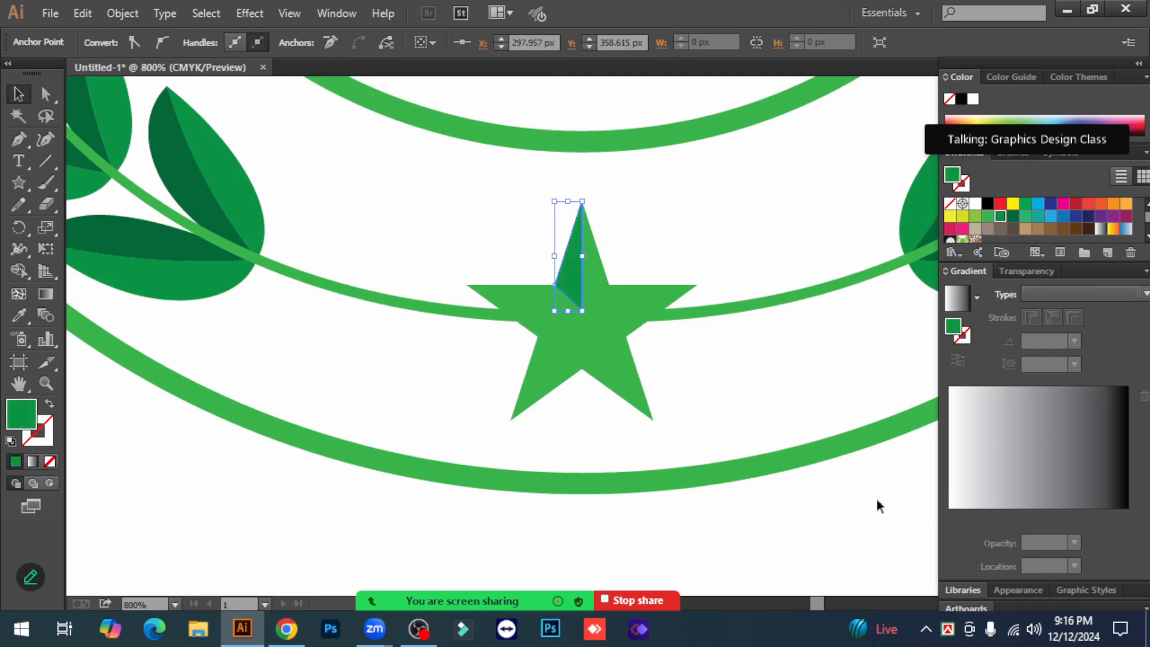
pyautogui.click(849, 551)
# Draw a darker green facet over the upper half of the star's right arm, from the centre through the inner corner to the tip.
pyautogui.scroll(1, 558, 312)
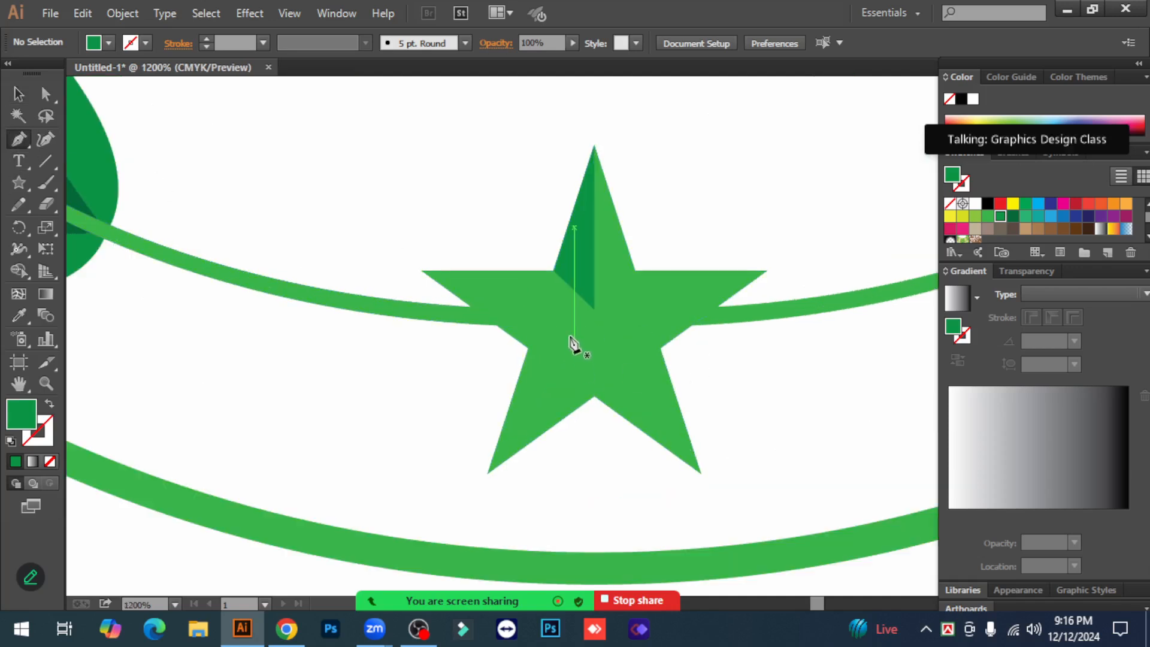
pyautogui.click(594, 309)
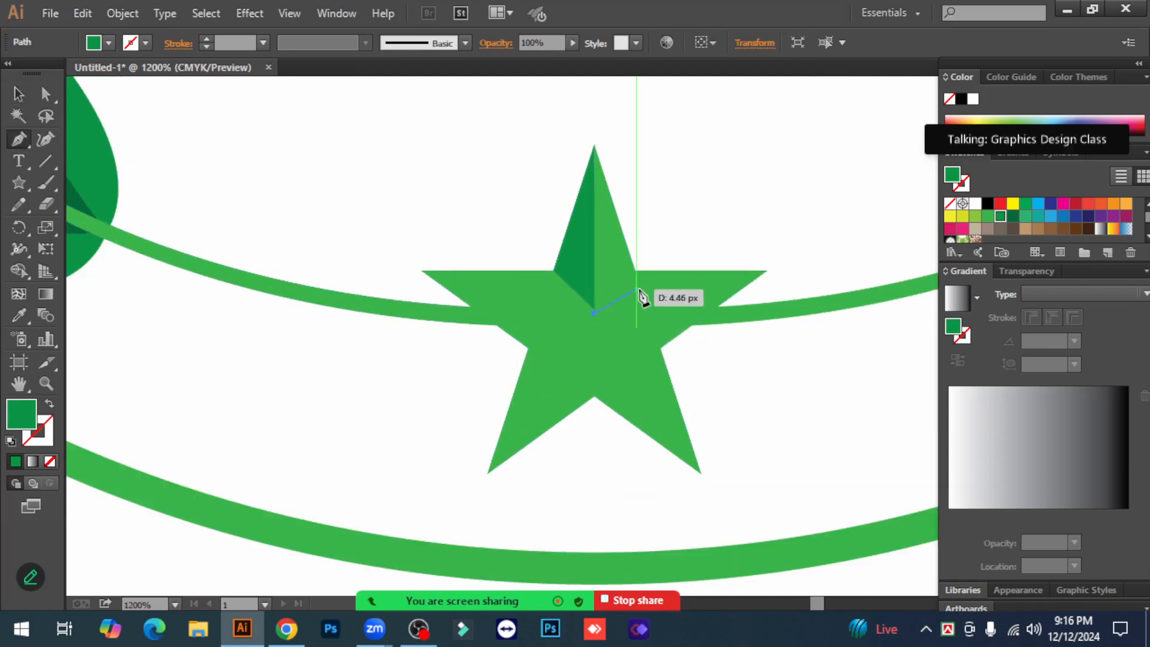
pyautogui.hotkey('ctrl', 'z')
pyautogui.click(593, 310)
pyautogui.click(635, 269)
pyautogui.click(767, 270)
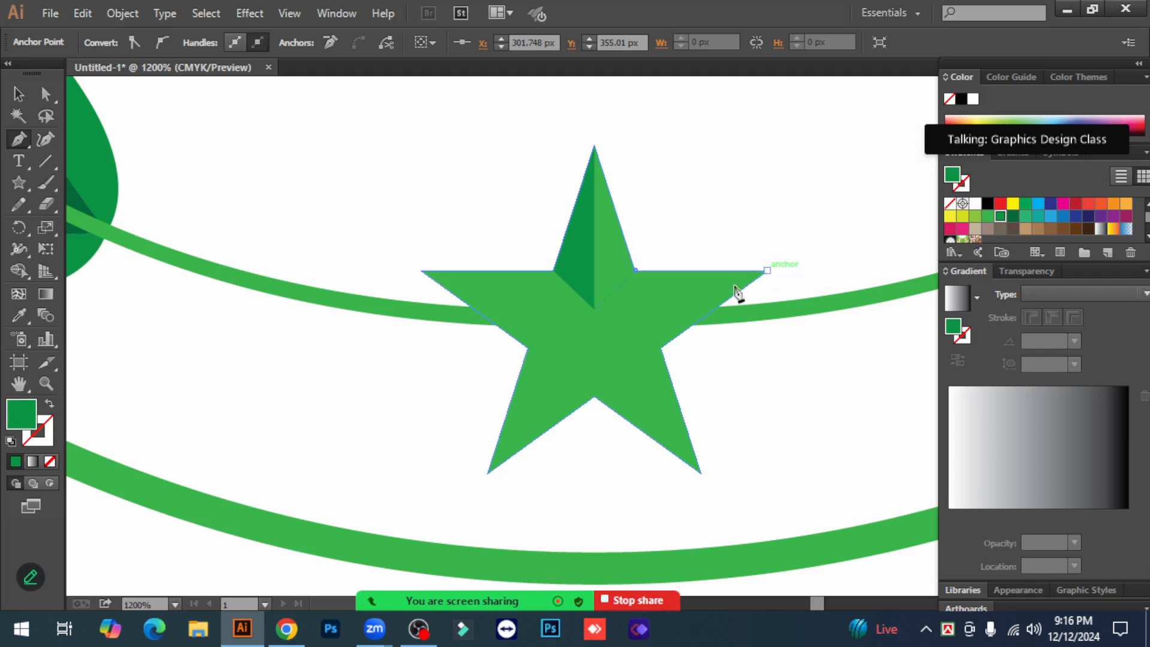
pyautogui.click(593, 309)
pyautogui.click(19, 94)
pyautogui.hotkey('ctrl', 'shift', 'a')
# Draw a darker green facet over the outer half of the star's lower-right arm, starting and closing at the star's centre.
pyautogui.moveTo(17, 142); pyautogui.dragTo(88, 139)
pyautogui.click(594, 309)
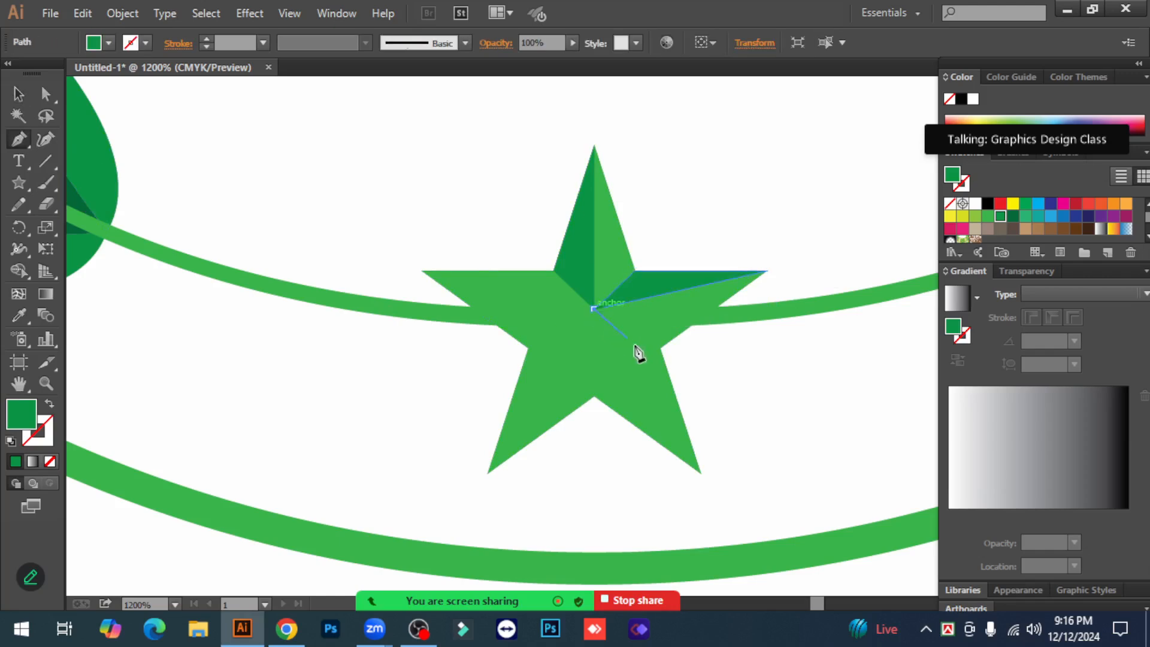
pyautogui.click(661, 347)
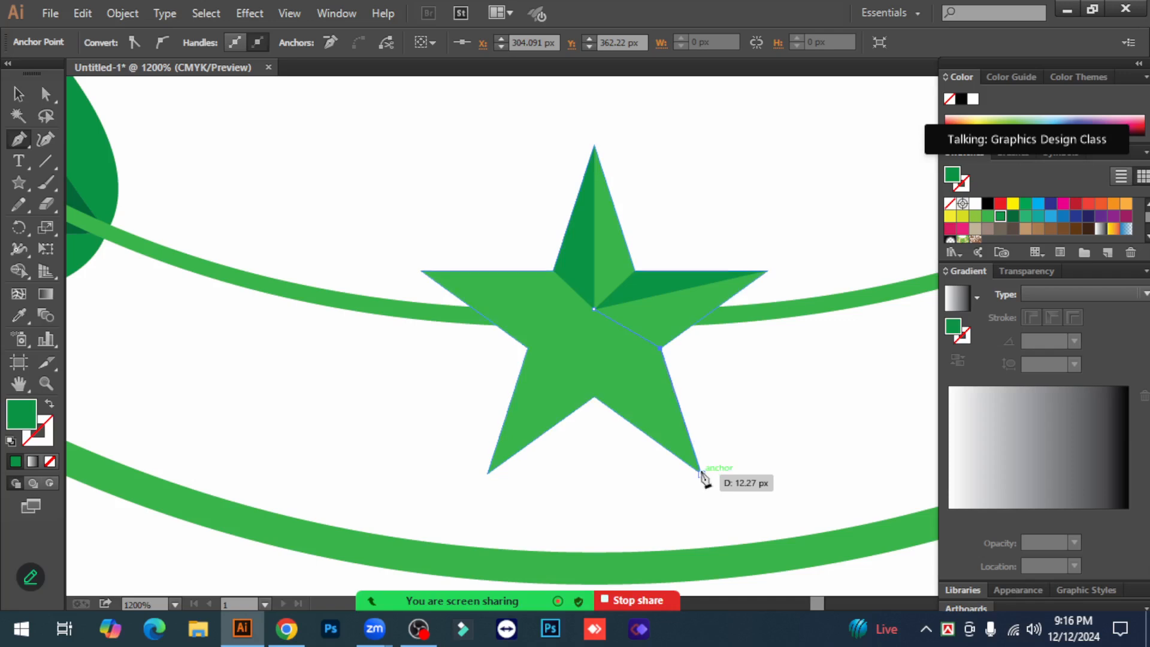
pyautogui.click(701, 473)
pyautogui.click(594, 310)
pyautogui.click(19, 95)
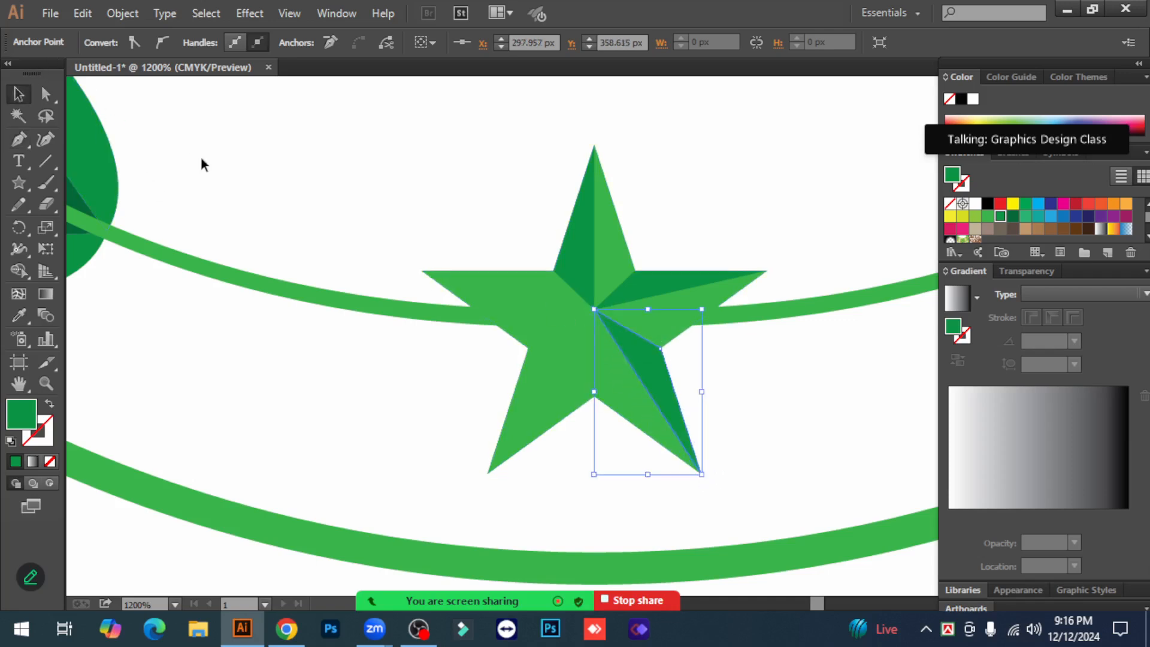
pyautogui.click(210, 233)
# Draw a darker green facet from the star's centre through the bottom inner corner to the tip of the lower-left arm.
pyautogui.moveTo(19, 139); pyautogui.dragTo(71, 139)
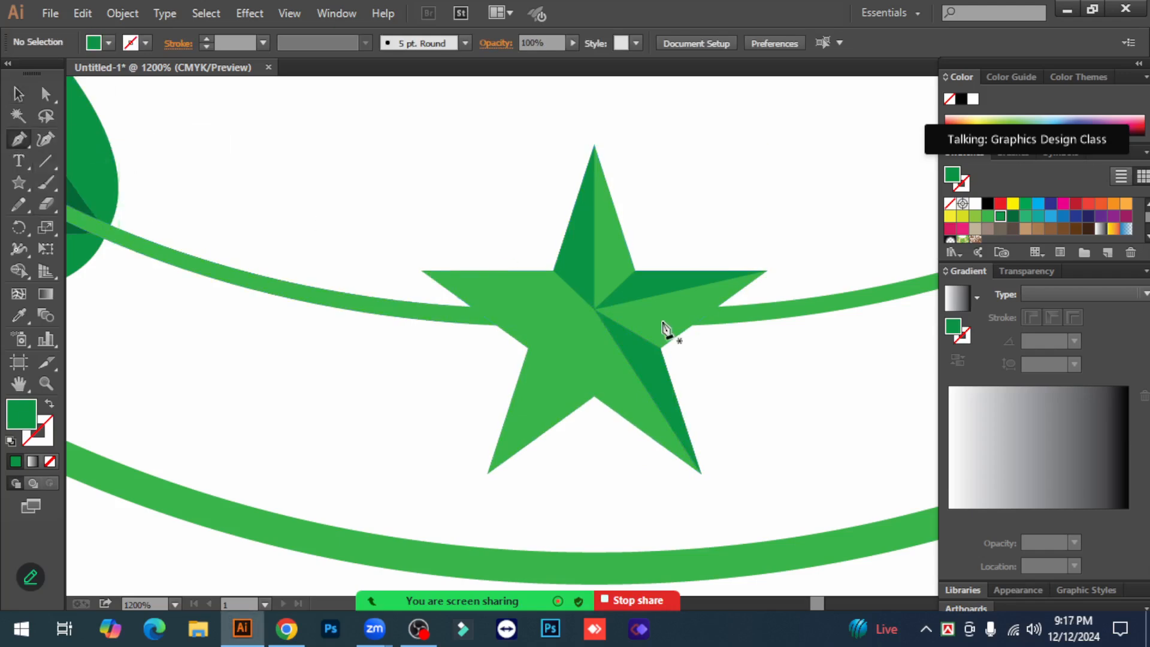
pyautogui.click(593, 310)
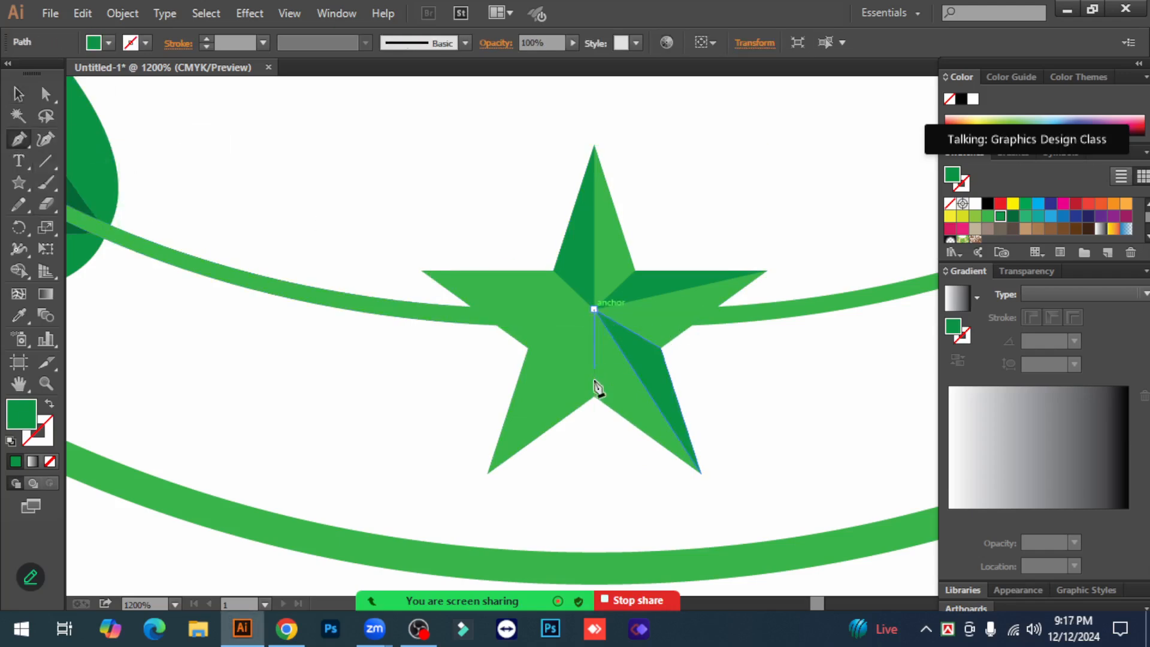
pyautogui.click(594, 396)
pyautogui.click(488, 474)
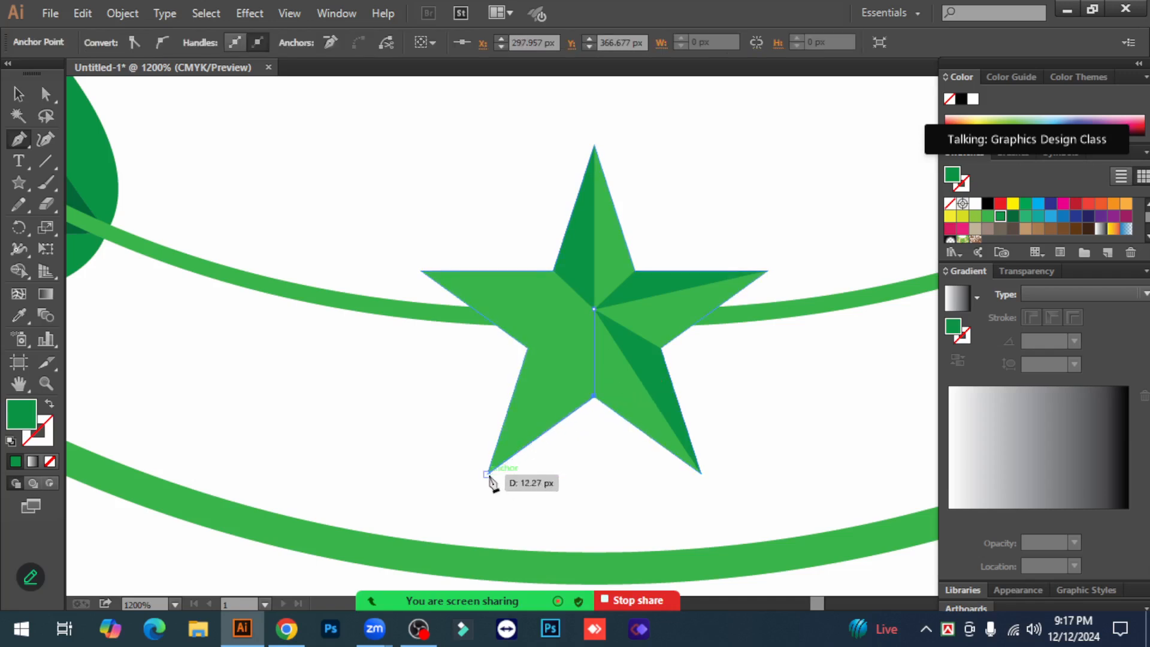
pyautogui.click(594, 310)
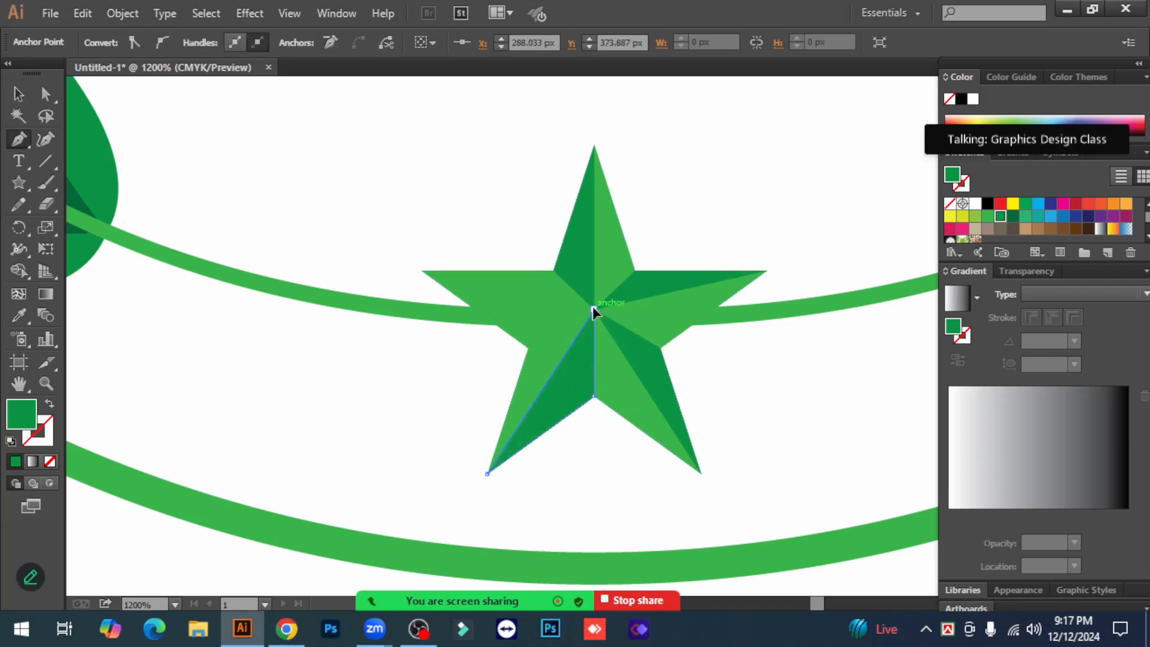
pyautogui.press('v')
pyautogui.click(114, 174)
# Draw the last darker green facet over the lower half of the star's left arm, closing it at the centre.
pyautogui.click(18, 139)
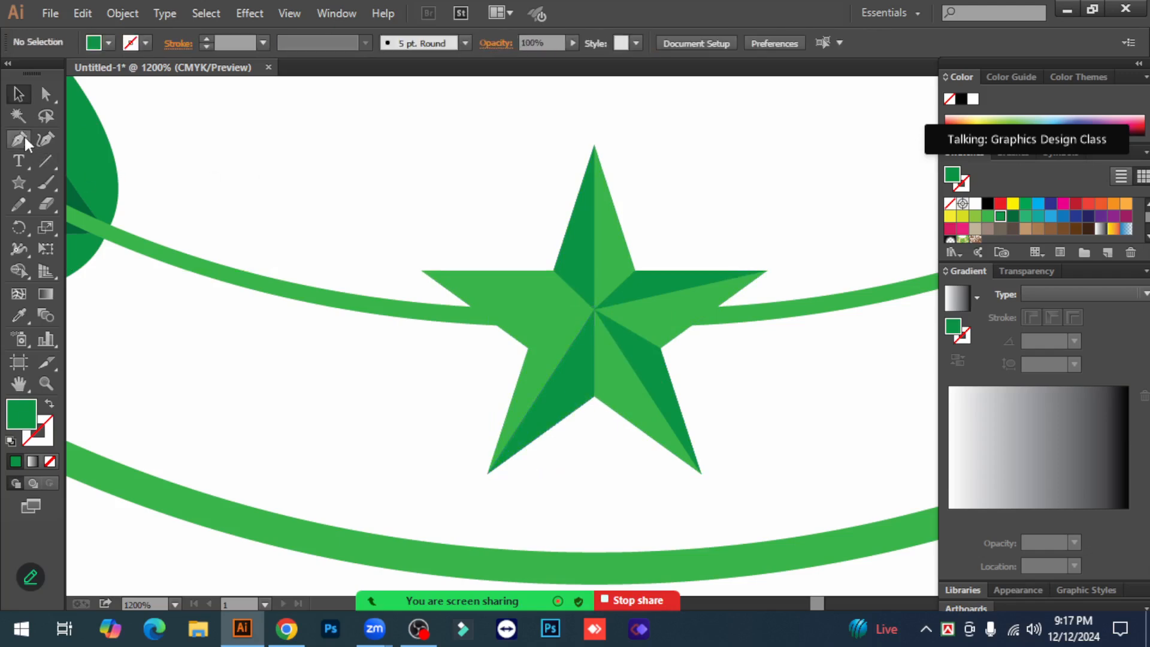
pyautogui.click(594, 310)
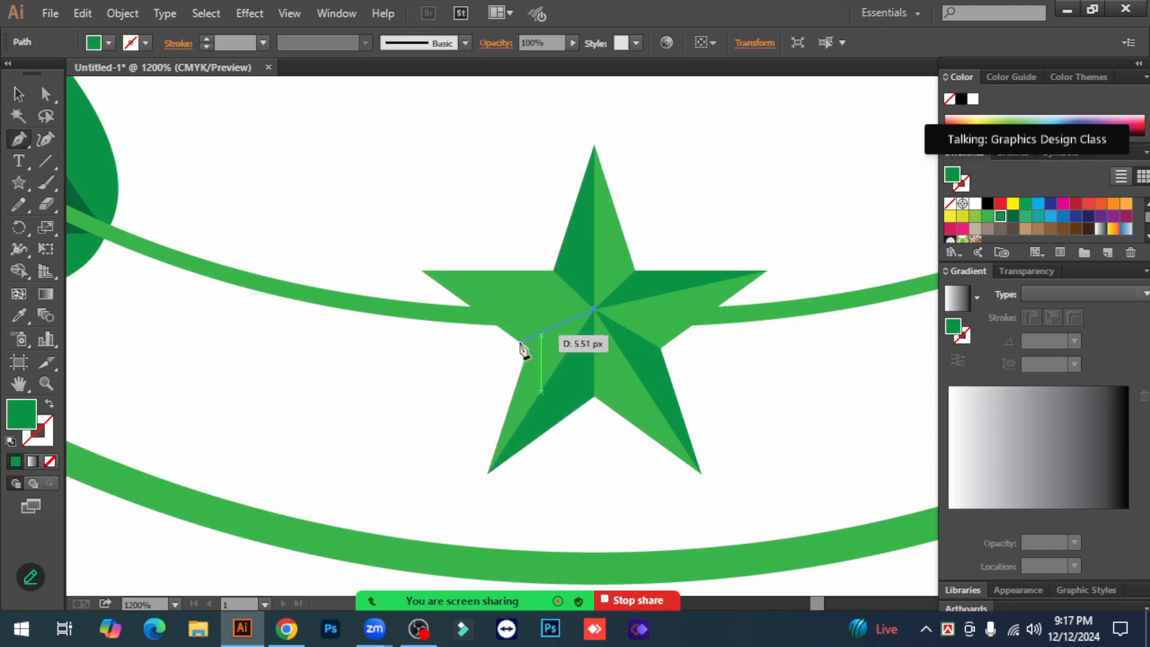
pyautogui.click(527, 348)
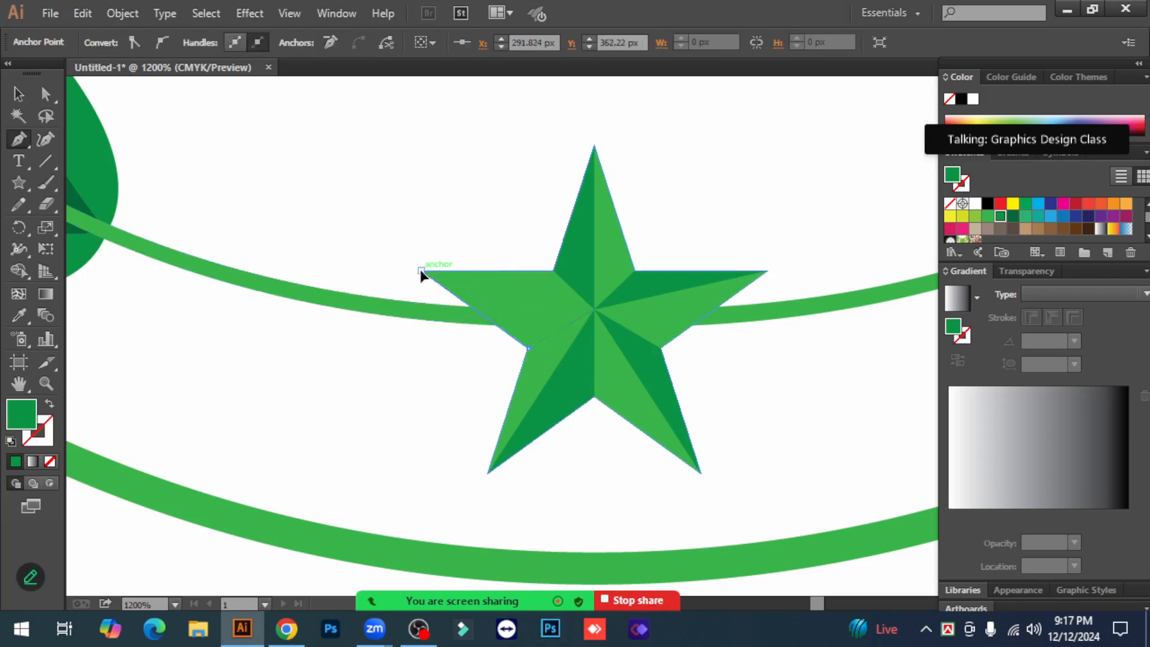
pyautogui.click(422, 271)
pyautogui.click(594, 310)
pyautogui.click(26, 96)
pyautogui.click(296, 152)
pyautogui.hotkey('ctrl', '-')
pyautogui.hotkey('ctrl', '-')
pyautogui.hotkey('ctrl', '-')
pyautogui.hotkey('ctrl', '-')
pyautogui.hotkey('ctrl', '-')
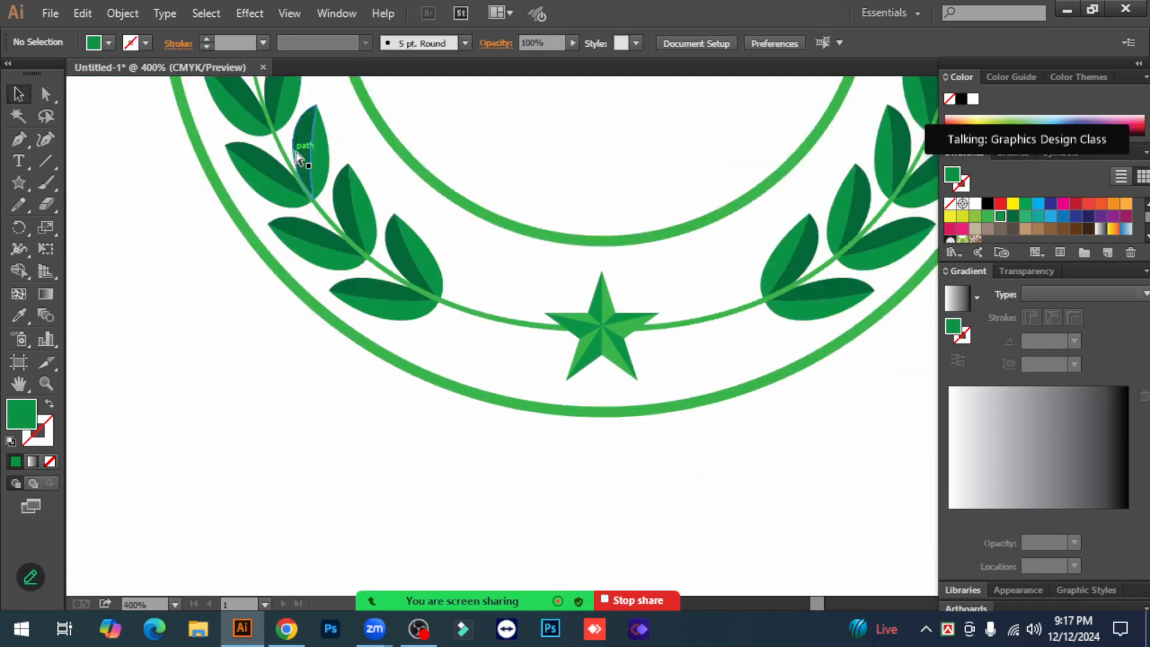
pyautogui.scroll(3, 768, 508)
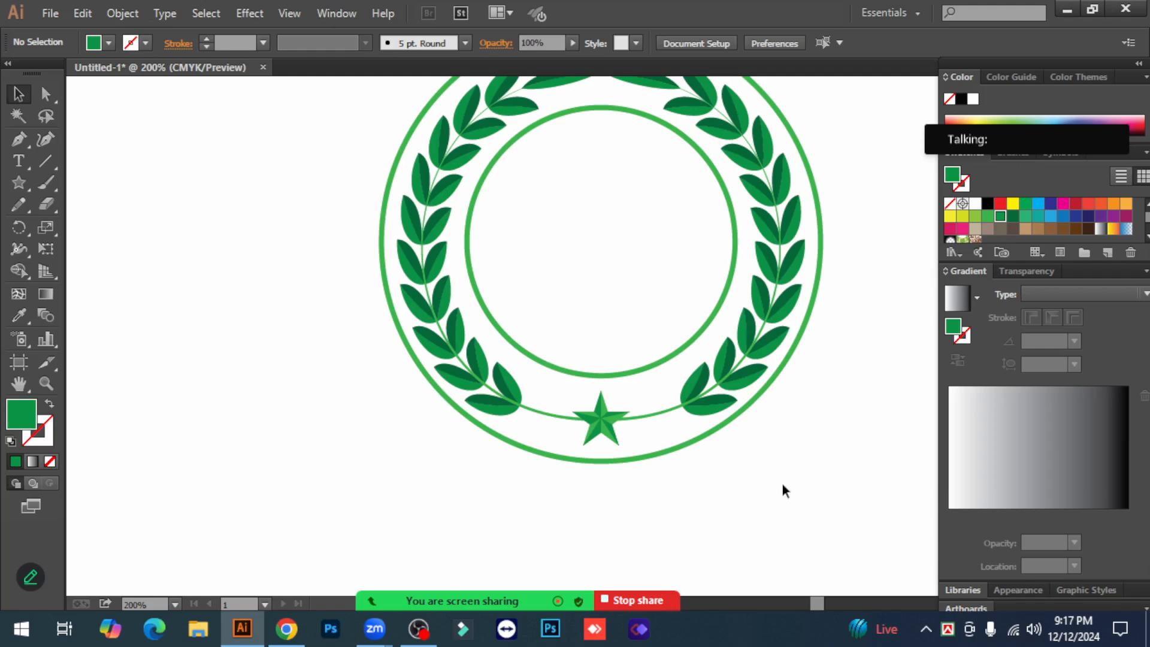
pyautogui.scroll(2, 783, 483)
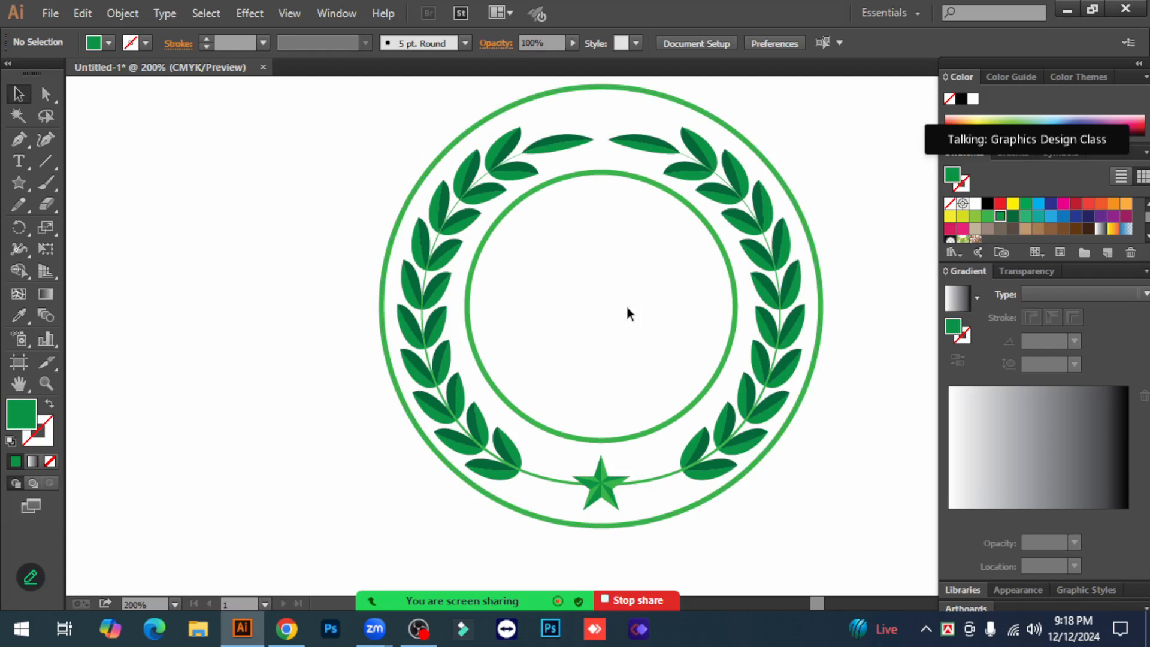
pyautogui.moveTo(23, 185); pyautogui.dragTo(94, 270)
pyautogui.moveTo(602, 304)
pyautogui.mouseDown()
pyautogui.moveTo(650, 347)
pyautogui.moveTo(659, 362)
pyautogui.moveTo(648, 369)
pyautogui.mouseUp()
pyautogui.click(18, 94)
pyautogui.click(237, 314)
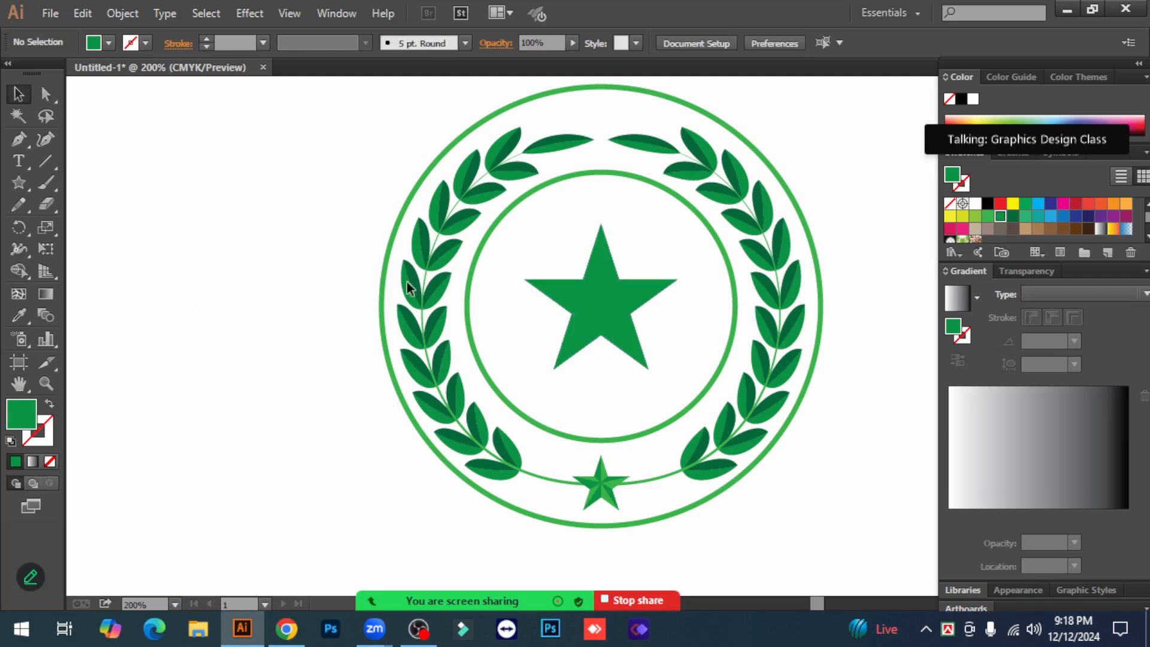
pyautogui.click(613, 315)
pyautogui.press('Delete')
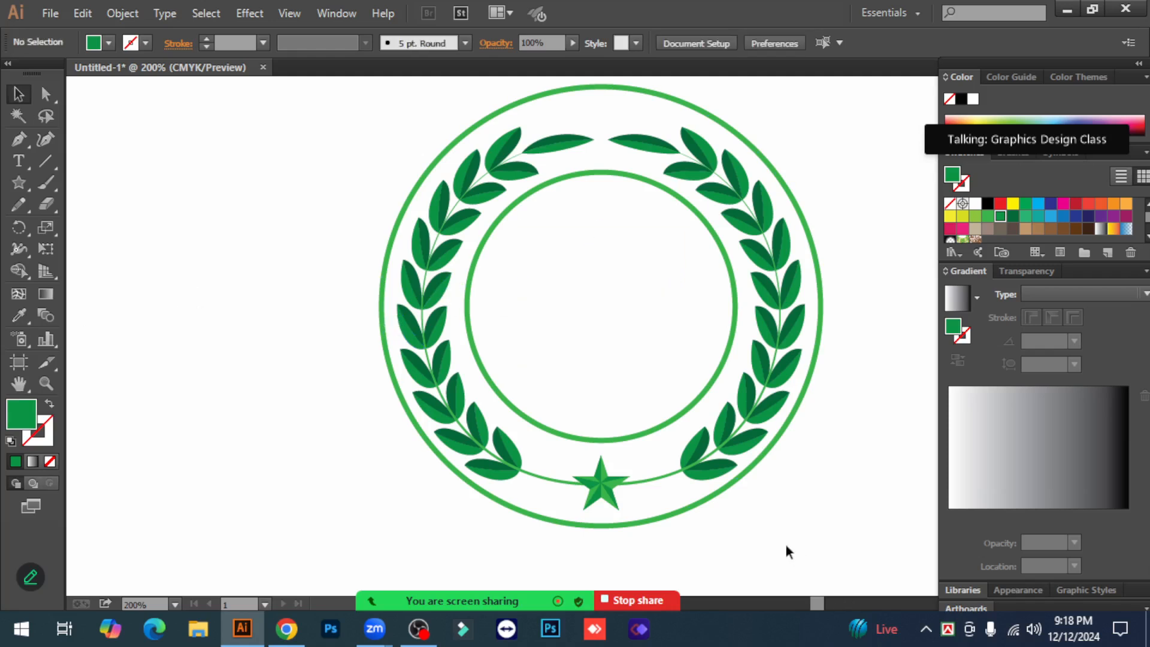
# Group the darker green facets of the star at the wreath's base, leaving out the lighter base star.
pyautogui.keyDown('ctrl'); pyautogui.click(644, 472); pyautogui.keyUp('ctrl')
pyautogui.keyDown('ctrl'); pyautogui.click(580, 357); pyautogui.keyUp('ctrl')
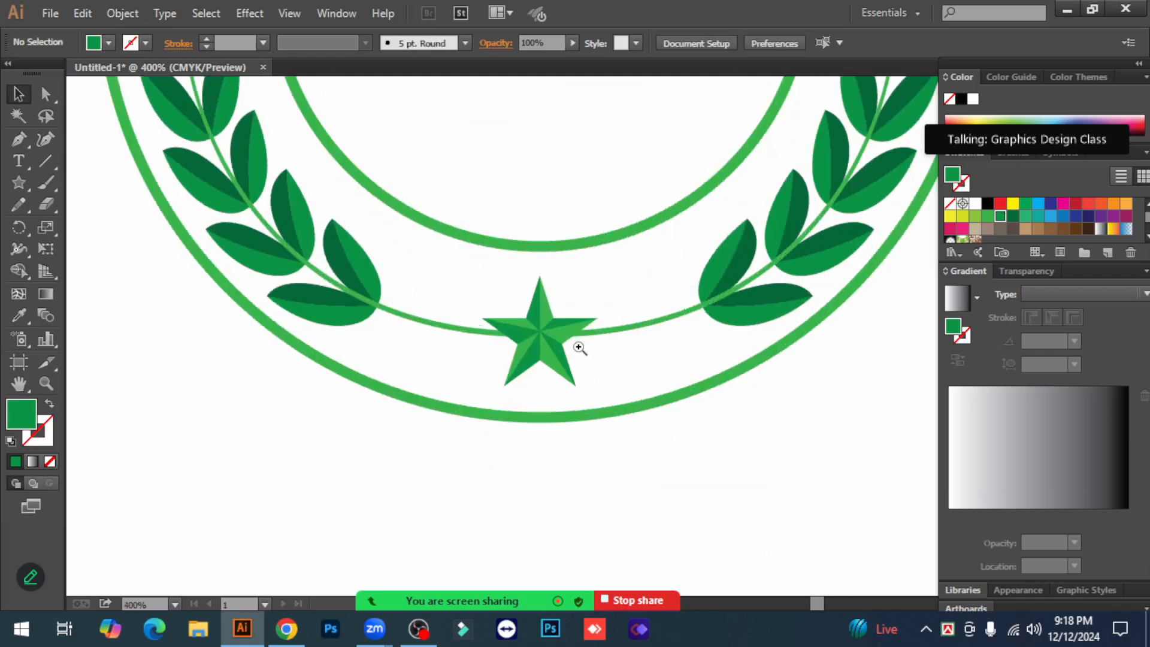
pyautogui.keyDown('ctrl'); pyautogui.click(580, 356); pyautogui.keyUp('ctrl')
pyautogui.moveTo(444, 284); pyautogui.dragTo(635, 353)
pyautogui.keyDown('shift'); pyautogui.moveTo(684, 443); pyautogui.dragTo(488, 404); pyautogui.keyUp('shift')
pyautogui.hotkey('ctrl', '-')
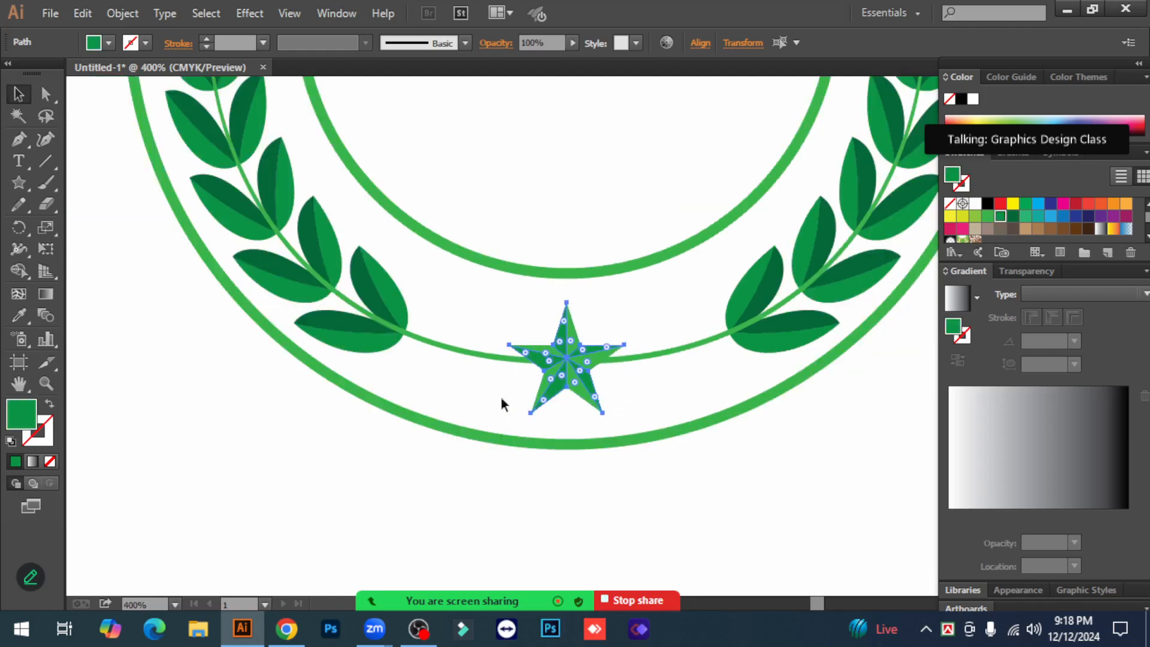
pyautogui.rightClick(567, 344)
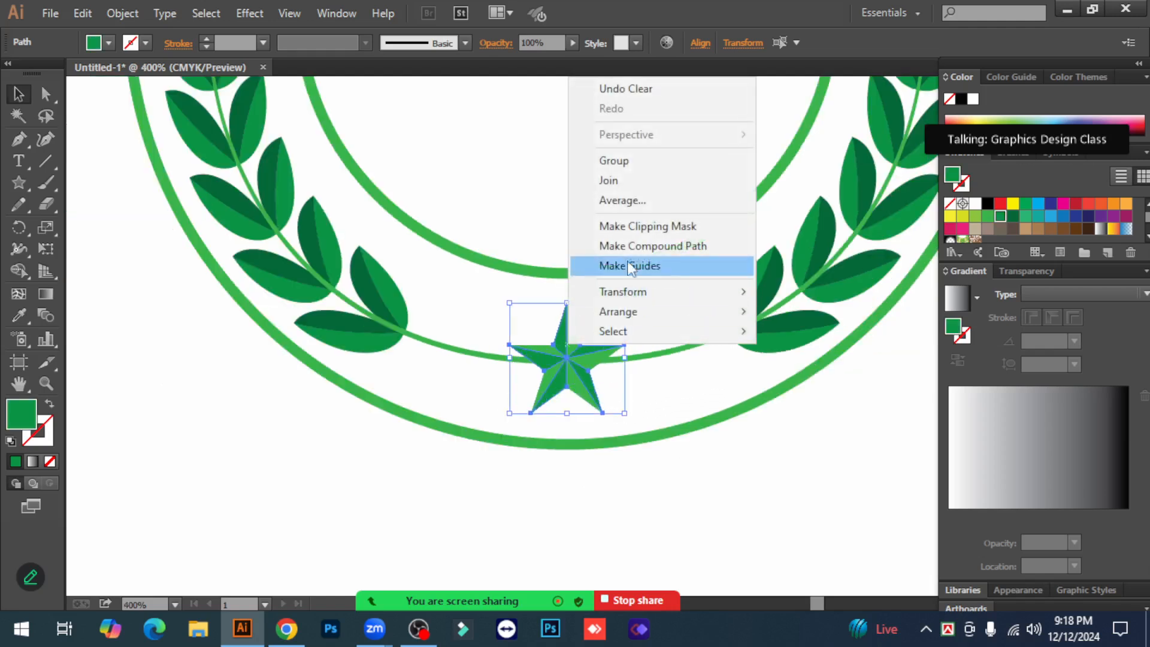
pyautogui.click(629, 163)
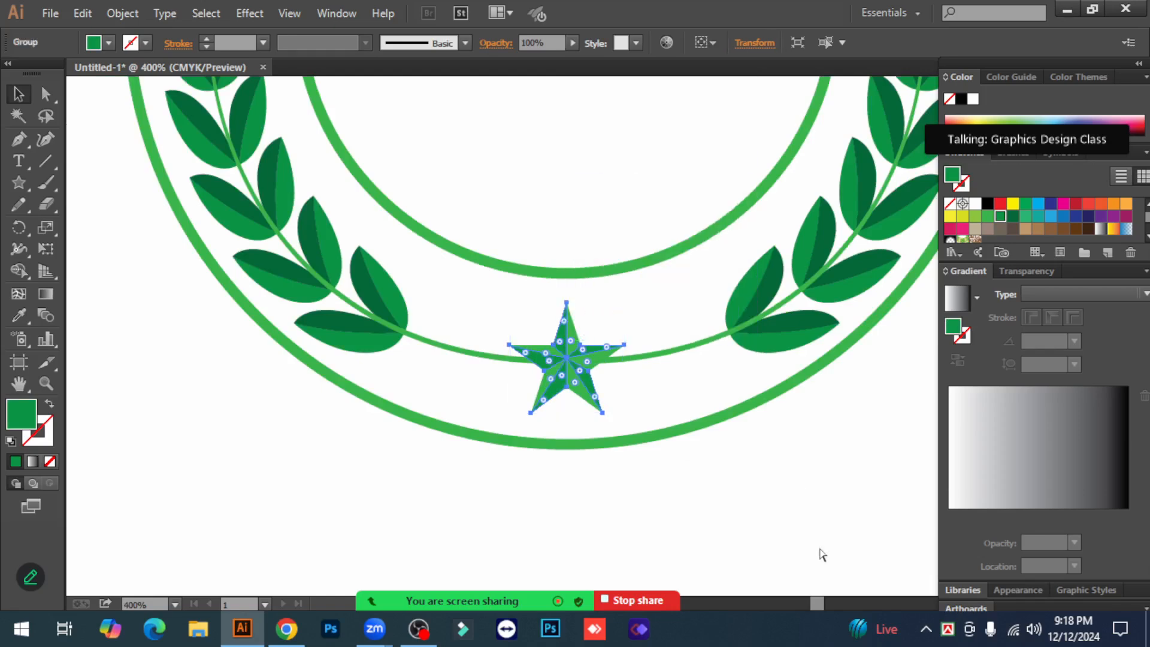
pyautogui.hotkey('ctrl', '-')
pyautogui.hotkey('ctrl', '-')
pyautogui.scroll(2, 820, 485)
pyautogui.click(826, 437)
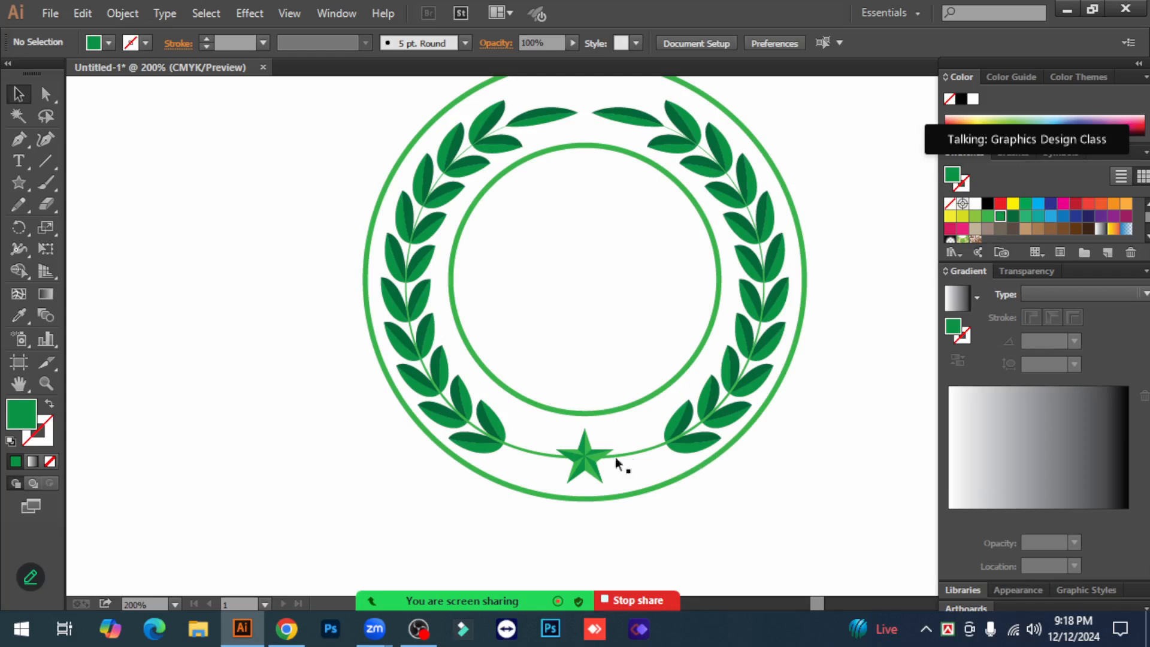
pyautogui.moveTo(587, 457); pyautogui.dragTo(604, 293)
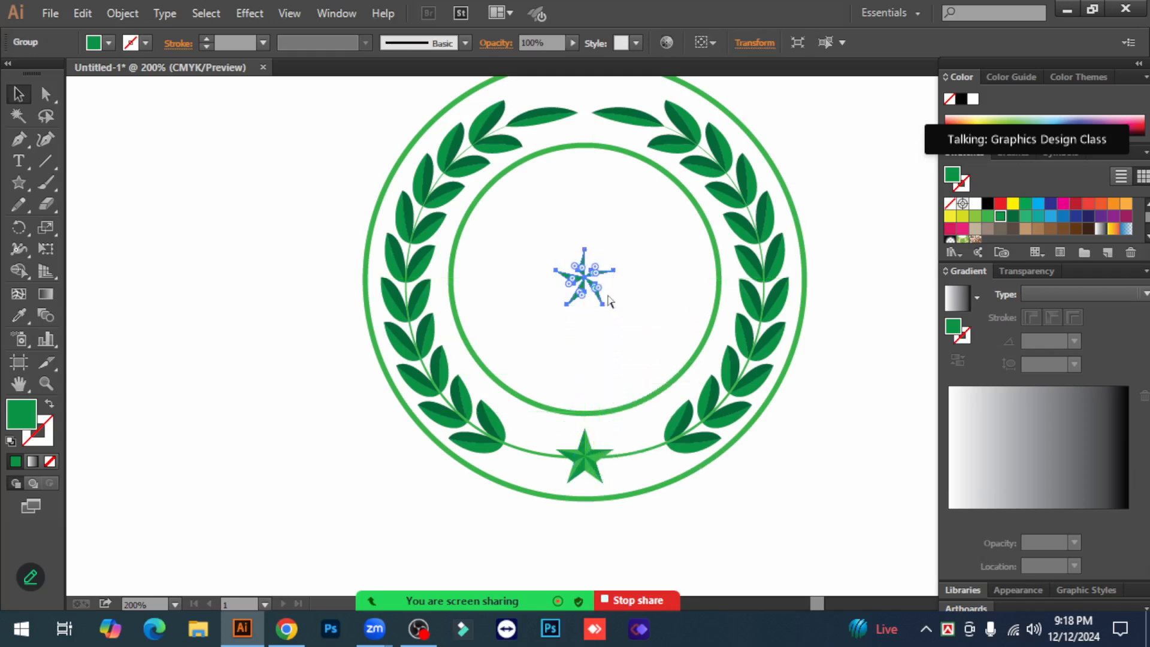
pyautogui.hotkey('ctrl', 'z')
pyautogui.click(752, 503)
pyautogui.click(614, 458)
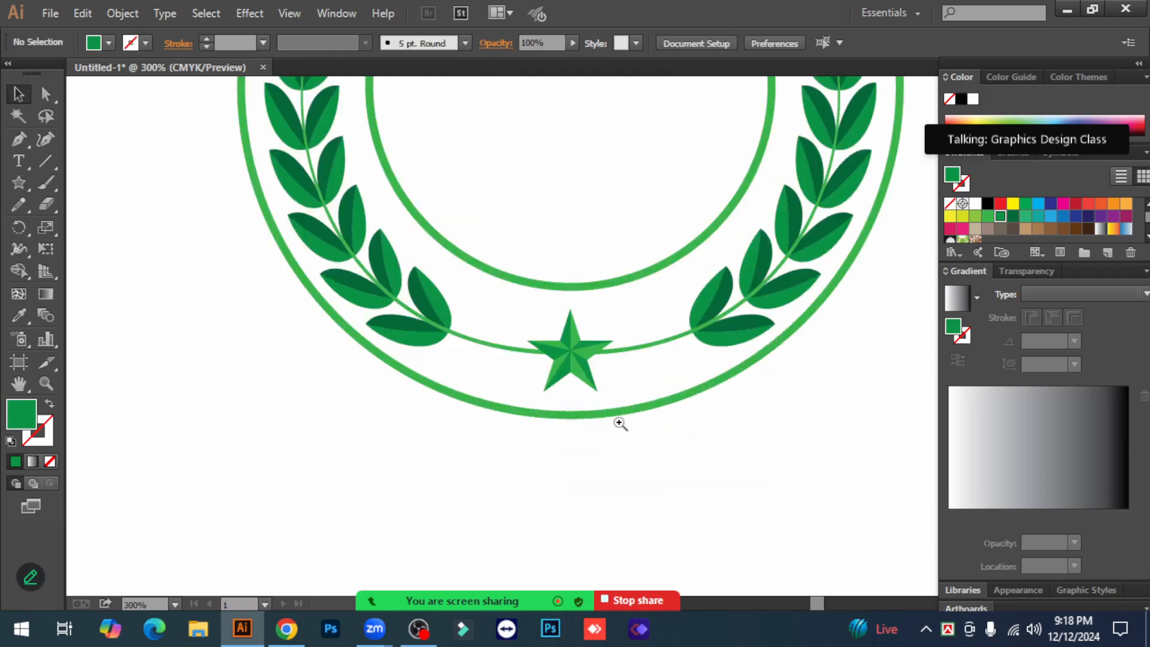
pyautogui.click(609, 270)
pyautogui.click(609, 255)
pyautogui.moveTo(455, 172); pyautogui.dragTo(678, 239)
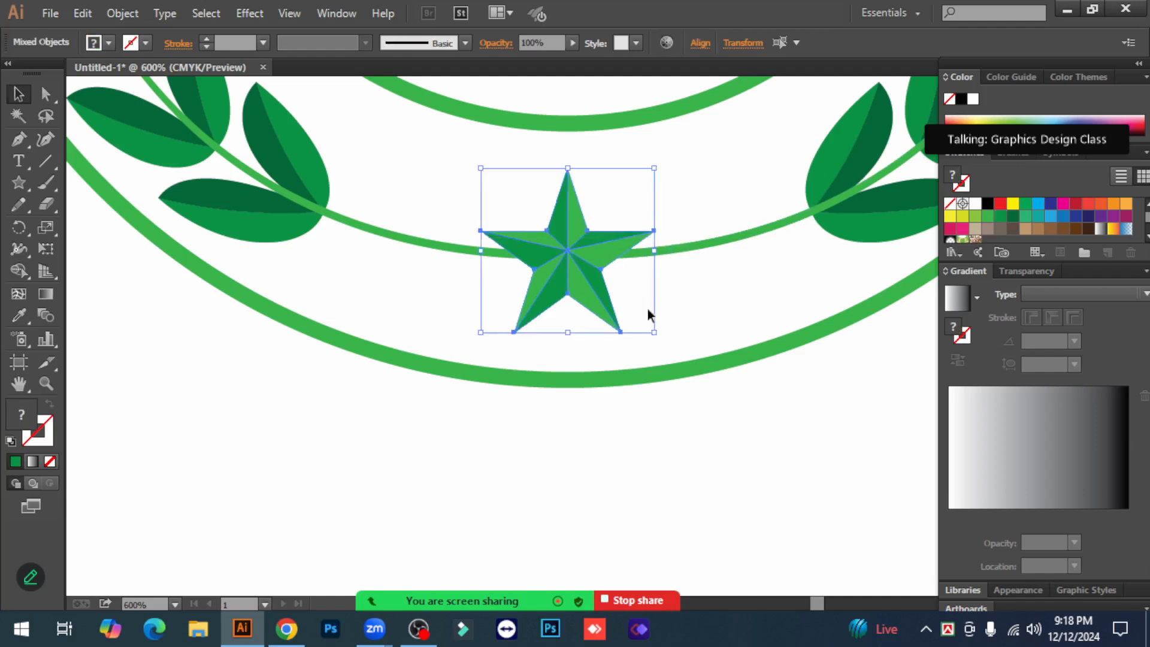
pyautogui.moveTo(693, 317); pyautogui.dragTo(506, 288)
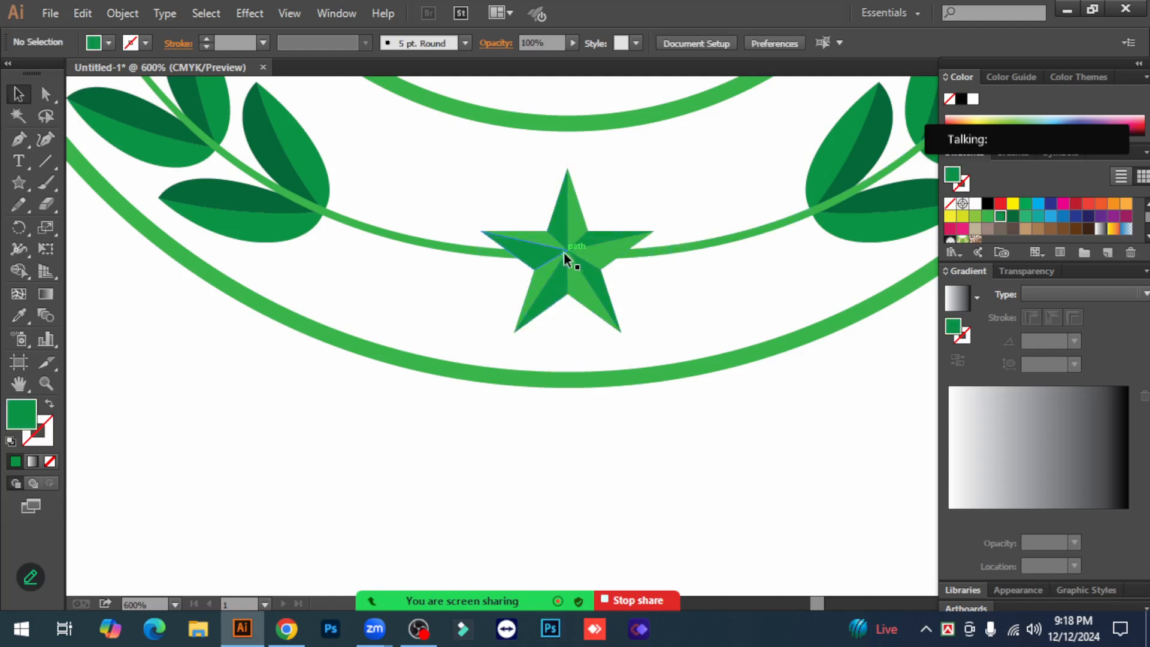
pyautogui.moveTo(490, 178); pyautogui.dragTo(659, 240)
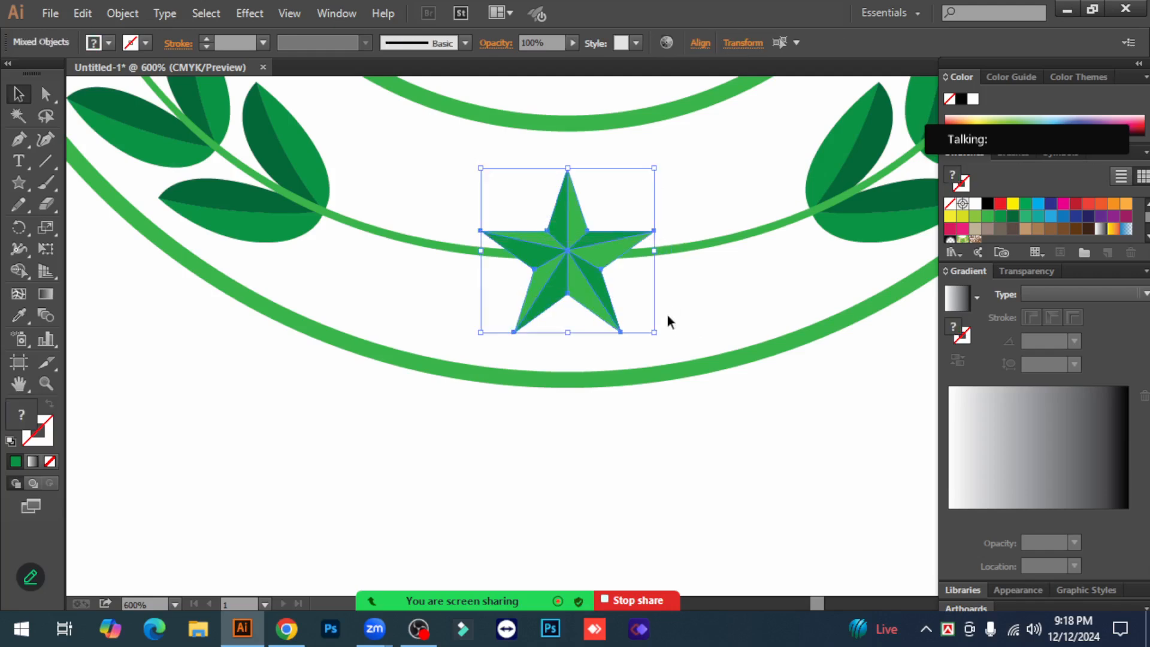
pyautogui.keyDown('shift'); pyautogui.click(597, 287); pyautogui.keyUp('shift')
pyautogui.keyDown('shift'); pyautogui.click(540, 286); pyautogui.keyUp('shift')
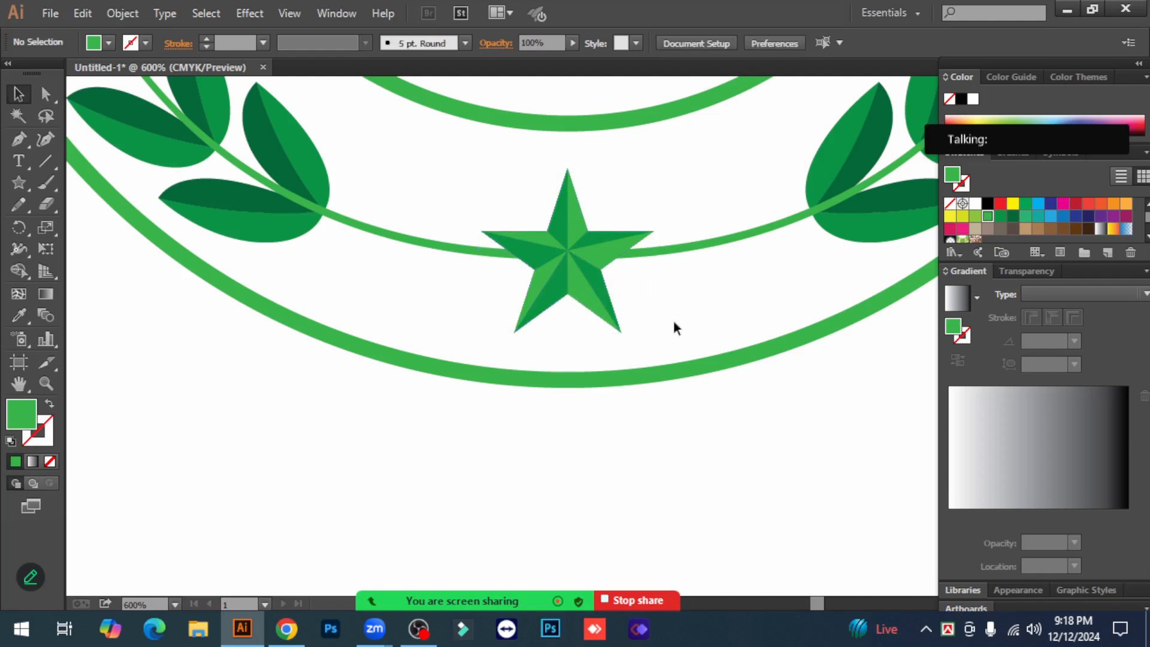
pyautogui.moveTo(692, 330); pyautogui.dragTo(516, 276)
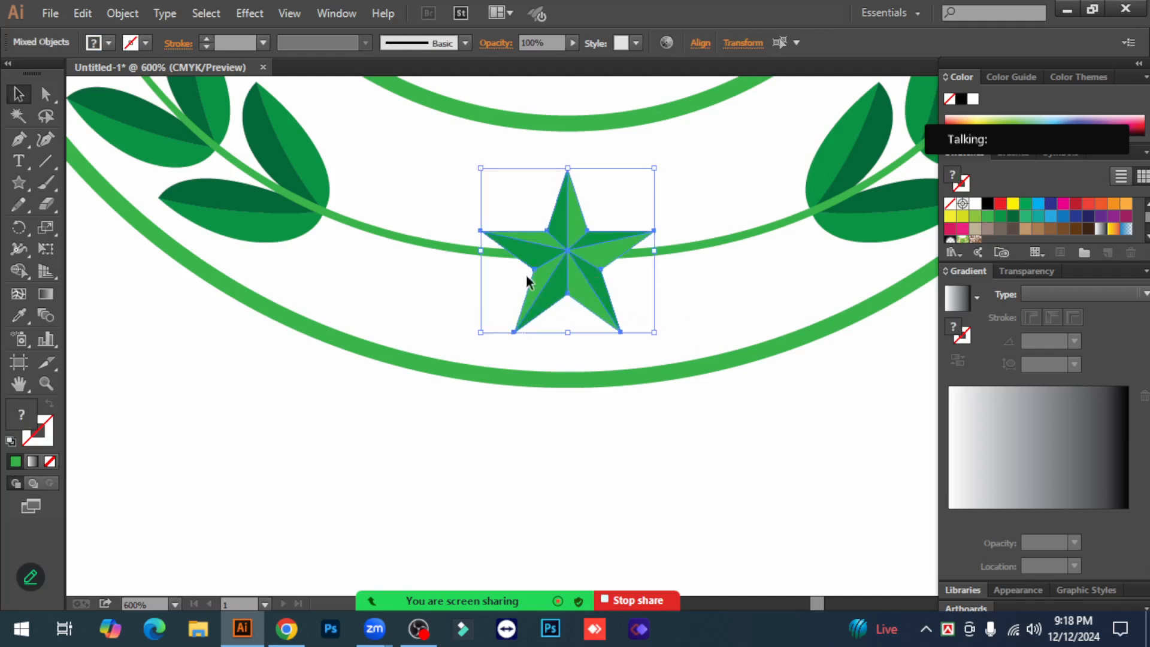
pyautogui.click(723, 305)
pyautogui.moveTo(566, 220); pyautogui.dragTo(570, 168)
pyautogui.hotkey('ctrl', 'z')
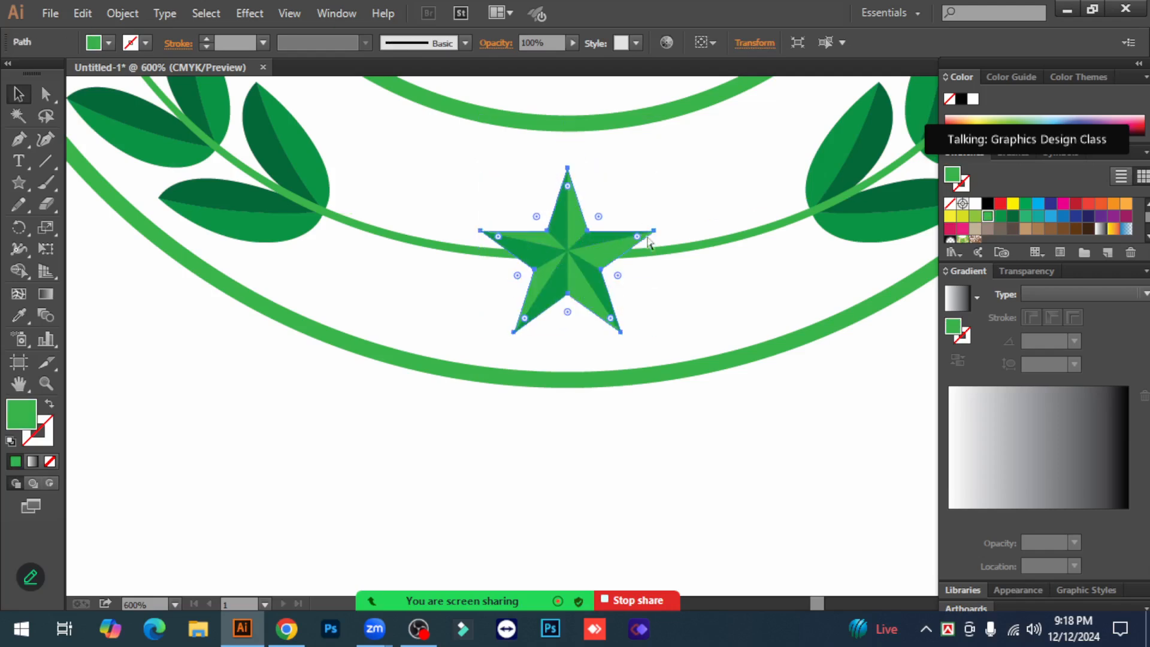
# Group the darker facets together with the lighter base star beneath them.
pyautogui.click(703, 466)
pyautogui.click(587, 272)
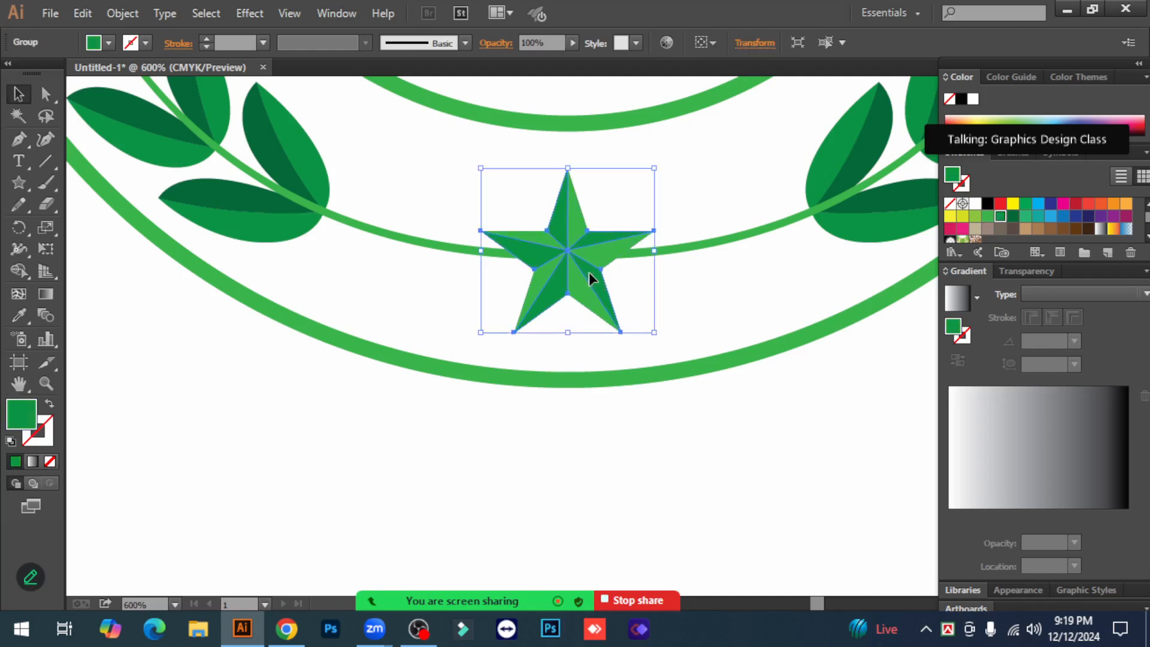
pyautogui.rightClick(581, 284)
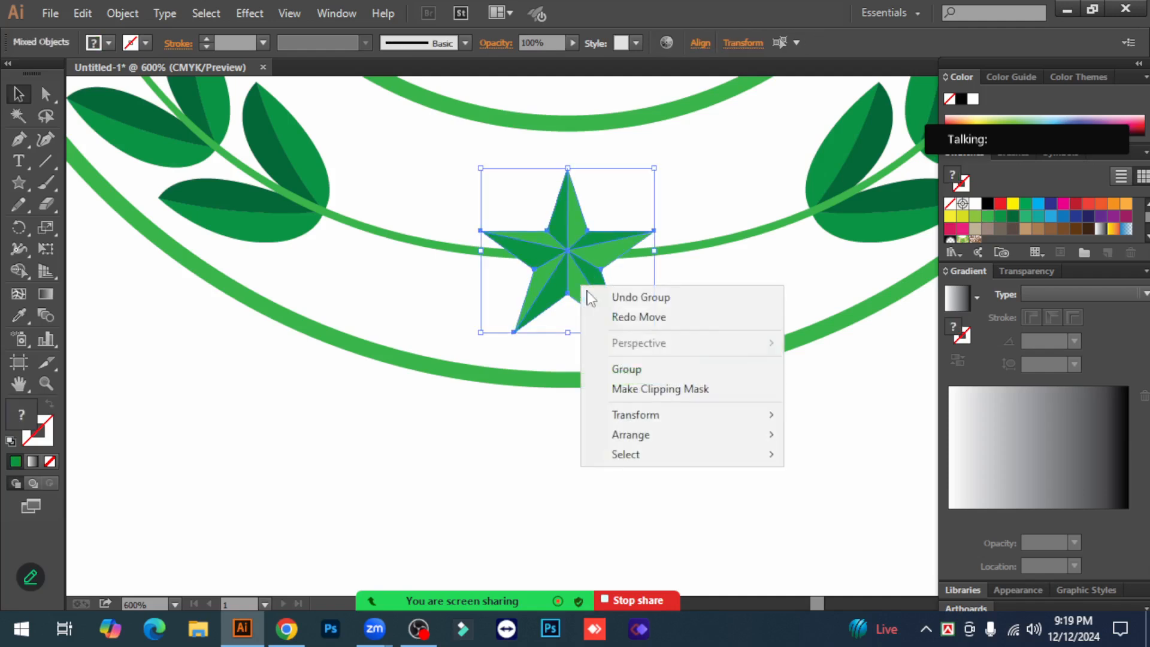
pyautogui.click(626, 369)
pyautogui.click(756, 476)
# Copy the grouped two-tone star into the centre of the inner circle and enlarge the copy, keeping its proportions.
pyautogui.hotkey('ctrl', '-')
pyautogui.hotkey('ctrl', '-')
pyautogui.hotkey('ctrl', '-')
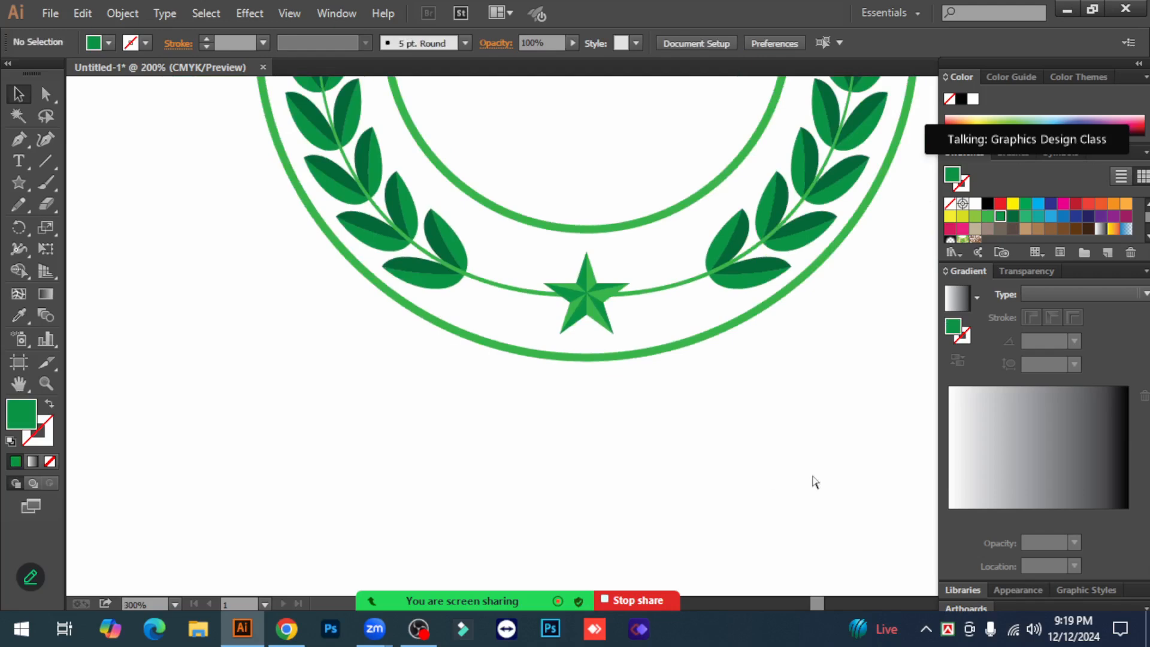
pyautogui.scroll(7, 811, 476)
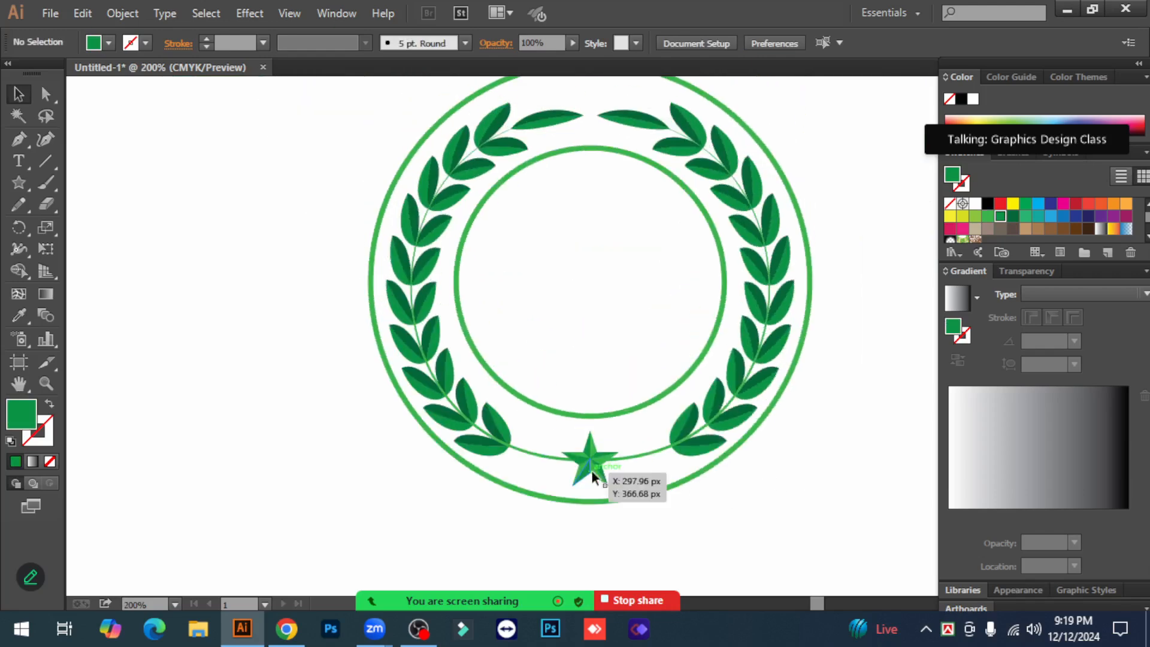
pyautogui.moveTo(592, 473); pyautogui.dragTo(675, 367)
pyautogui.click(832, 476)
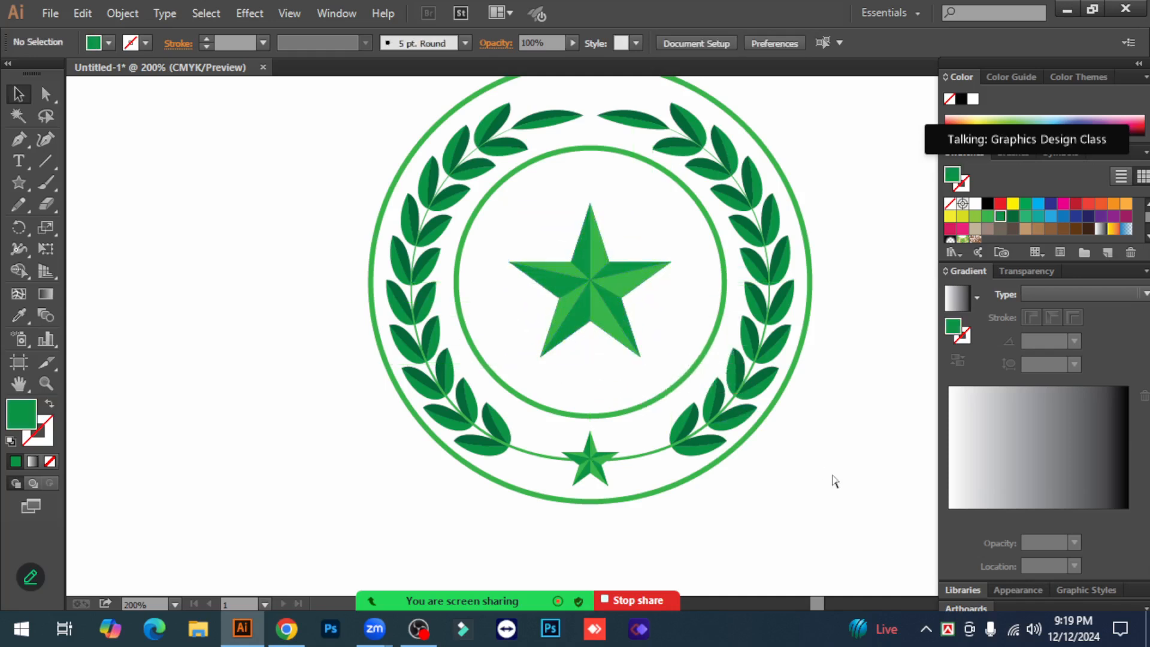
# Enlarge the central star slightly about its own centre, keeping its proportions.
pyautogui.hotkey('ctrl', '-')
pyautogui.hotkey('ctrl', '-')
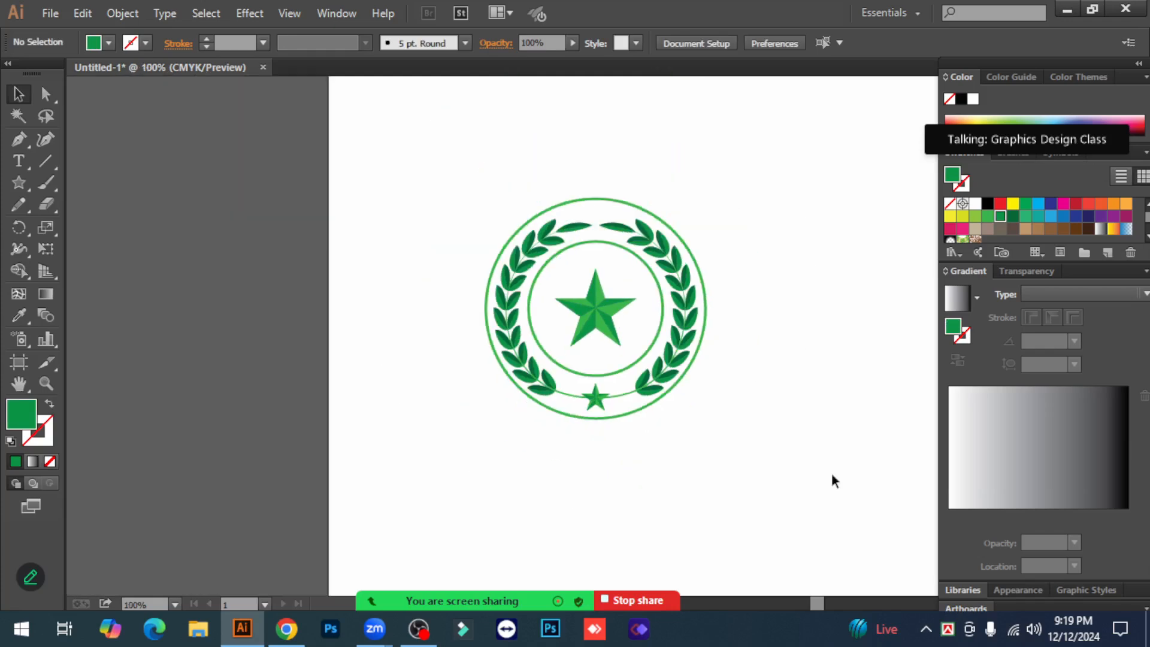
pyautogui.keyDown('ctrl'); pyautogui.click(597, 314); pyautogui.keyUp('ctrl')
pyautogui.moveTo(803, 401); pyautogui.dragTo(788, 405)
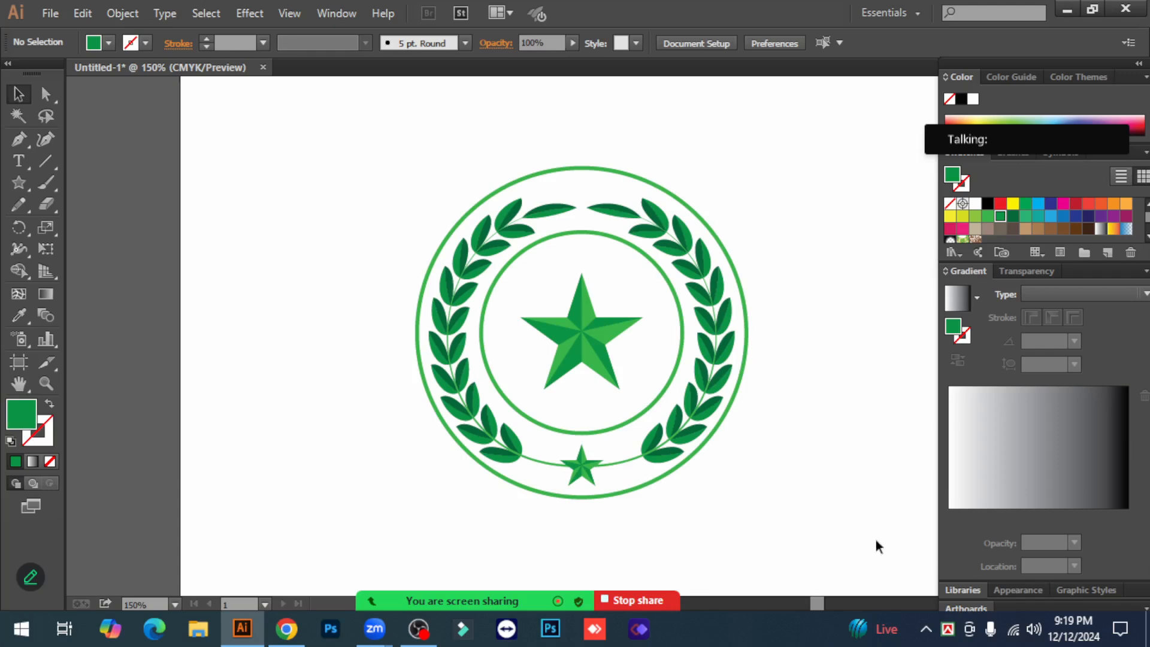
pyautogui.hotkey('ctrl', '-')
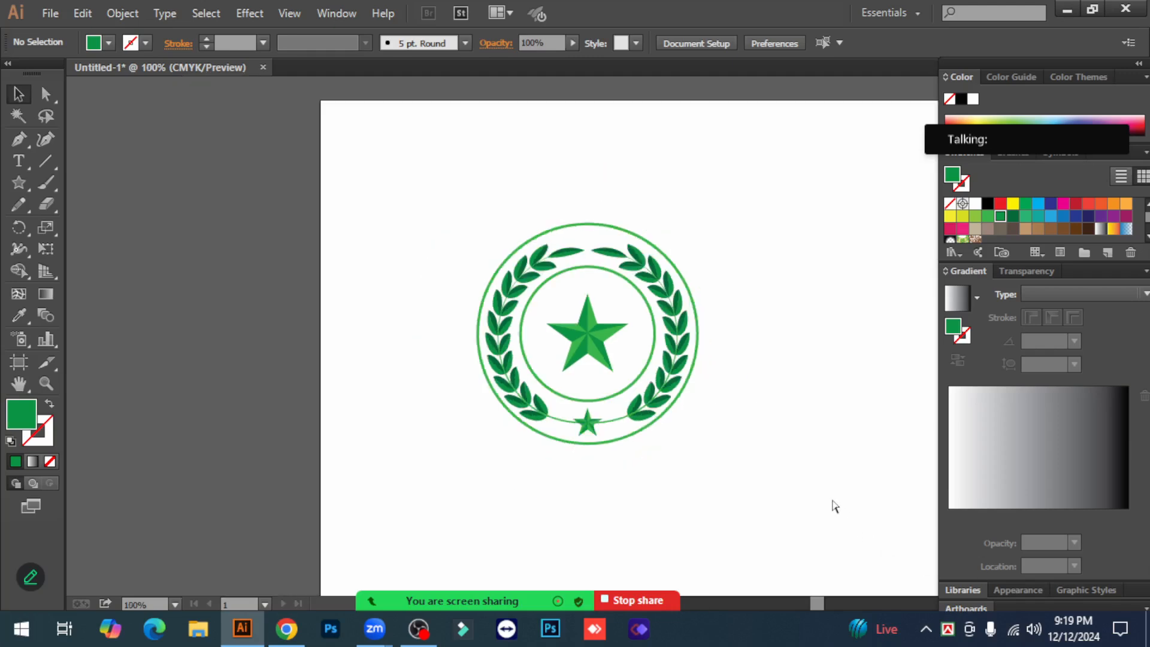
pyautogui.keyDown('ctrl'); pyautogui.click(610, 362); pyautogui.keyUp('ctrl')
pyautogui.moveTo(533, 251); pyautogui.dragTo(623, 358)
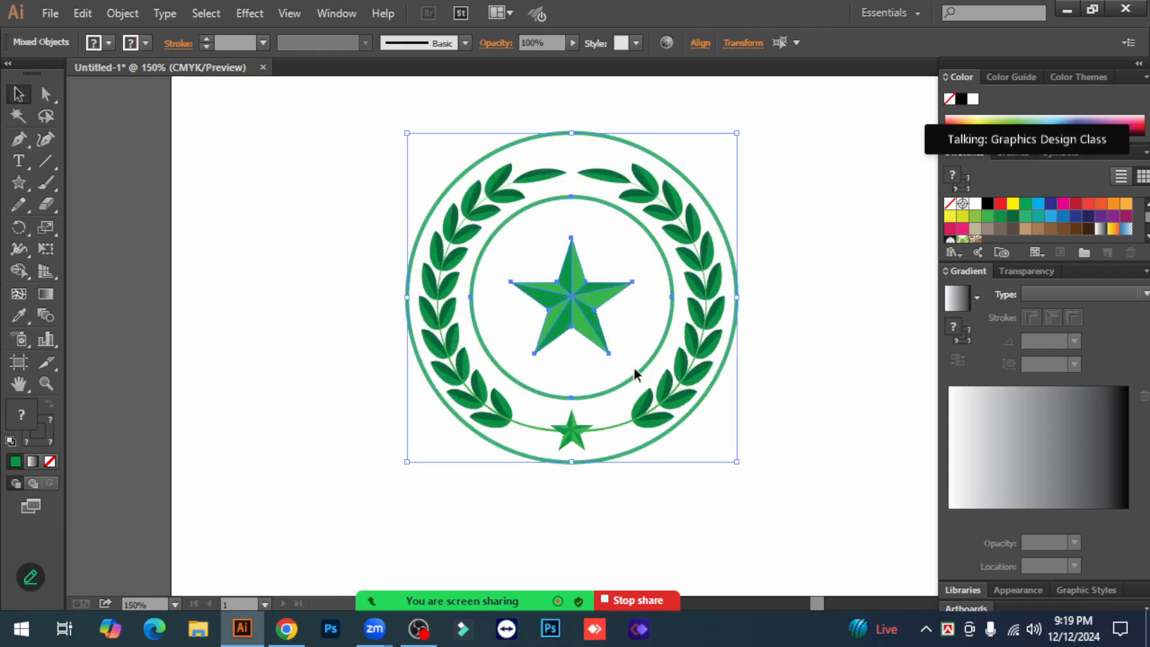
pyautogui.click(765, 421)
pyautogui.click(571, 302)
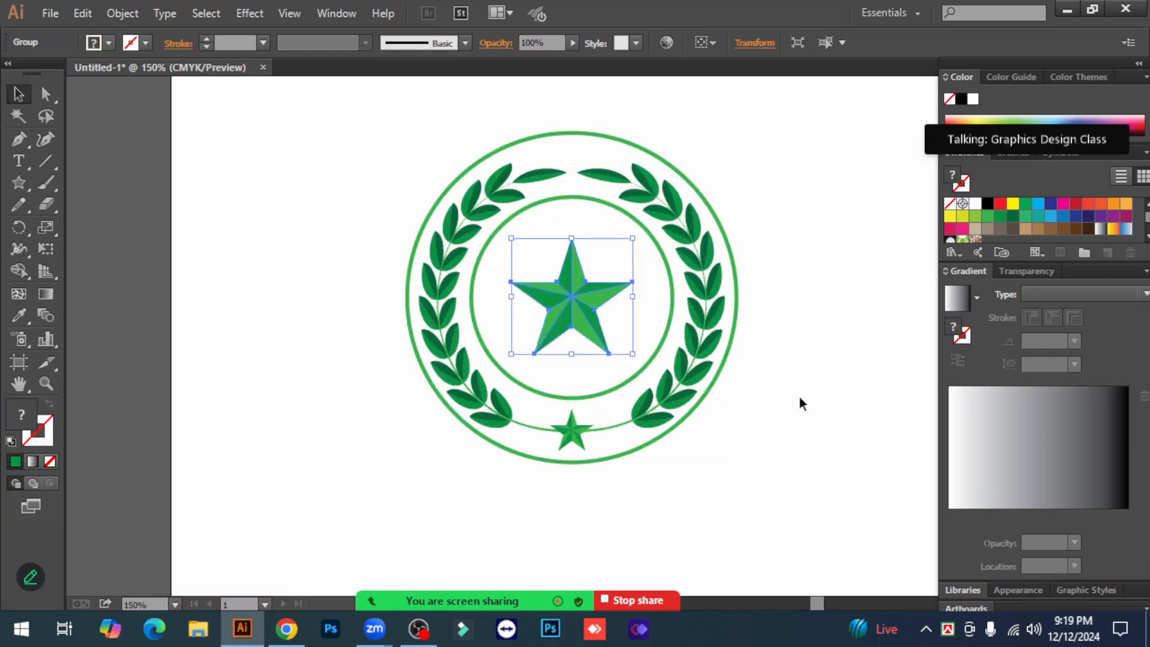
pyautogui.moveTo(632, 354); pyautogui.dragTo(646, 367)
pyautogui.click(756, 411)
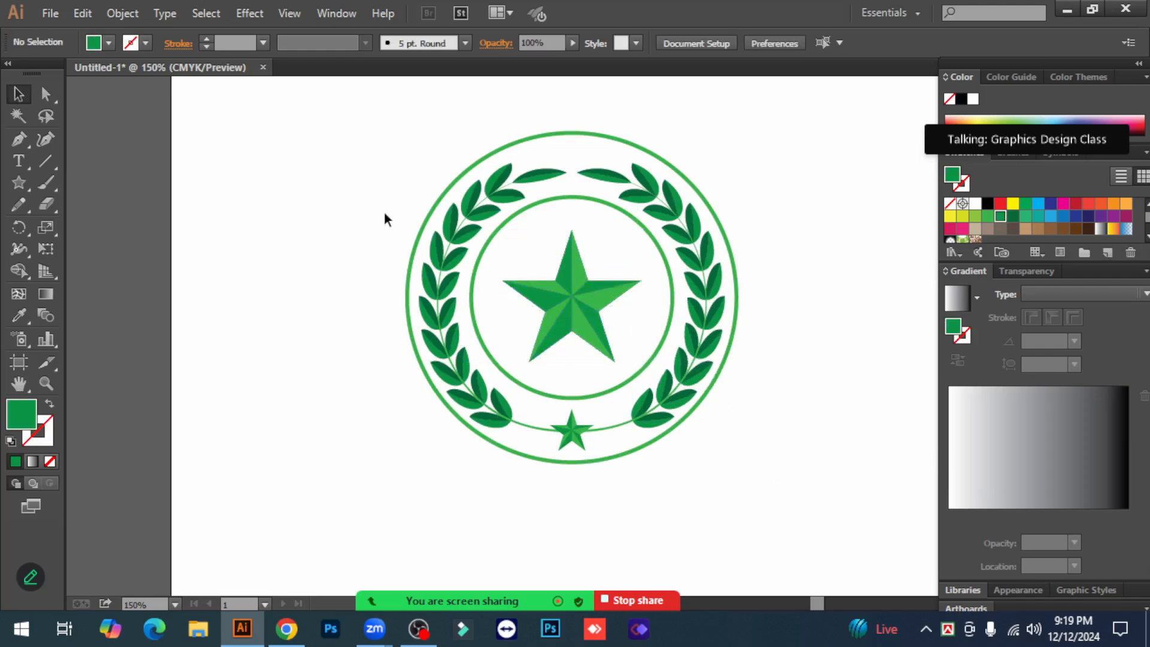
# Select the whole emblem and move it a little to the right and down on the artboard.
pyautogui.moveTo(427, 191); pyautogui.dragTo(774, 462)
pyautogui.click(687, 458)
pyautogui.click(574, 272)
pyautogui.click(908, 360)
pyautogui.hotkey('ctrl', '-')
pyautogui.hotkey('ctrl', '-')
pyautogui.scroll(1, 610, 333)
pyautogui.moveTo(622, 351); pyautogui.dragTo(574, 320)
pyautogui.moveTo(383, 160); pyautogui.dragTo(759, 490)
pyautogui.moveTo(548, 305); pyautogui.dragTo(595, 327)
pyautogui.click(749, 390)
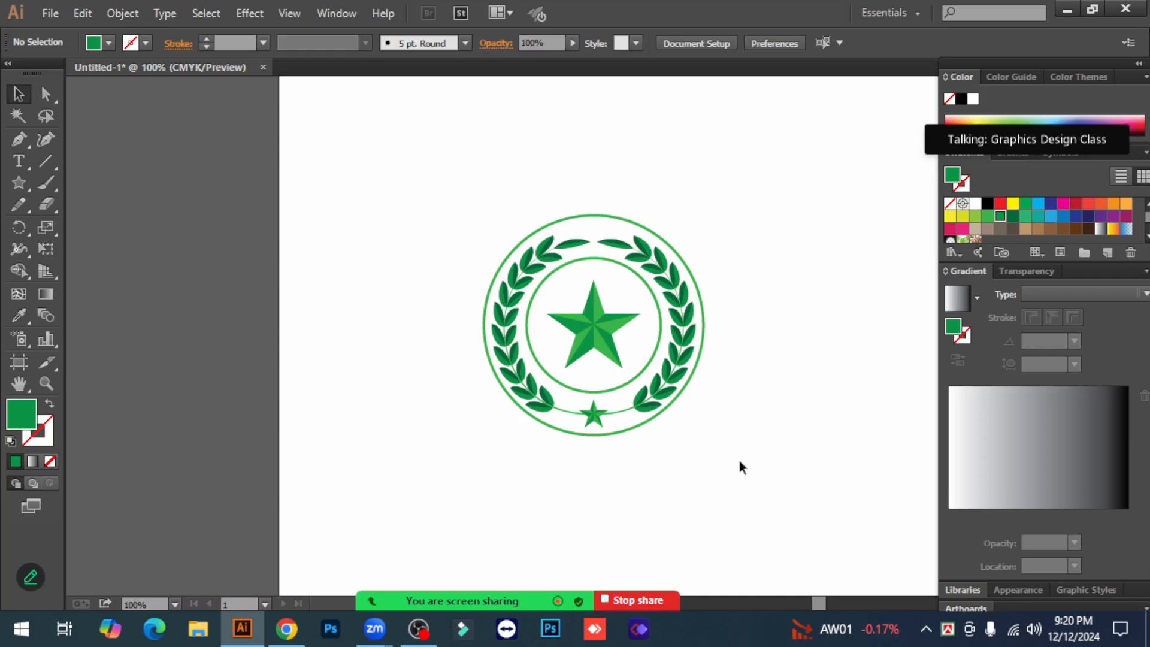
pyautogui.moveTo(500, 238); pyautogui.dragTo(747, 485)
pyautogui.click(739, 346)
pyautogui.moveTo(488, 198); pyautogui.dragTo(451, 275)
pyautogui.moveTo(436, 208); pyautogui.dragTo(749, 443)
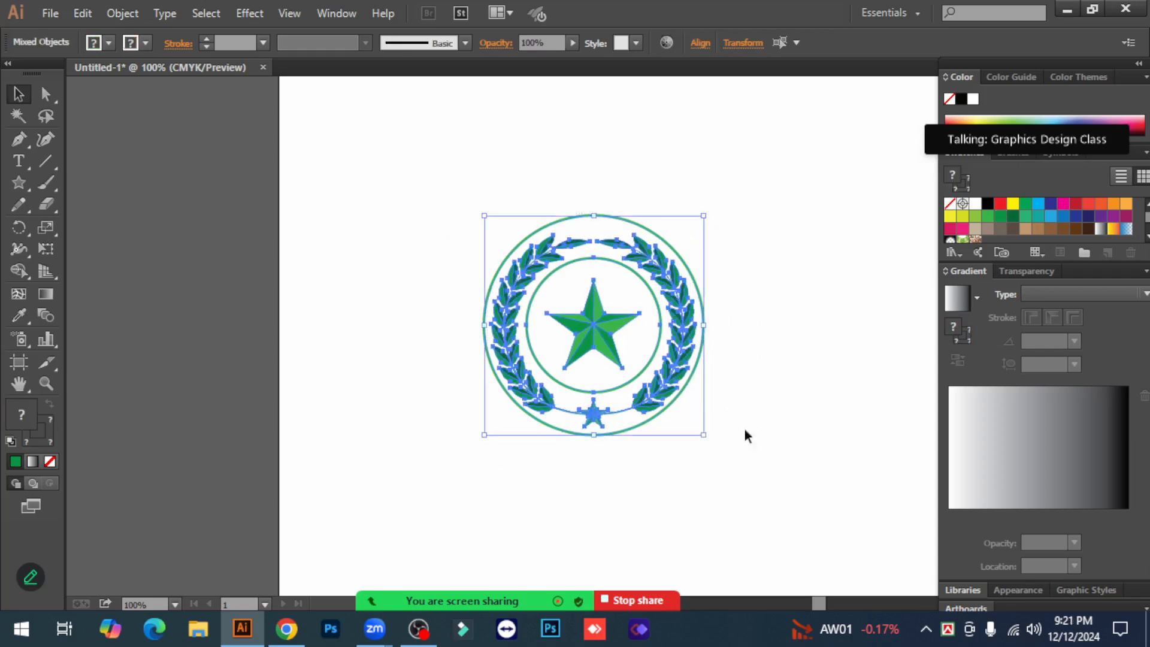
pyautogui.click(733, 335)
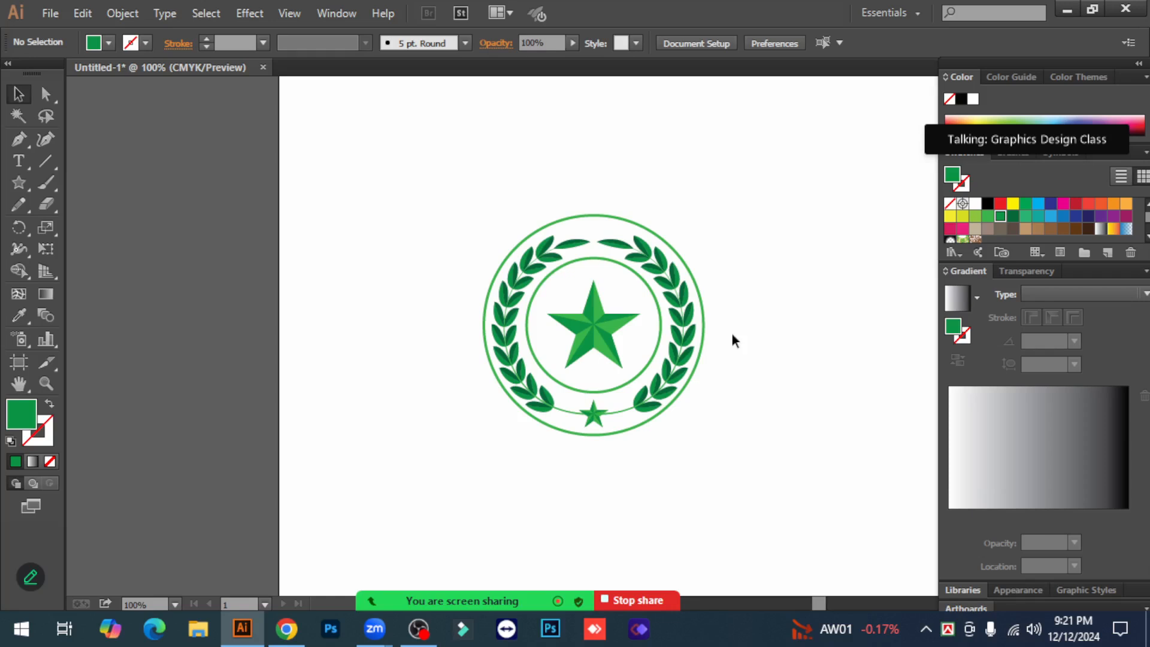
pyautogui.moveTo(426, 193); pyautogui.dragTo(753, 393)
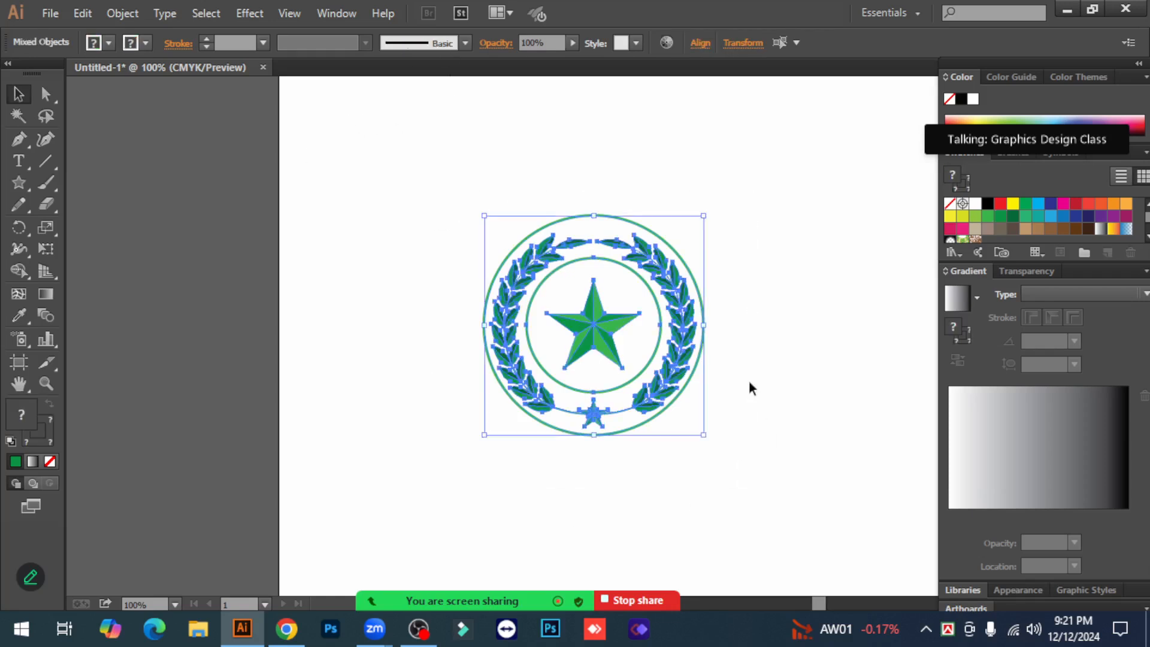
pyautogui.click(745, 361)
pyautogui.click(595, 330)
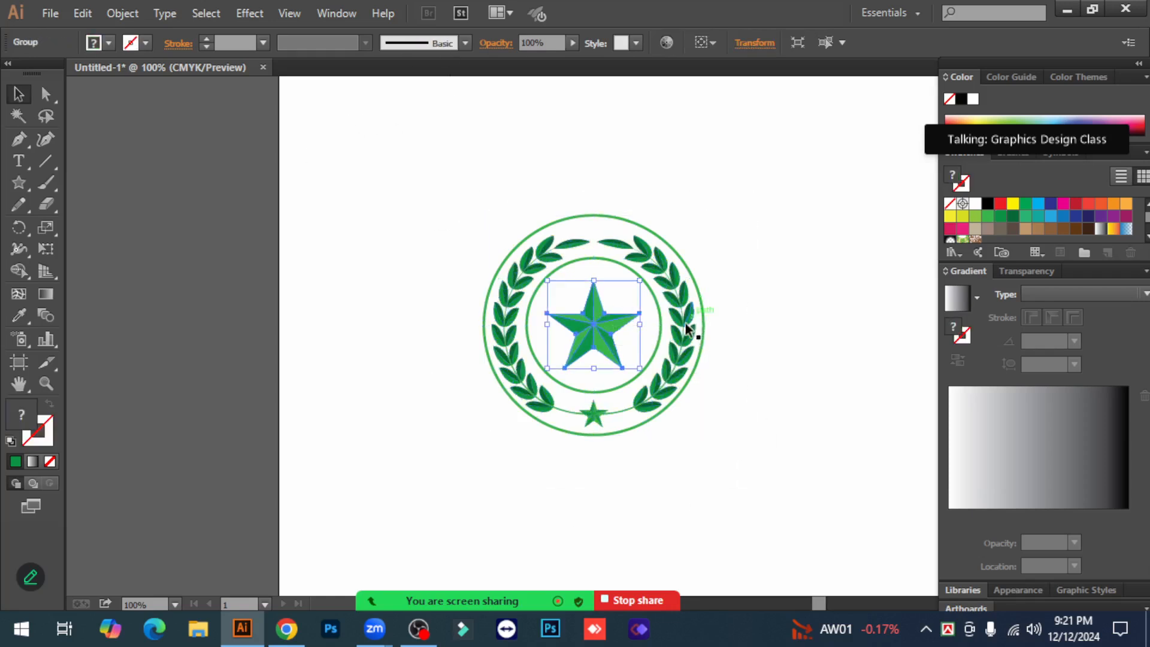
pyautogui.click(765, 343)
pyautogui.moveTo(472, 178); pyautogui.dragTo(801, 508)
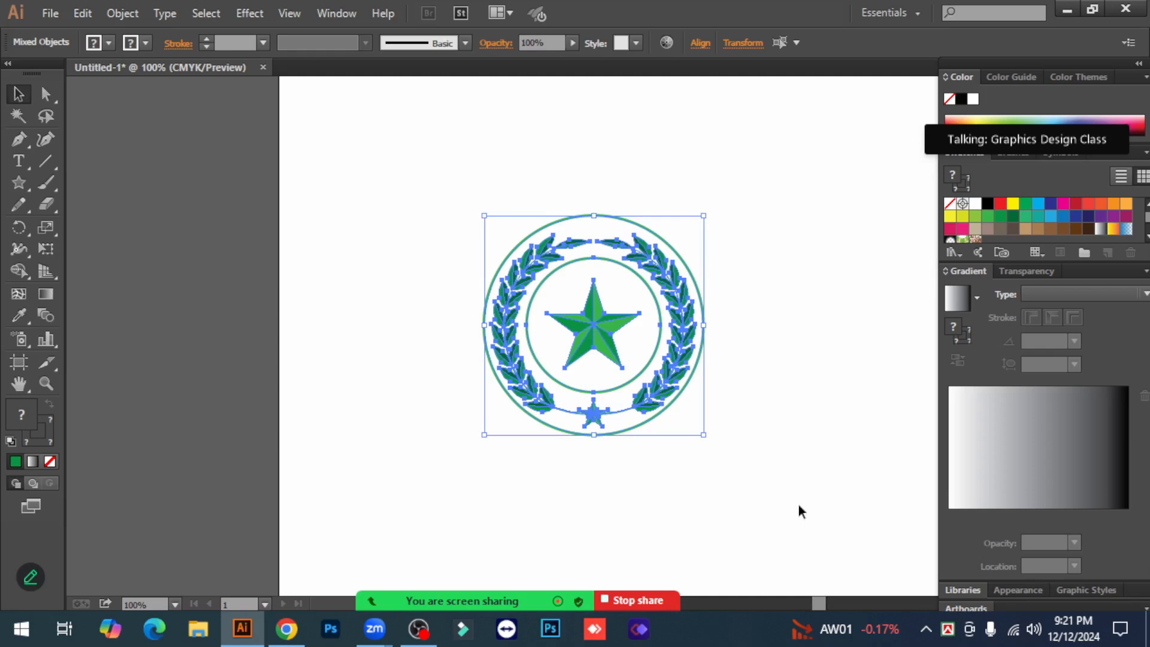
pyautogui.moveTo(779, 454); pyautogui.dragTo(434, 243)
pyautogui.click(747, 470)
pyautogui.hotkey('ctrl', 'a')
pyautogui.click(718, 325)
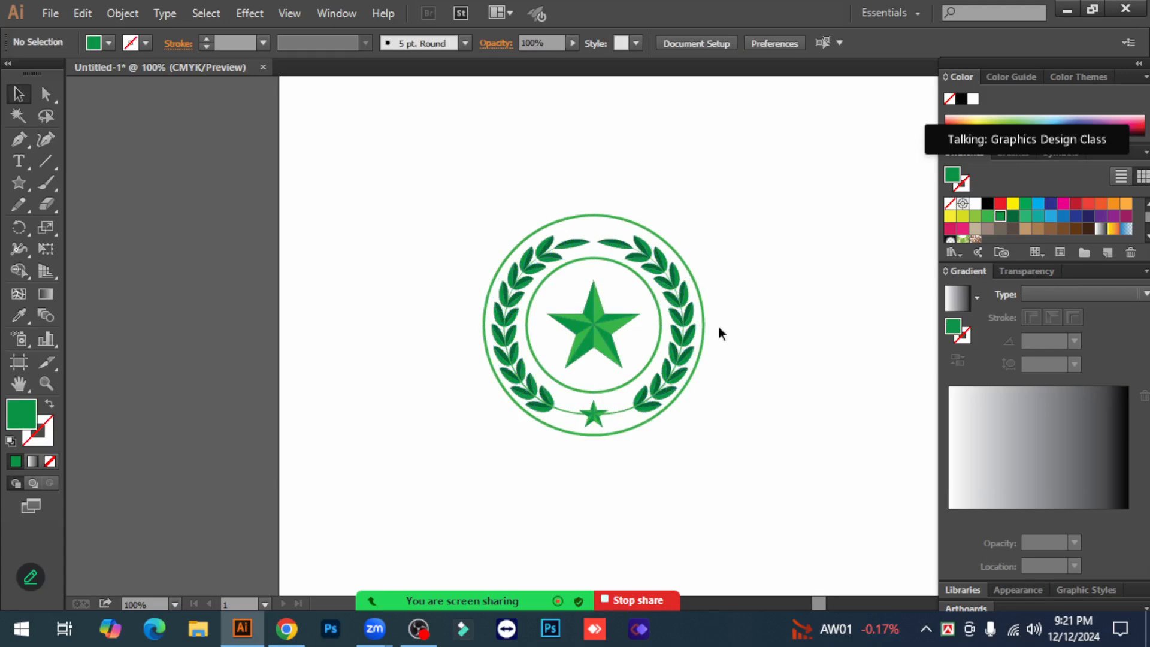
# Try moving the laurel wreath away to the right of the circles and undo the move.
pyautogui.click(688, 300)
pyautogui.click(775, 334)
pyautogui.click(667, 283)
pyautogui.moveTo(666, 282); pyautogui.dragTo(790, 281)
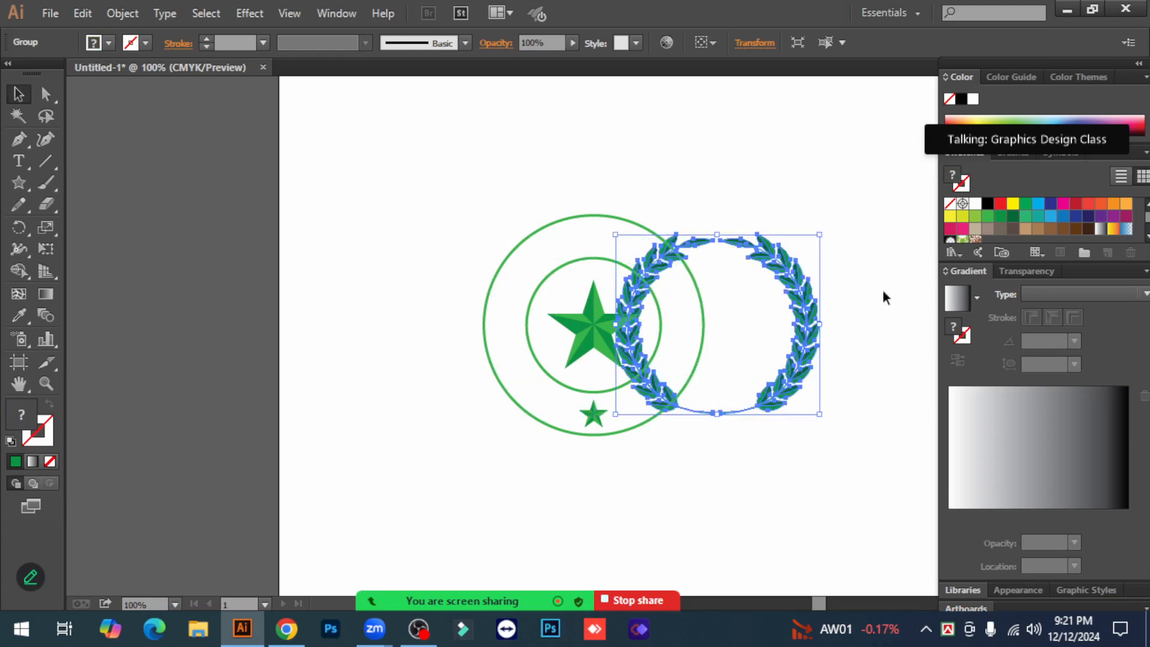
pyautogui.hotkey('ctrl', 'z')
pyautogui.hotkey('ctrl', 'z')
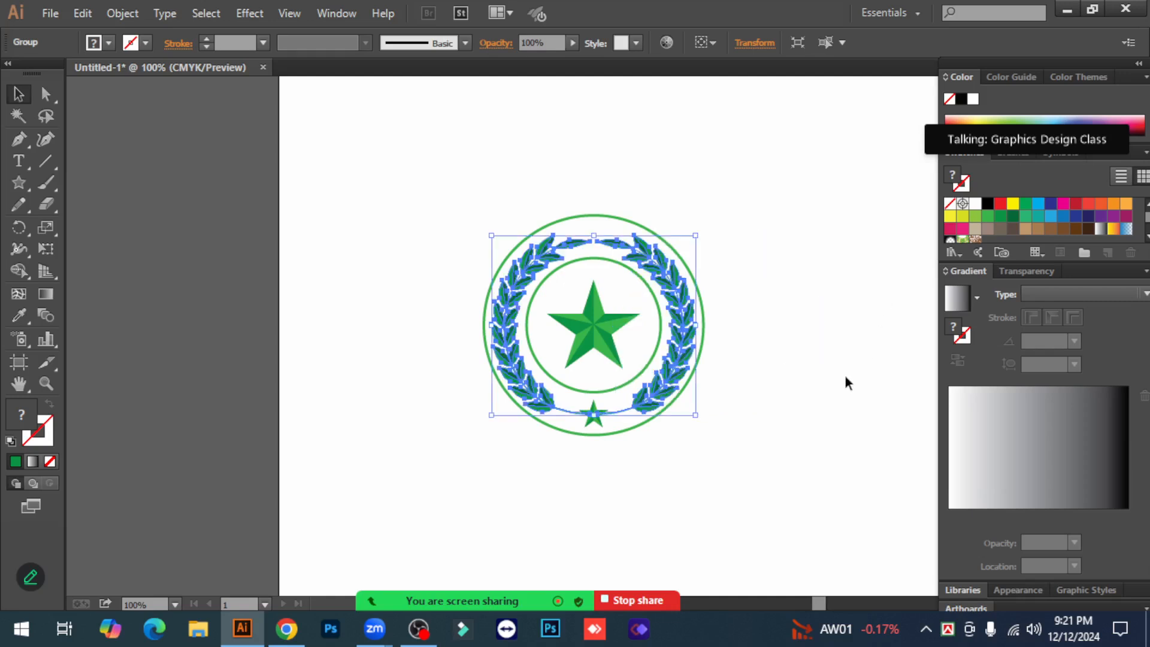
pyautogui.click(786, 369)
pyautogui.rightClick(639, 254)
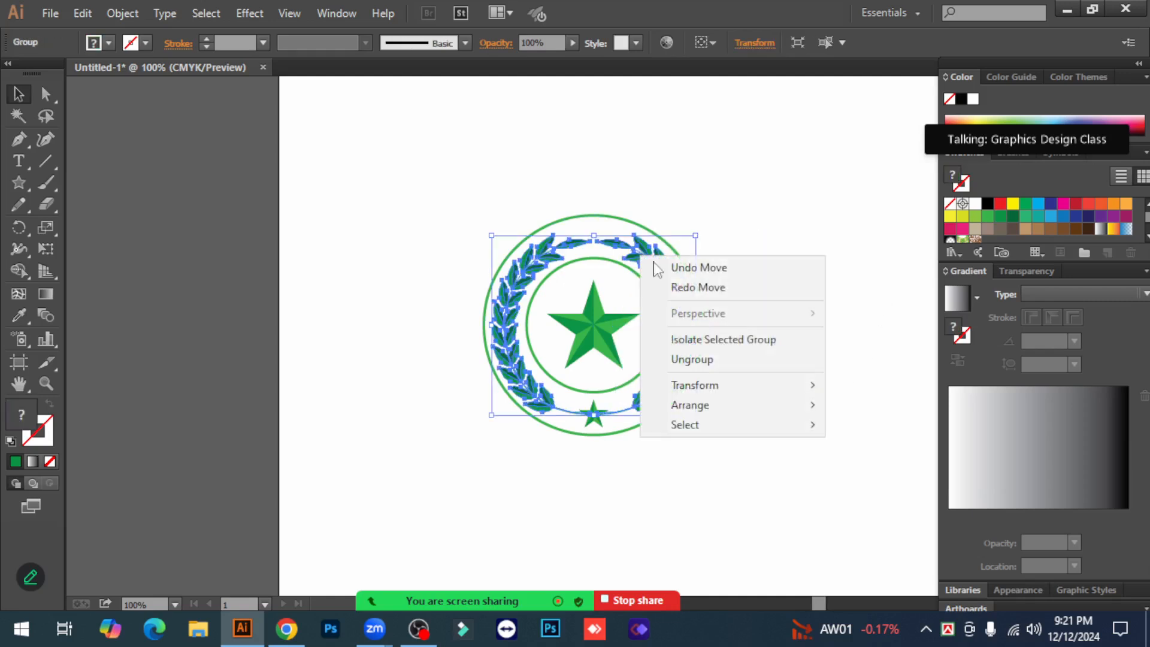
pyautogui.click(845, 288)
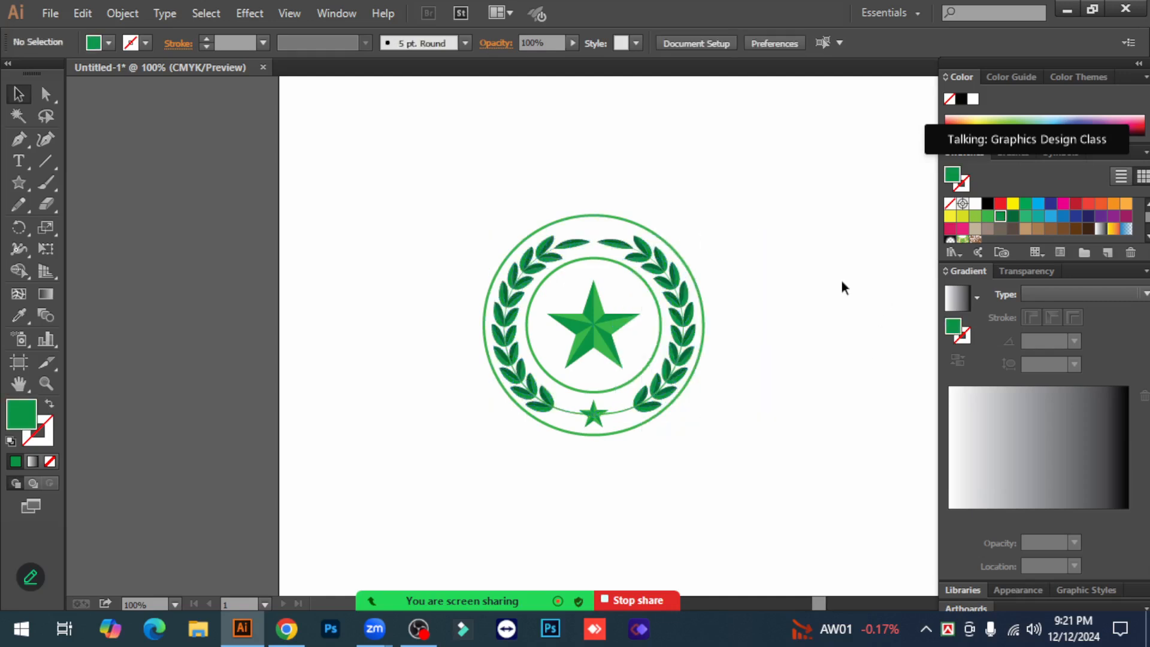
pyautogui.click(674, 282)
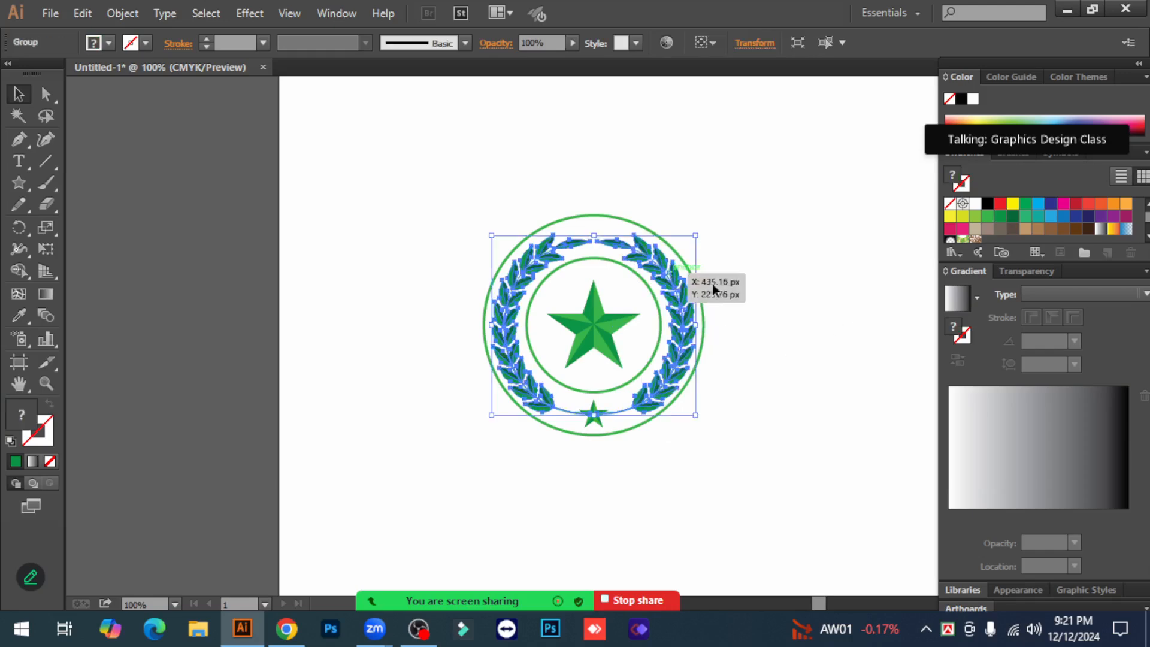
pyautogui.click(821, 324)
pyautogui.moveTo(558, 149); pyautogui.dragTo(782, 378)
pyautogui.click(782, 378)
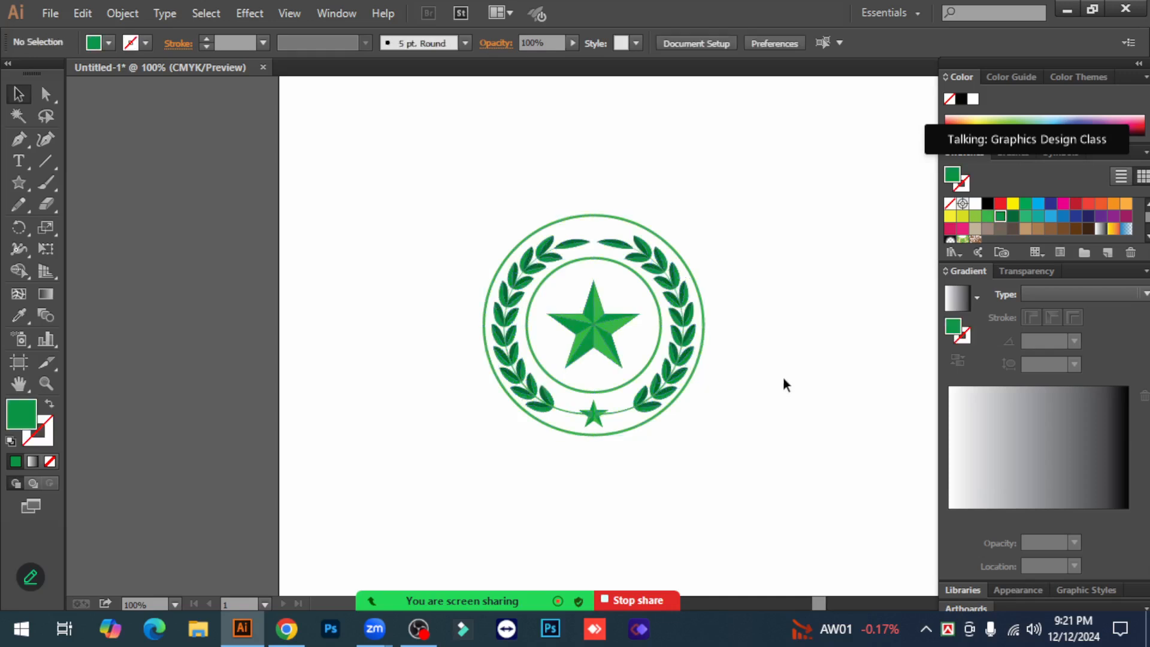
pyautogui.click(684, 324)
pyautogui.click(781, 326)
pyautogui.click(684, 311)
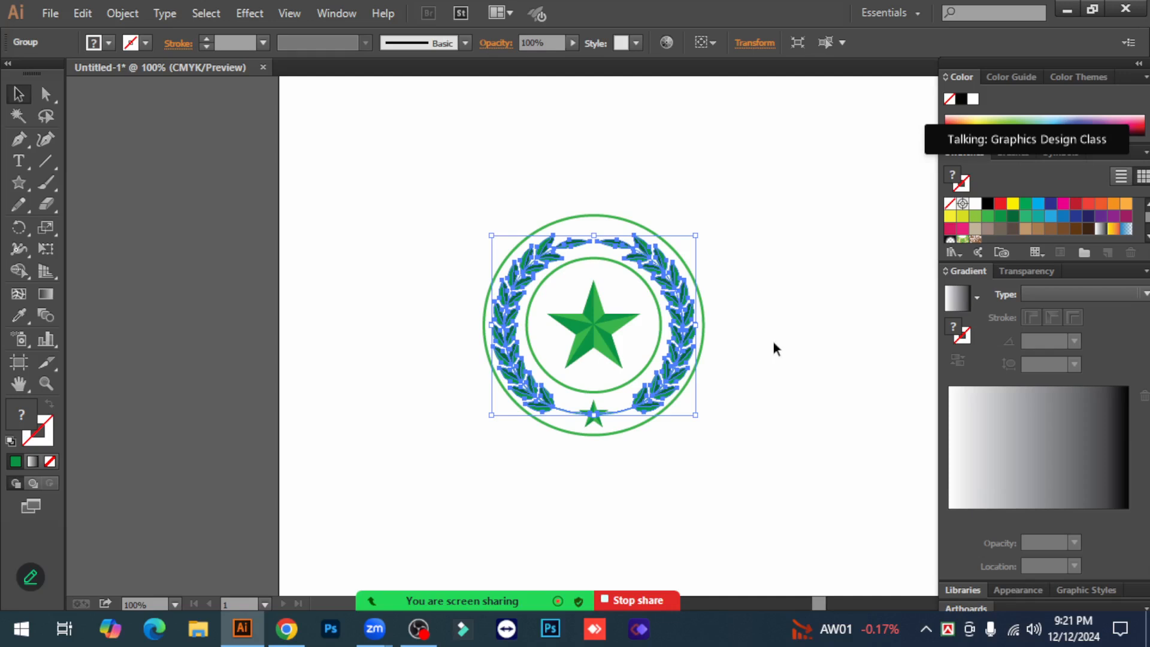
pyautogui.click(790, 337)
pyautogui.moveTo(438, 178); pyautogui.dragTo(726, 480)
pyautogui.click(760, 362)
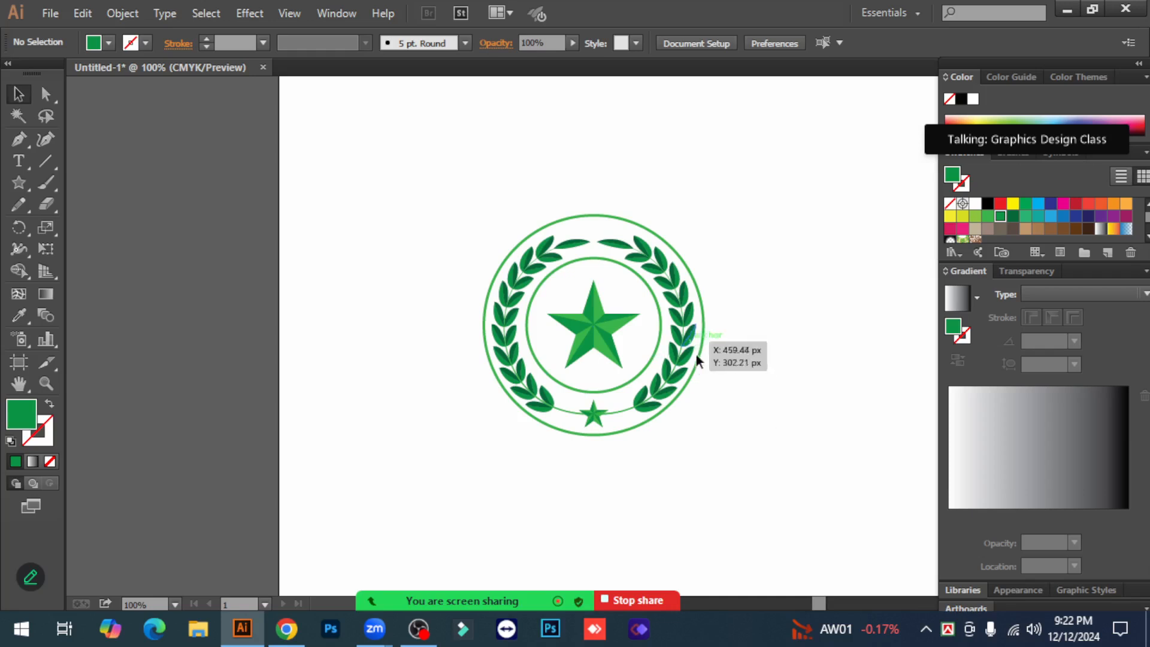
pyautogui.click(593, 413)
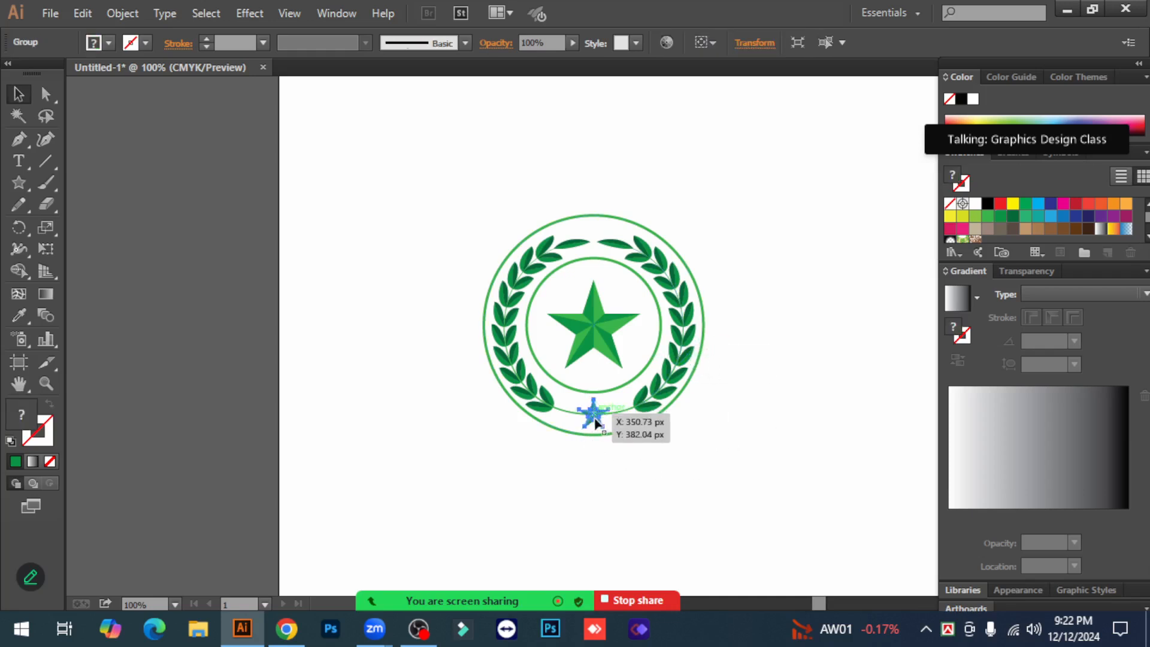
pyautogui.click(649, 466)
pyautogui.click(600, 422)
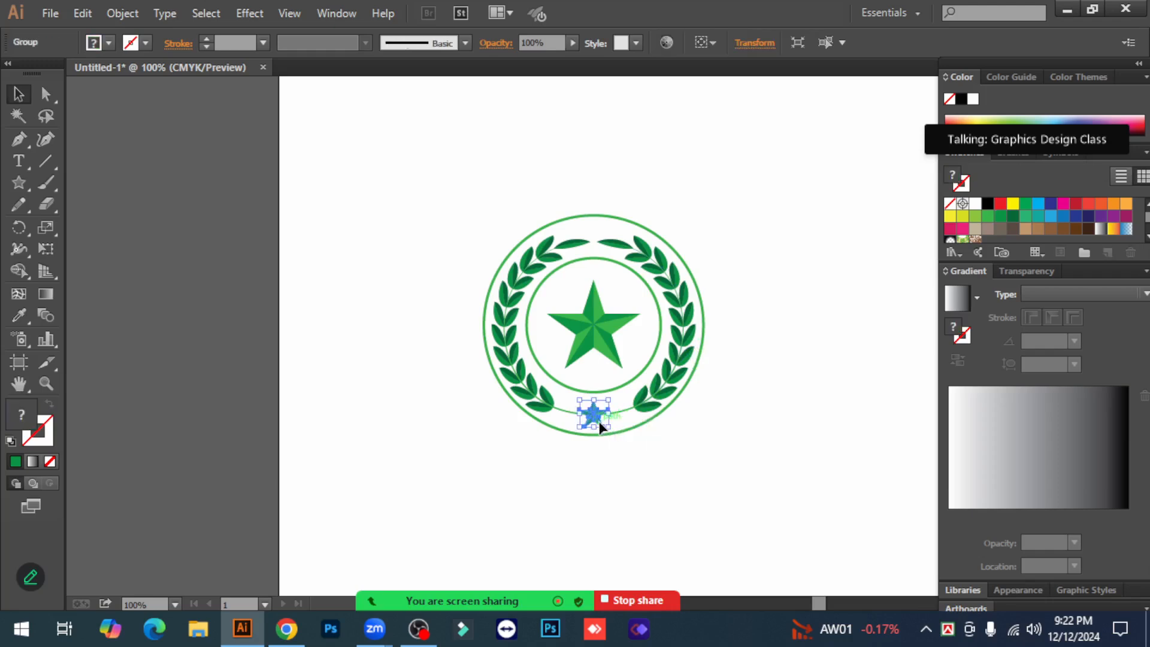
pyautogui.click(663, 471)
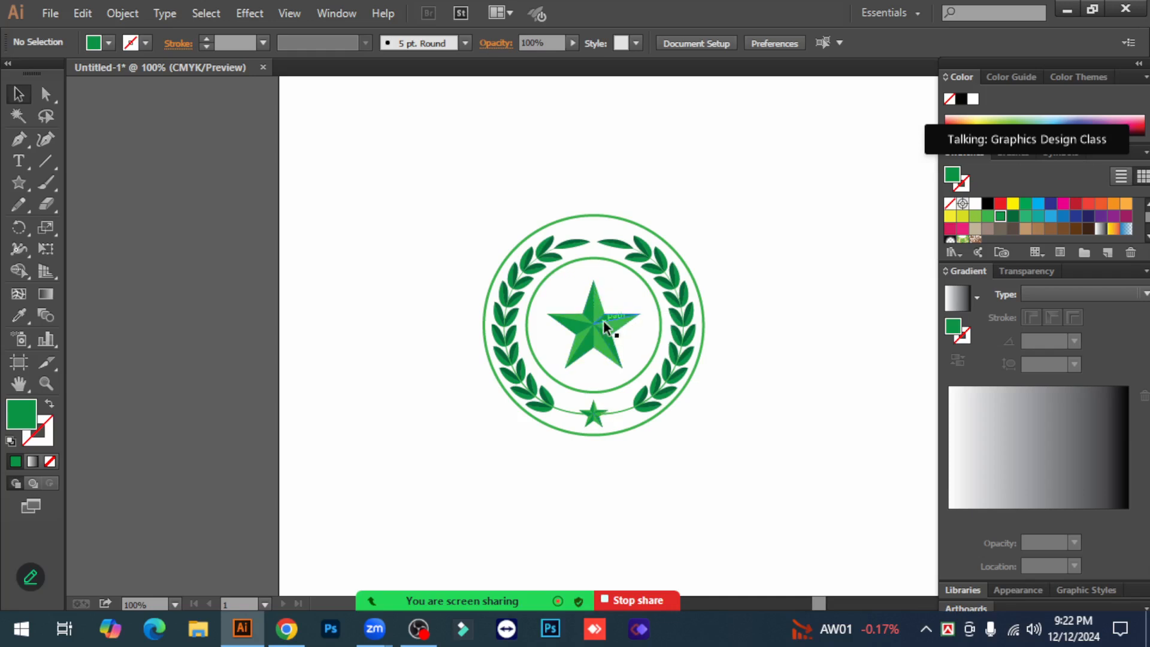
pyautogui.click(598, 412)
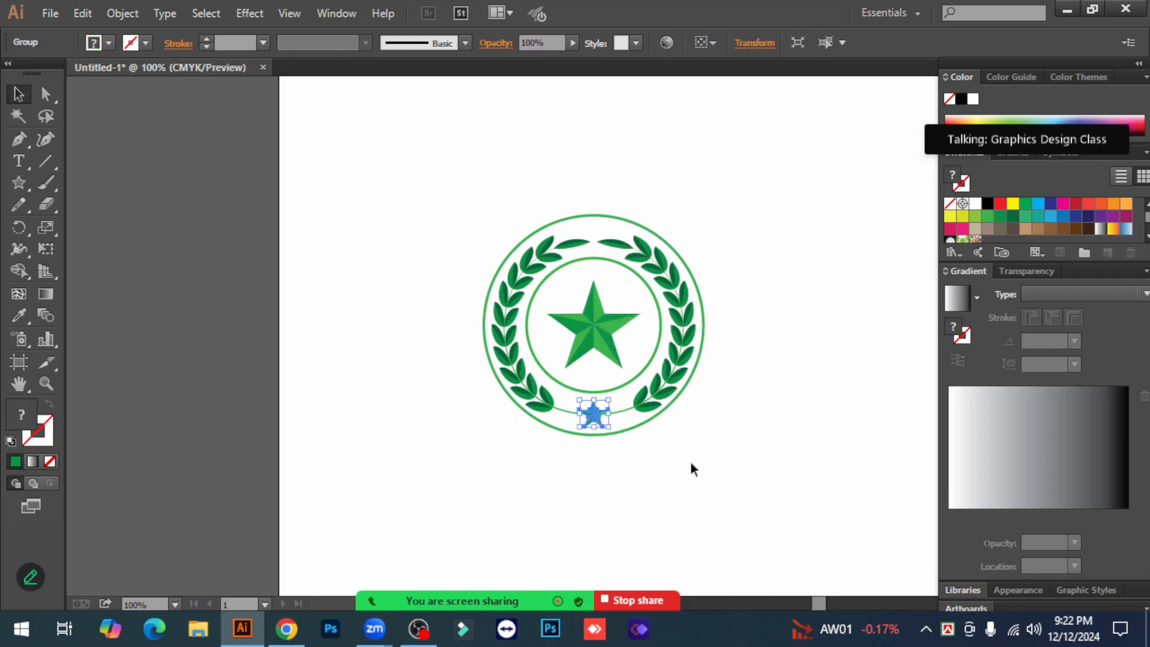
pyautogui.click(692, 462)
pyautogui.moveTo(591, 417); pyautogui.dragTo(591, 414)
pyautogui.click(616, 314)
pyautogui.click(768, 409)
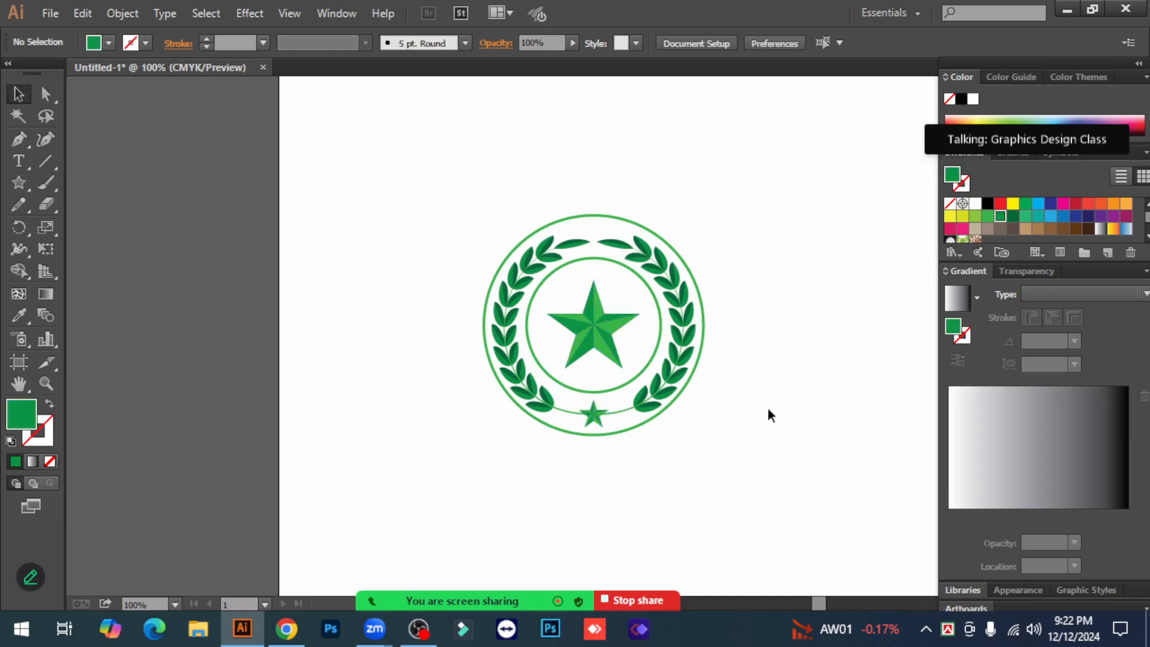
# Select the whole emblem, enlarge it about its centre with its proportions kept, and move it slightly to the right.
pyautogui.moveTo(505, 231); pyautogui.dragTo(770, 465)
pyautogui.moveTo(695, 460); pyautogui.dragTo(673, 457)
pyautogui.moveTo(332, 172); pyautogui.dragTo(665, 503)
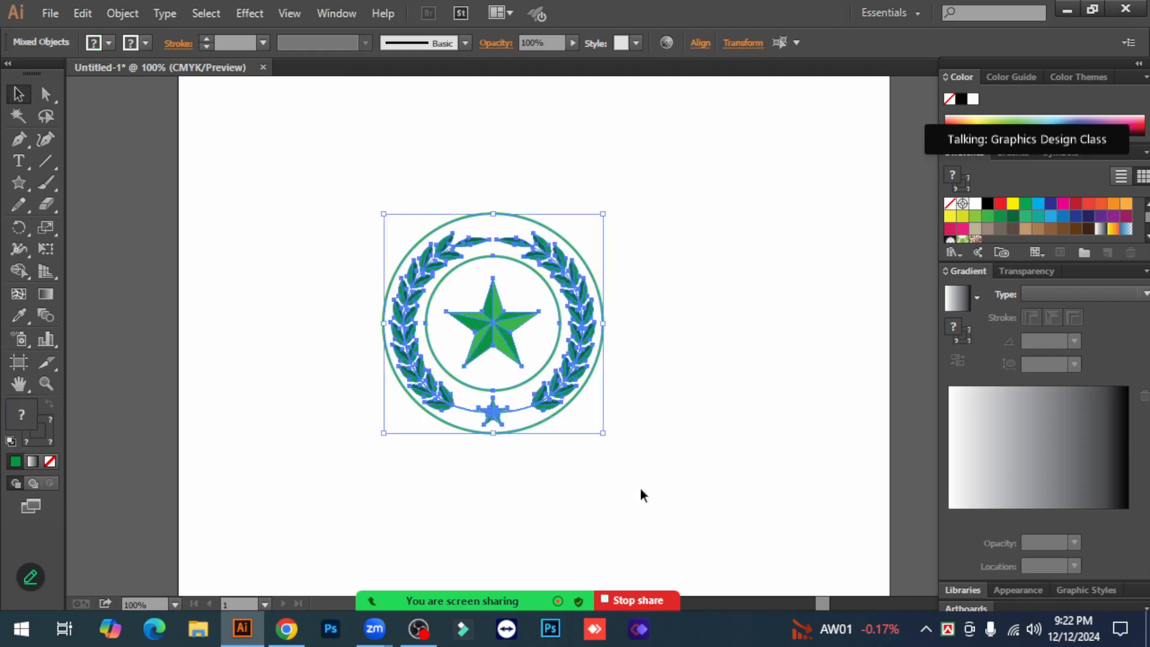
pyautogui.moveTo(602, 434); pyautogui.dragTo(637, 467)
pyautogui.moveTo(492, 325); pyautogui.dragTo(519, 323)
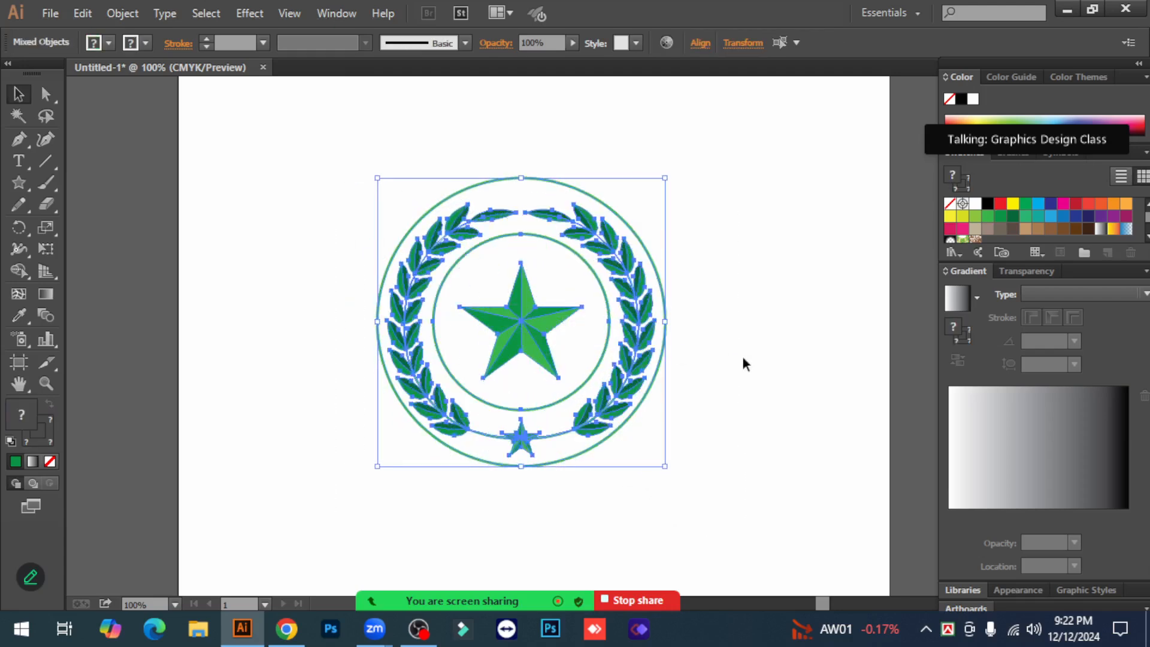
pyautogui.click(743, 357)
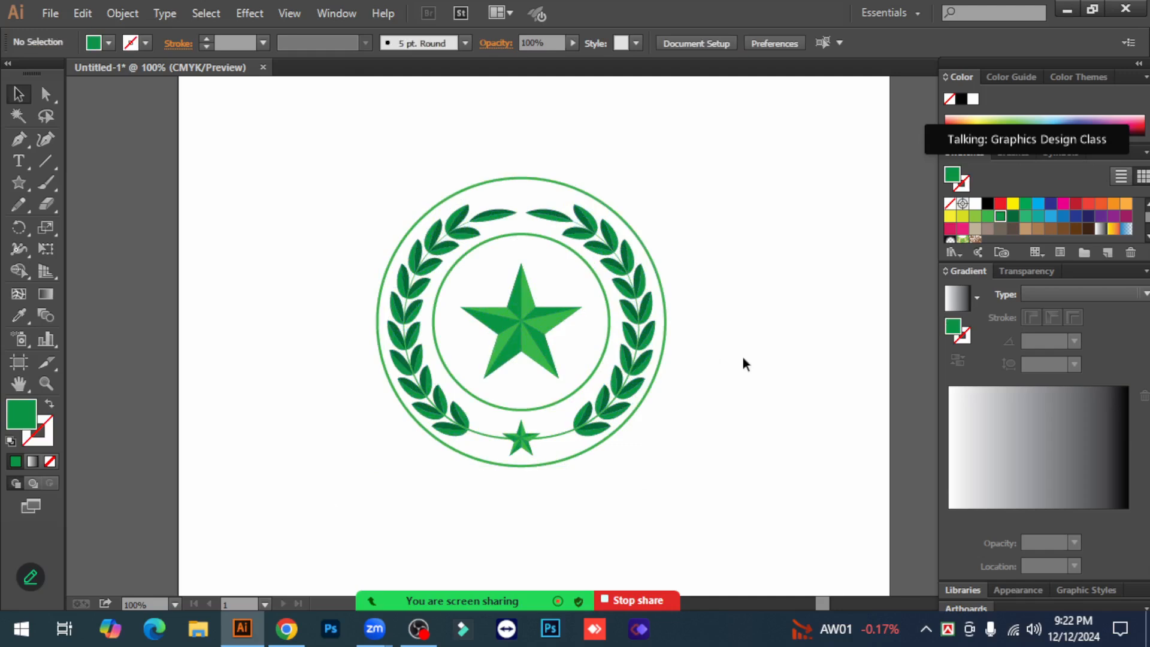
# Recolour the inner circle's outline dark green and leave the circle without a fill.
pyautogui.click(610, 309)
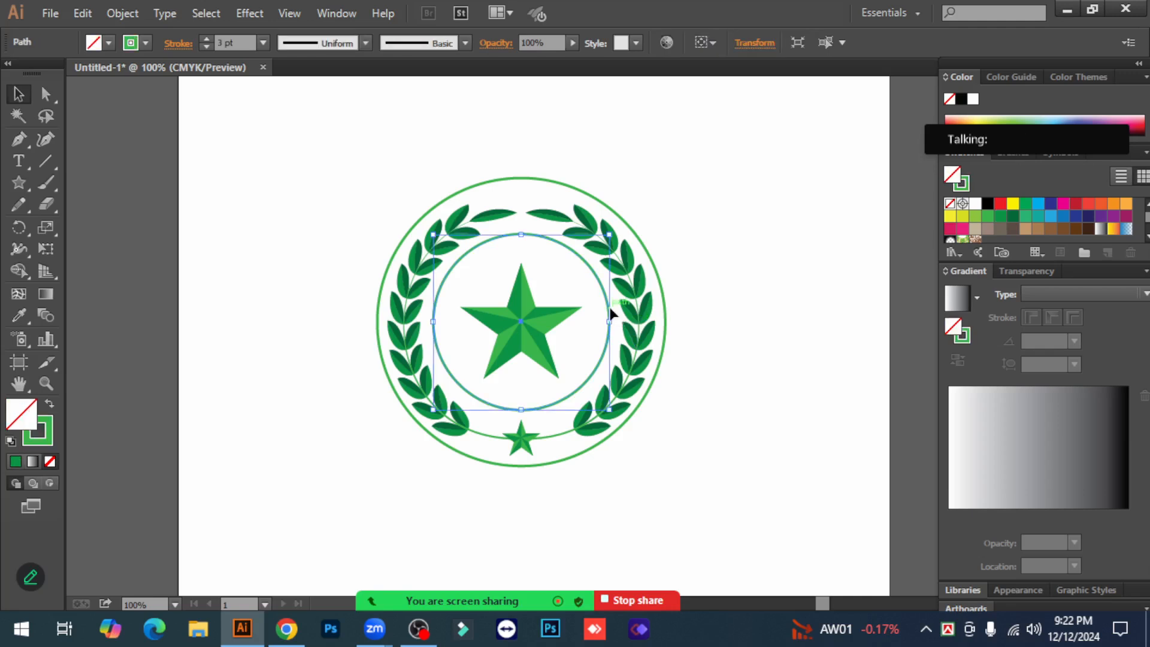
pyautogui.click(1013, 215)
pyautogui.click(50, 406)
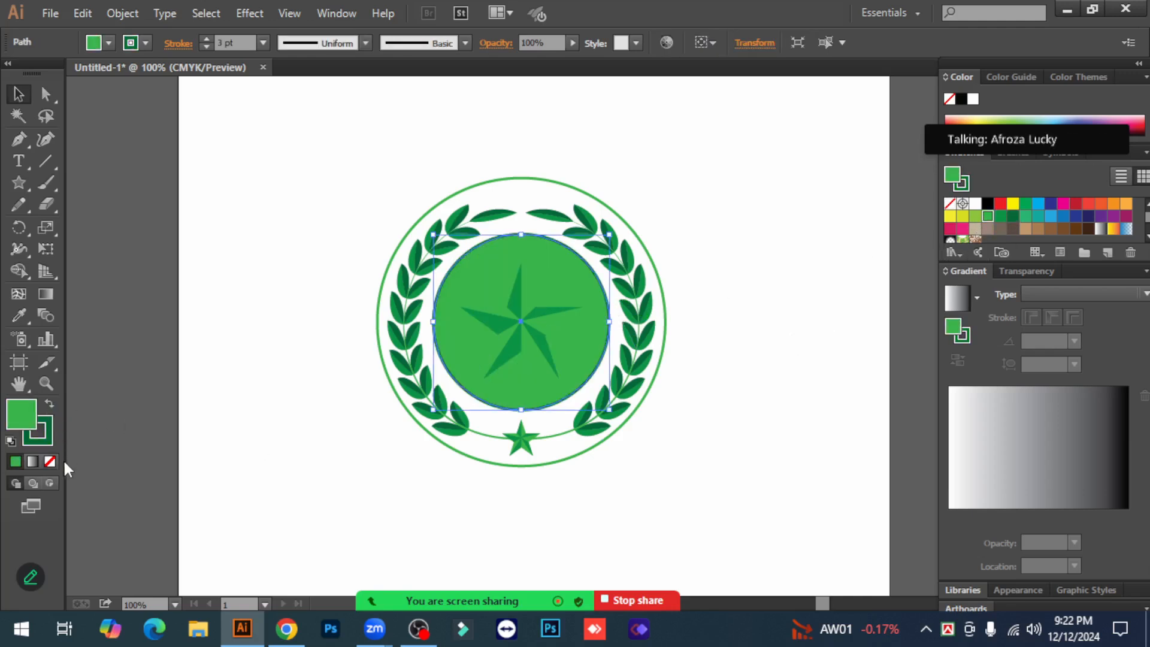
pyautogui.click(50, 461)
pyautogui.click(347, 471)
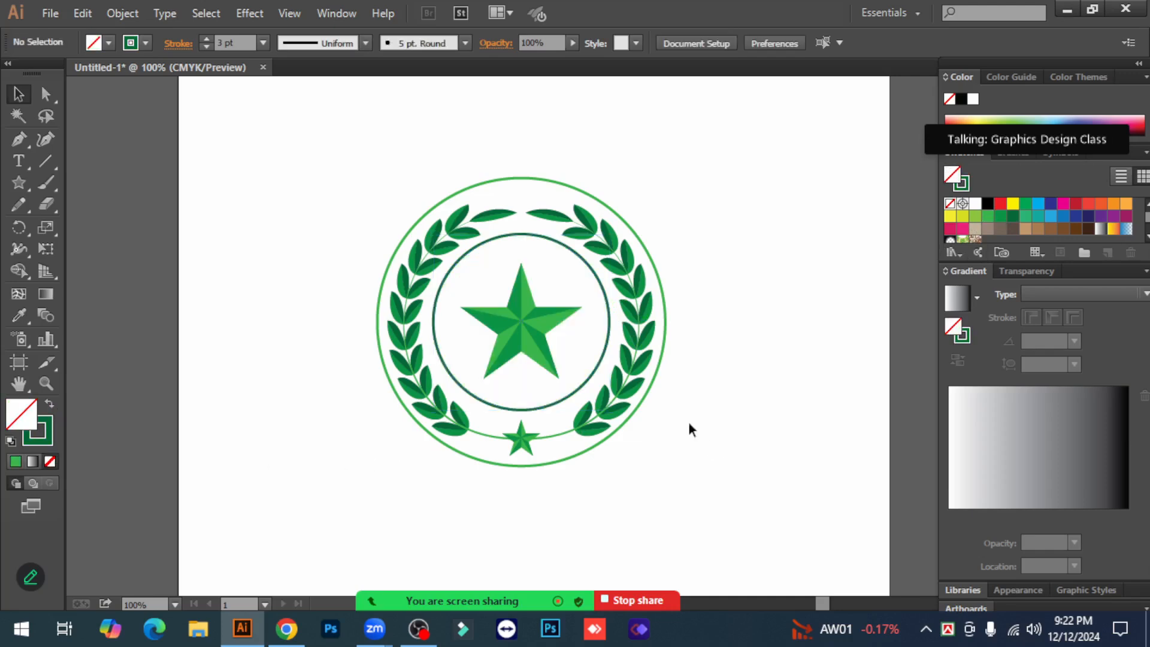
pyautogui.scroll(1, 713, 426)
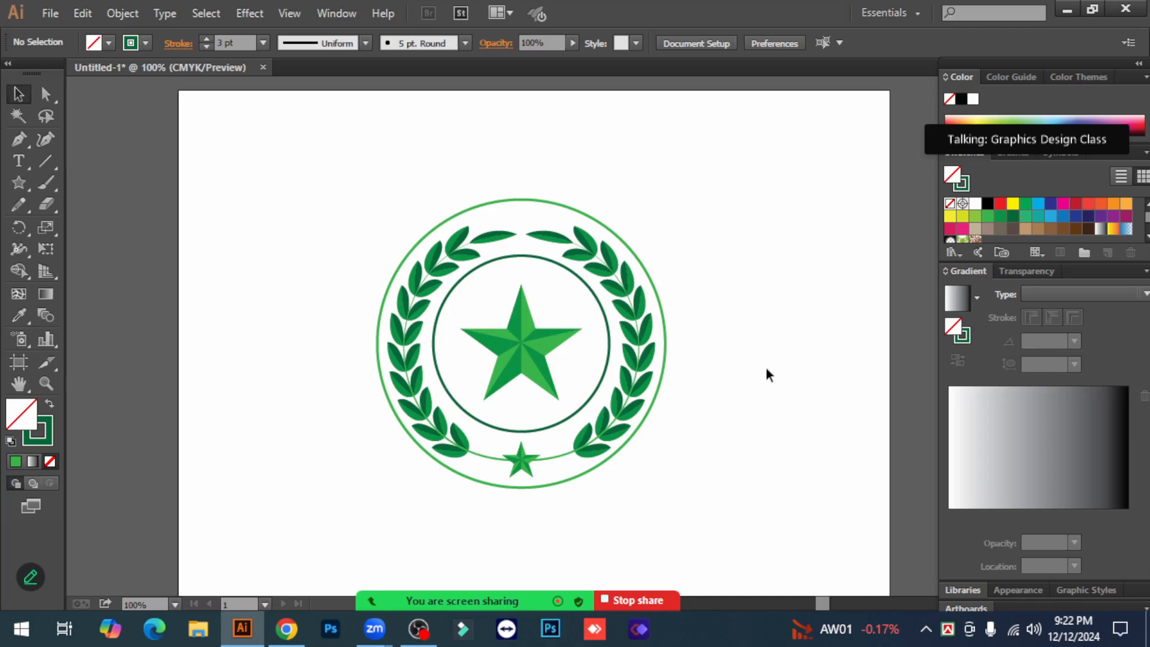
pyautogui.scroll(-1, 767, 369)
pyautogui.scroll(-1, 768, 374)
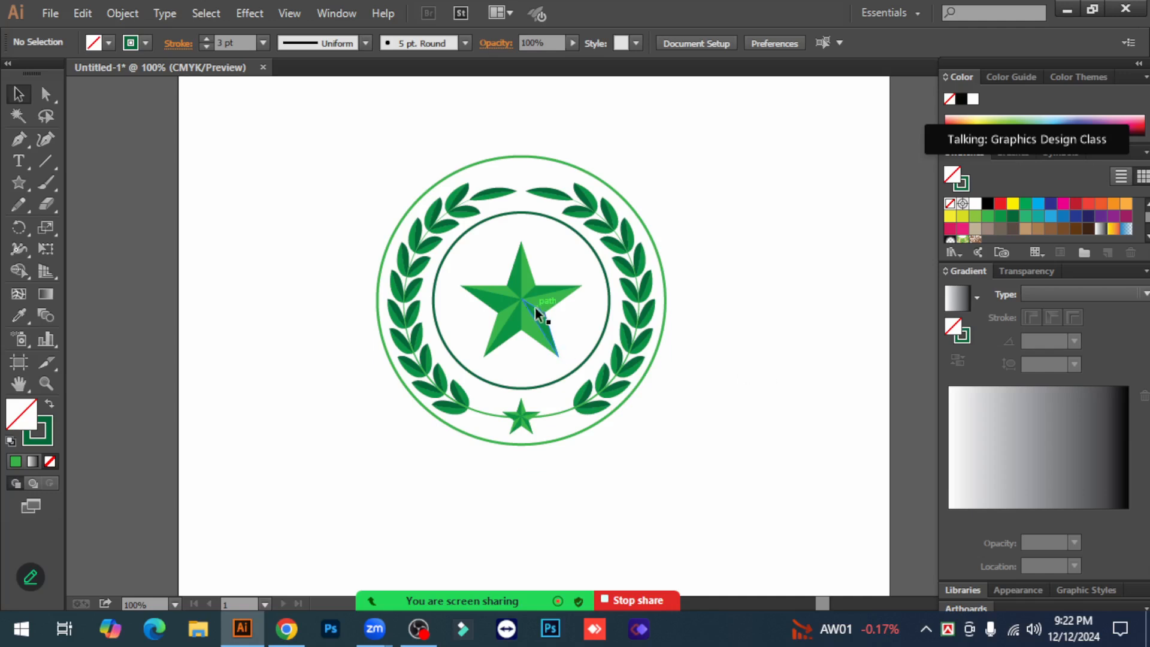
pyautogui.click(534, 307)
pyautogui.click(752, 350)
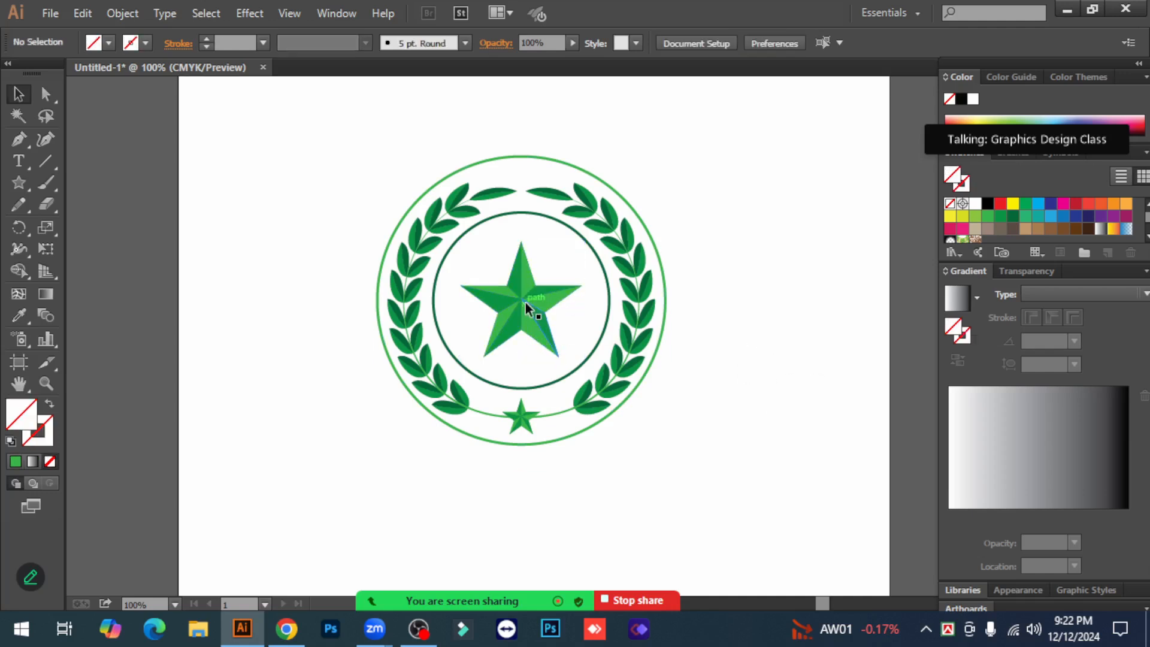
pyautogui.click(566, 324)
pyautogui.click(776, 391)
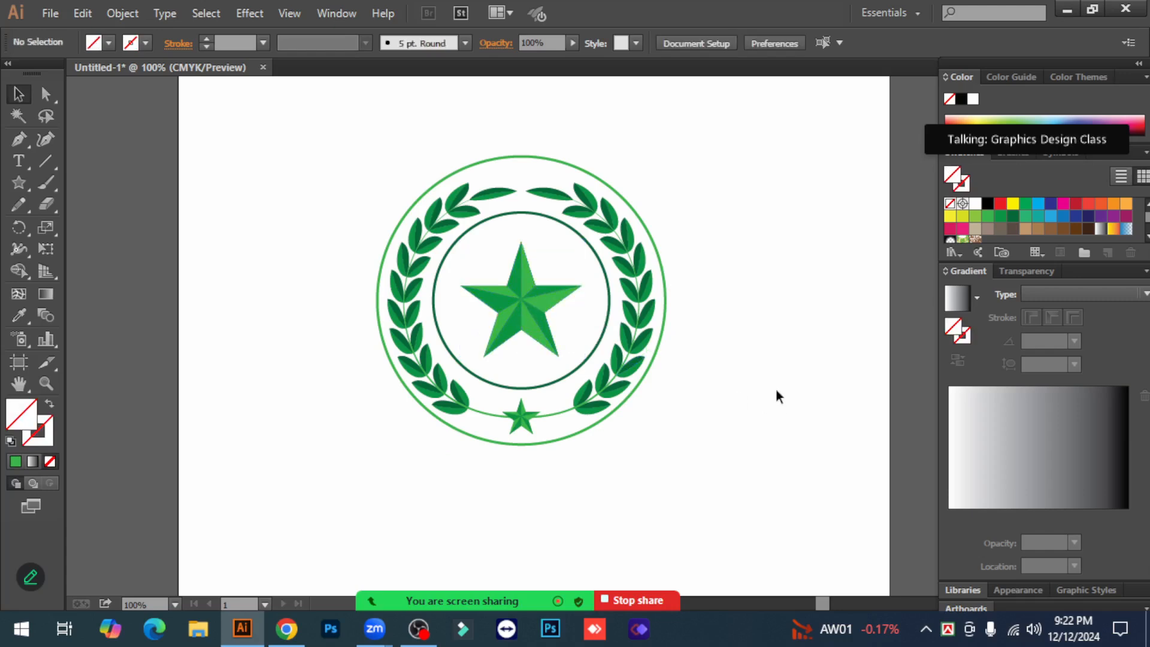
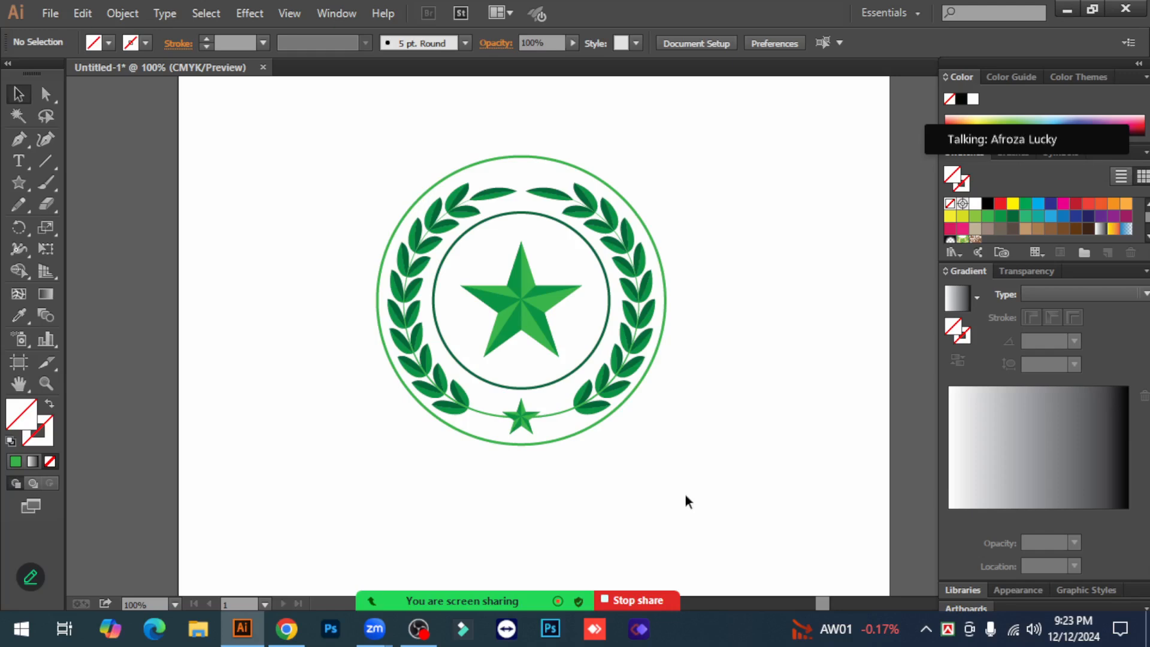
# Select the whole emblem and expand its fills and strokes into outlined shapes.
pyautogui.hotkey('ctrl', '-')
pyautogui.moveTo(444, 200); pyautogui.dragTo(724, 518)
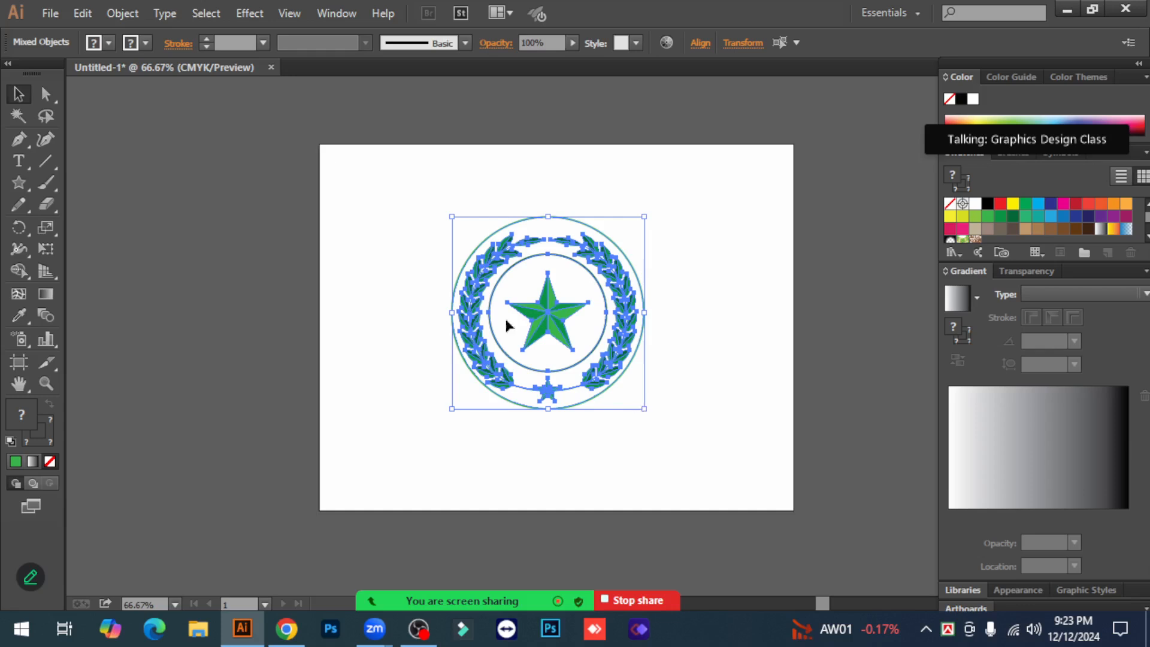
pyautogui.click(123, 14)
pyautogui.click(199, 183)
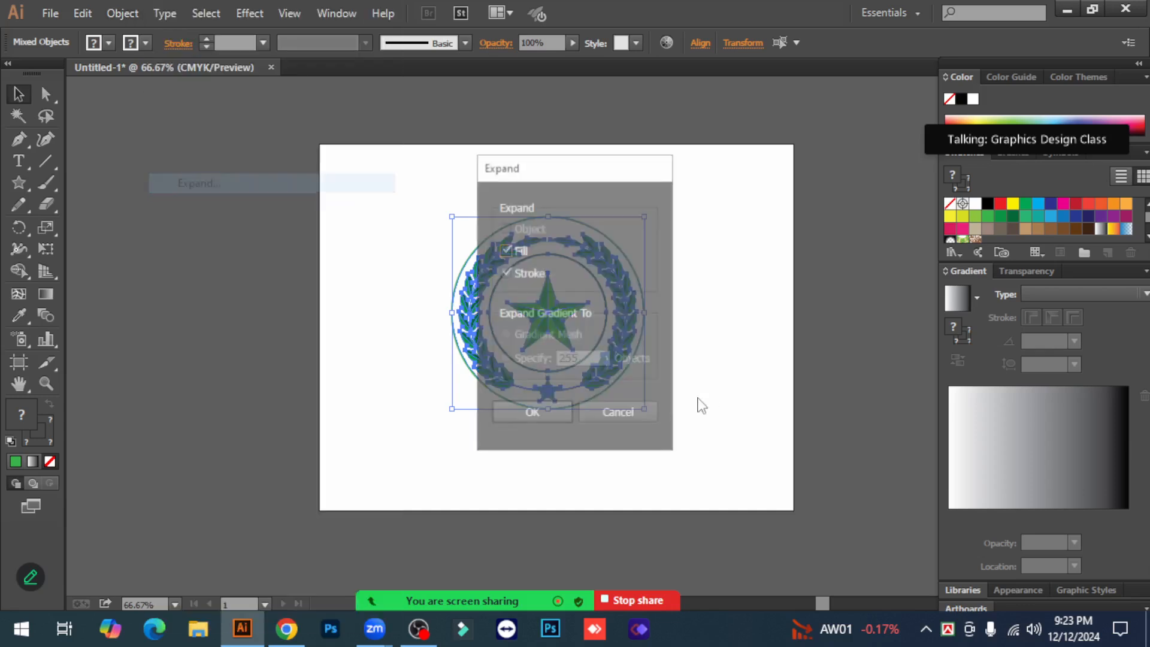
pyautogui.click(527, 413)
pyautogui.click(652, 439)
# Shrink the expanded emblem about its centre, keeping its proportions, and move it to the left part of the artboard.
pyautogui.click(487, 239)
pyautogui.moveTo(646, 410); pyautogui.dragTo(596, 369)
pyautogui.moveTo(544, 315); pyautogui.dragTo(436, 315)
pyautogui.click(582, 349)
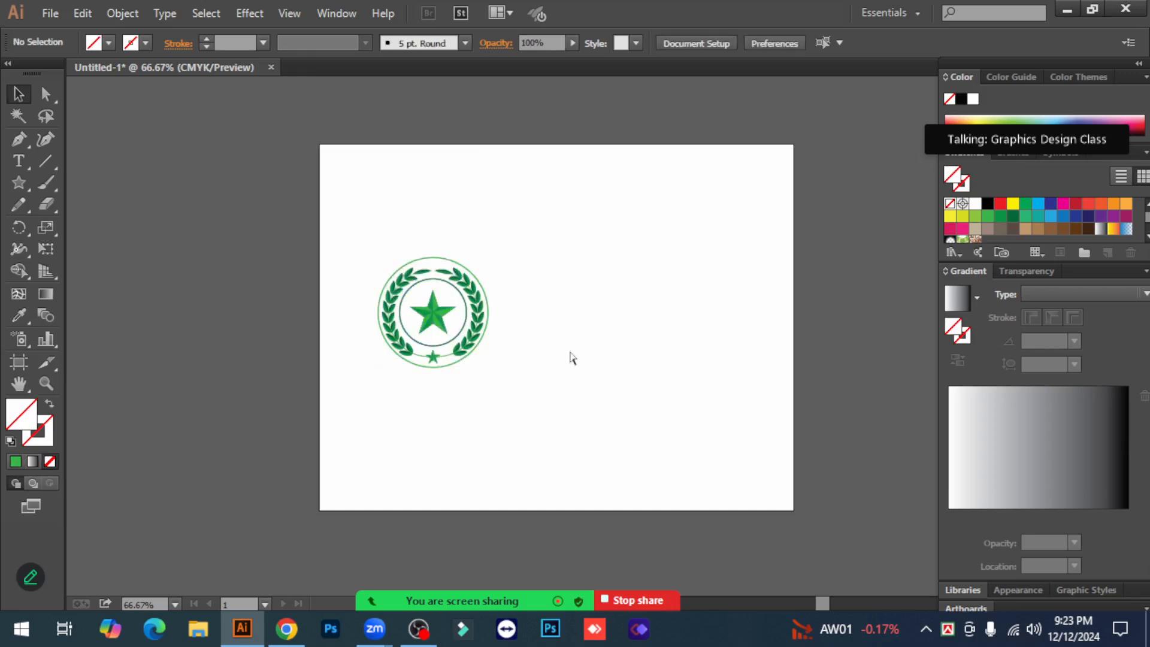
pyautogui.hotkey('ctrl', '1')
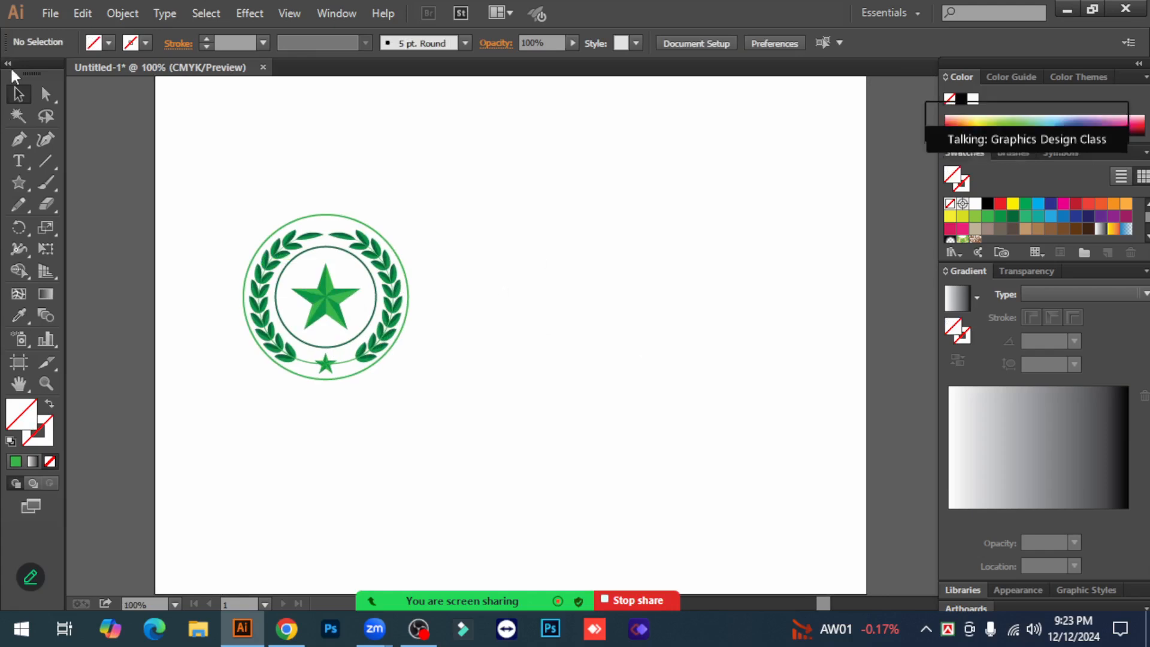
# Draw a circle with the Ellipse tool in the empty area beside the green star emblem.
pyautogui.click(19, 180)
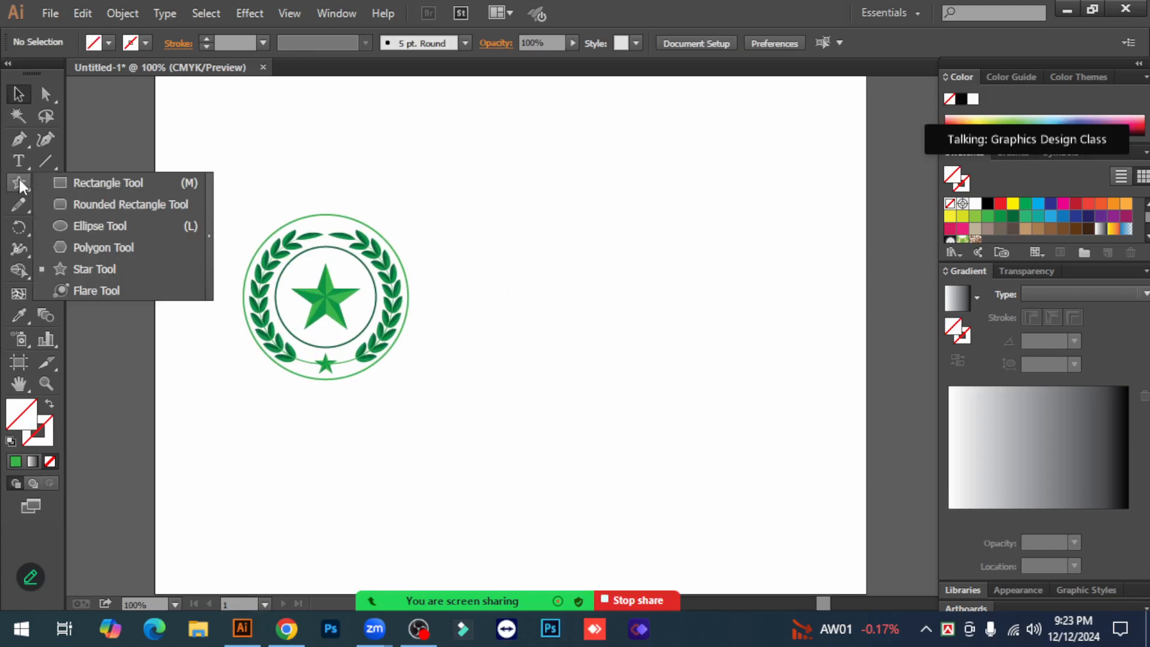
pyautogui.click(98, 226)
pyautogui.moveTo(622, 342); pyautogui.dragTo(684, 403)
pyautogui.click(22, 93)
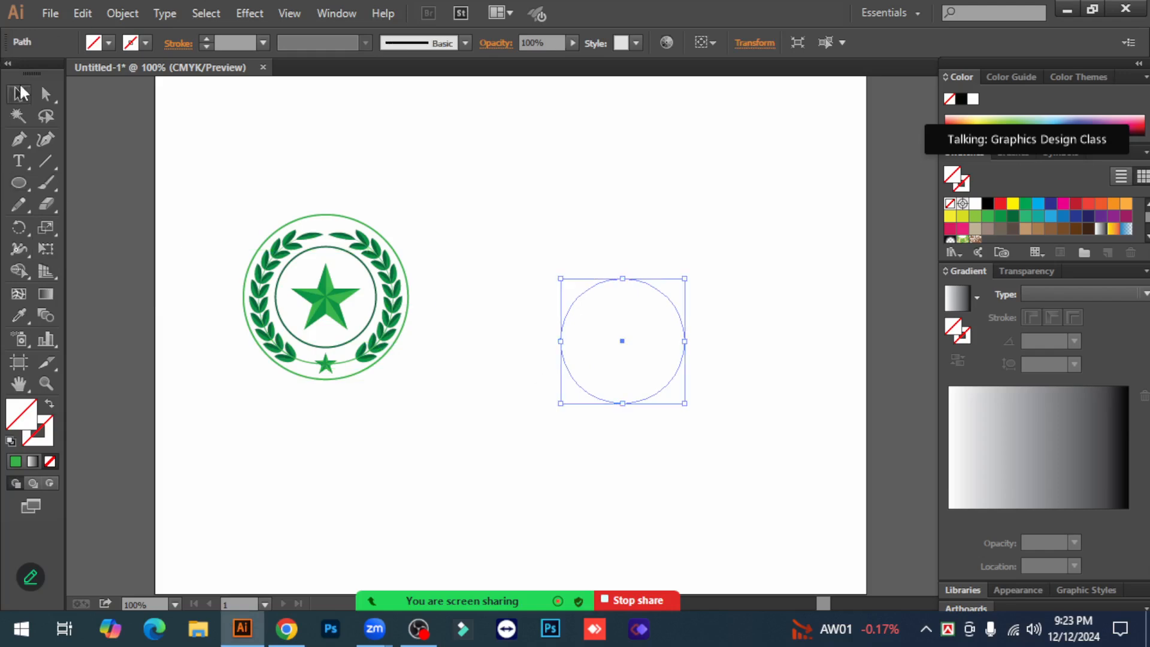
# Give the new circle a black stroke with a 3 pt weight.
pyautogui.click(45, 433)
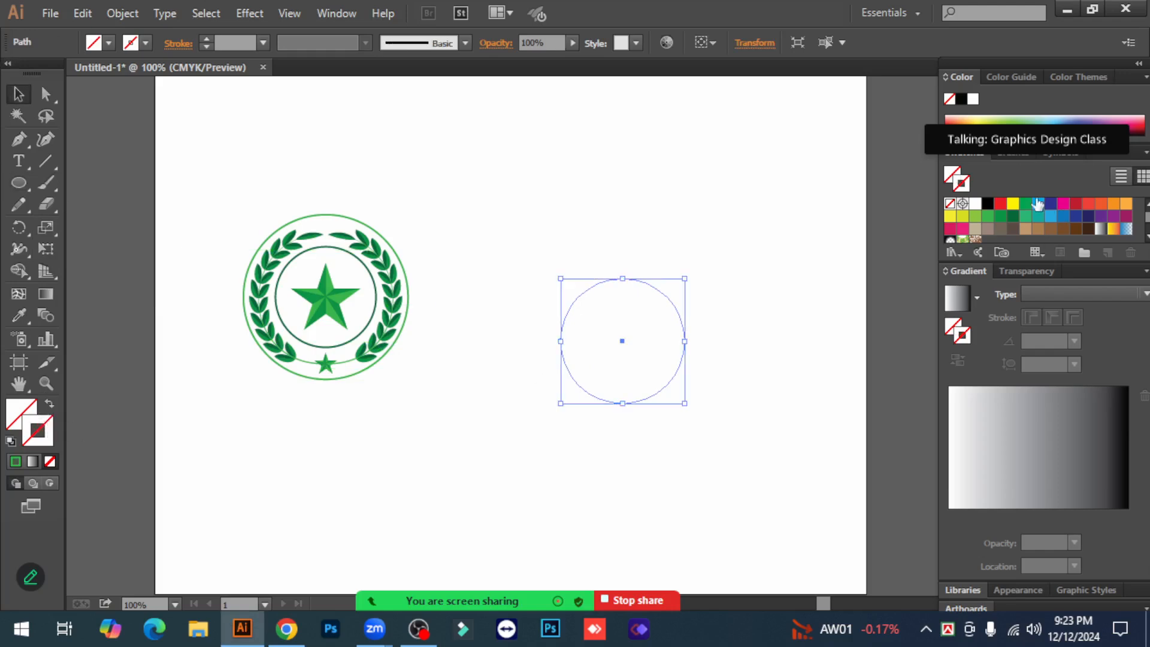
pyautogui.click(987, 205)
pyautogui.click(206, 40)
pyautogui.click(206, 39)
pyautogui.click(738, 357)
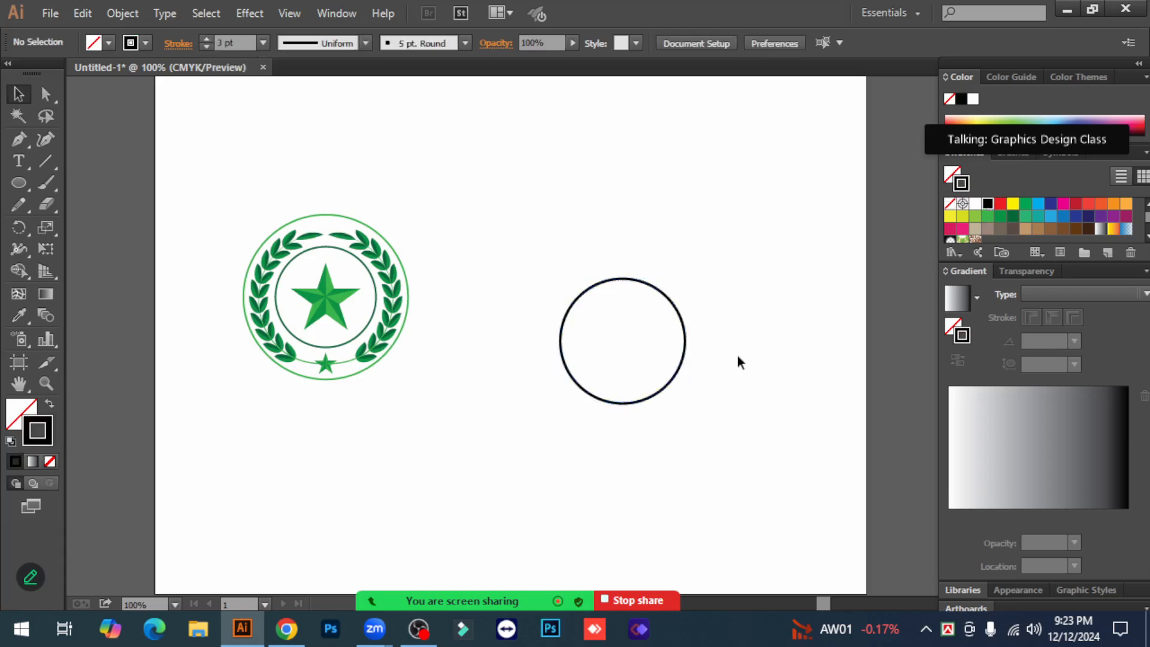
# Duplicate the black circle in place and enlarge the copy about its centre into a concentric outer ring.
pyautogui.click(684, 363)
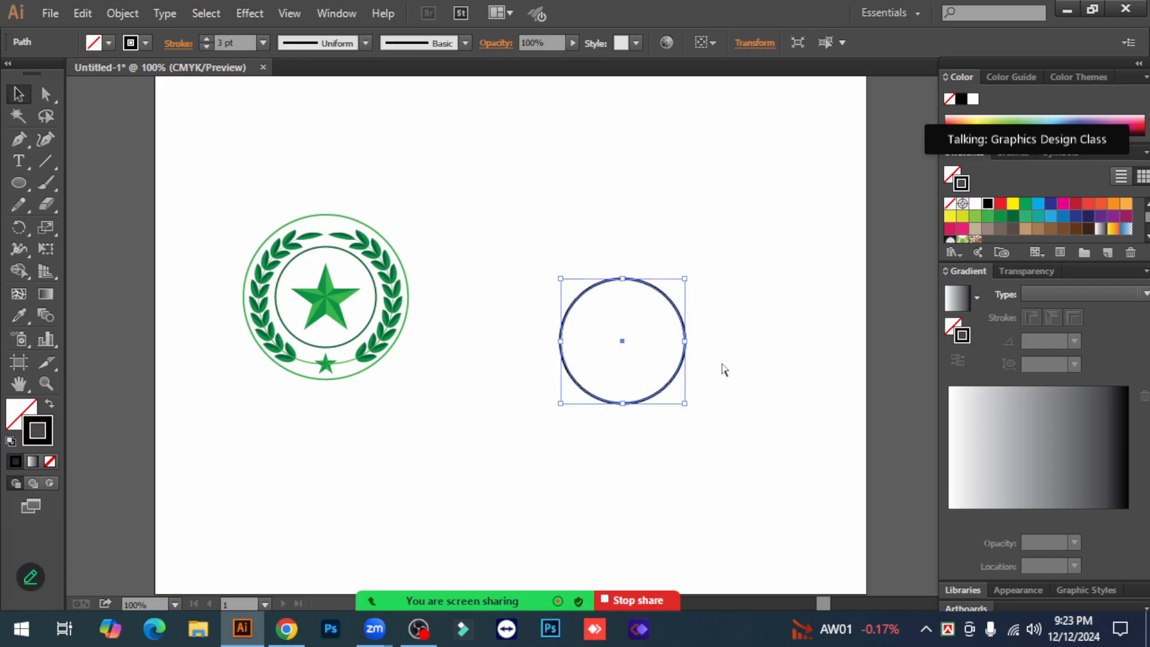
pyautogui.hotkey('ctrl', 'f')
pyautogui.moveTo(684, 404); pyautogui.dragTo(735, 453)
pyautogui.click(811, 409)
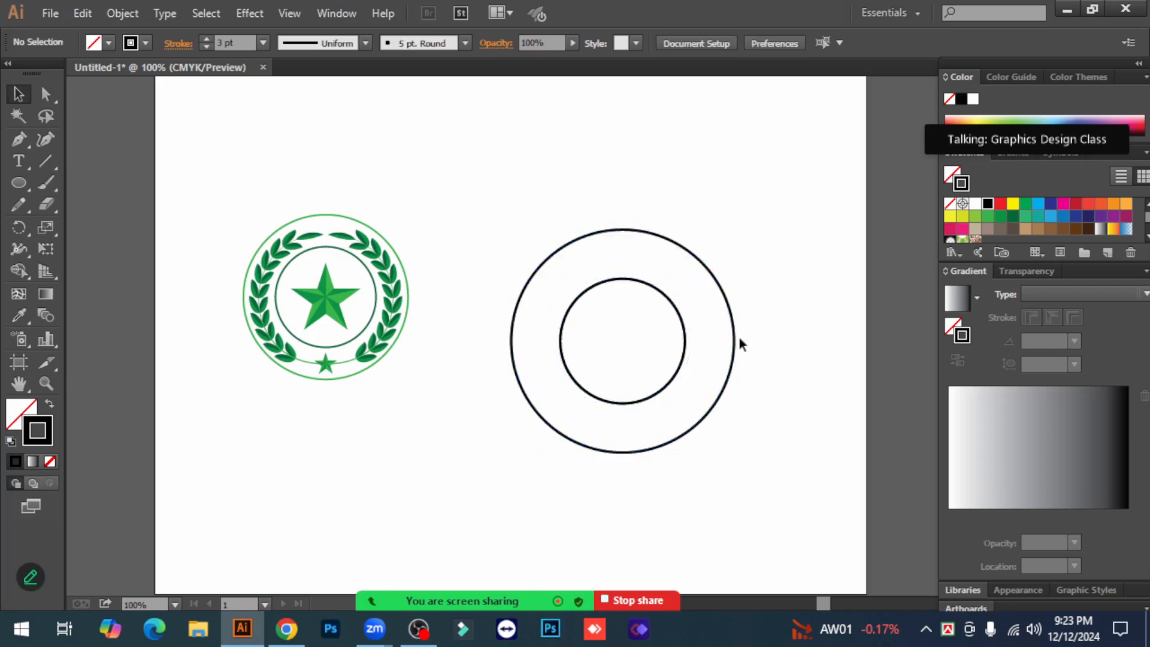
# Duplicate the outer circle, shrink the copy to sit between the two rings, and set its stroke to 1 pt.
pyautogui.click(642, 237)
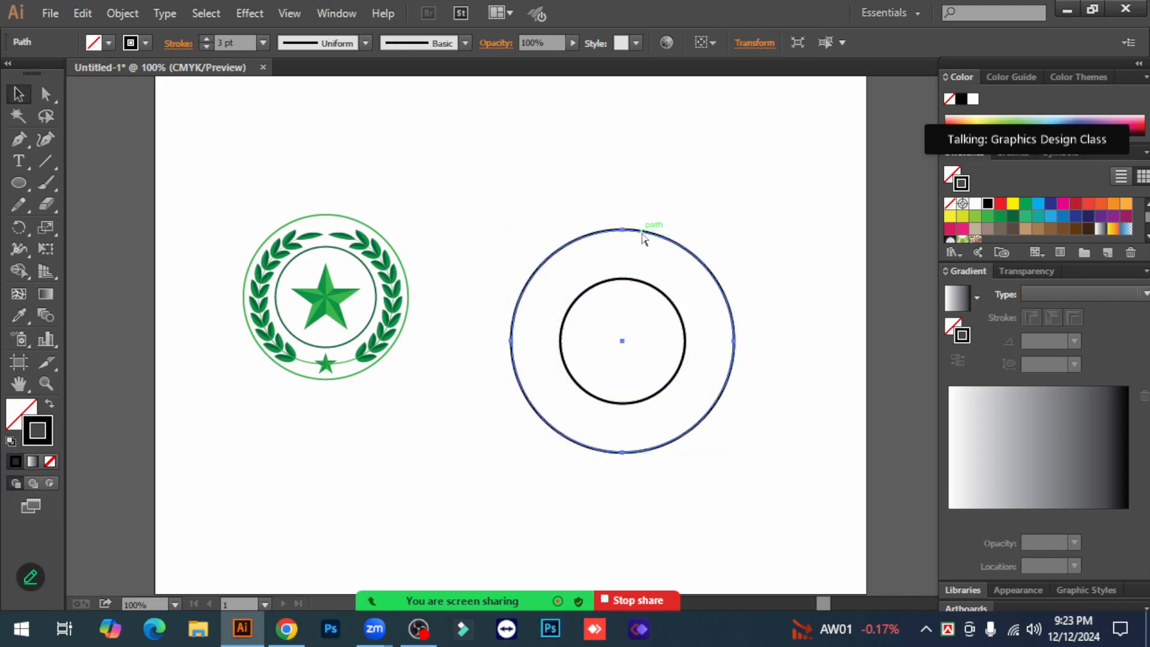
pyautogui.moveTo(737, 233); pyautogui.dragTo(715, 251)
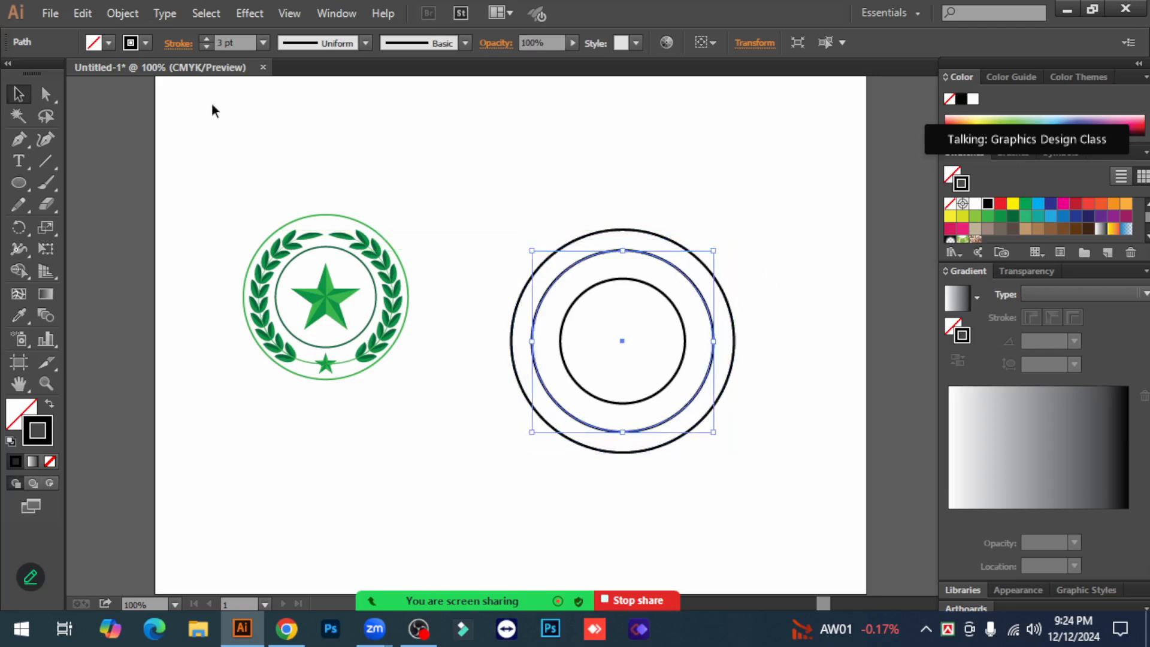
pyautogui.click(205, 47)
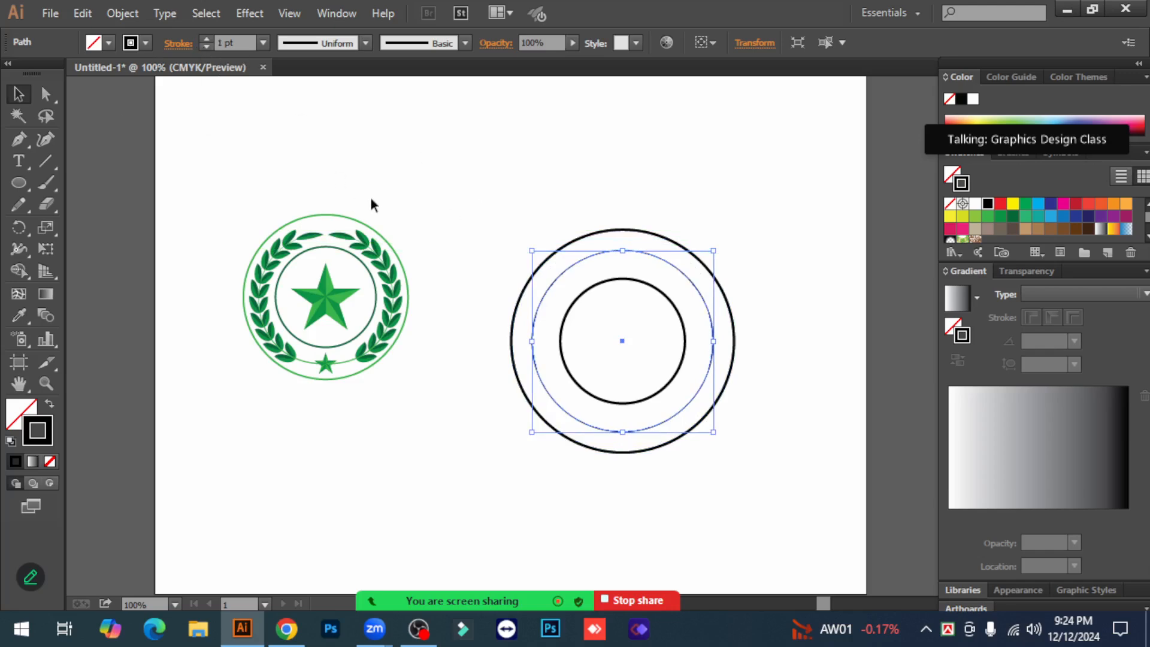
# Add the text "Bangladesh" along the middle circle's path in Arial Black.
pyautogui.click(18, 161)
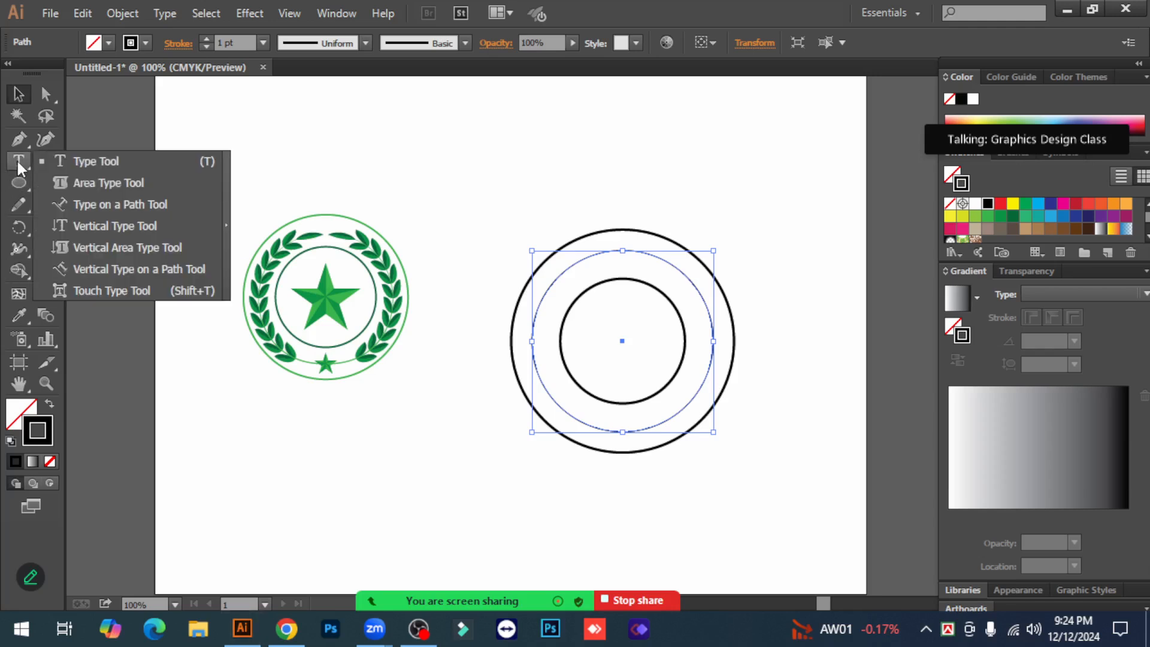
pyautogui.click(132, 203)
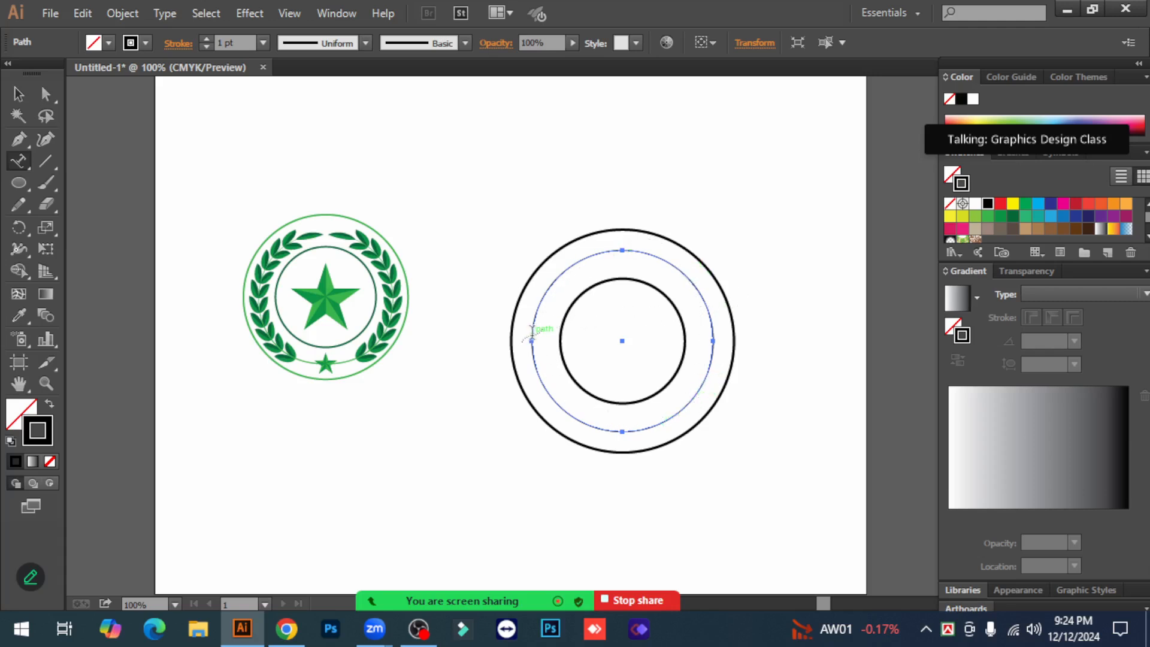
pyautogui.click(533, 335)
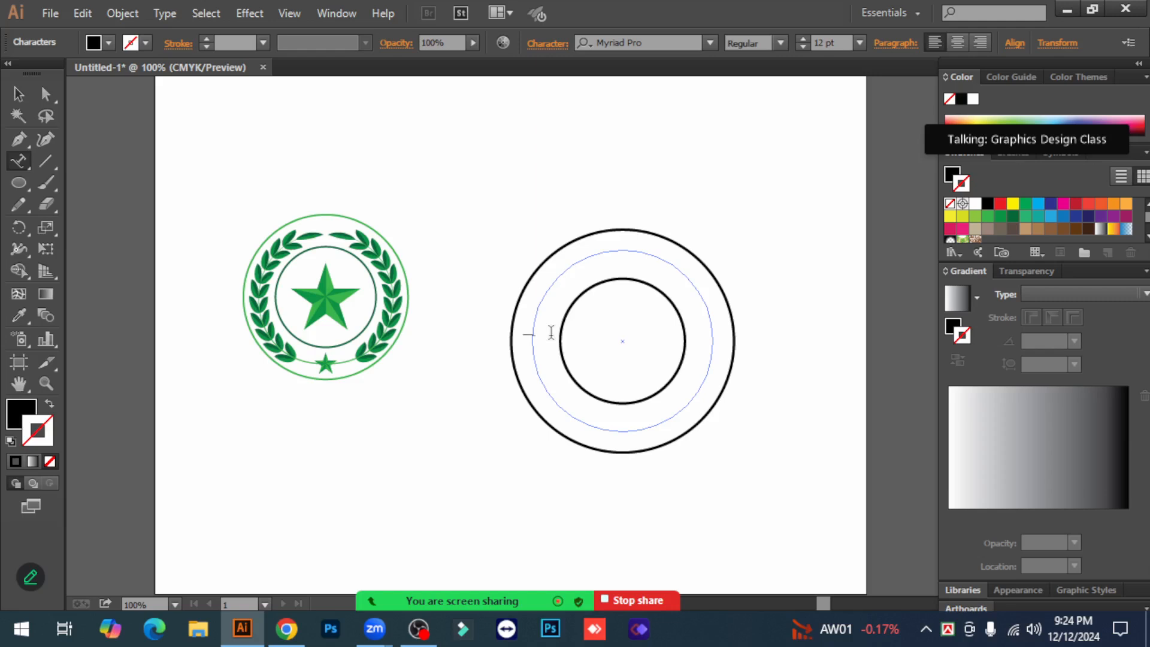
pyautogui.click(666, 42)
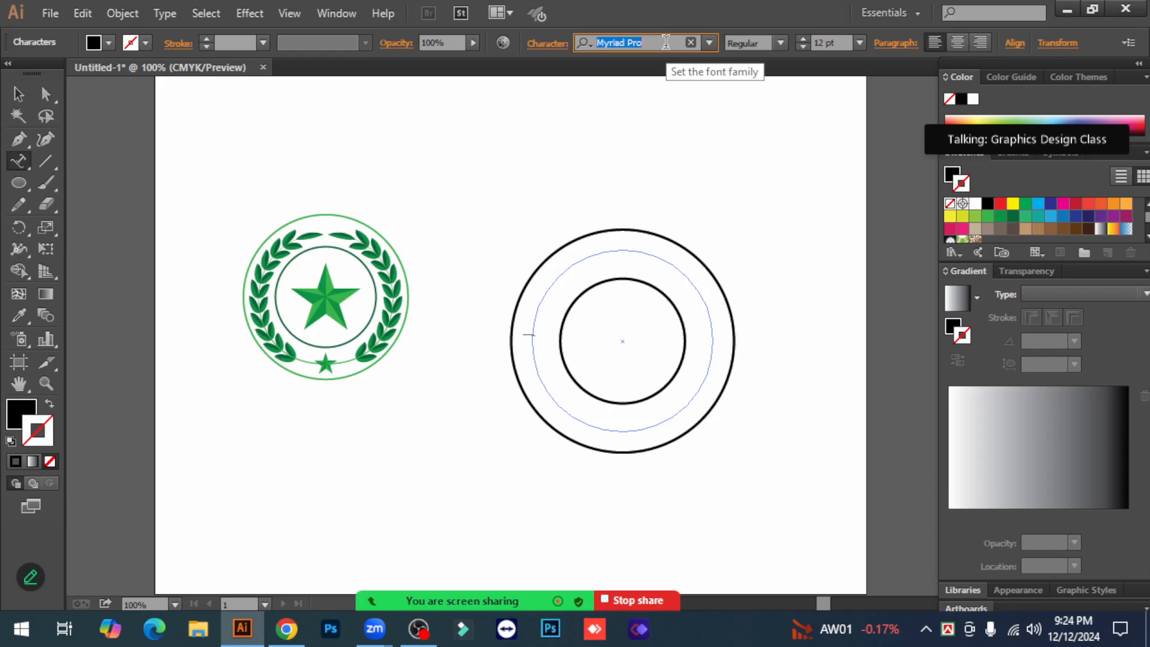
pyautogui.write('arial')
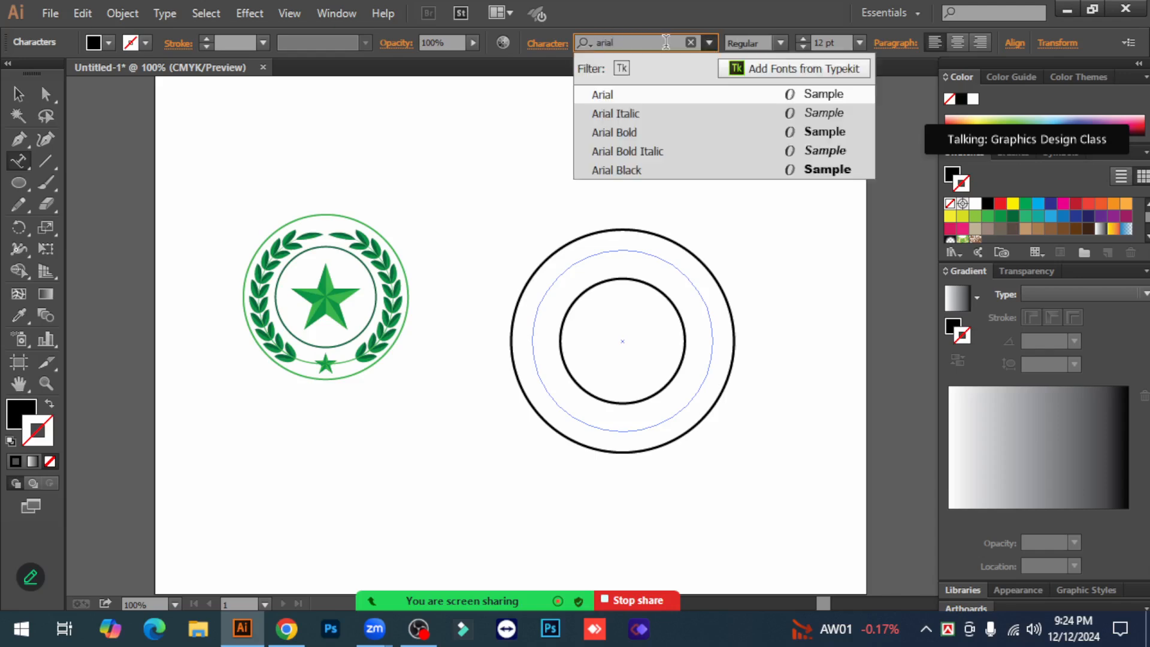
pyautogui.click(641, 170)
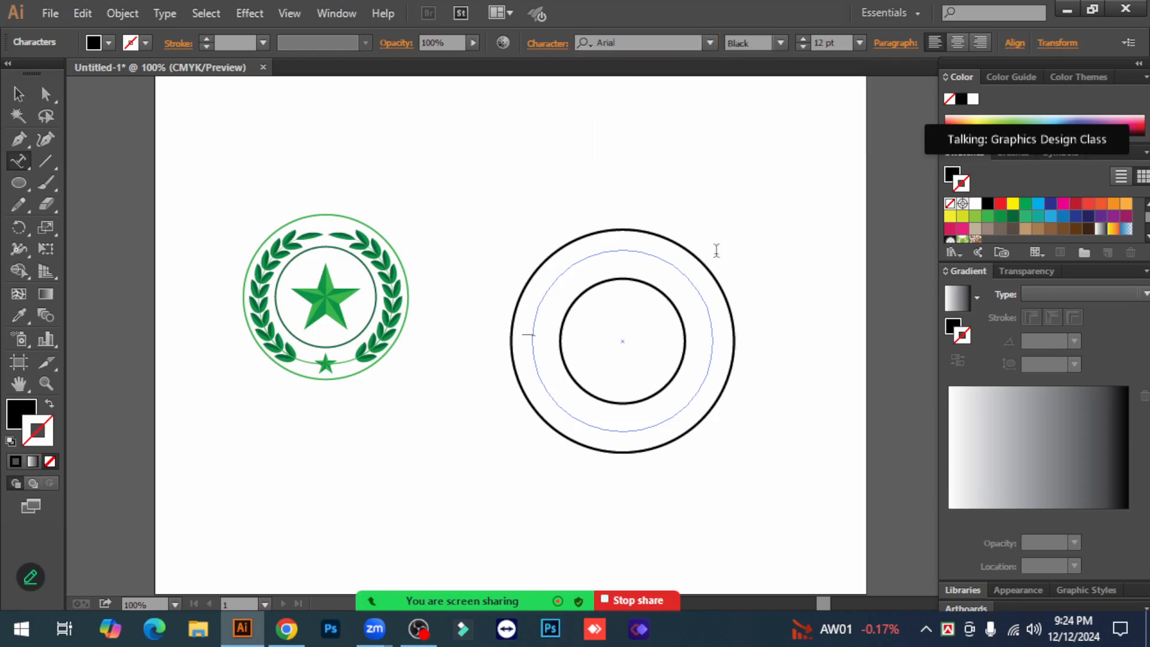
pyautogui.write('Bangladesh')
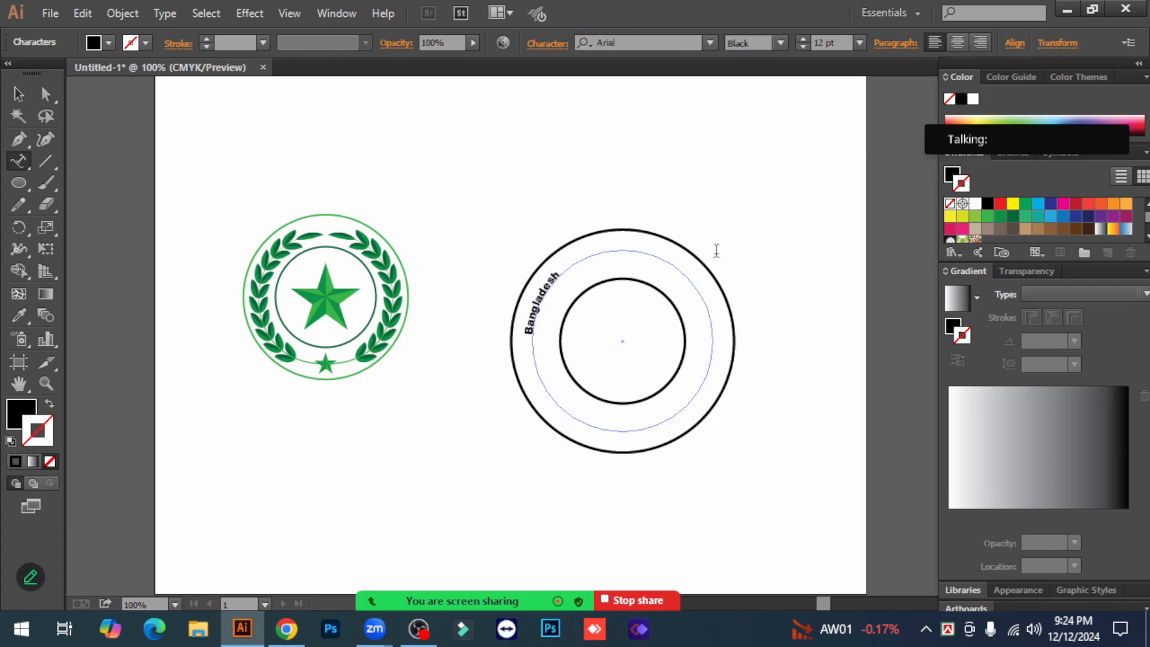
# Scale the circular text path down about its centre so it lies closer to the inner ring.
pyautogui.click(18, 94)
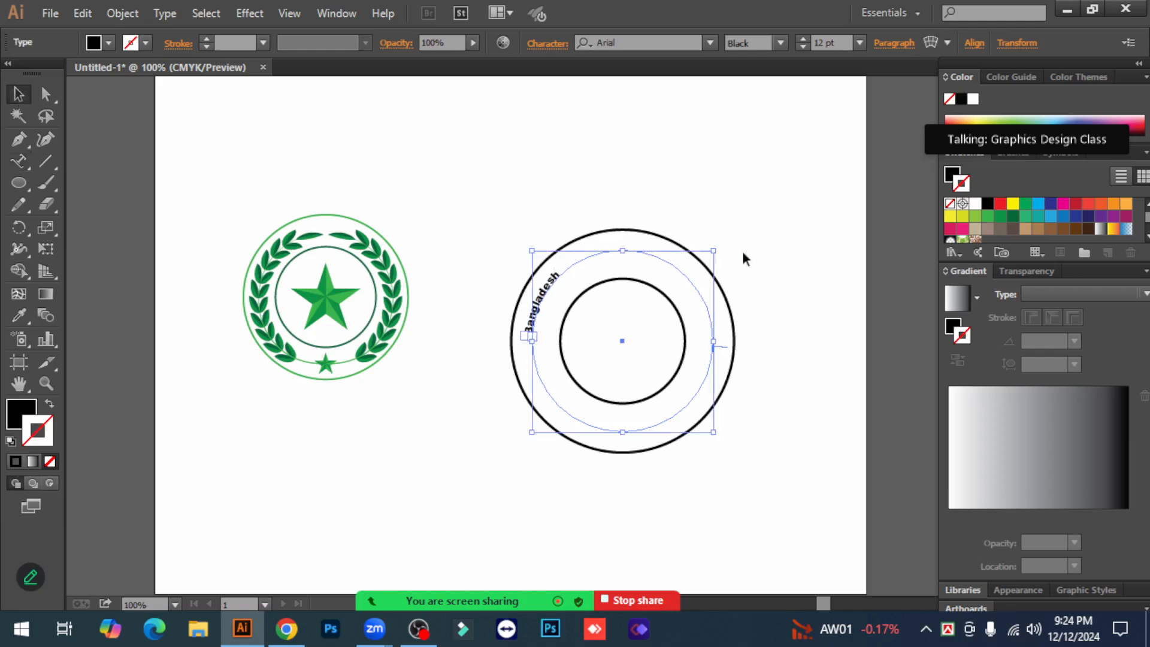
pyautogui.moveTo(715, 251); pyautogui.dragTo(707, 267)
pyautogui.scroll(1, 623, 326)
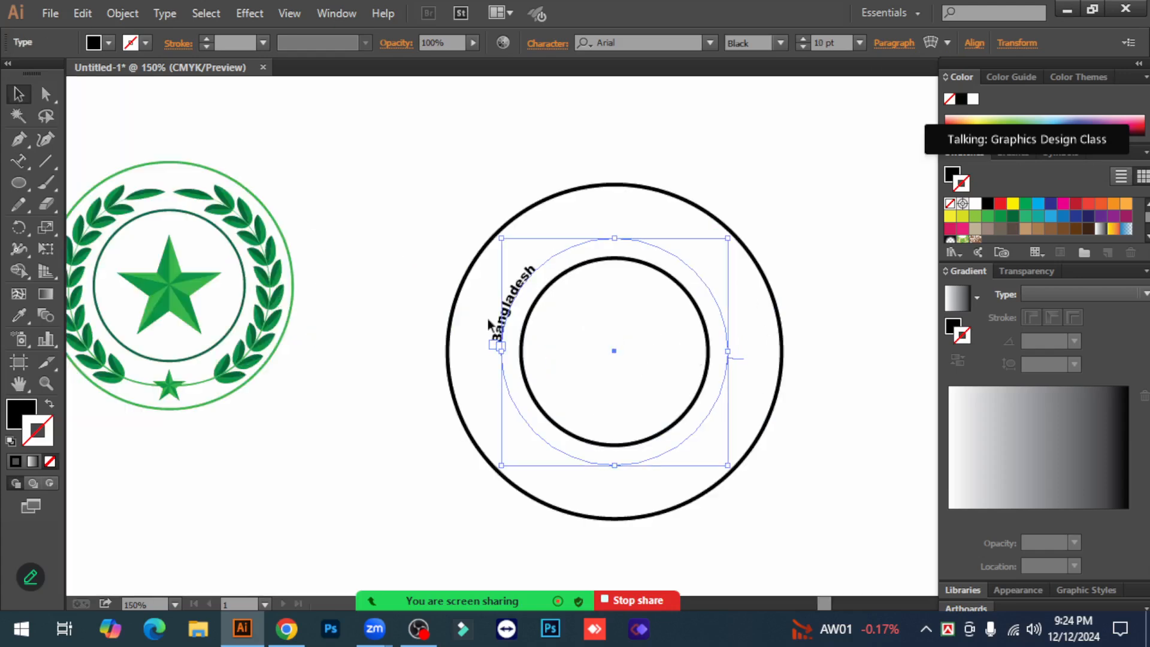
# Increase the font size of the curved "Bangladesh" text to 39 pt.
pyautogui.click(22, 163)
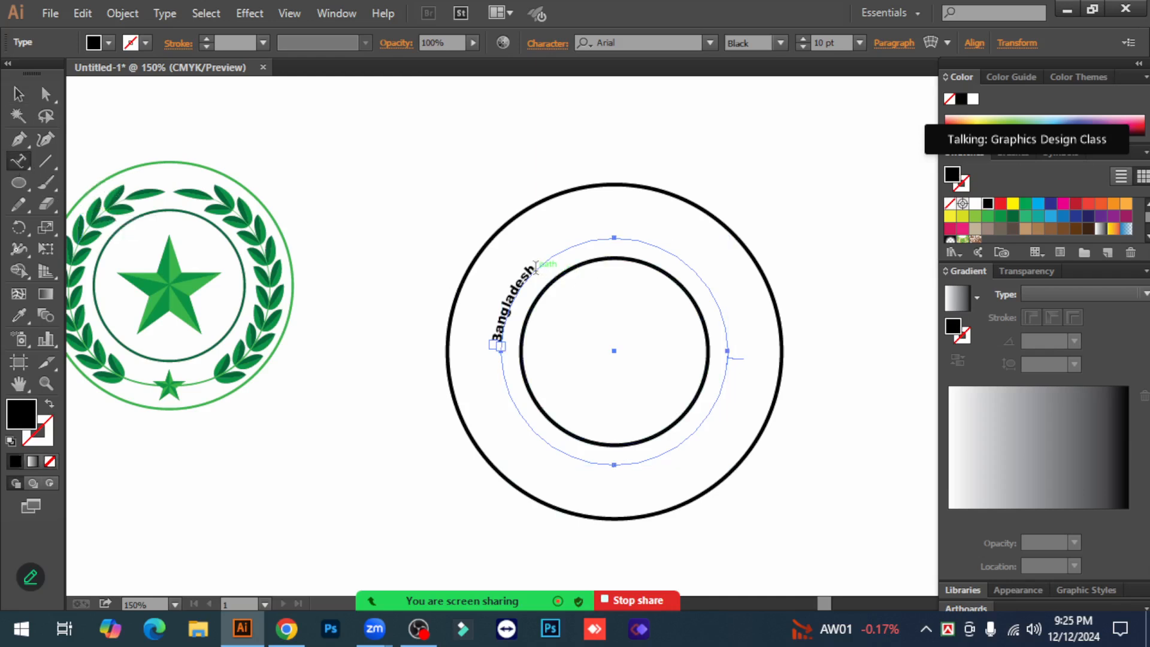
pyautogui.moveTo(537, 265); pyautogui.dragTo(496, 339)
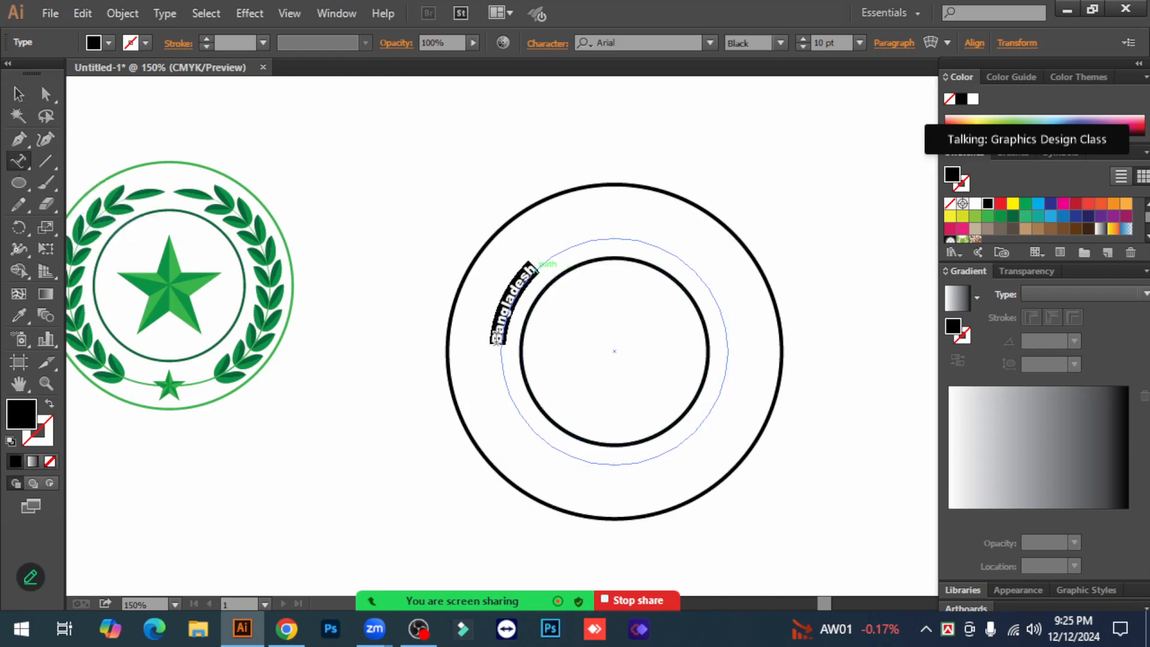
pyautogui.click(803, 37)
pyautogui.click(802, 37)
pyautogui.click(803, 37)
pyautogui.click(803, 37)
pyautogui.click(803, 37)
pyautogui.click(803, 37)
pyautogui.click(803, 37)
pyautogui.click(803, 37)
pyautogui.click(804, 37)
pyautogui.click(804, 37)
pyautogui.click(807, 37)
pyautogui.click(807, 37)
pyautogui.click(806, 37)
pyautogui.click(806, 37)
pyautogui.click(806, 38)
pyautogui.click(806, 37)
pyautogui.click(803, 37)
pyautogui.click(18, 94)
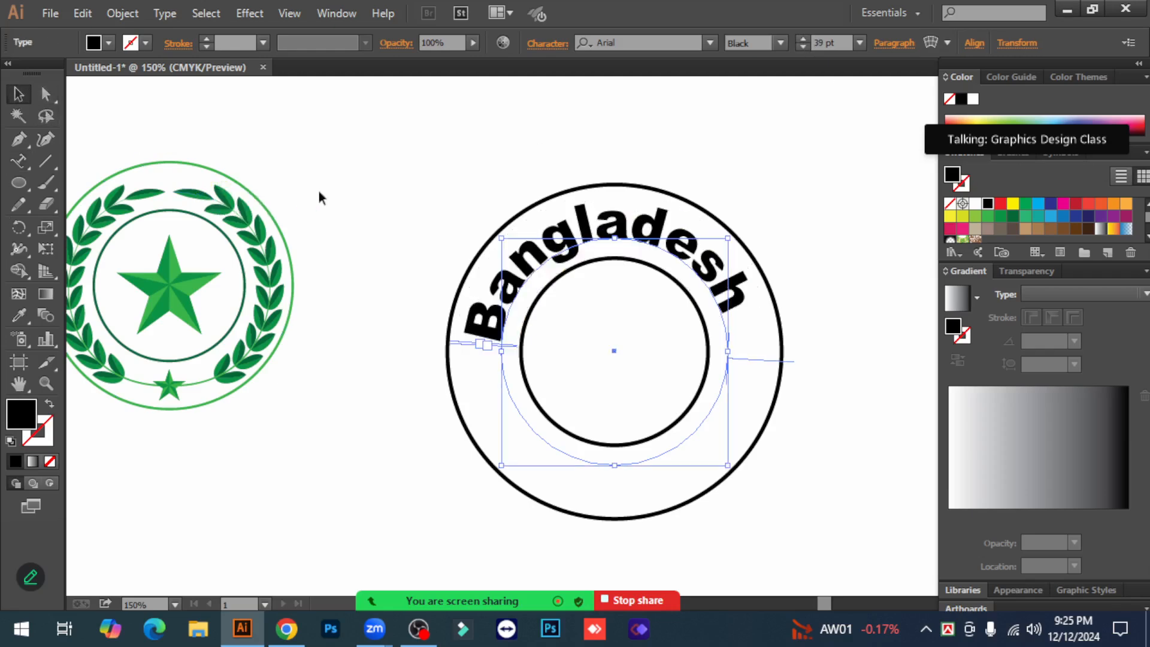
# Change the fill colour of the "Bangladesh" text to red.
pyautogui.click(18, 161)
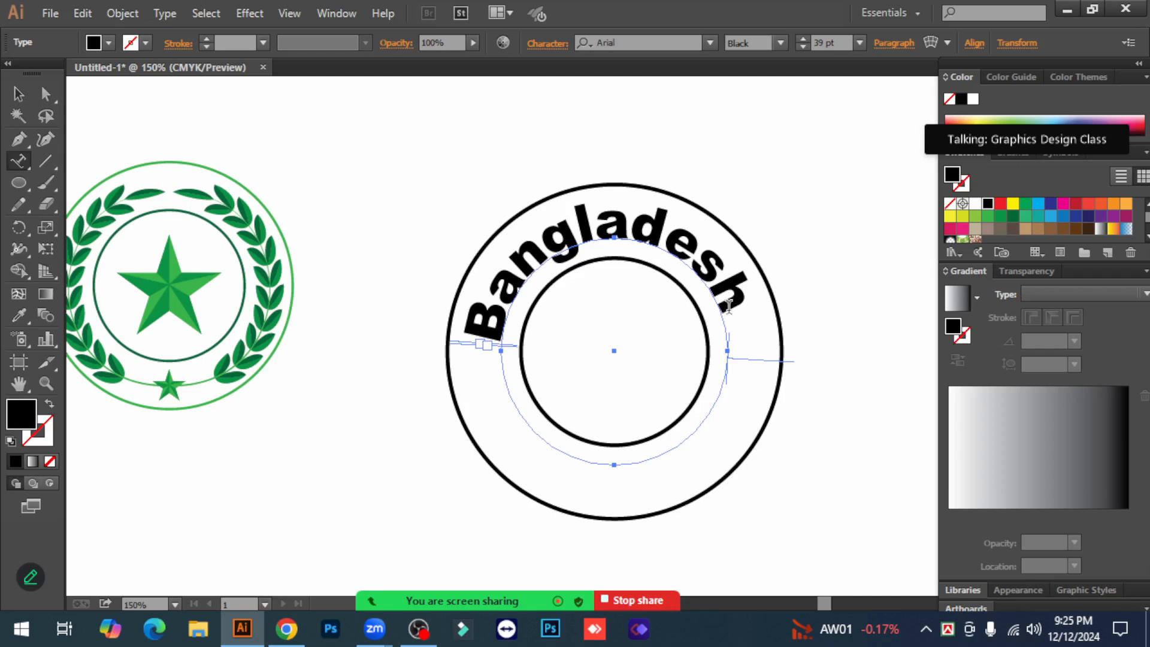
pyautogui.moveTo(728, 306); pyautogui.dragTo(501, 328)
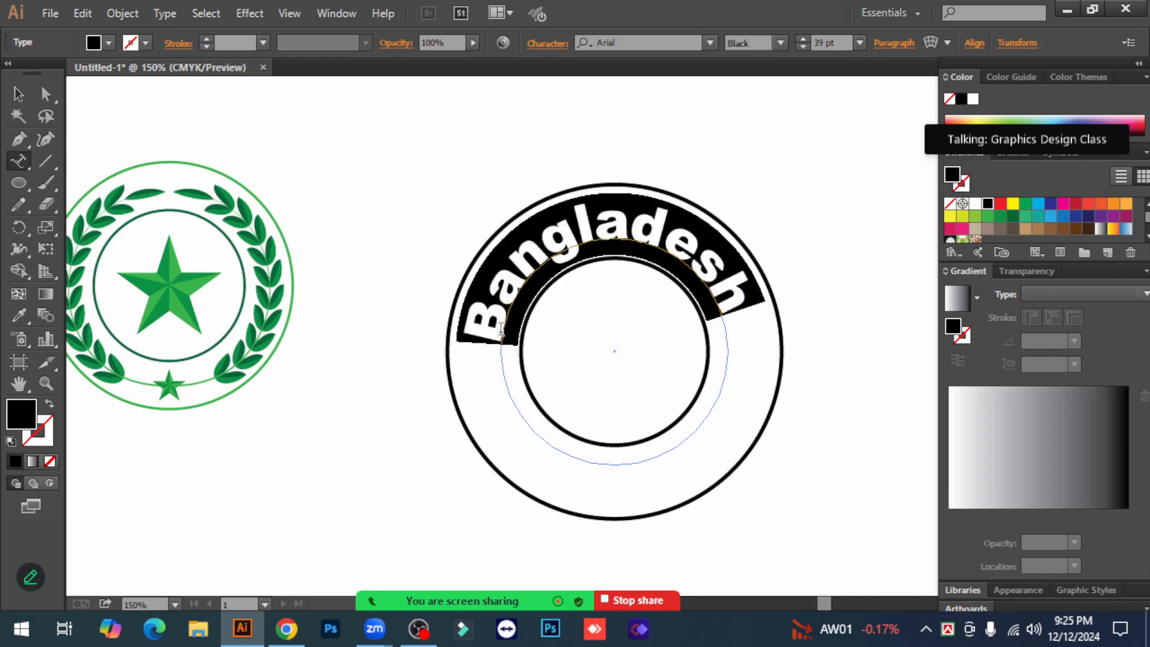
pyautogui.click(1000, 204)
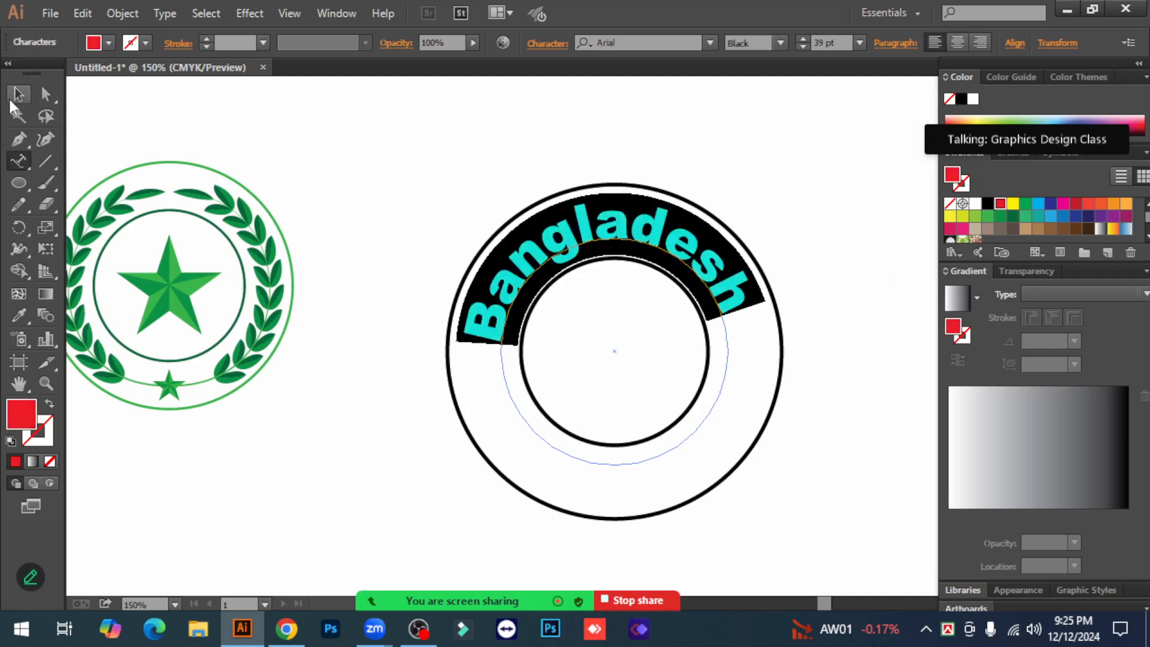
pyautogui.click(17, 94)
pyautogui.click(652, 157)
pyautogui.click(732, 295)
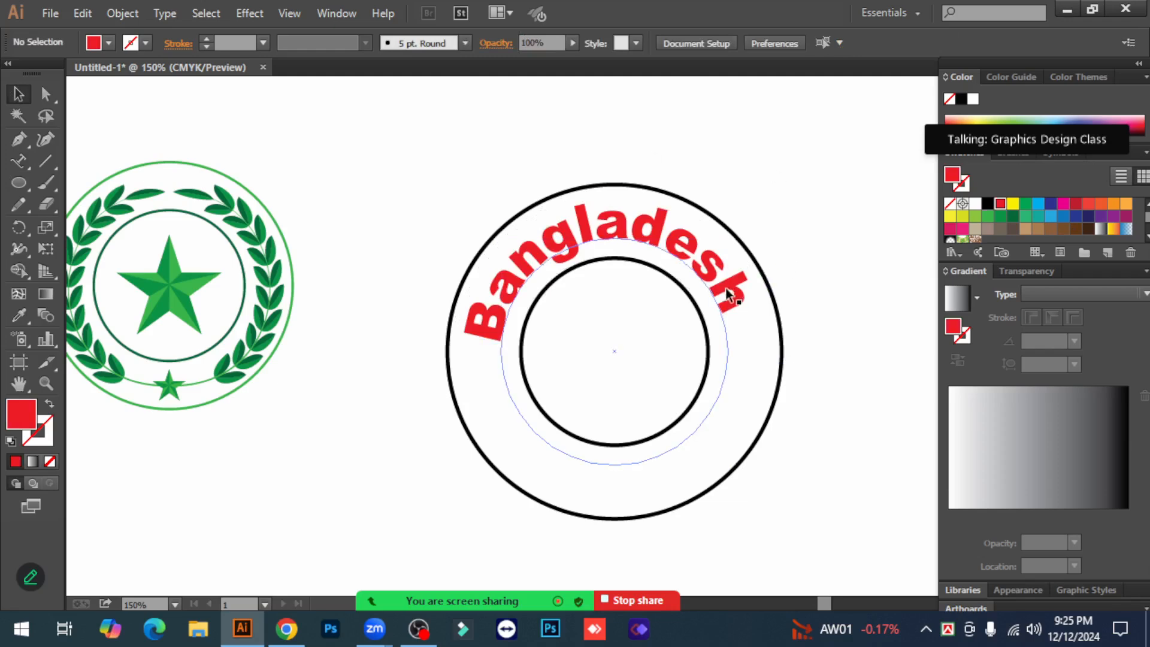
# Show the rulers and place a horizontal guide across the rings, level with the start of the "Bangladesh" text.
pyautogui.click(843, 297)
pyautogui.hotkey('ctrl', 'r')
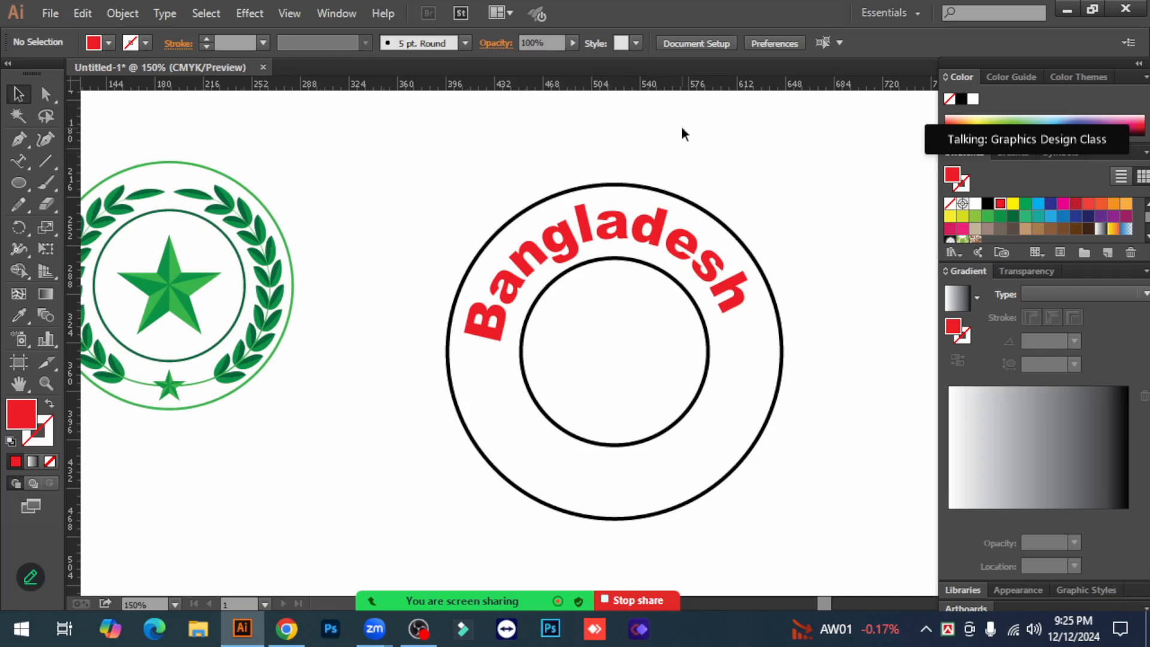
pyautogui.moveTo(629, 89); pyautogui.dragTo(634, 343)
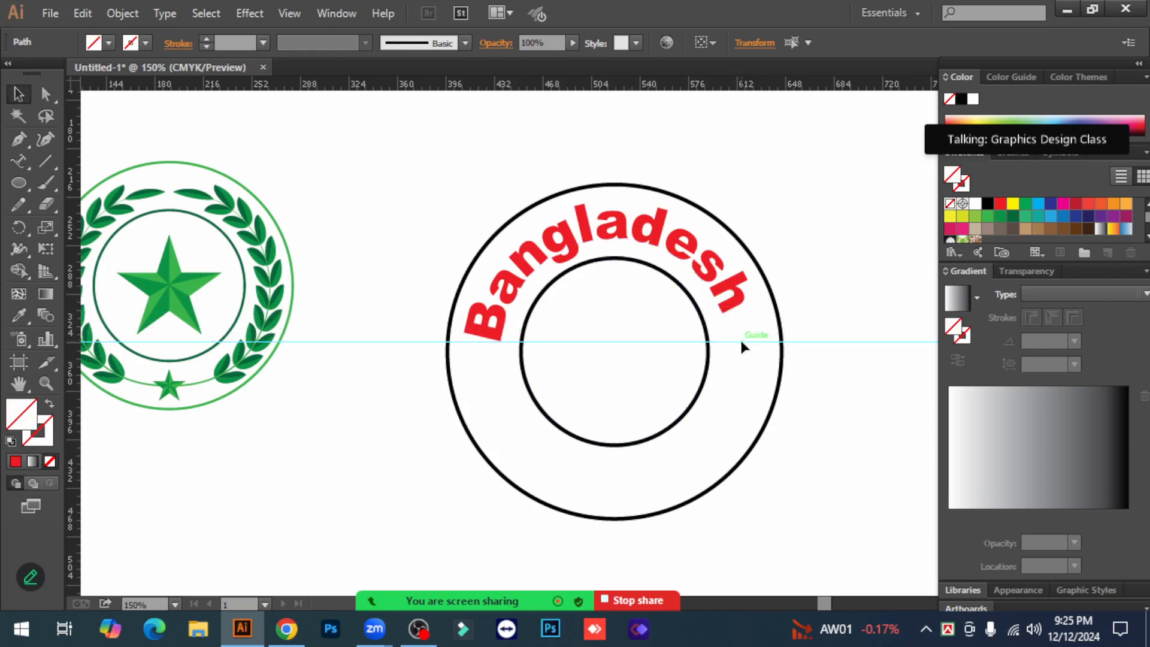
# Increase the font size of the red "Bangladesh" text to 43 pt.
pyautogui.click(656, 233)
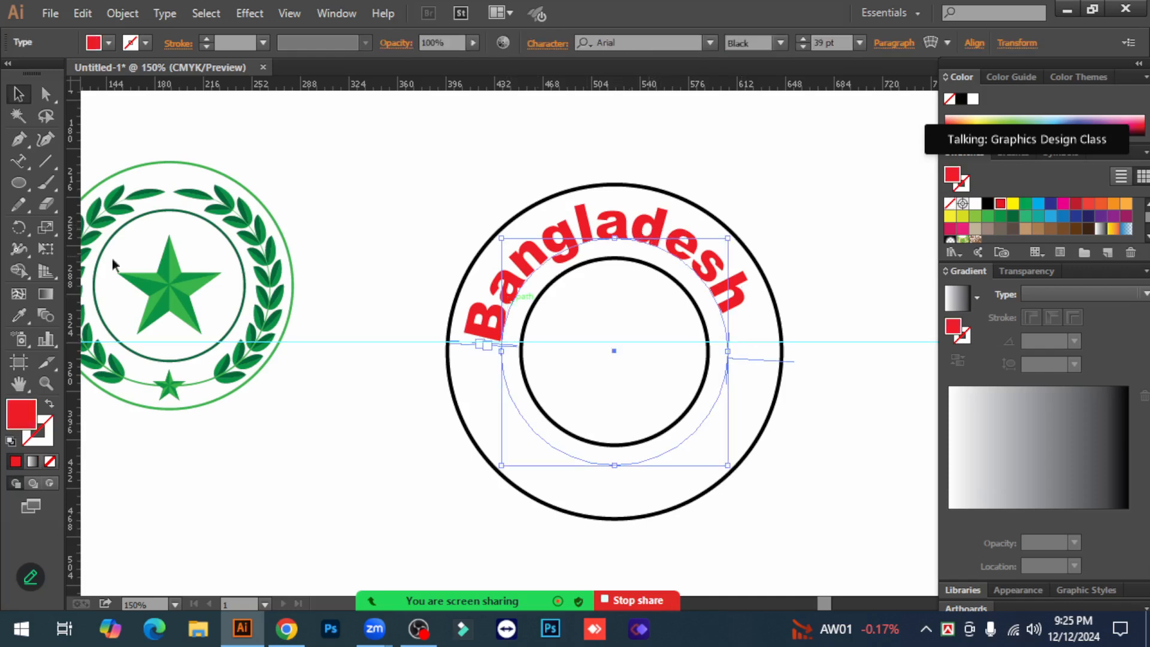
pyautogui.click(18, 160)
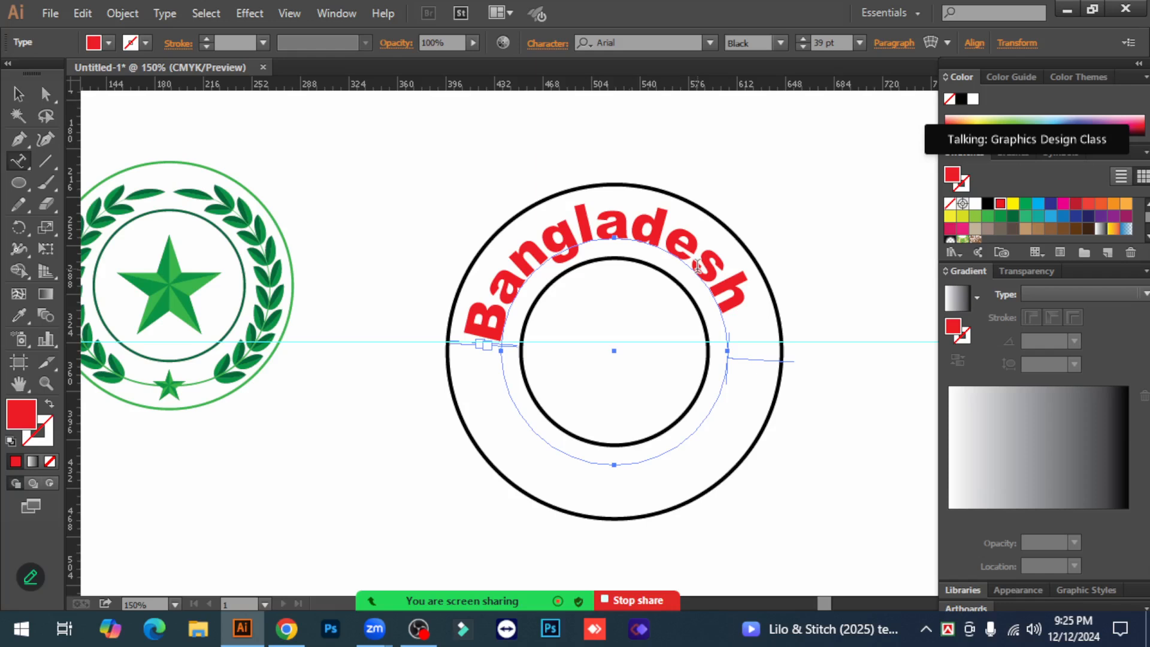
pyautogui.moveTo(730, 315); pyautogui.dragTo(480, 327)
pyautogui.click(803, 37)
pyautogui.click(803, 37)
pyautogui.click(803, 38)
pyautogui.click(803, 37)
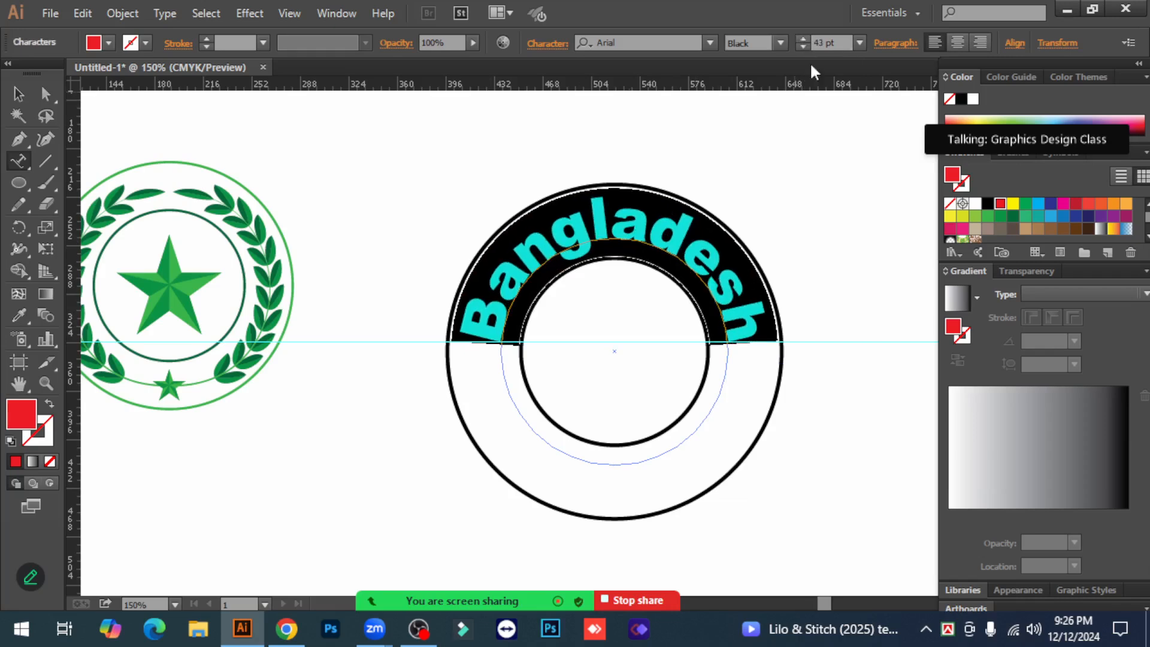
pyautogui.click(18, 93)
pyautogui.click(348, 165)
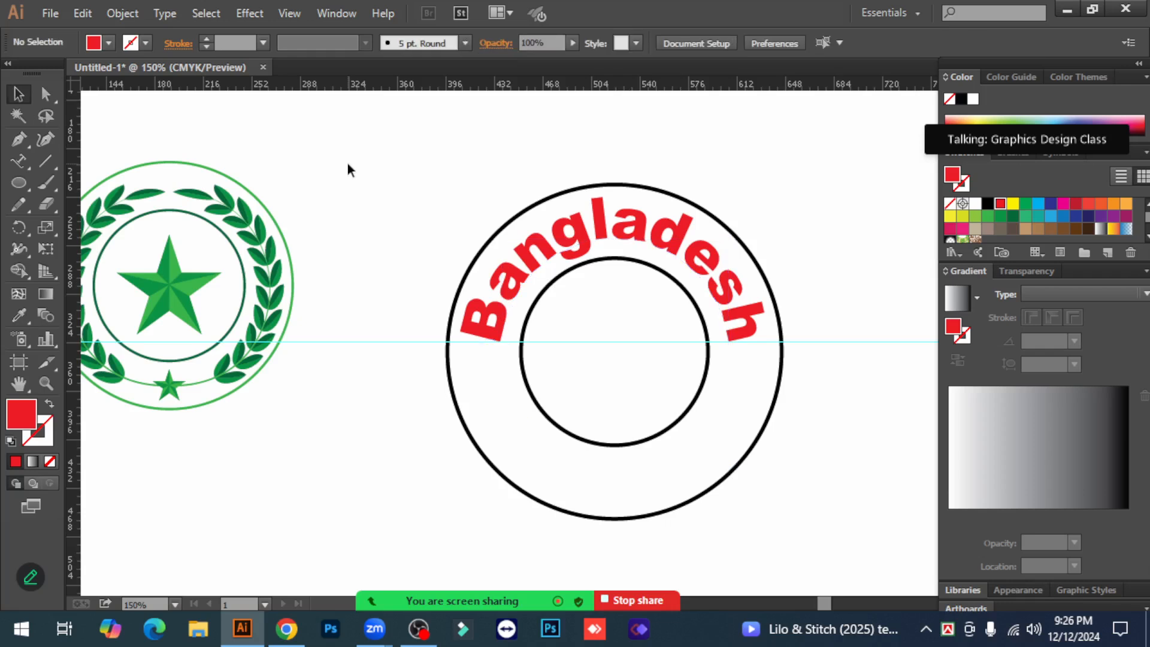
# Reduce the font size of the whole "Bangladesh" text to 41 pt.
pyautogui.doubleClick(675, 241)
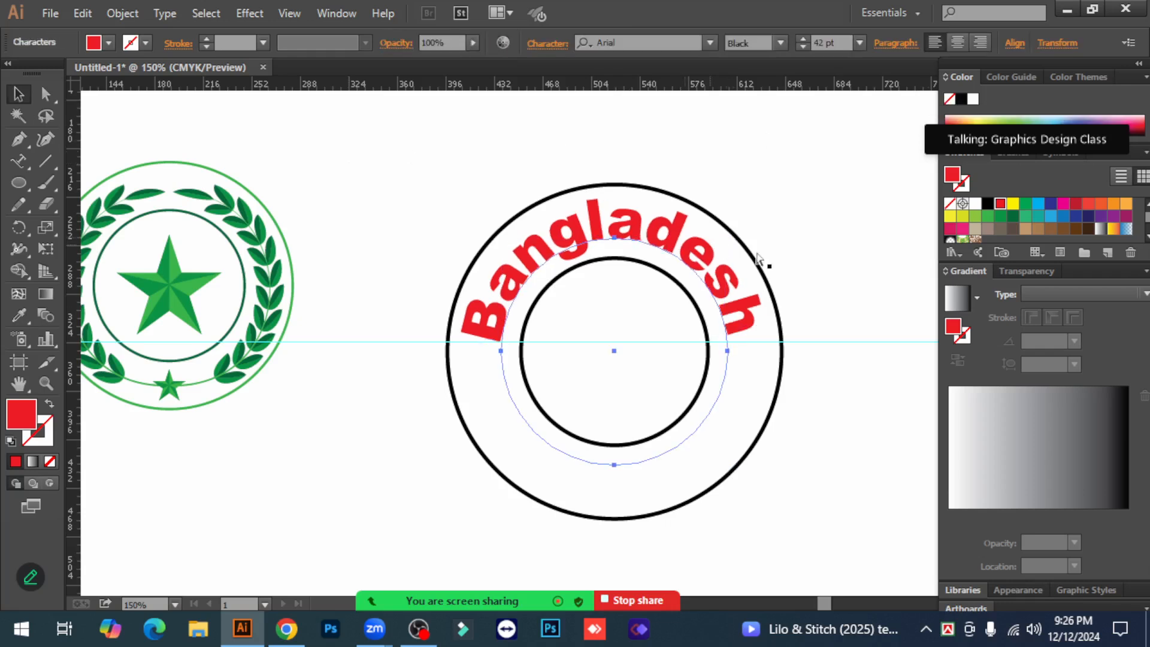
pyautogui.hotkey('ctrl', 'a')
pyautogui.click(18, 93)
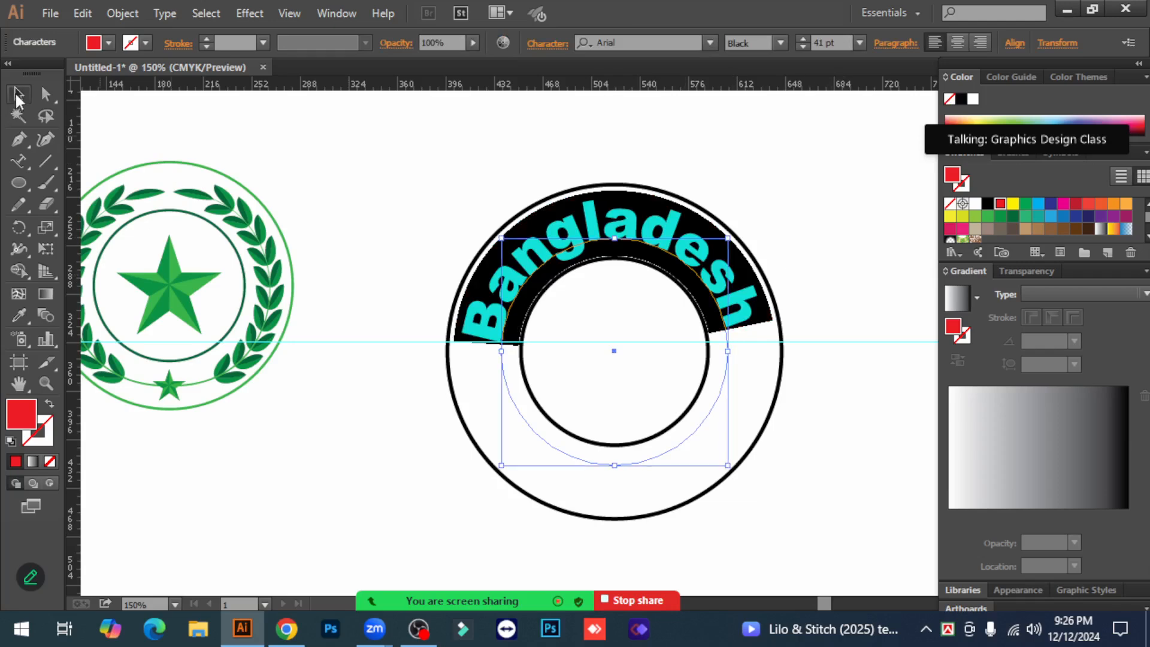
pyautogui.click(386, 160)
# Shift the "Bangladesh" text slightly clockwise along its path so both ends sit evenly above the guide.
pyautogui.click(753, 316)
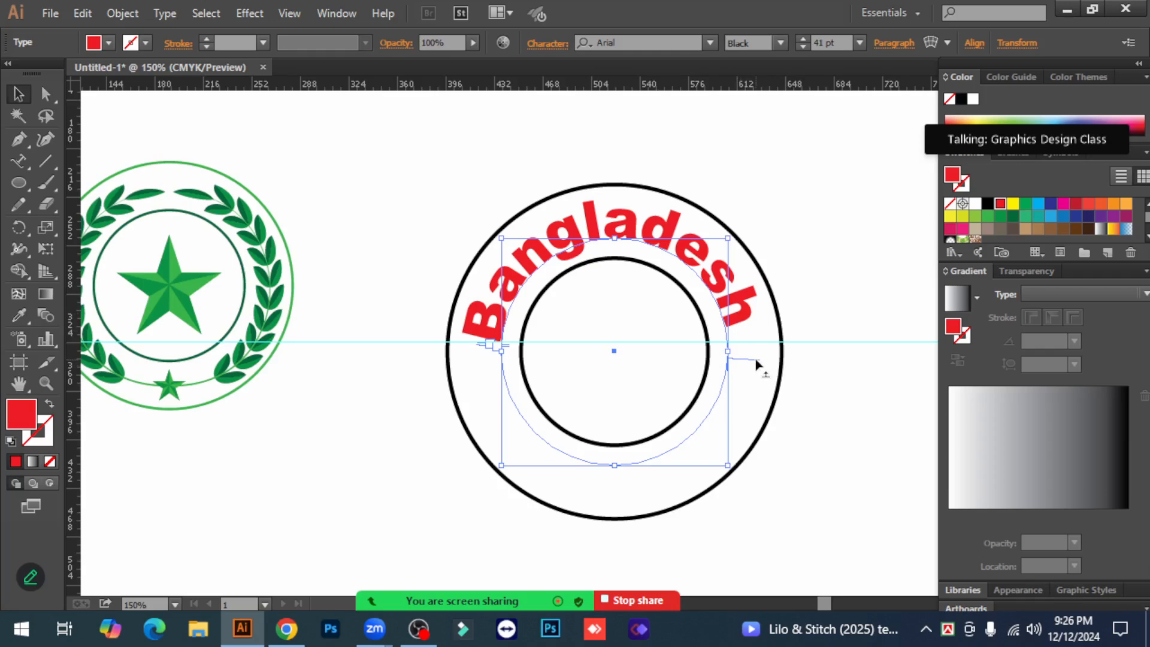
pyautogui.moveTo(756, 361); pyautogui.dragTo(756, 369)
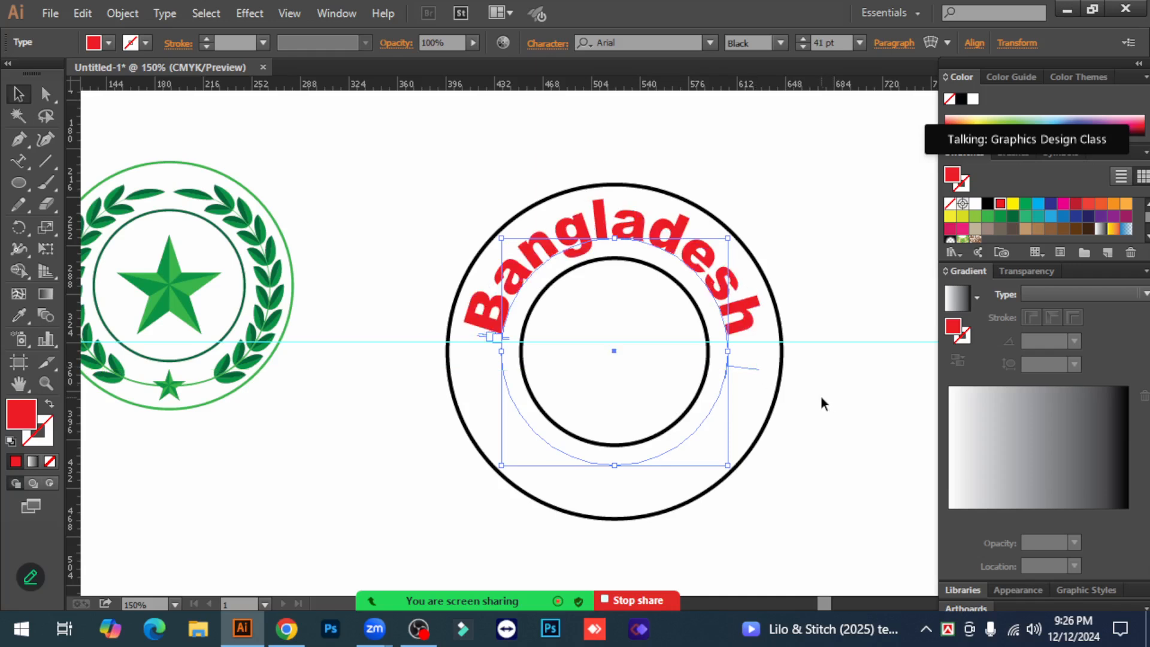
# Compare both ends of the "Bangladesh" text with the horizontal guide across the rings.
pyautogui.click(821, 396)
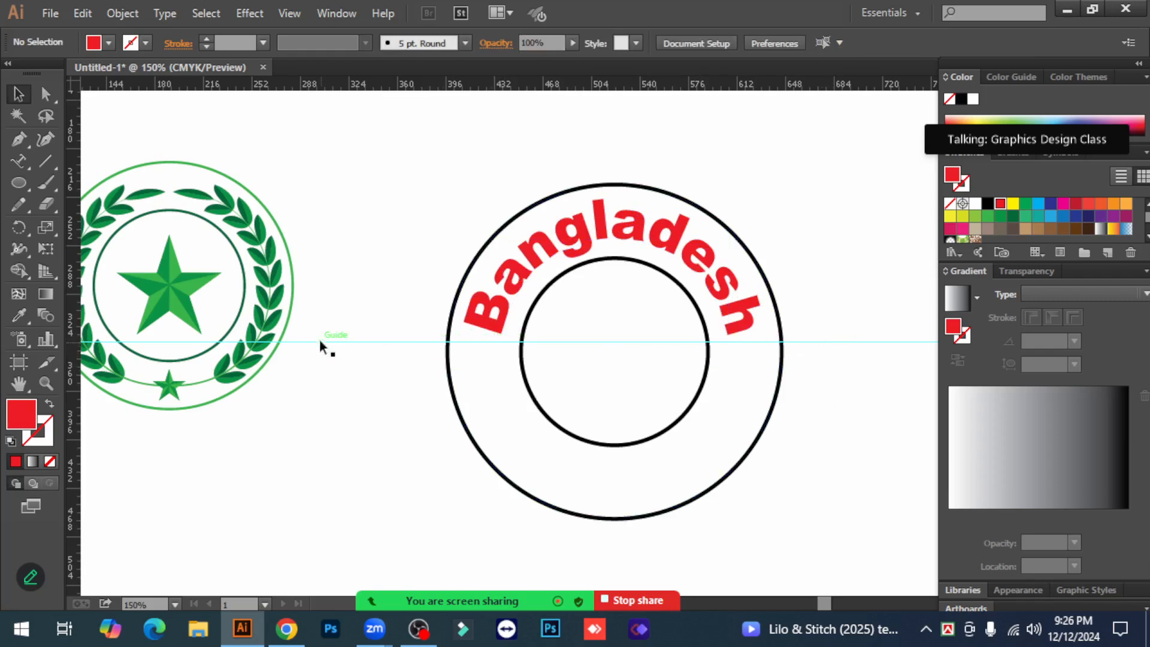
pyautogui.click(352, 342)
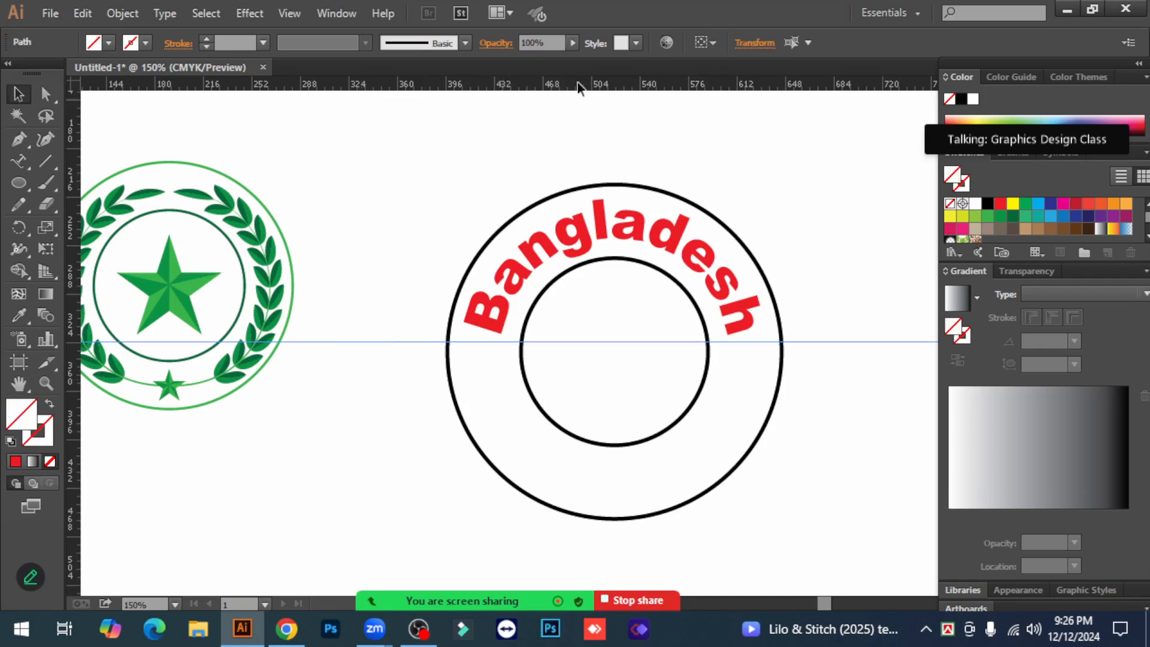
pyautogui.click(612, 105)
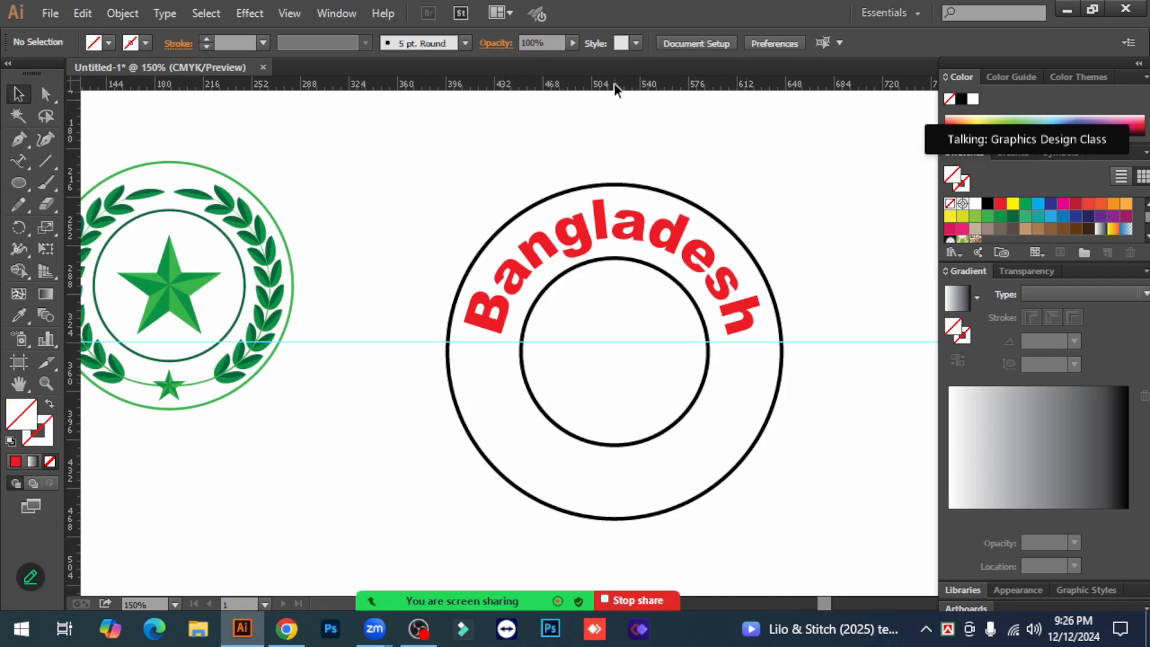
pyautogui.click(836, 342)
pyautogui.click(843, 315)
pyautogui.click(845, 342)
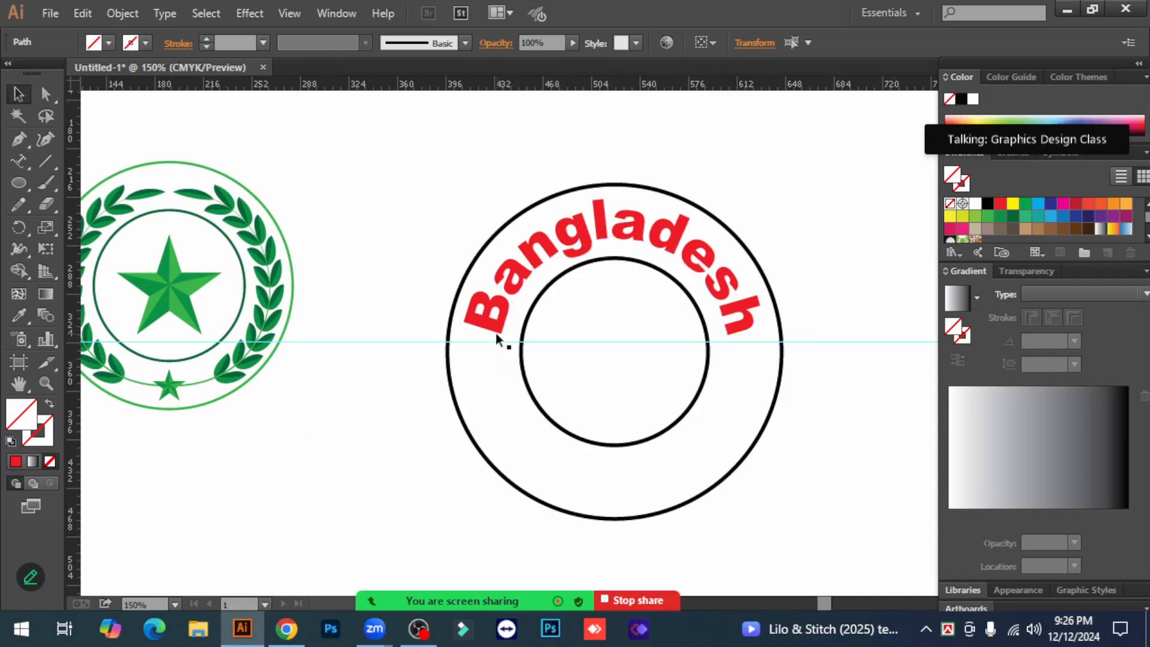
# Undo the last shift of the "Bangladesh" text along its circular path.
pyautogui.click(739, 345)
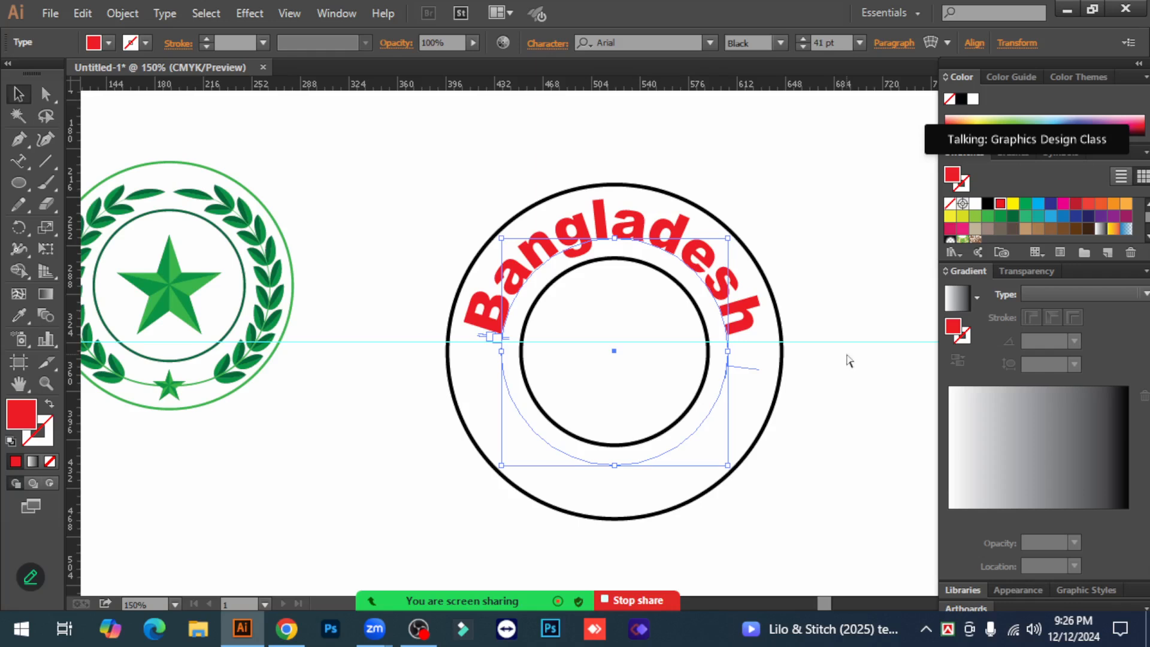
pyautogui.hotkey('ctrl', 'z')
pyautogui.click(882, 428)
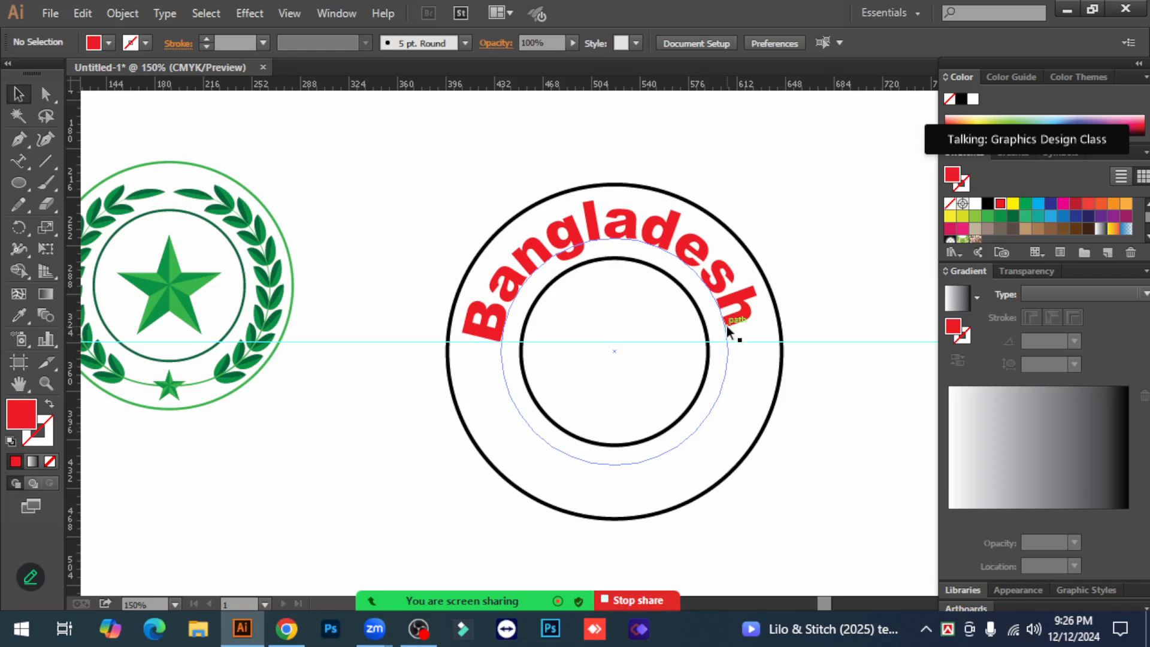
# Widen the letter spacing of the "Bangladesh" text until its final letter reaches down to the guide.
pyautogui.click(686, 247)
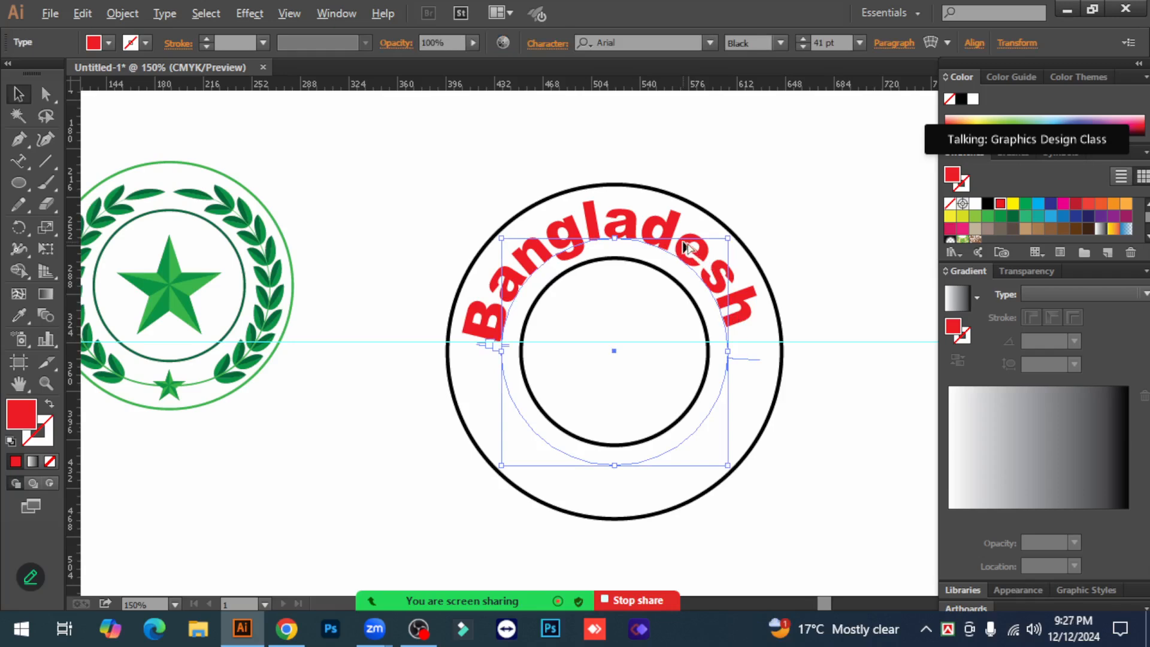
pyautogui.hotkey('alt', 'Right')
pyautogui.hotkey('alt', 'Right')
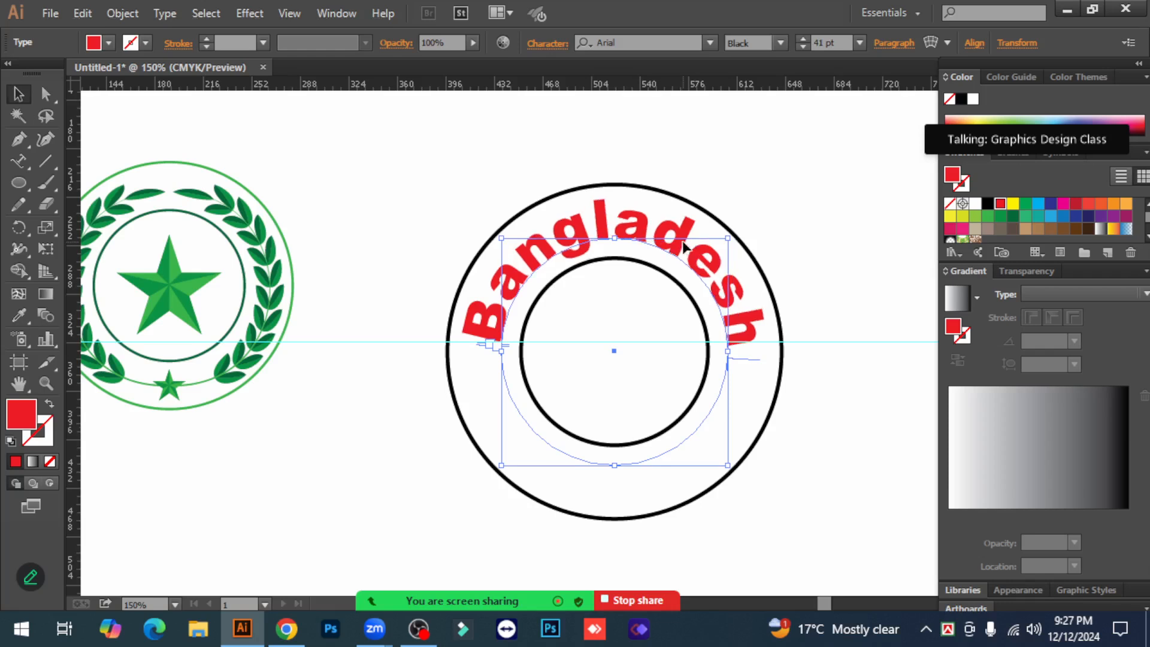
pyautogui.click(846, 451)
pyautogui.keyDown('ctrl'); pyautogui.click(608, 333); pyautogui.keyUp('ctrl')
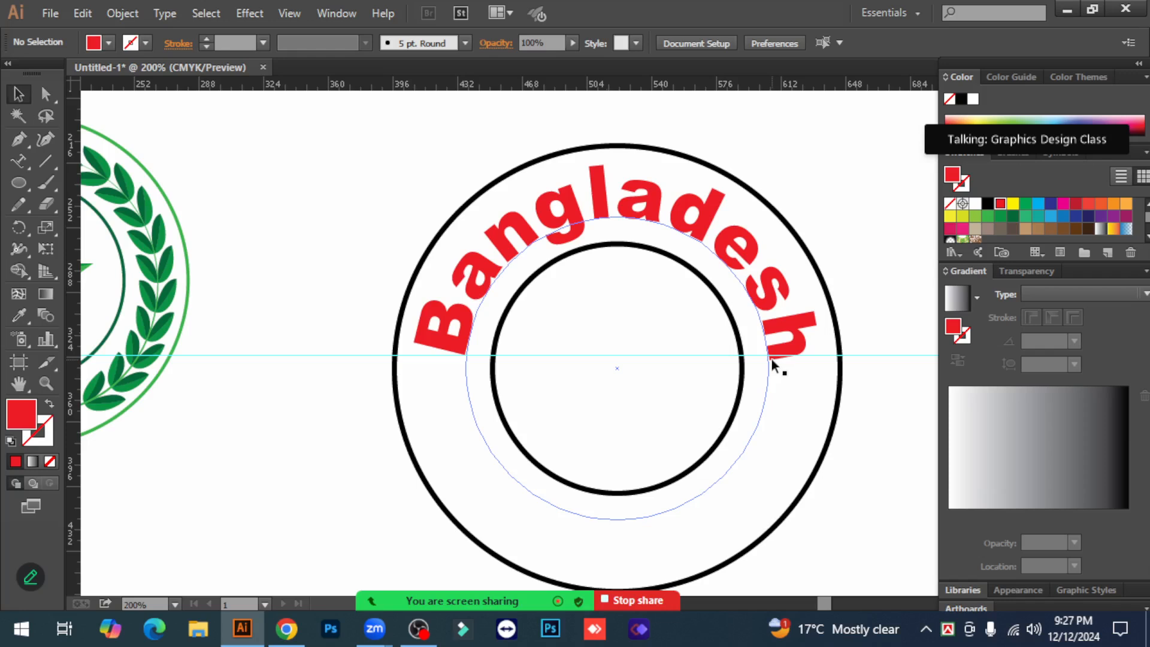
# Shift the "Bangladesh" text slightly counterclockwise along its path so both ends sit level with the guide.
pyautogui.click(696, 209)
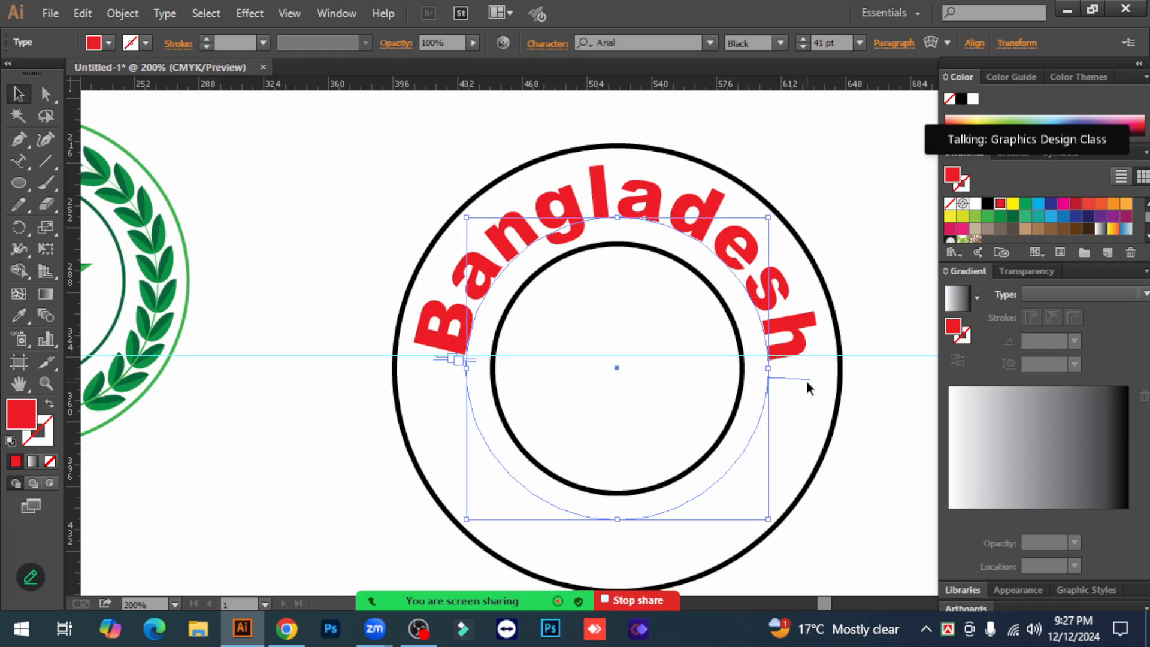
pyautogui.moveTo(804, 380); pyautogui.dragTo(807, 382)
pyautogui.click(876, 429)
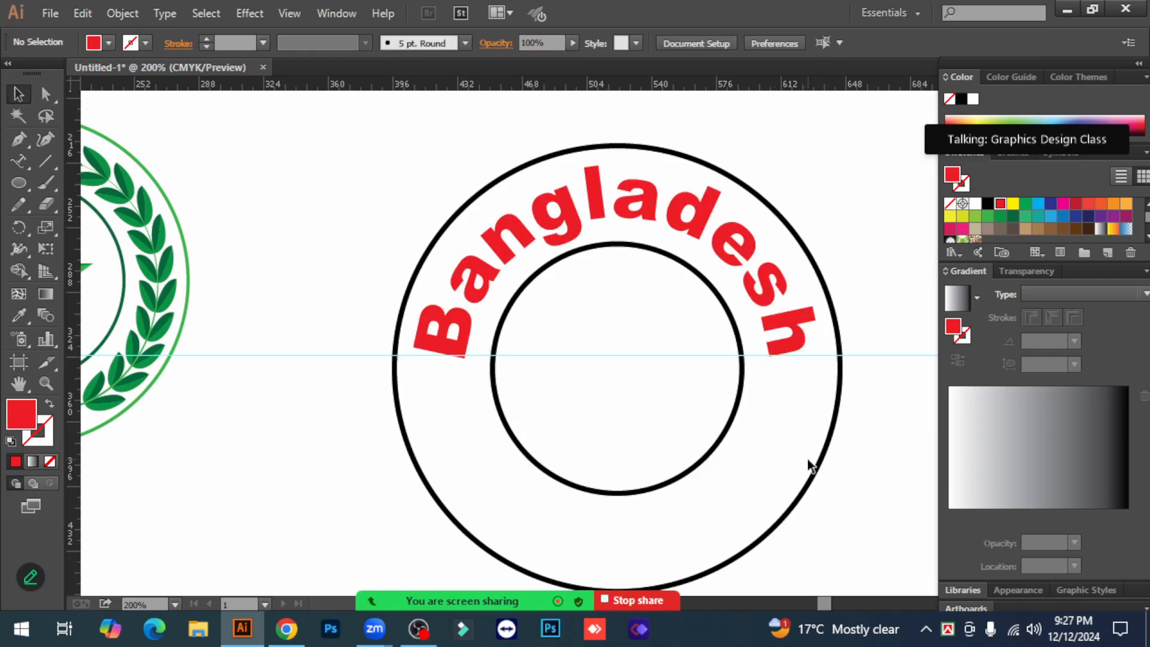
# Try to select the "Bangladesh" characters for editing with the Type on a Path tool.
pyautogui.click(640, 211)
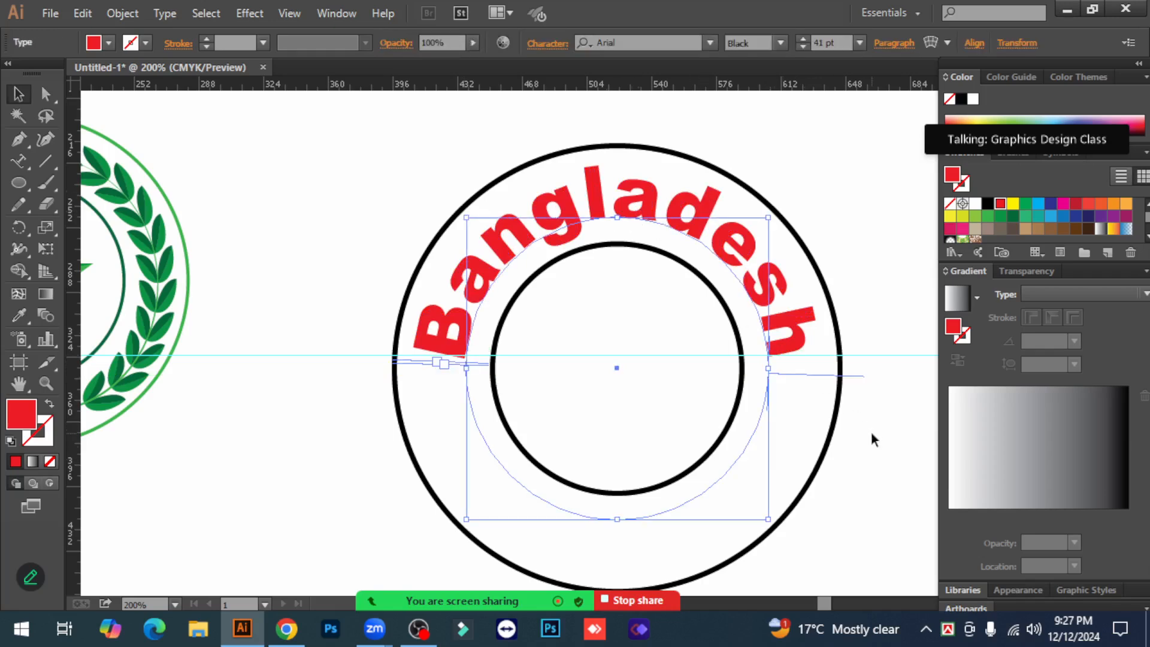
pyautogui.click(19, 160)
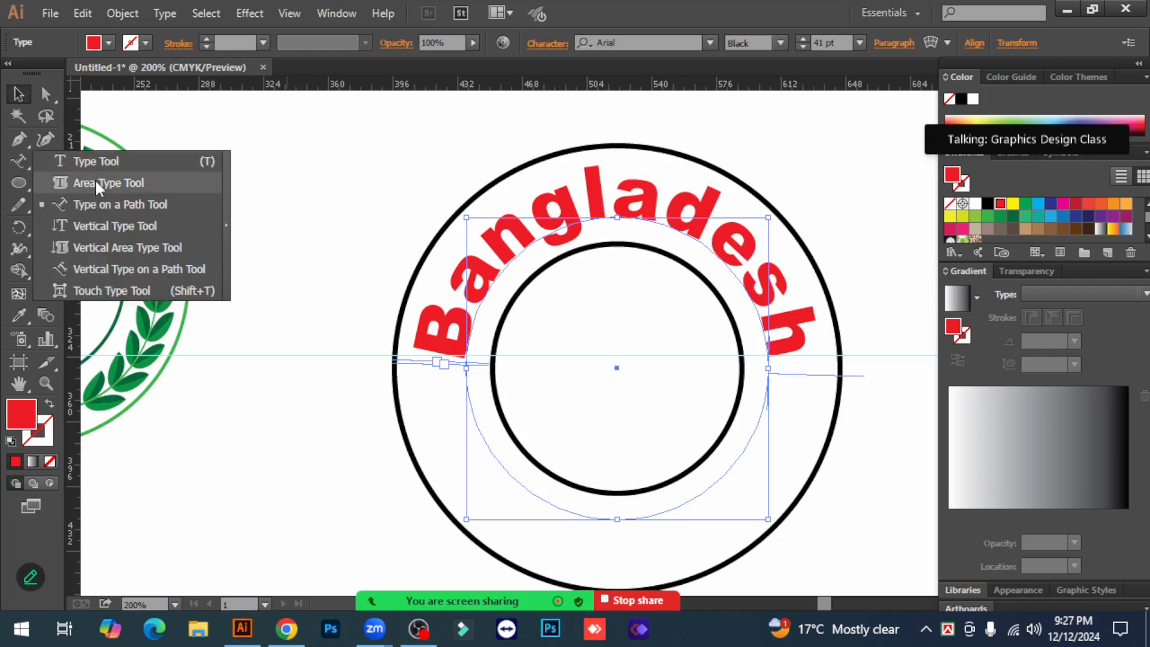
pyautogui.click(103, 205)
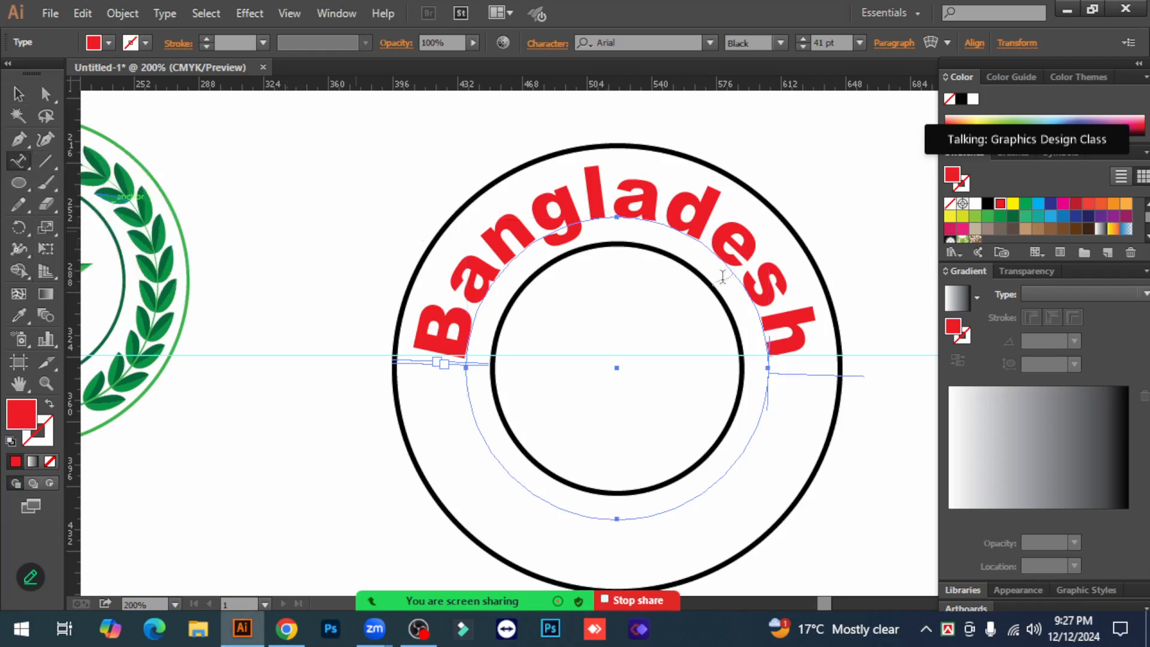
pyautogui.click(792, 349)
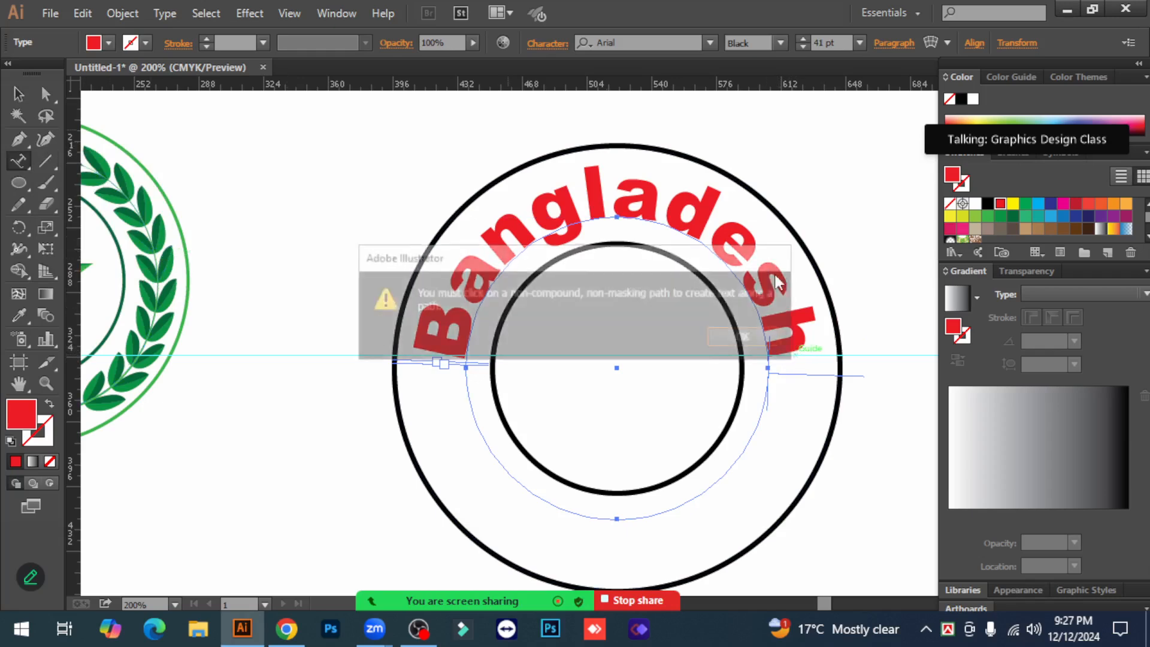
pyautogui.click(723, 334)
pyautogui.click(428, 343)
pyautogui.click(722, 332)
pyautogui.click(19, 94)
pyautogui.click(329, 234)
pyautogui.click(20, 162)
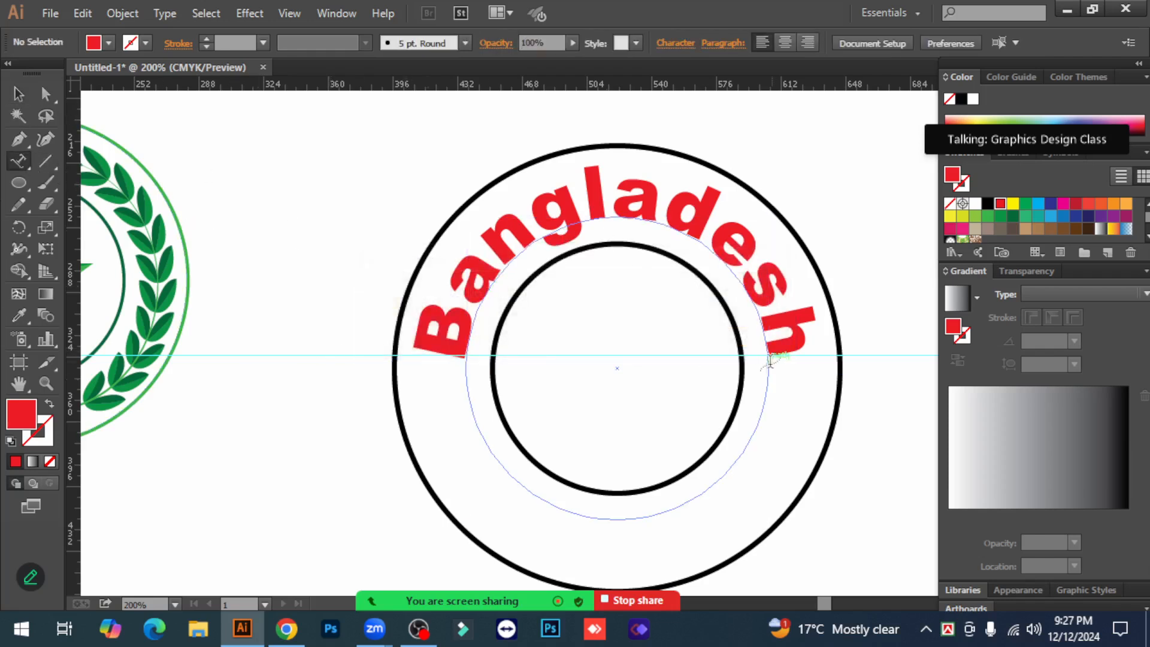
pyautogui.click(772, 358)
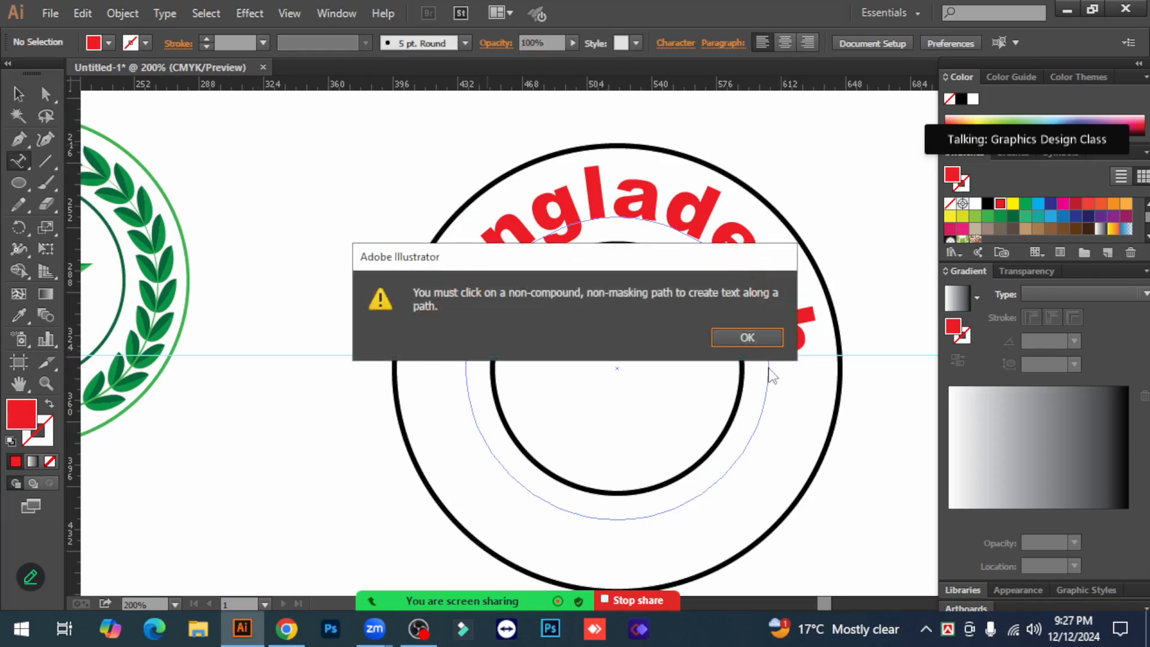
pyautogui.click(746, 337)
# Delete the horizontal guide that crosses the rings.
pyautogui.press('v')
pyautogui.moveTo(869, 312); pyautogui.dragTo(900, 418)
pyautogui.press('Delete')
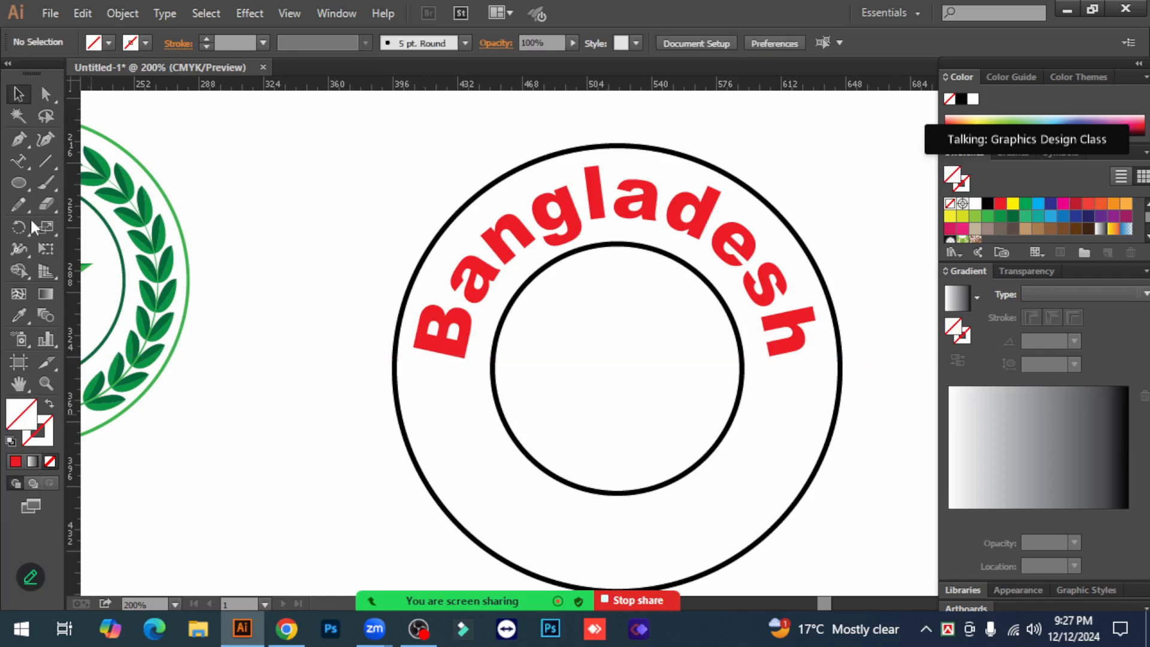
# Select all characters of the "Bangladesh" text with the Type on a Path tool and fill them with green.
pyautogui.click(18, 160)
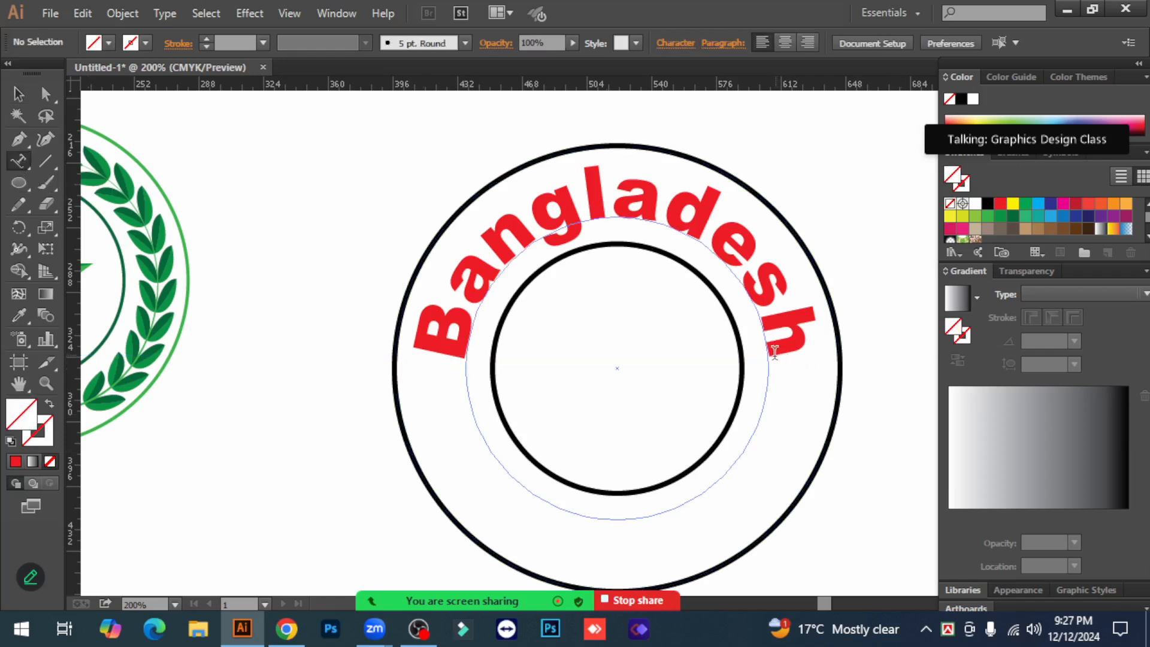
pyautogui.moveTo(770, 358); pyautogui.dragTo(419, 348)
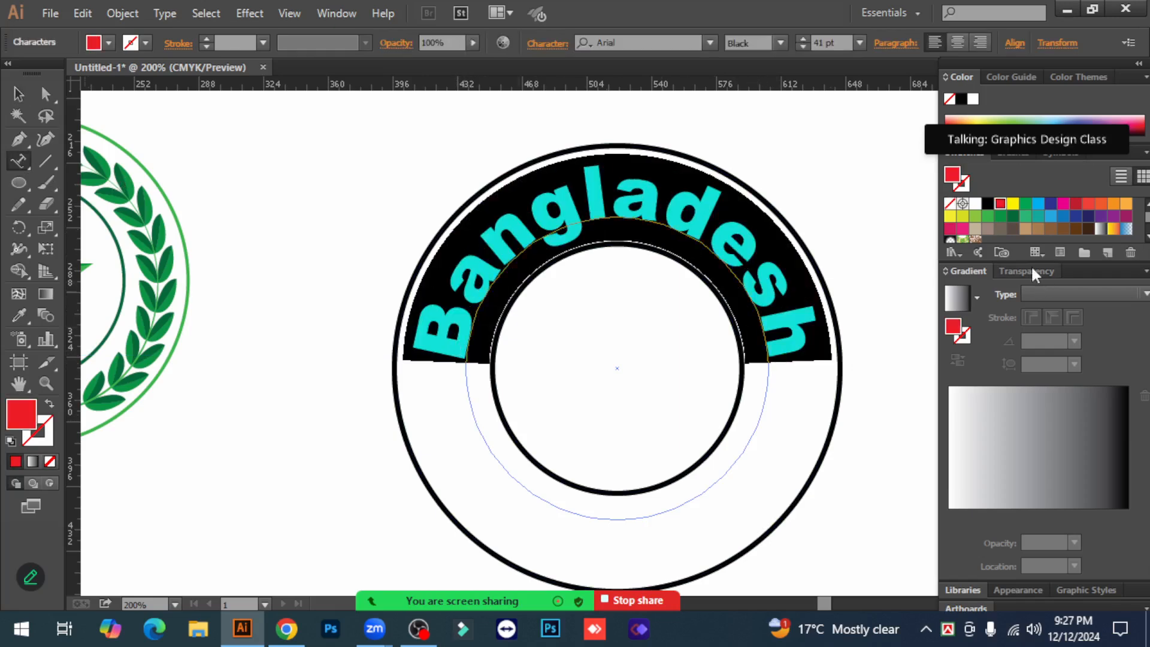
pyautogui.click(988, 204)
pyautogui.click(1025, 207)
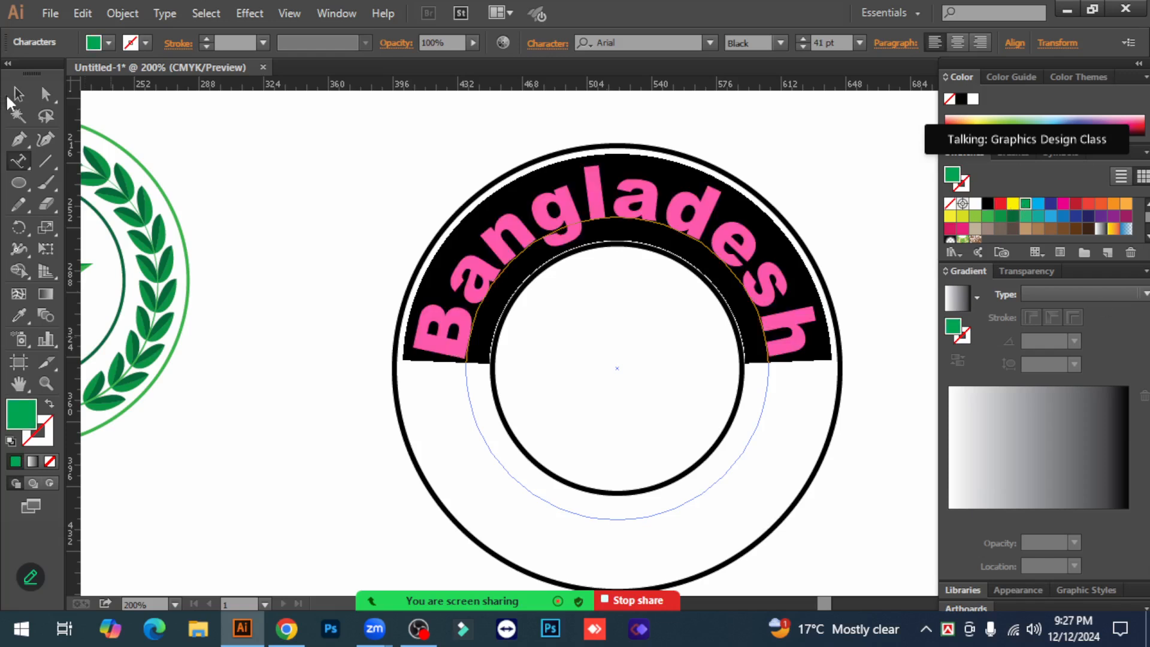
pyautogui.click(19, 94)
pyautogui.click(267, 208)
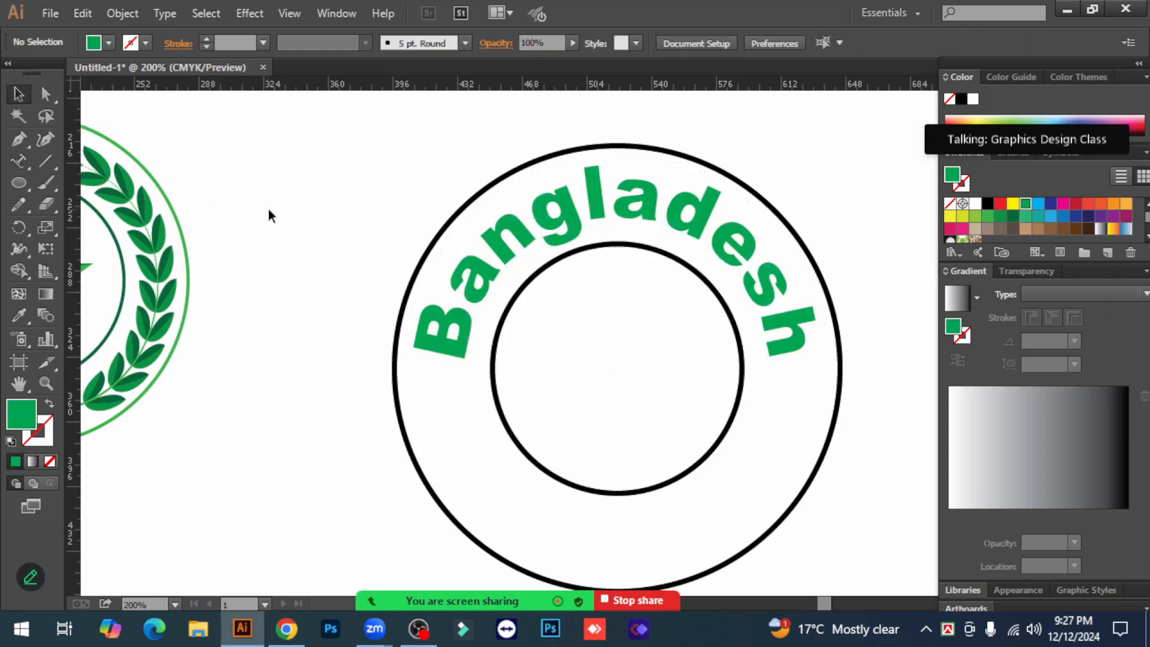
# Move the green "Bangladesh" text out of the rings onto the empty canvas to the right of the artboard.
pyautogui.scroll(-1, 276, 214)
pyautogui.hotkey('ctrl', '-')
pyautogui.hotkey('ctrl', '-')
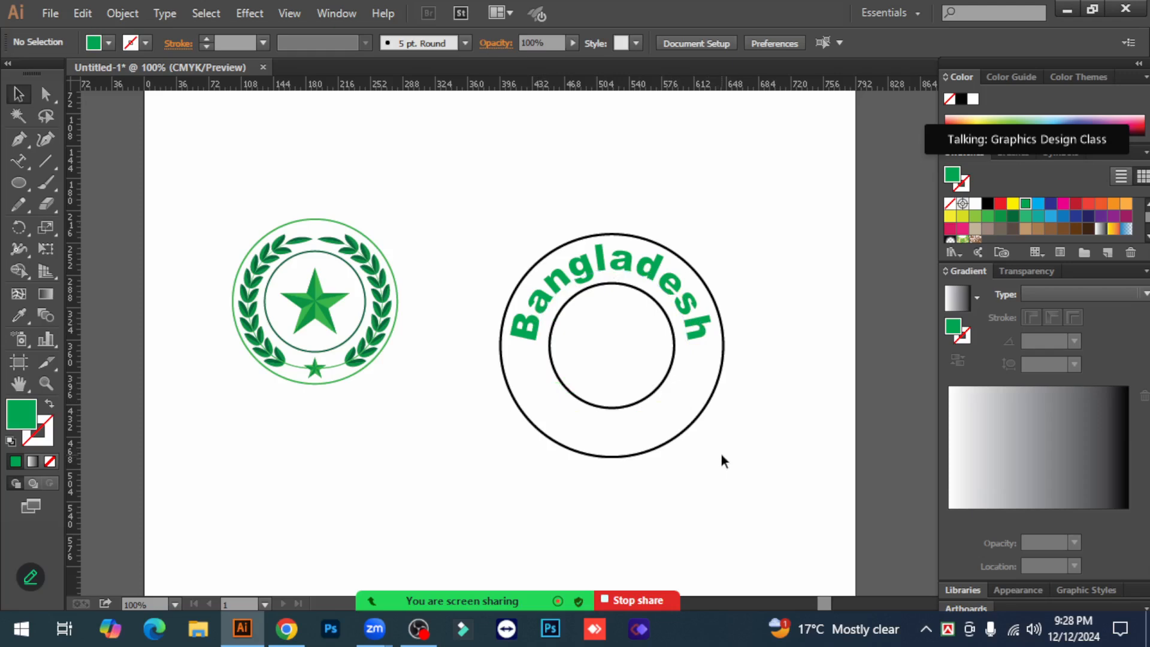
pyautogui.hotkey('ctrl', '-')
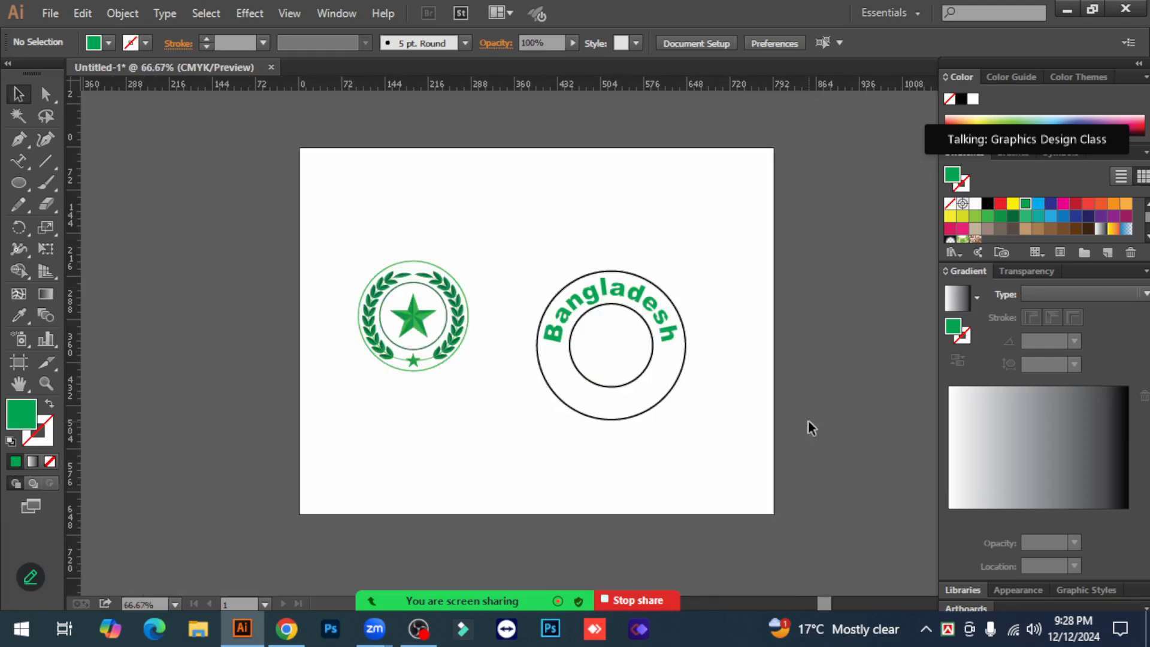
pyautogui.moveTo(719, 442); pyautogui.dragTo(593, 444)
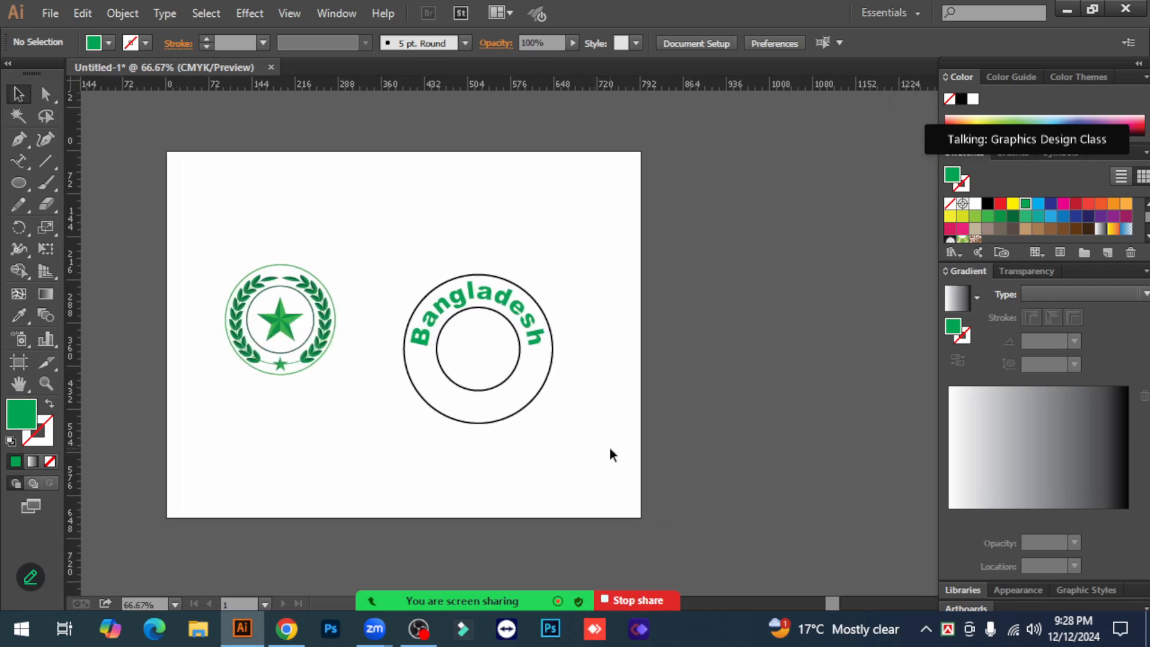
pyautogui.click(535, 339)
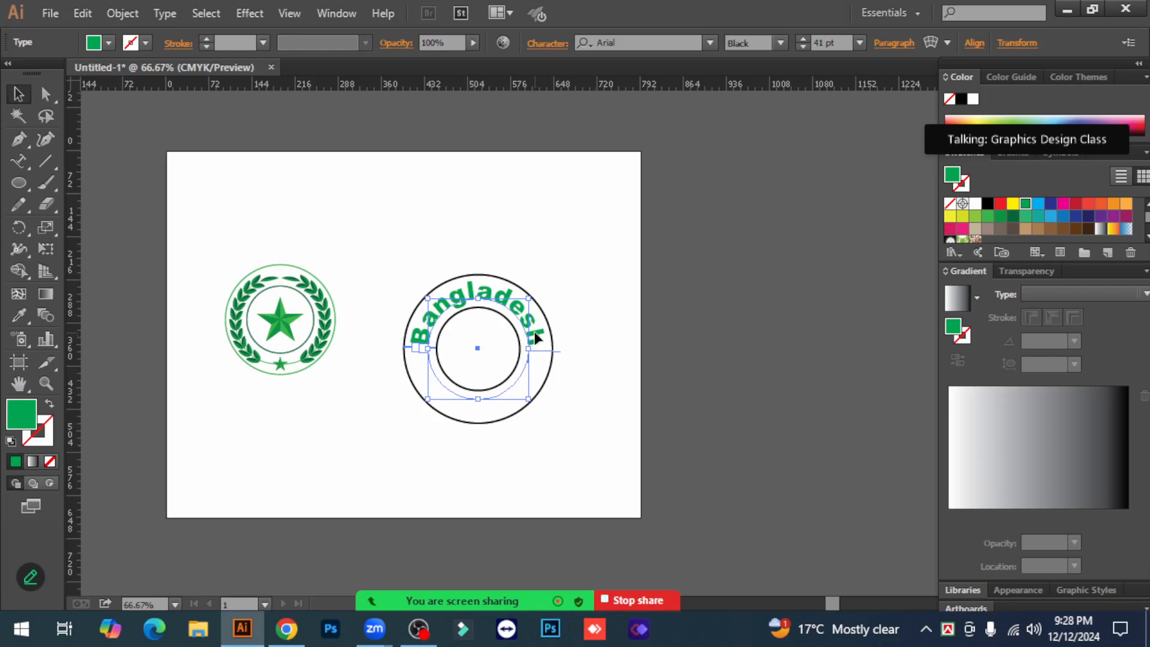
pyautogui.moveTo(535, 337); pyautogui.dragTo(843, 345)
pyautogui.moveTo(853, 462); pyautogui.dragTo(695, 416)
pyautogui.click(755, 372)
# Fill the moved "Bangladesh" text with white and place a copy of it below and to the right.
pyautogui.click(653, 254)
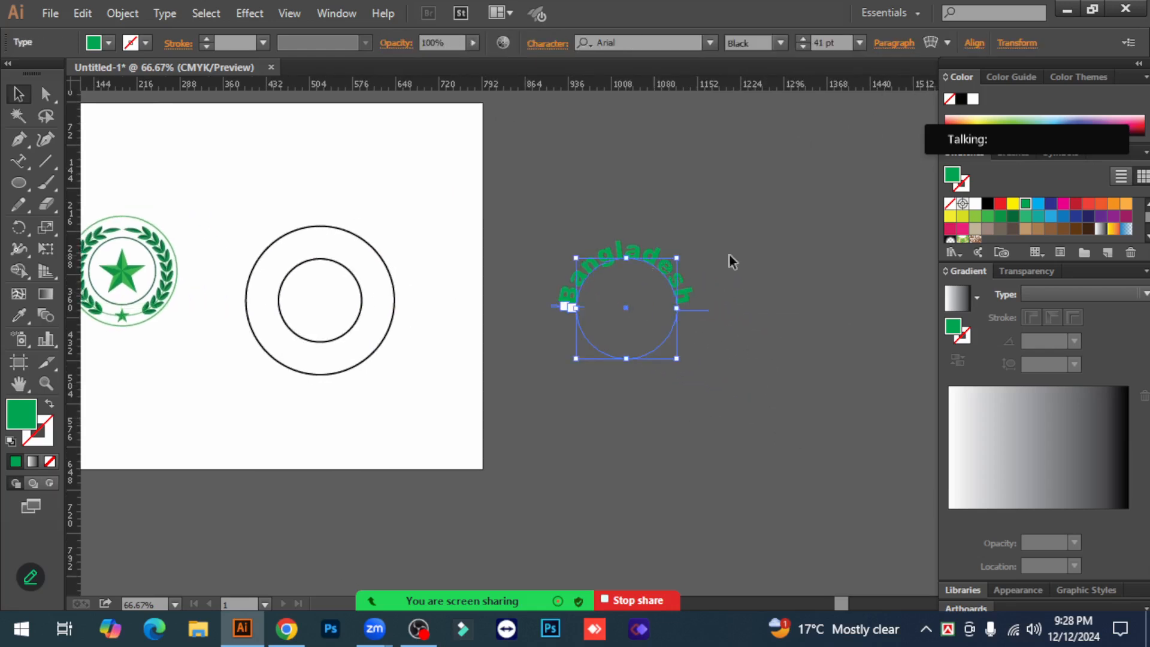
pyautogui.click(976, 203)
pyautogui.click(832, 306)
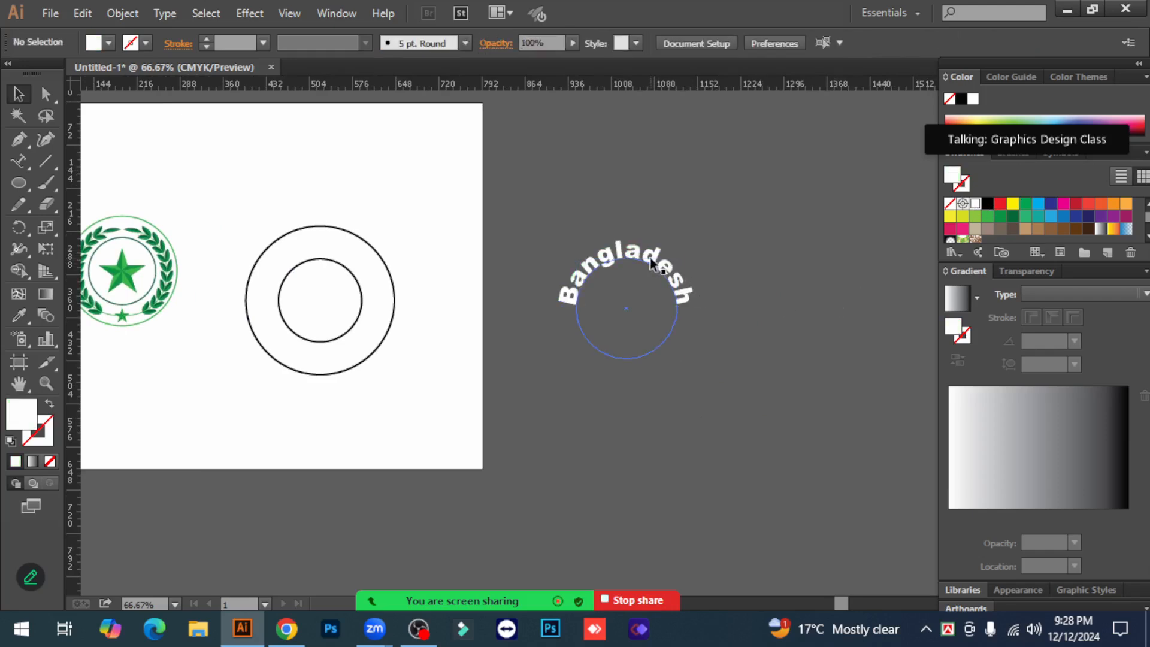
pyautogui.moveTo(651, 264); pyautogui.dragTo(829, 382)
pyautogui.click(821, 386)
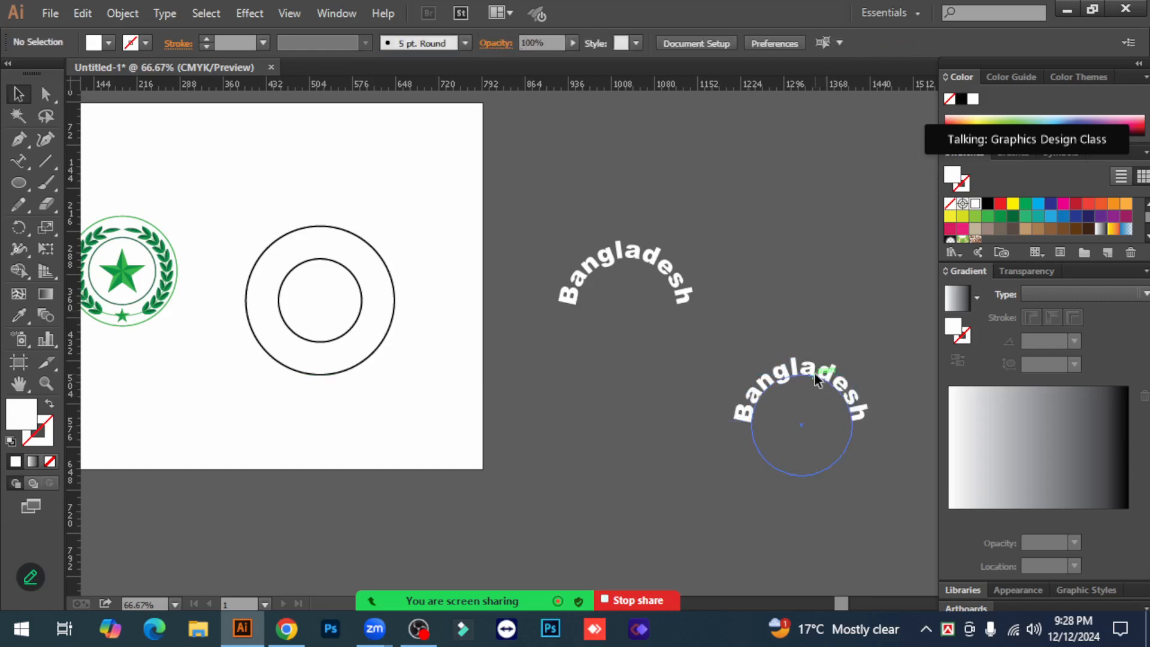
pyautogui.click(815, 373)
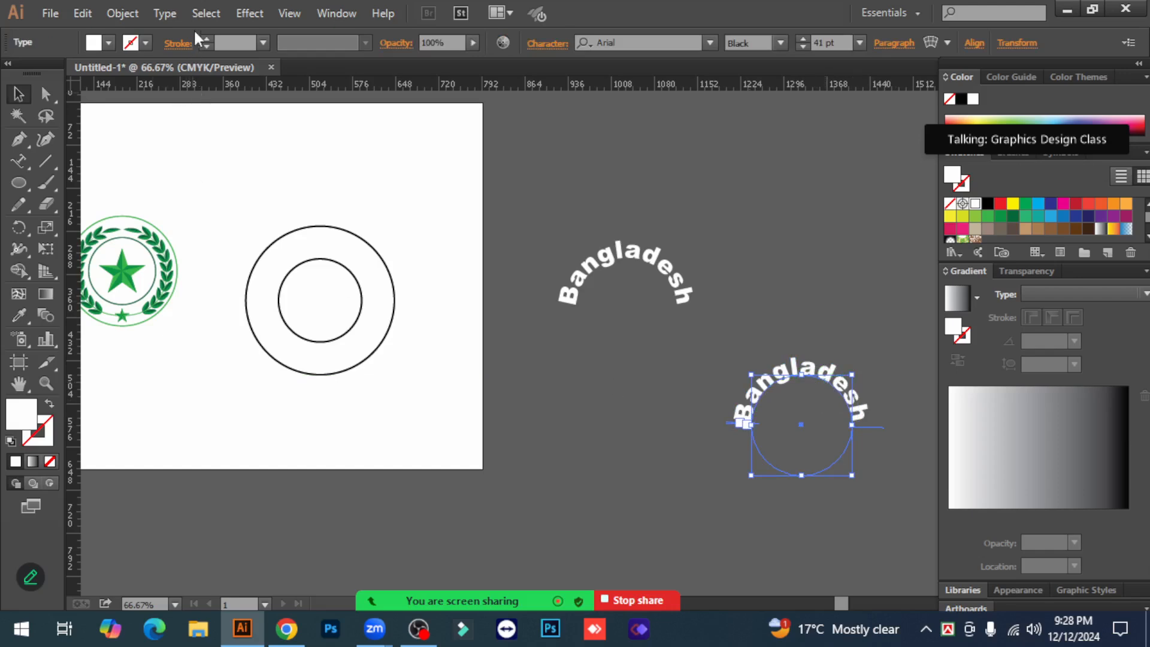
pyautogui.click(162, 15)
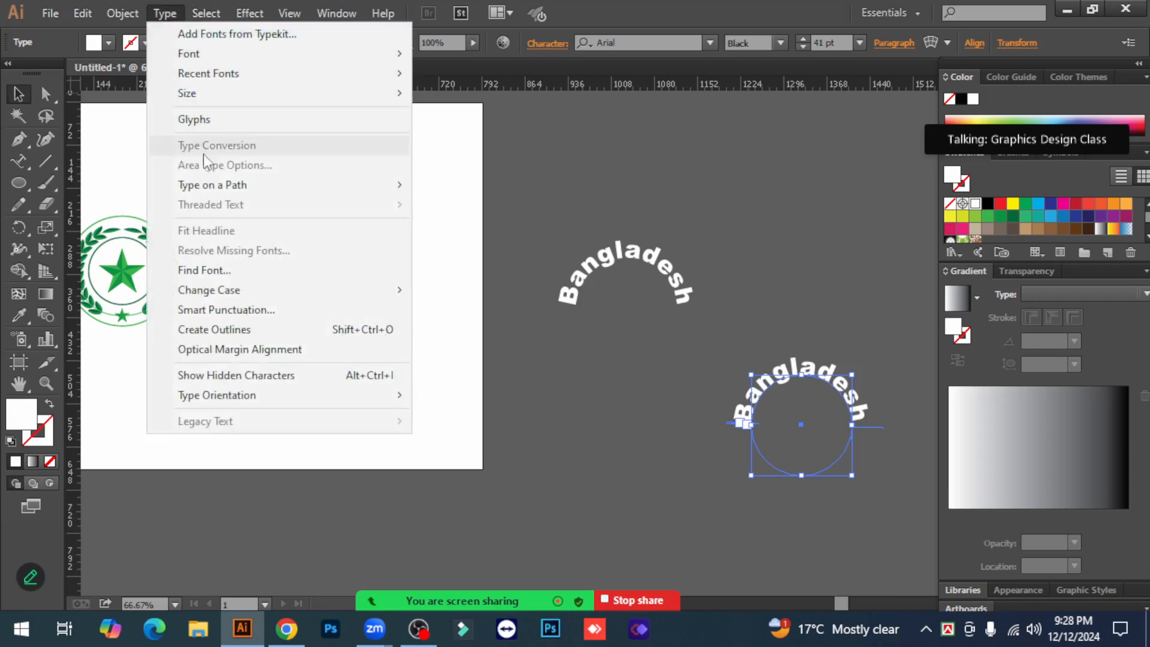
pyautogui.moveTo(206, 186)
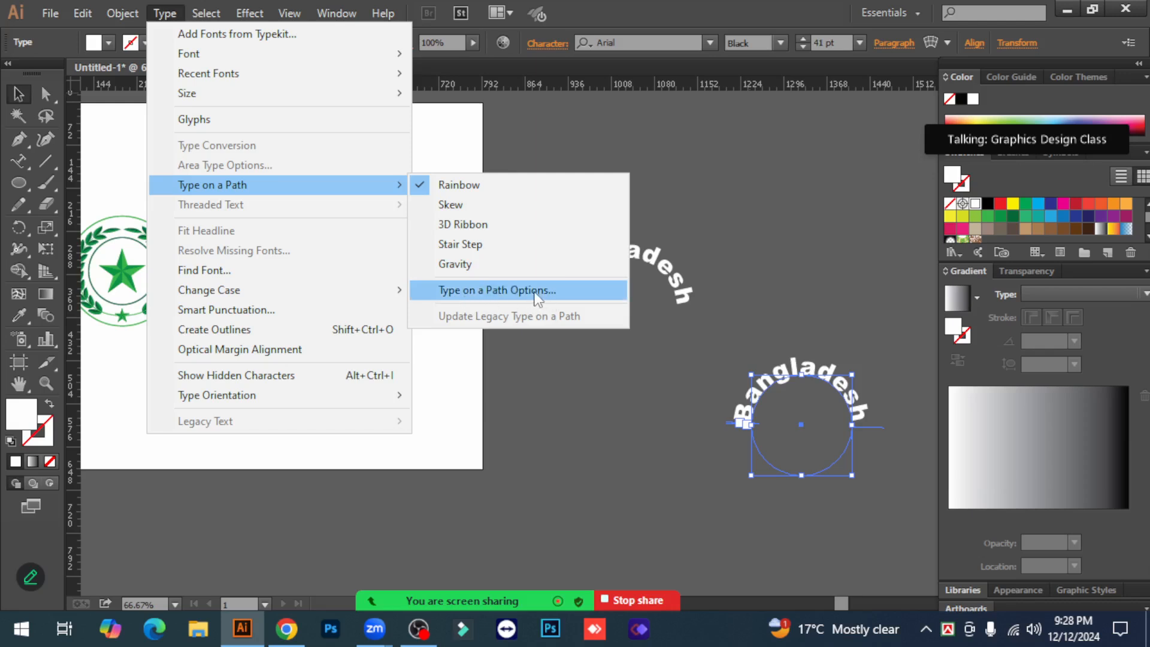
pyautogui.click(512, 169)
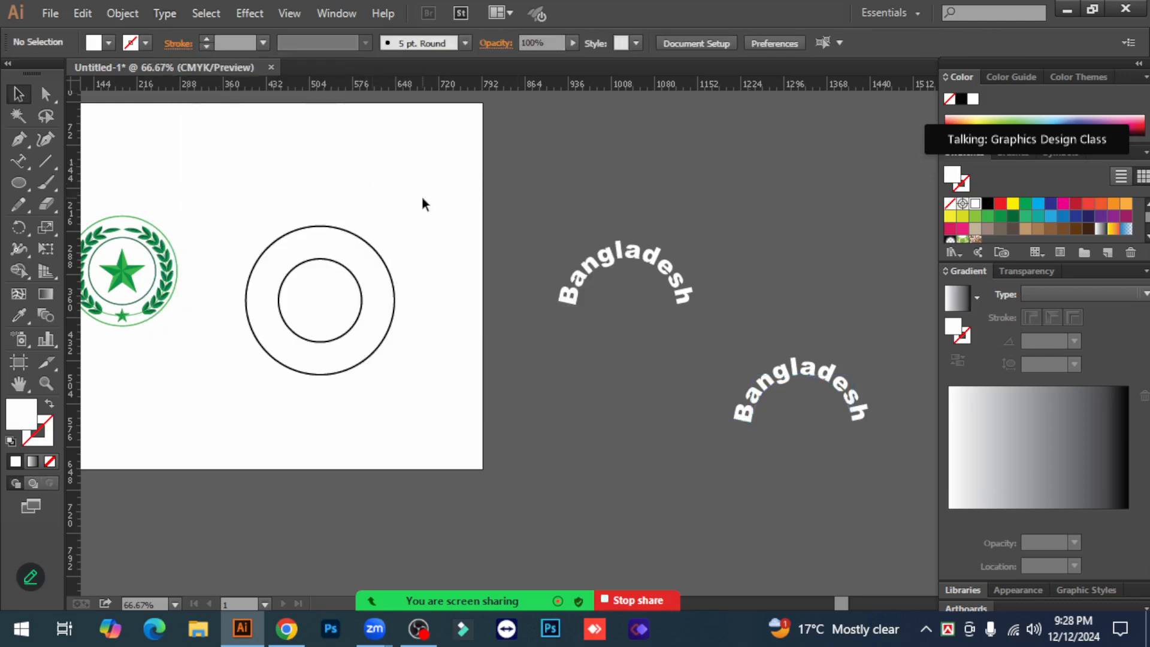
# Flip the lower "Bangladesh" copy on its circular path and align it to the path by Ascender, with preview on.
pyautogui.click(800, 375)
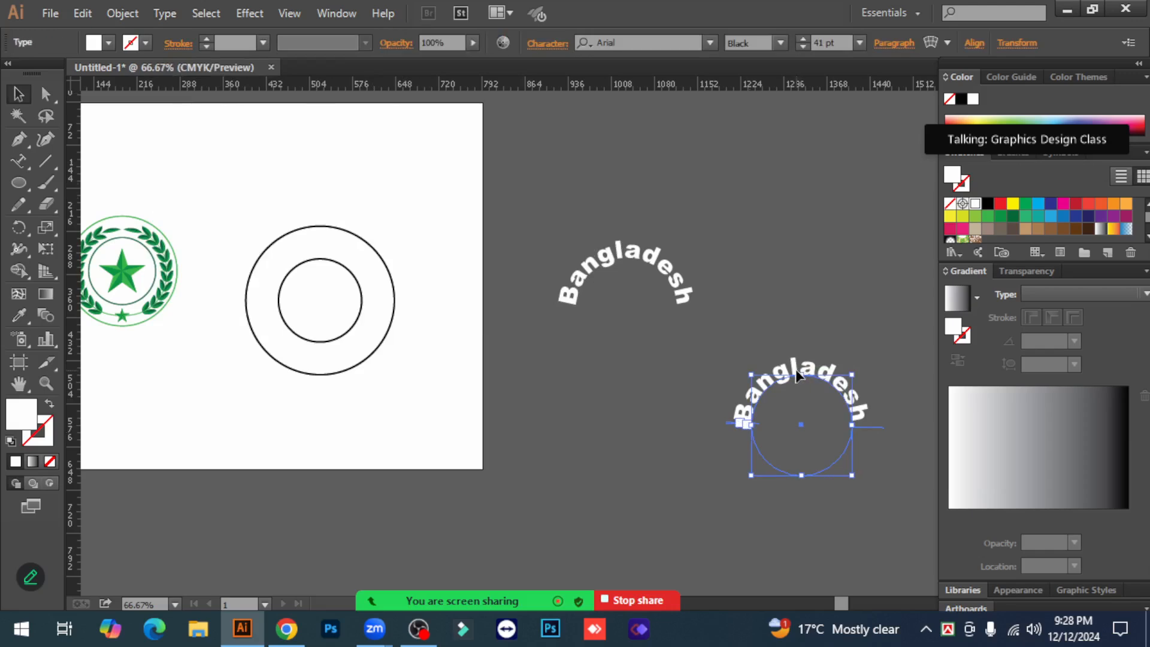
pyautogui.click(165, 13)
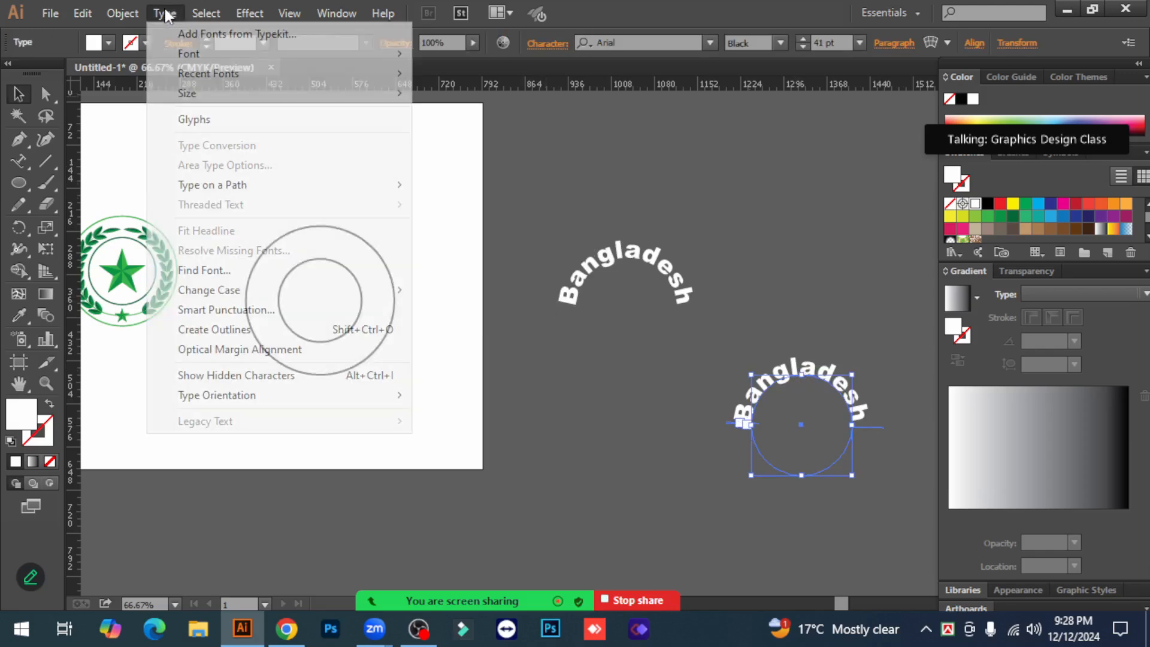
pyautogui.moveTo(264, 186)
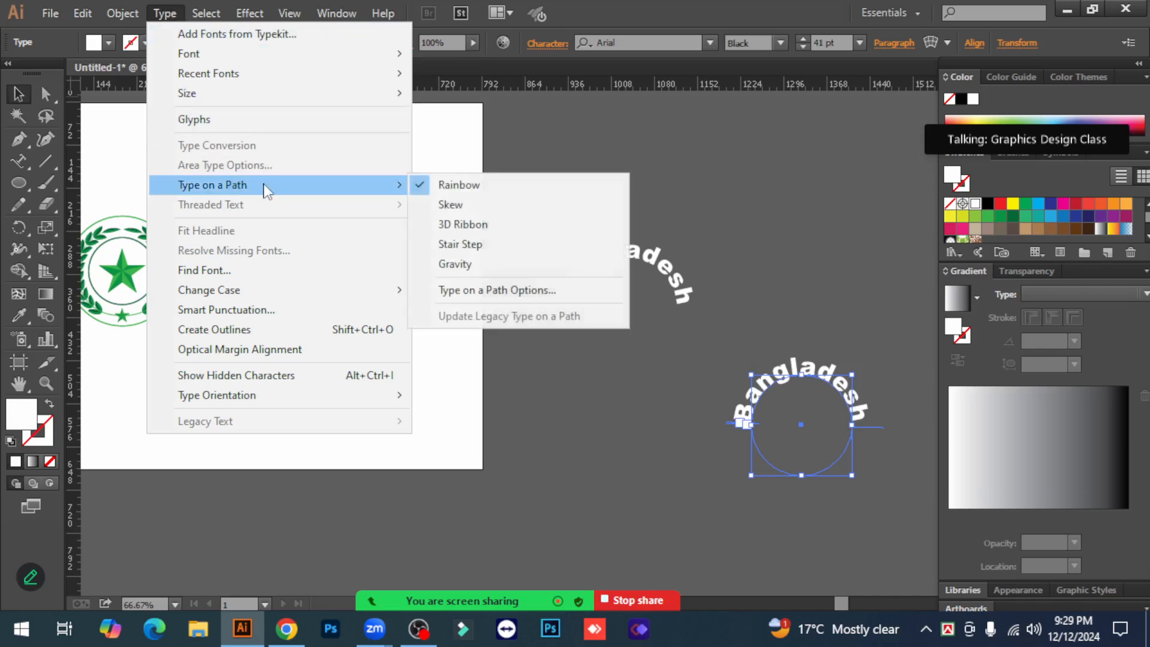
pyautogui.click(528, 292)
pyautogui.moveTo(308, 342); pyautogui.dragTo(479, 359)
pyautogui.click(325, 490)
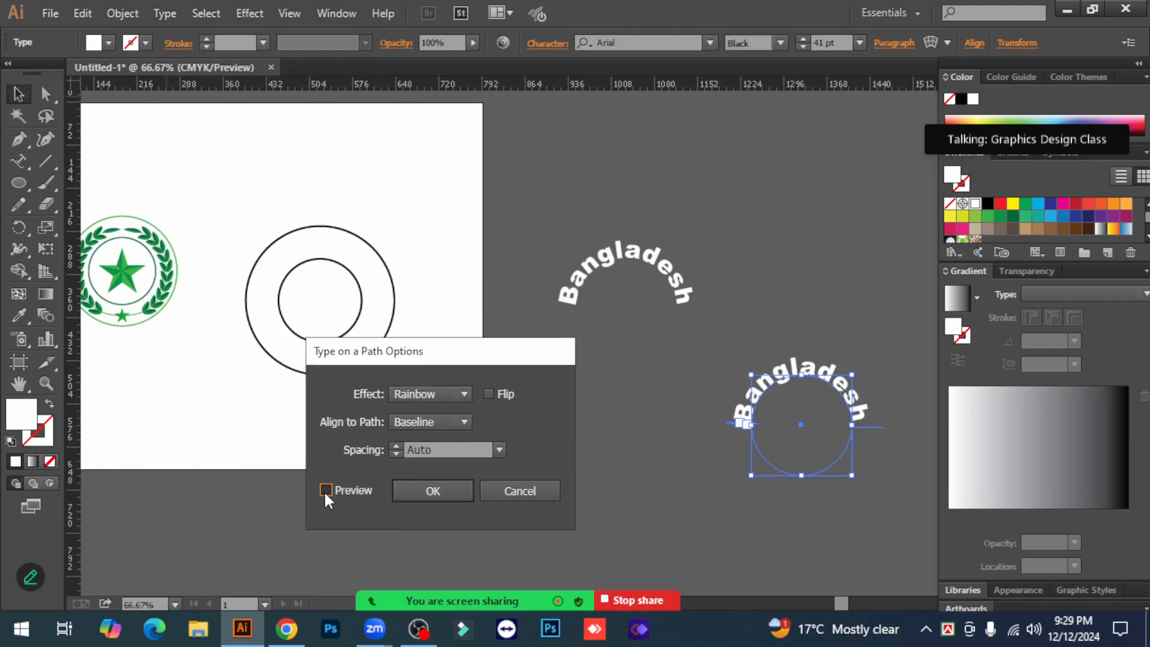
pyautogui.click(488, 395)
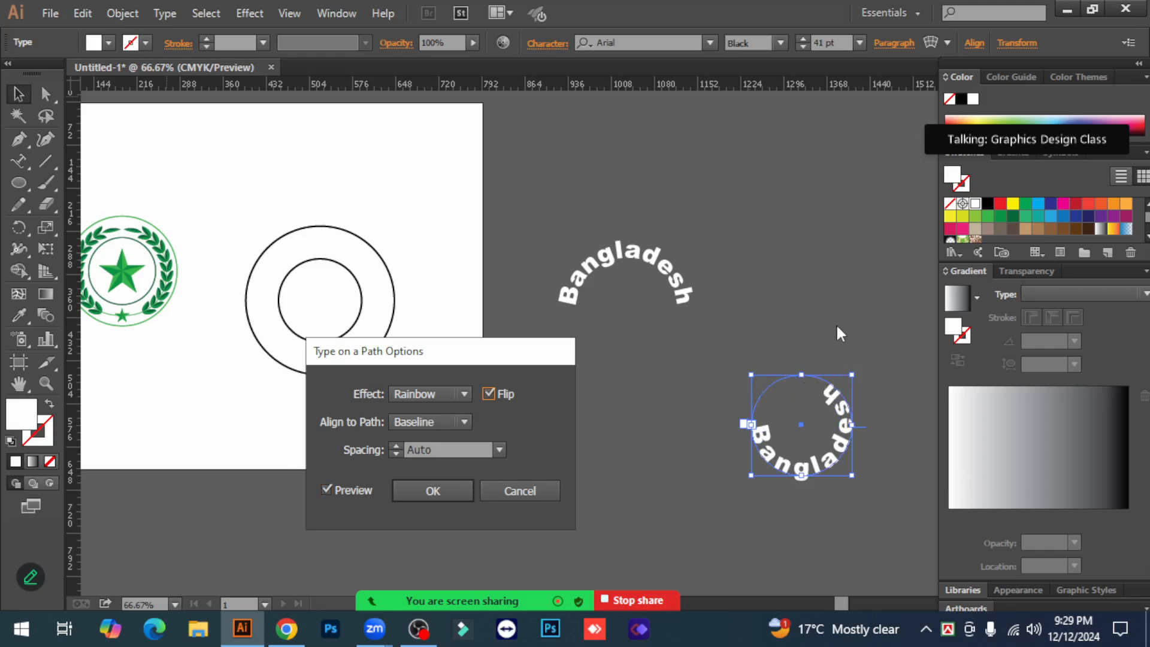
pyautogui.moveTo(839, 409); pyautogui.dragTo(764, 437)
pyautogui.click(465, 422)
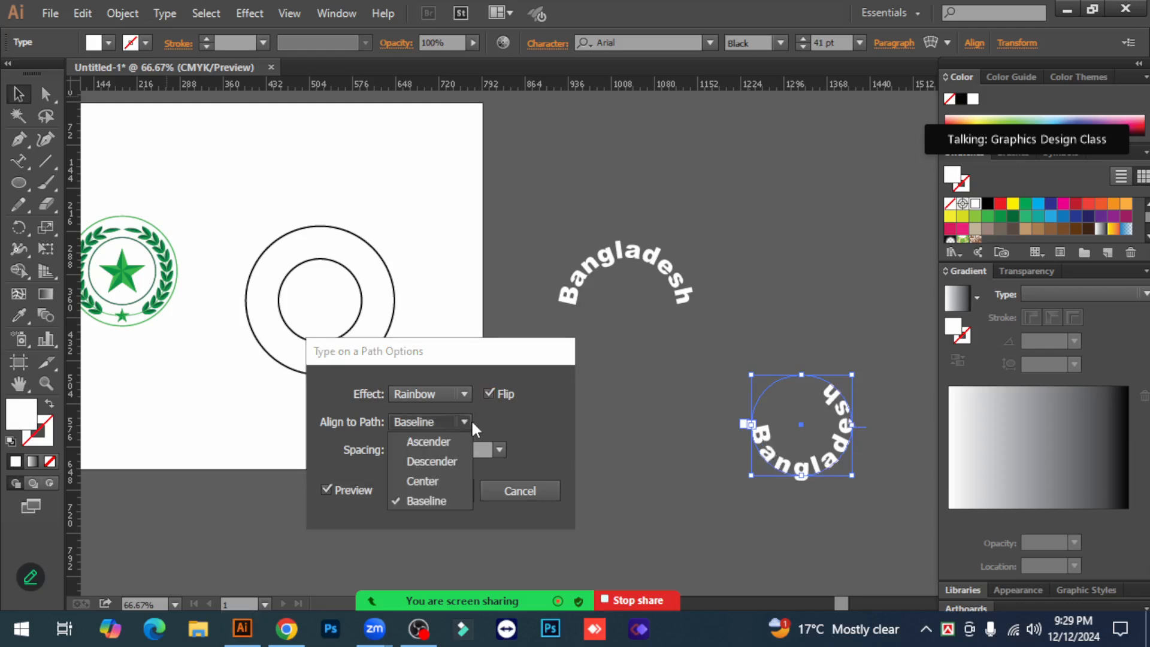
pyautogui.click(428, 441)
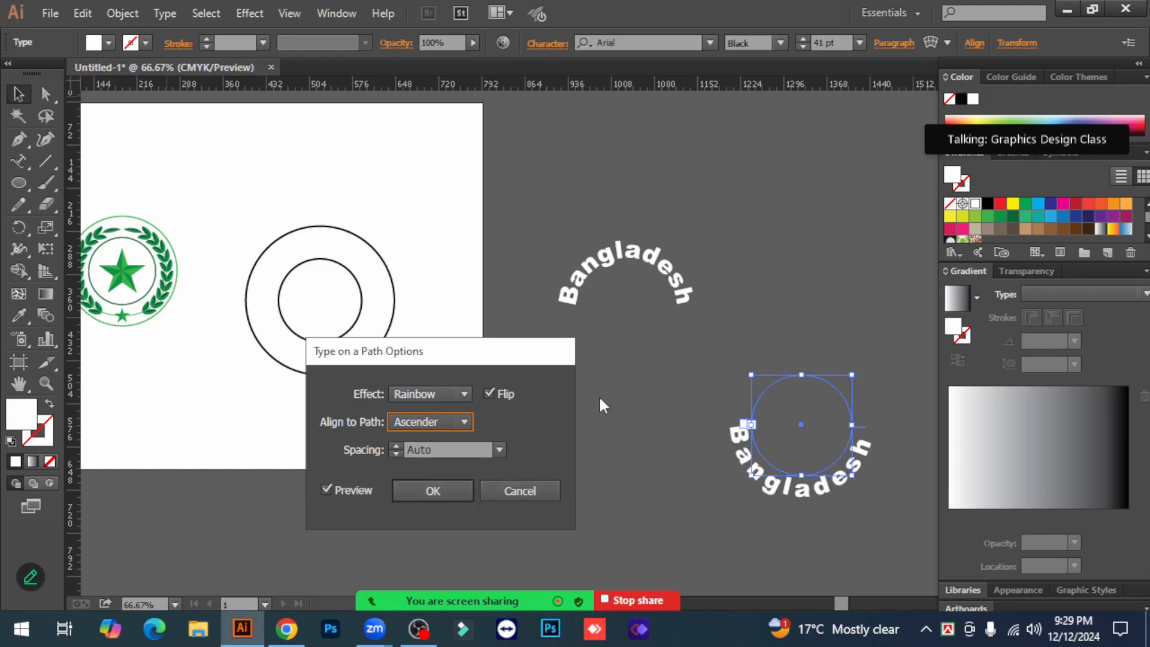
pyautogui.click(455, 490)
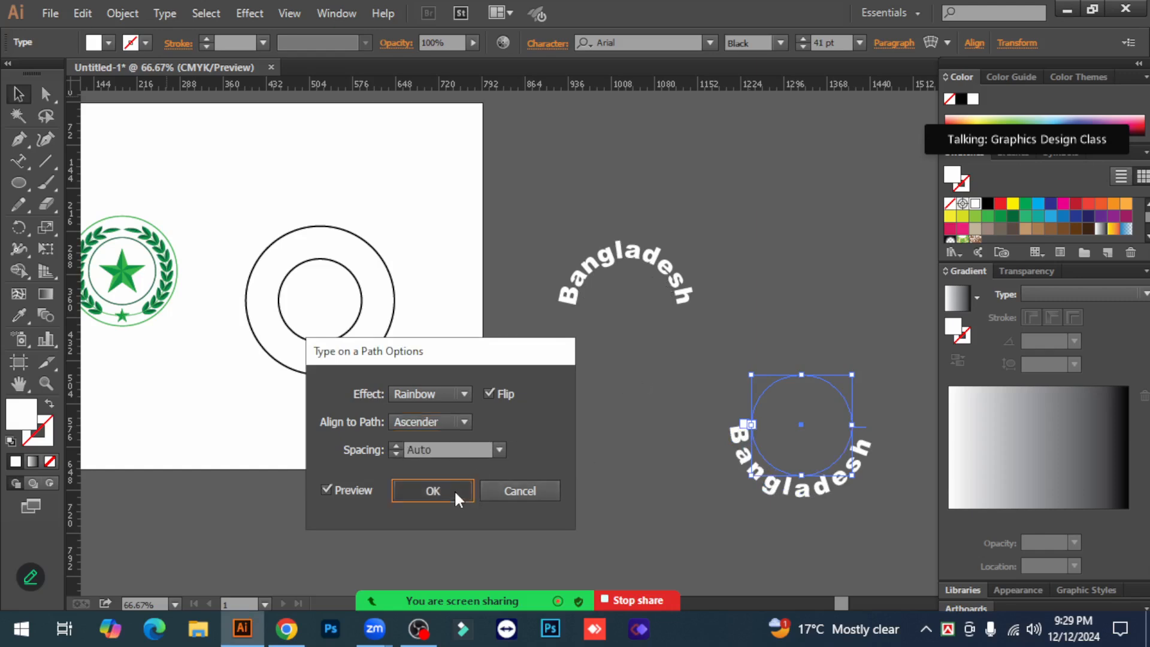
# Replace the flipped "Bangladesh" text with "1971" on the same circular path.
pyautogui.click(20, 162)
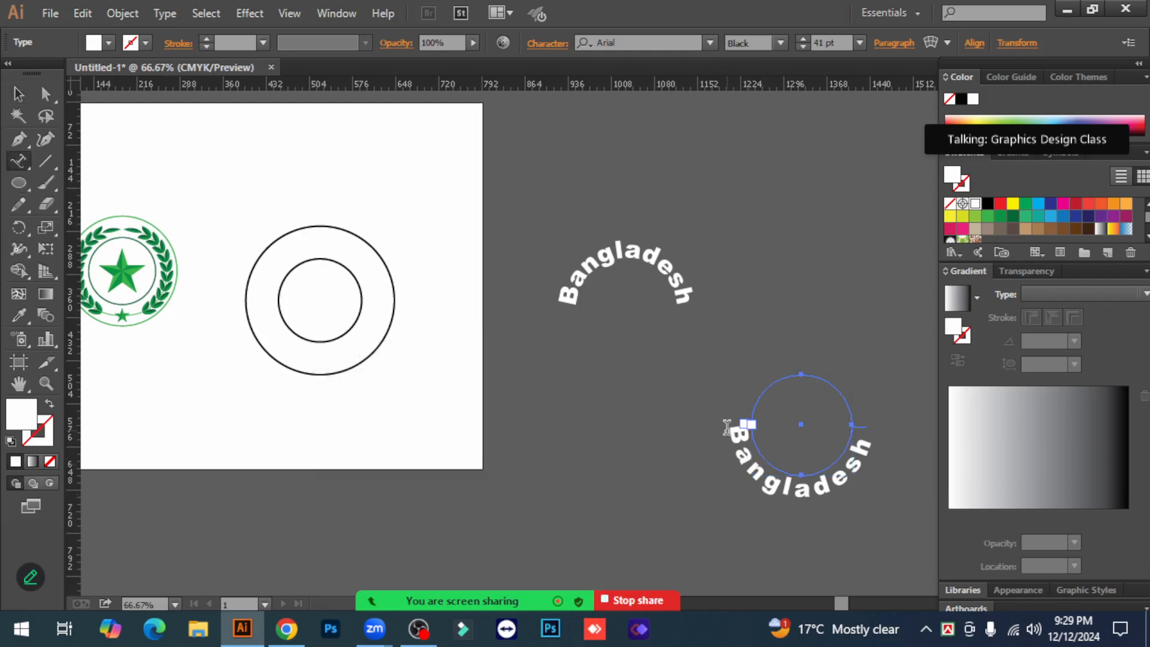
pyautogui.moveTo(727, 427); pyautogui.dragTo(871, 444)
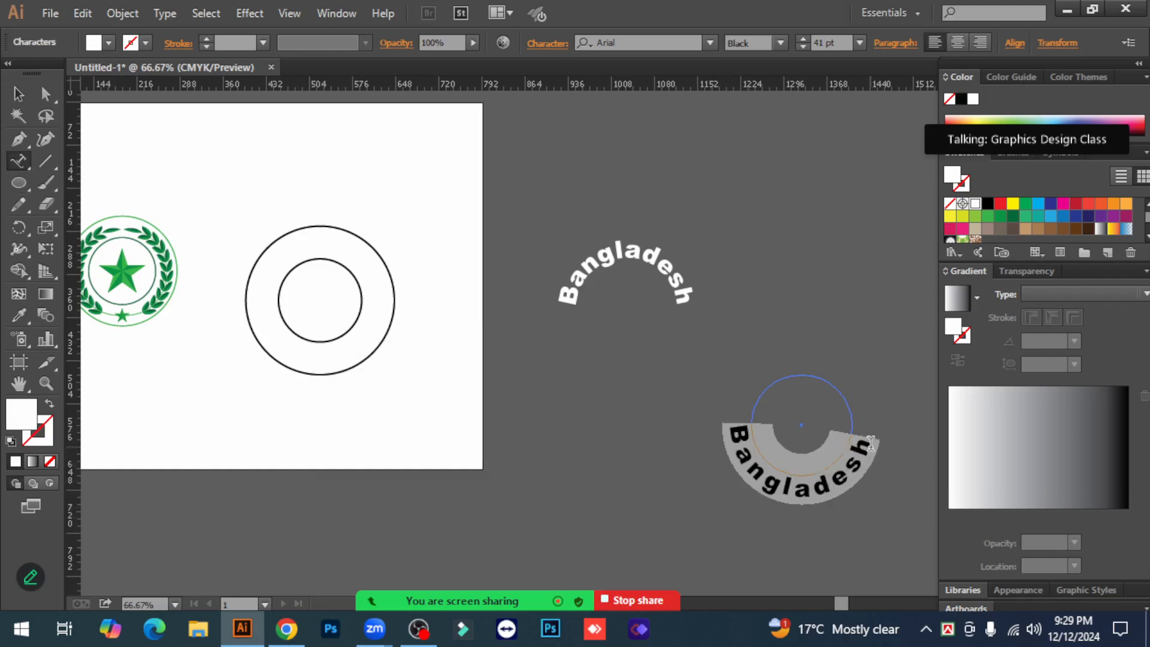
pyautogui.write('1')
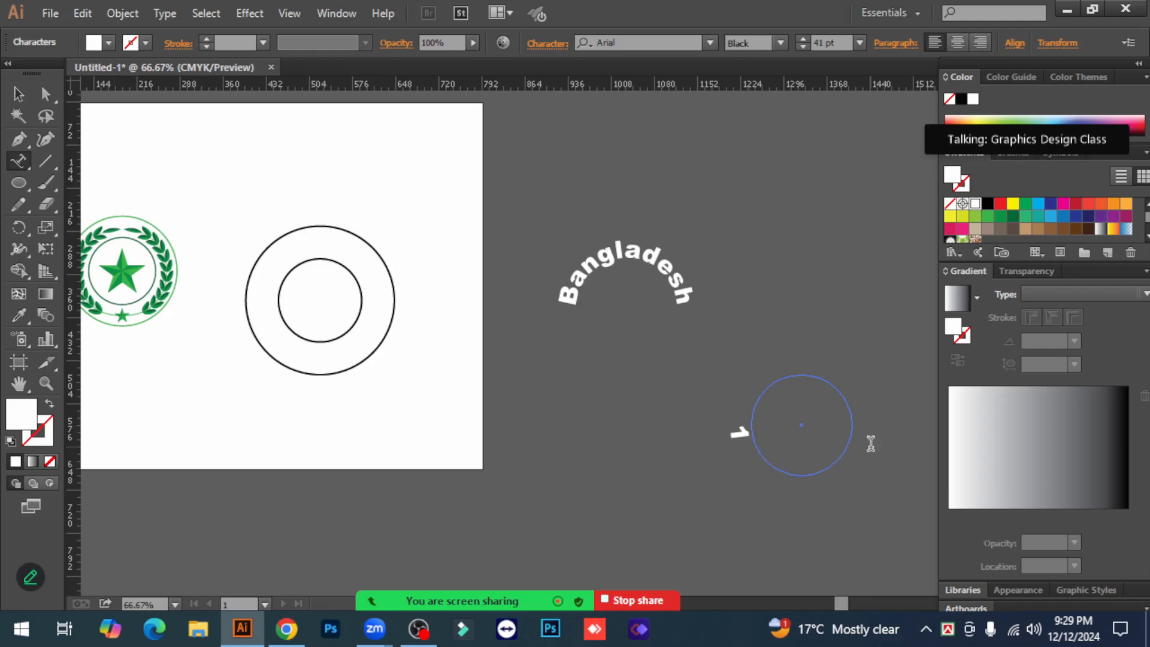
pyautogui.press('BackSpace')
pyautogui.write('1971')
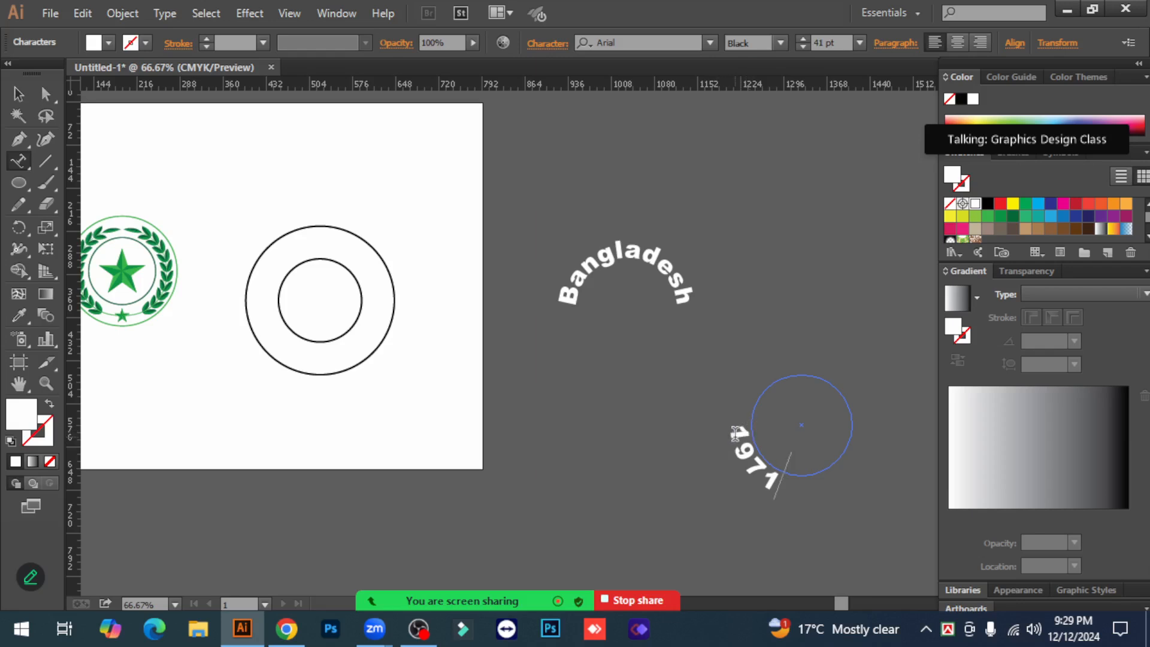
pyautogui.click(18, 93)
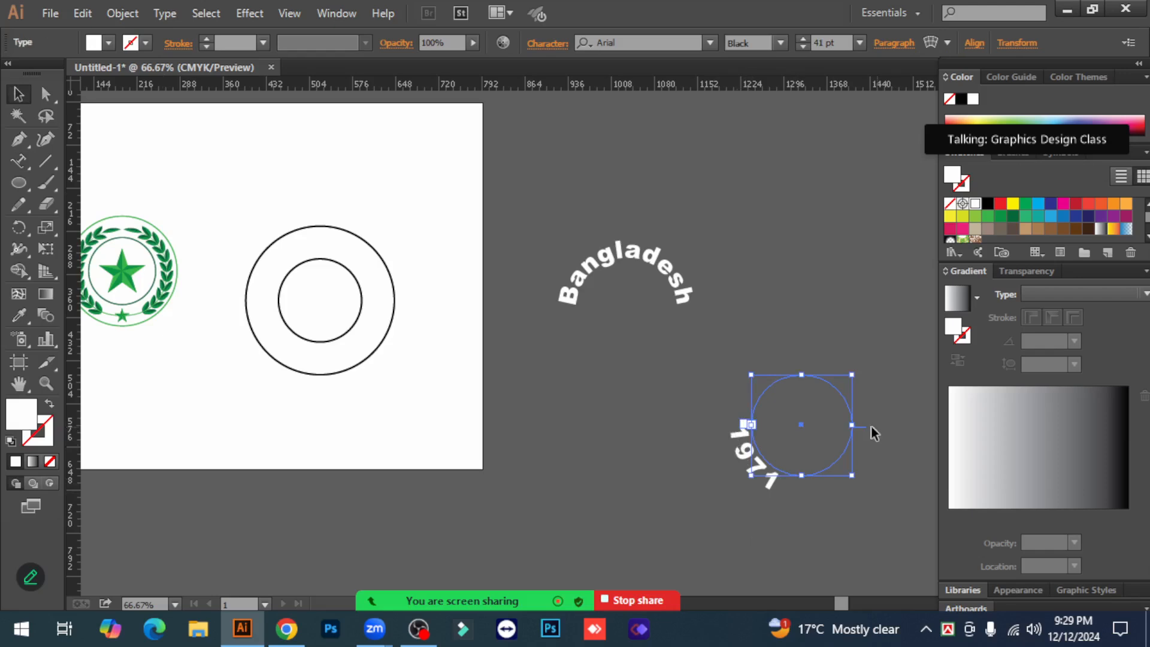
# Slide the "1971" text along its circle so it sits centred at the bottom, outside the path.
pyautogui.hotkey('ctrl', 'space')
pyautogui.click(809, 441)
pyautogui.click(605, 354)
pyautogui.click(605, 354)
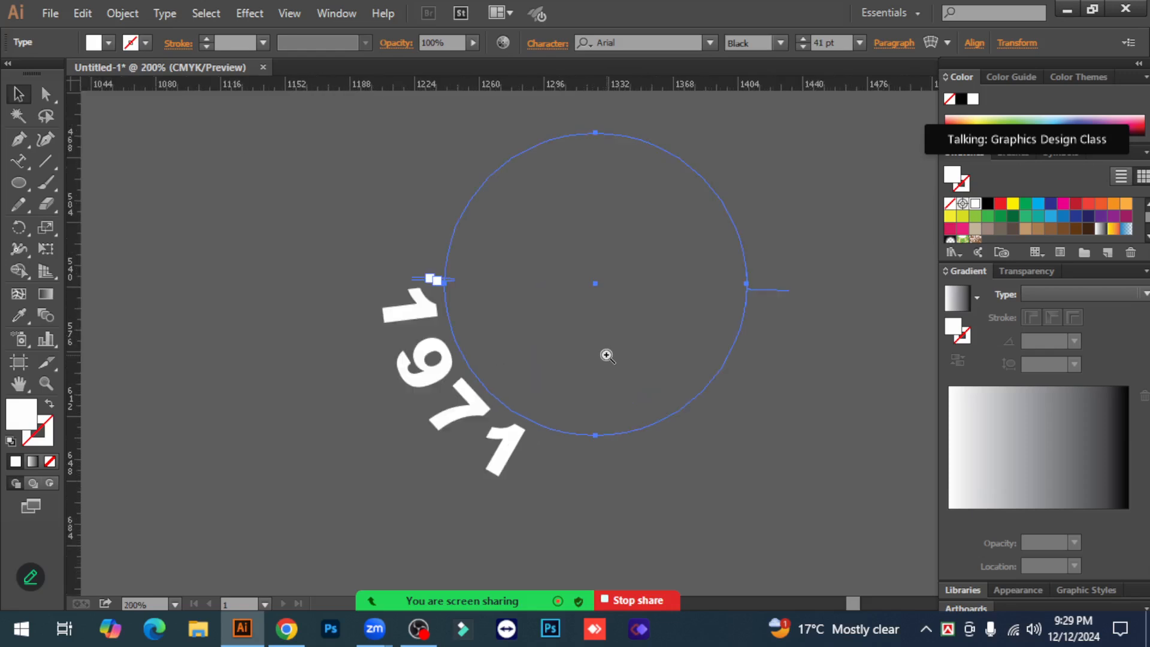
pyautogui.click(691, 319)
pyautogui.moveTo(736, 306)
pyautogui.mouseDown()
pyautogui.moveTo(745, 244)
pyautogui.moveTo(712, 134)
pyautogui.moveTo(737, 318)
pyautogui.mouseUp()
pyautogui.hotkey('ctrl', '-')
pyautogui.hotkey('ctrl', '-')
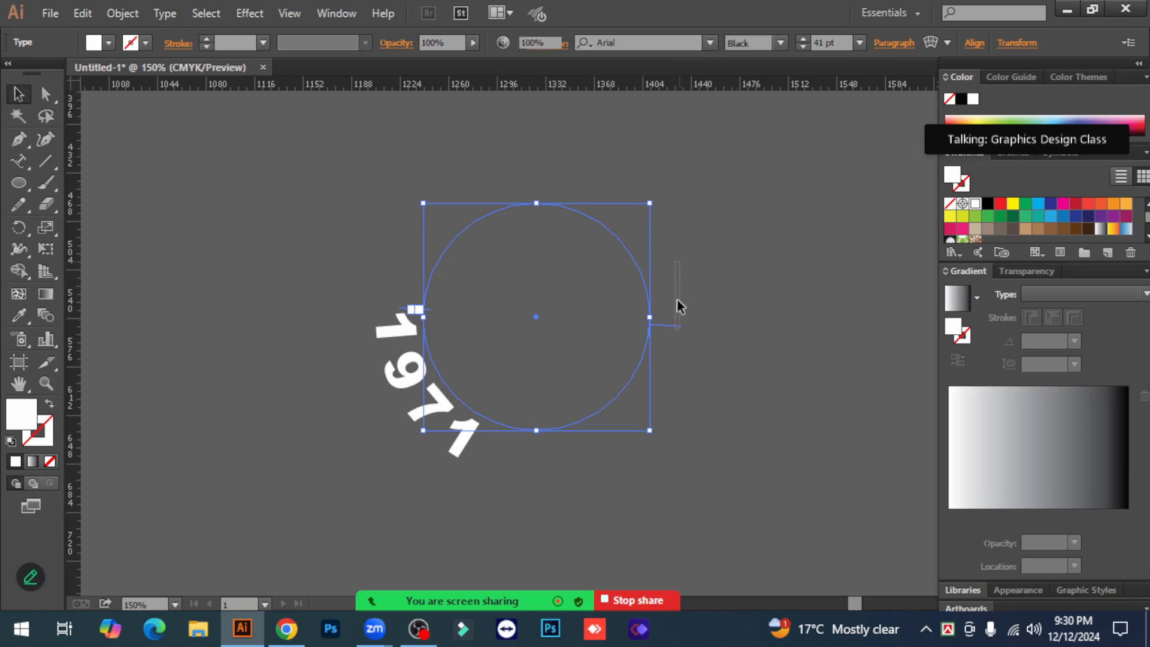
pyautogui.click(670, 325)
pyautogui.click(470, 410)
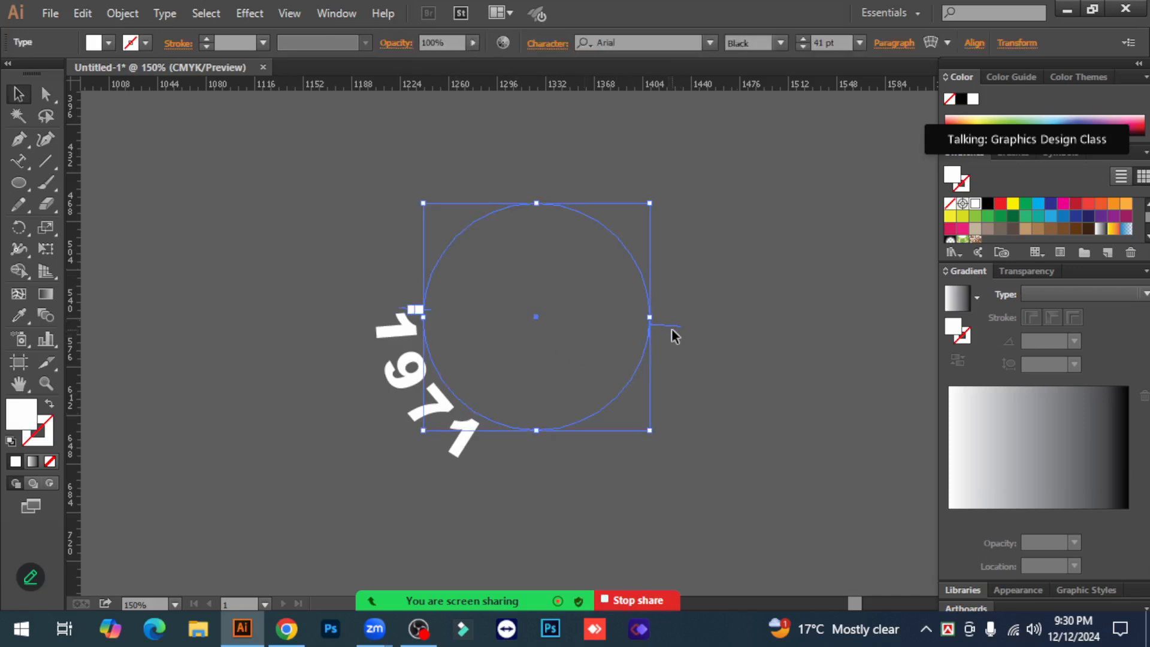
pyautogui.moveTo(665, 328); pyautogui.dragTo(646, 324)
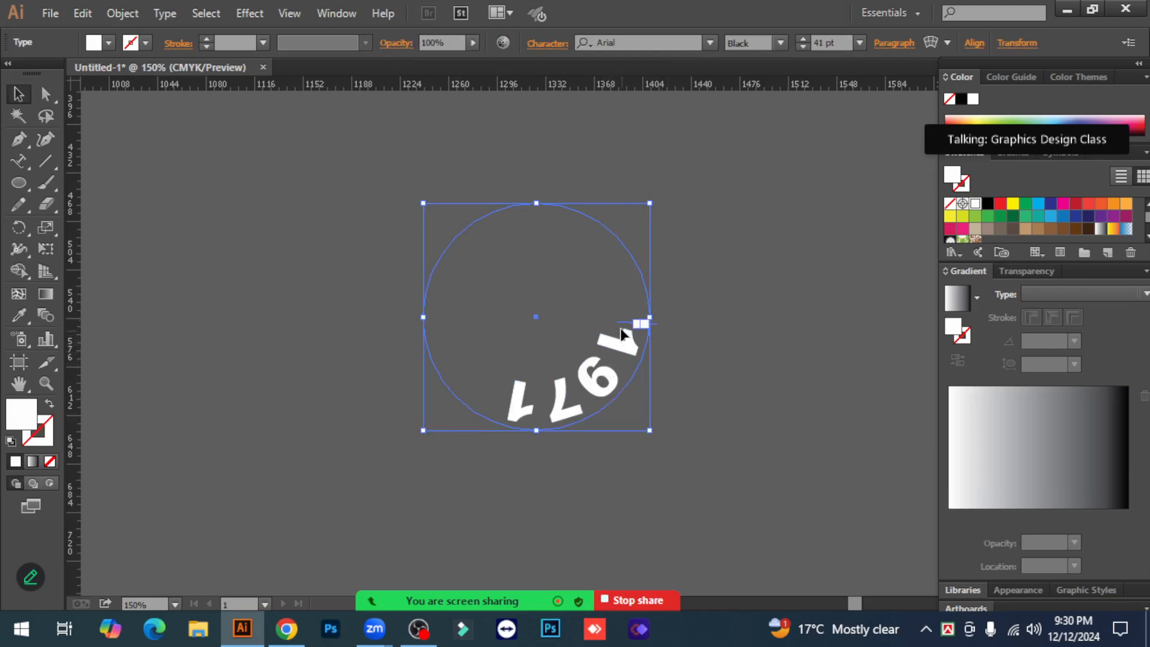
pyautogui.moveTo(620, 327); pyautogui.dragTo(424, 481)
pyautogui.click(678, 512)
pyautogui.hotkey('ctrl', '-')
pyautogui.hotkey('ctrl', '-')
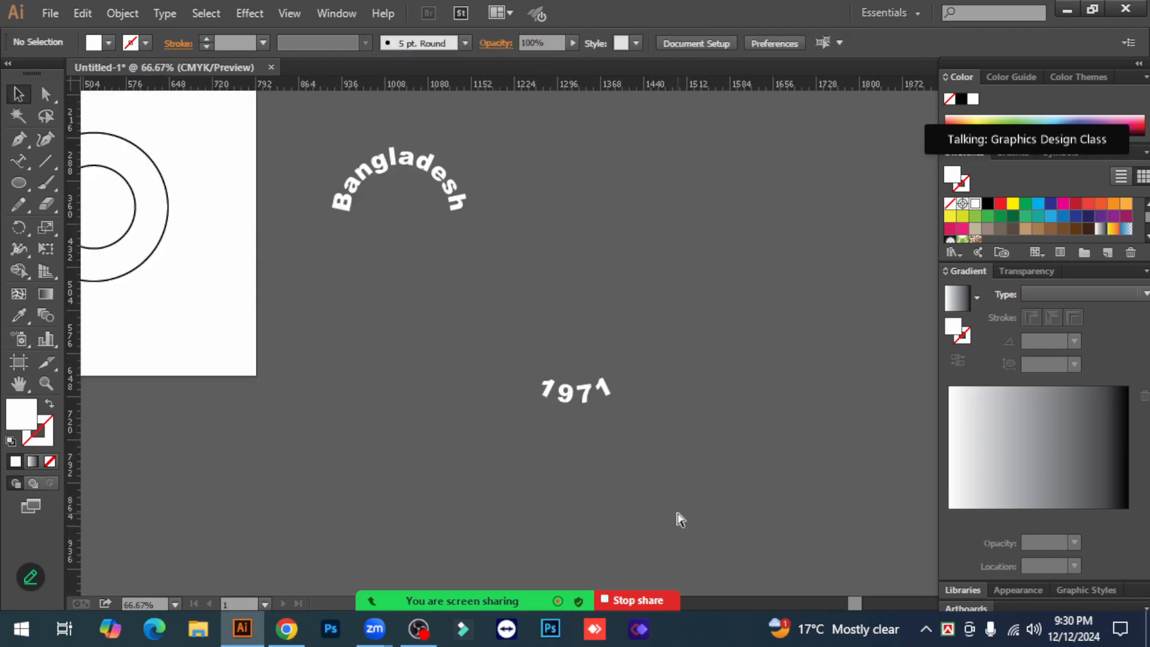
# Fill the "1971" text with red and the curved "Bangladesh" text with dark green.
pyautogui.moveTo(677, 467); pyautogui.dragTo(791, 516)
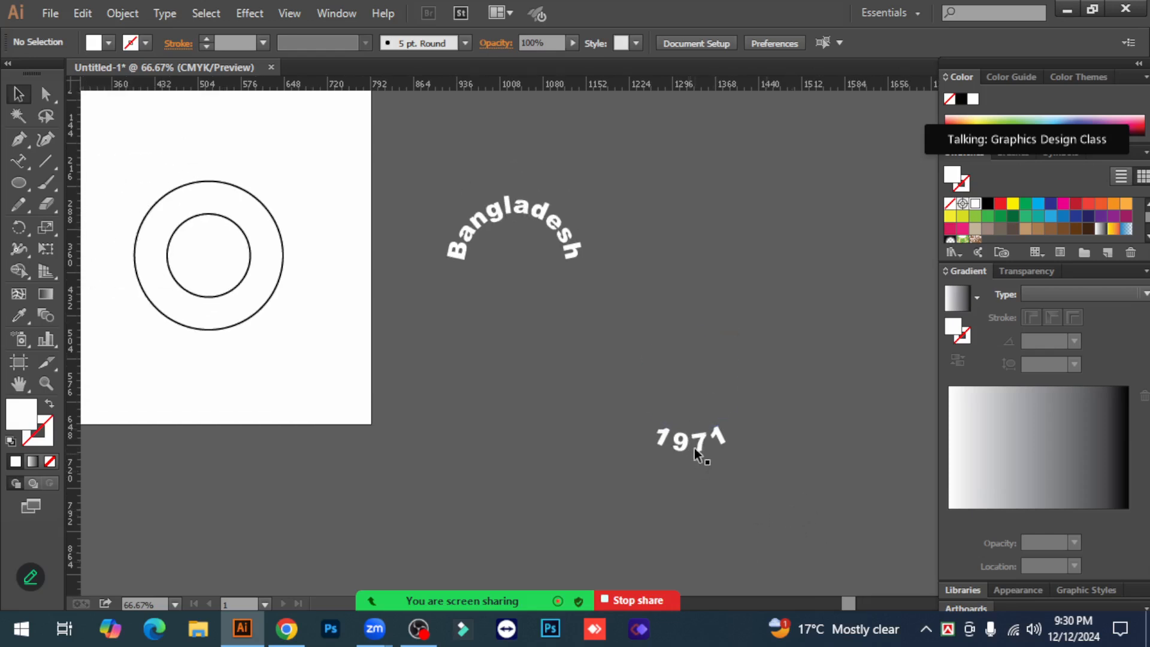
pyautogui.click(695, 446)
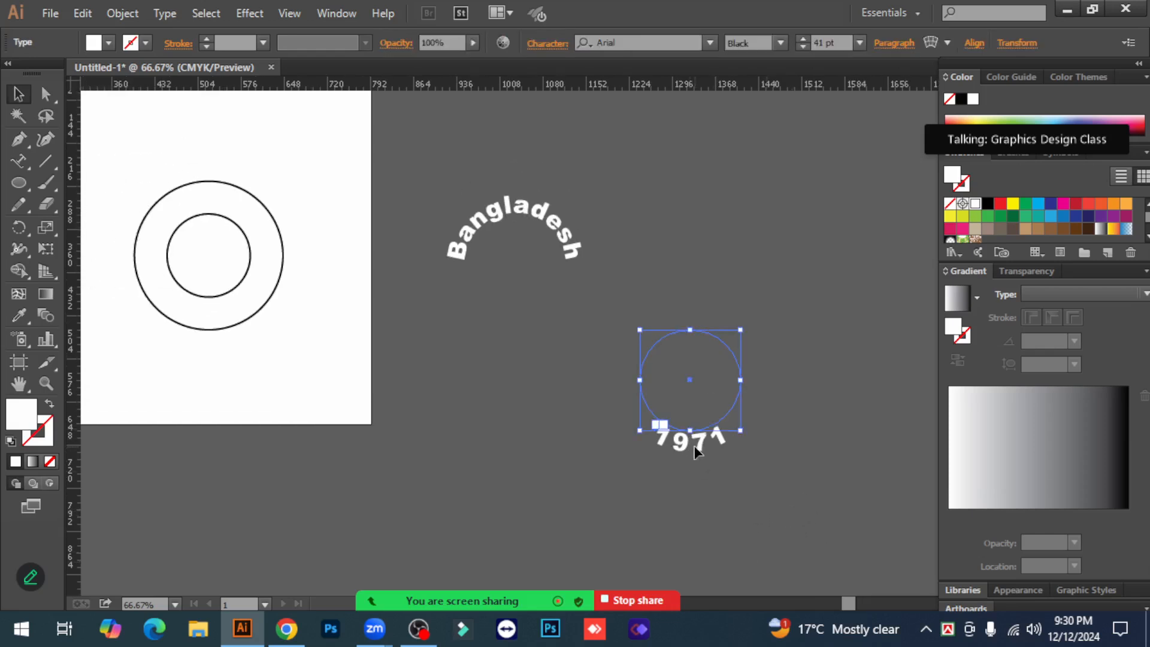
pyautogui.click(1000, 204)
pyautogui.click(826, 276)
pyautogui.click(496, 204)
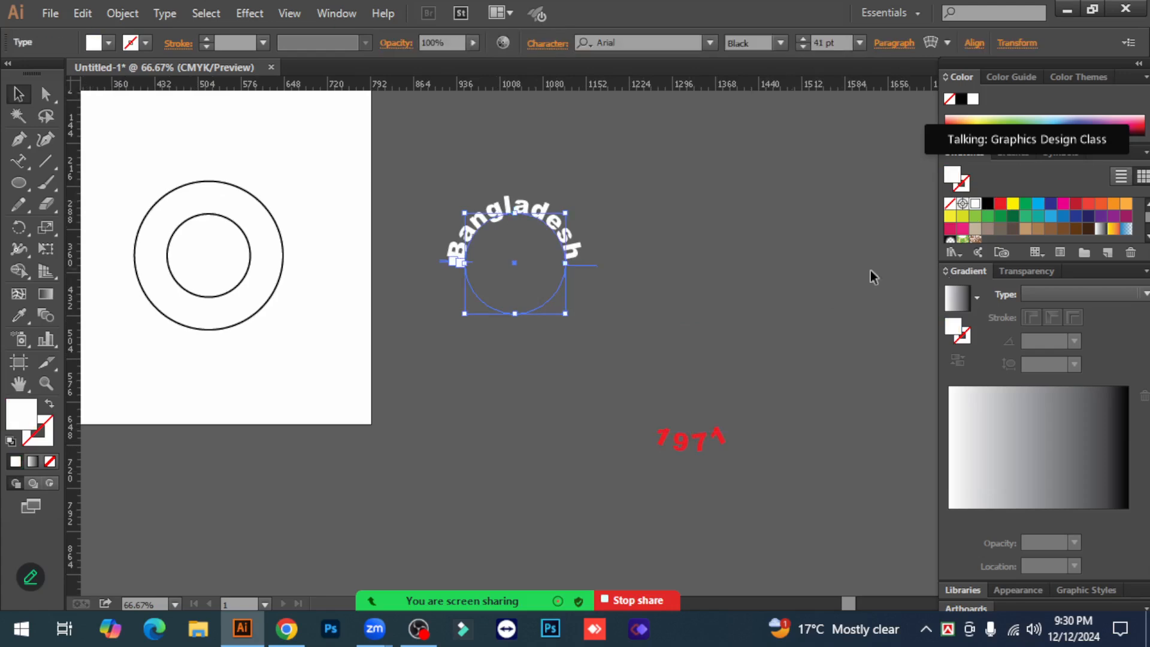
pyautogui.click(1014, 222)
pyautogui.click(788, 293)
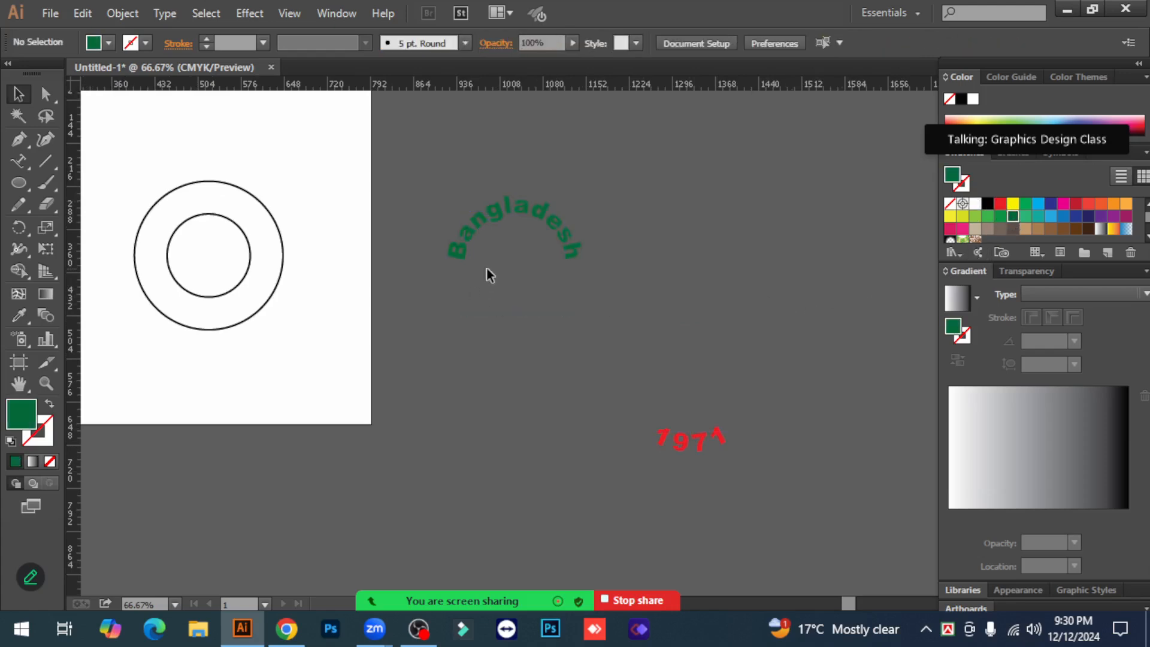
pyautogui.click(508, 215)
pyautogui.click(705, 449)
pyautogui.click(797, 425)
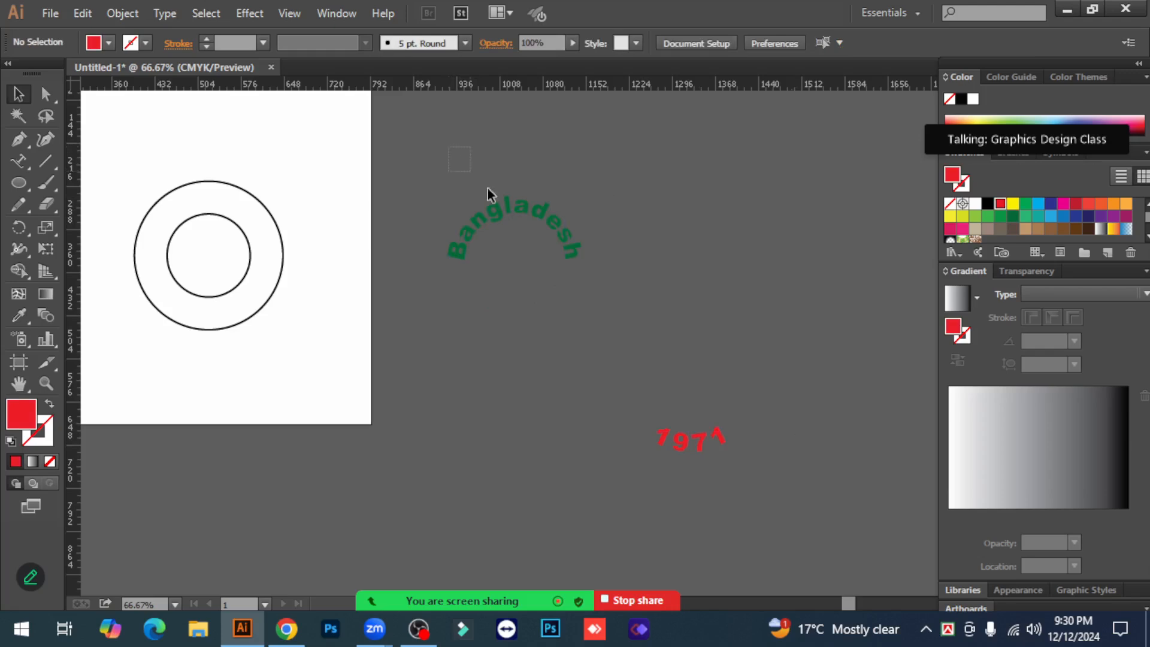
pyautogui.moveTo(692, 459); pyautogui.dragTo(728, 492)
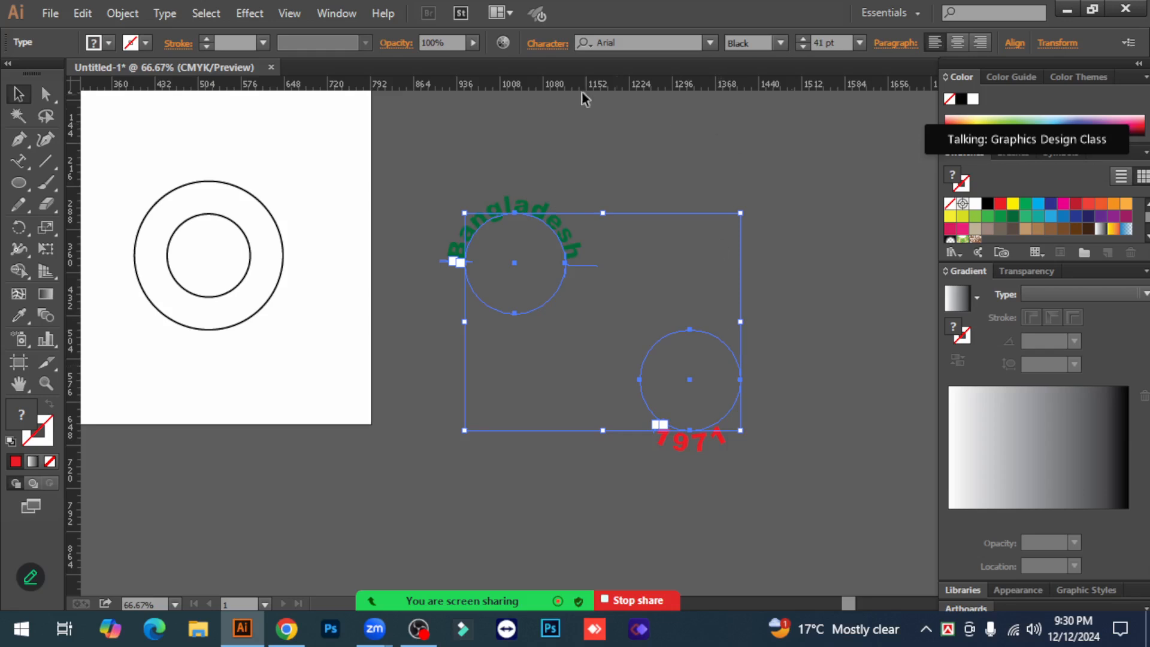
pyautogui.click(1015, 44)
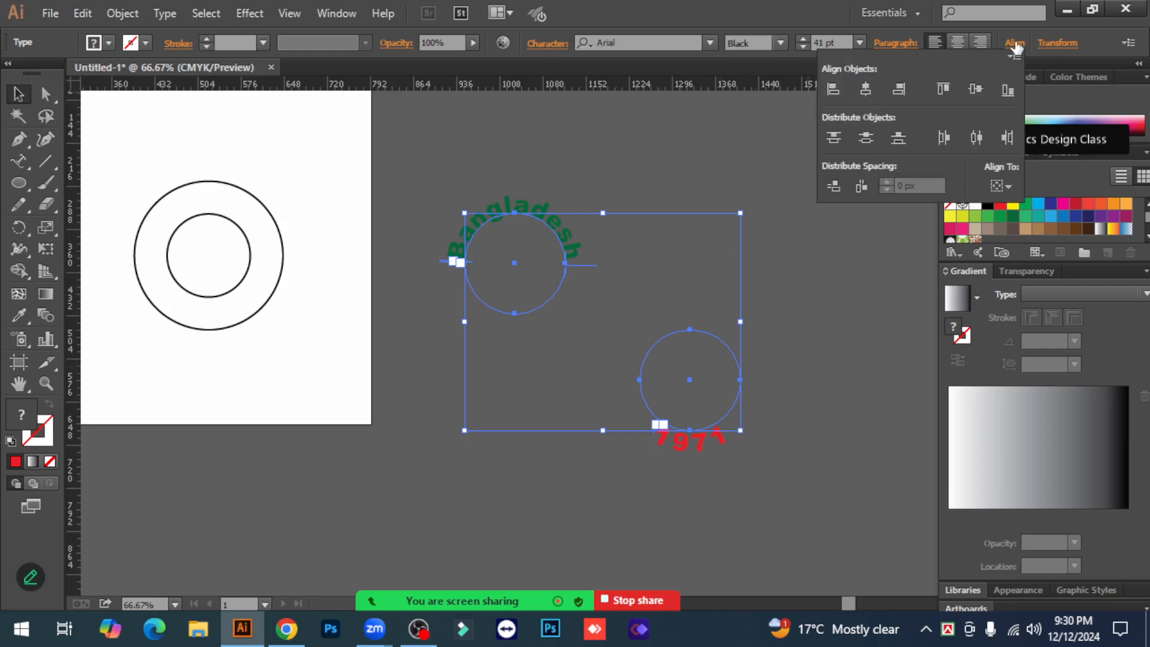
pyautogui.click(335, 17)
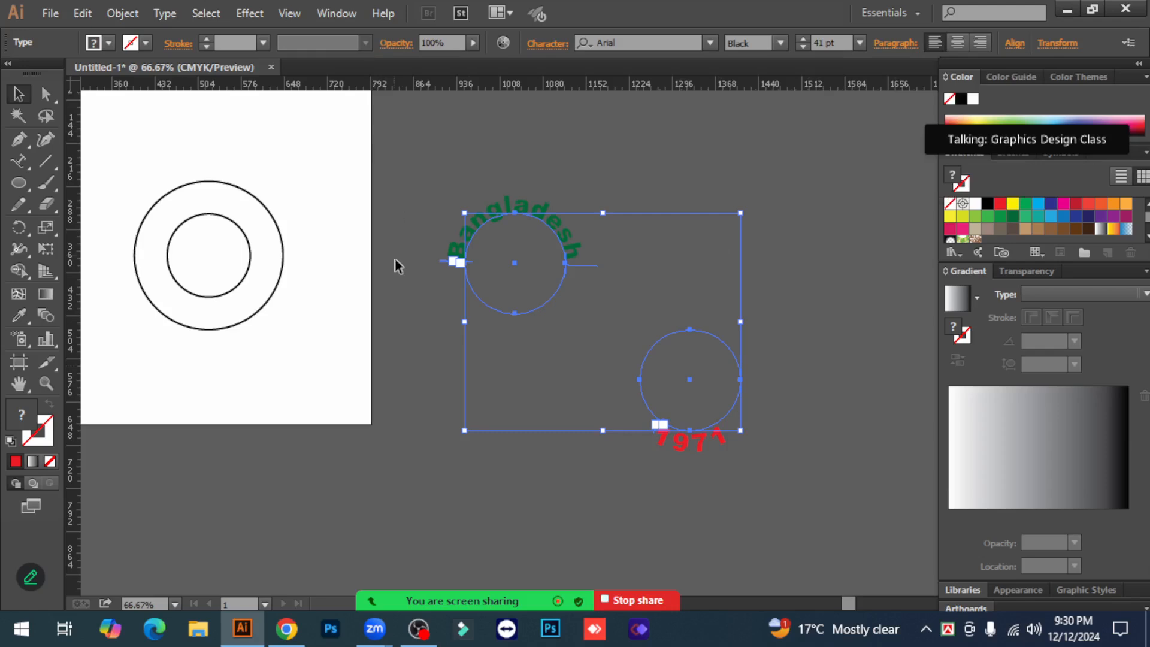
pyautogui.click(338, 13)
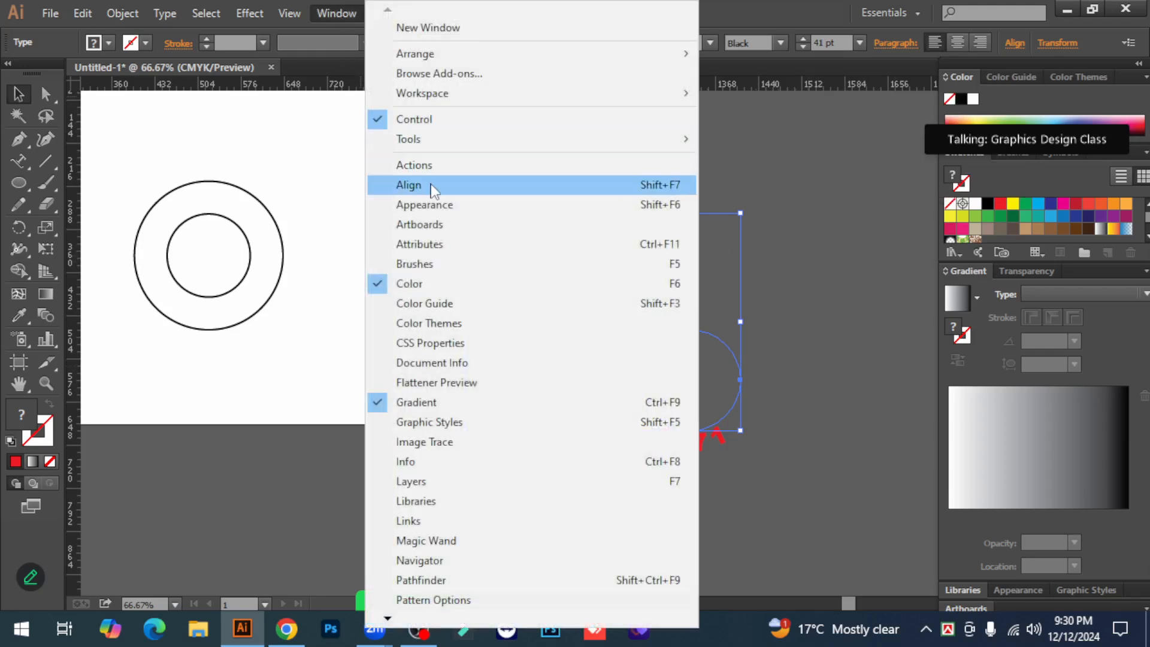
pyautogui.click(776, 198)
# Align the "Bangladesh" and "1971" path texts by their horizontal centers, relative to the selection.
pyautogui.moveTo(474, 143); pyautogui.dragTo(759, 474)
pyautogui.click(1015, 42)
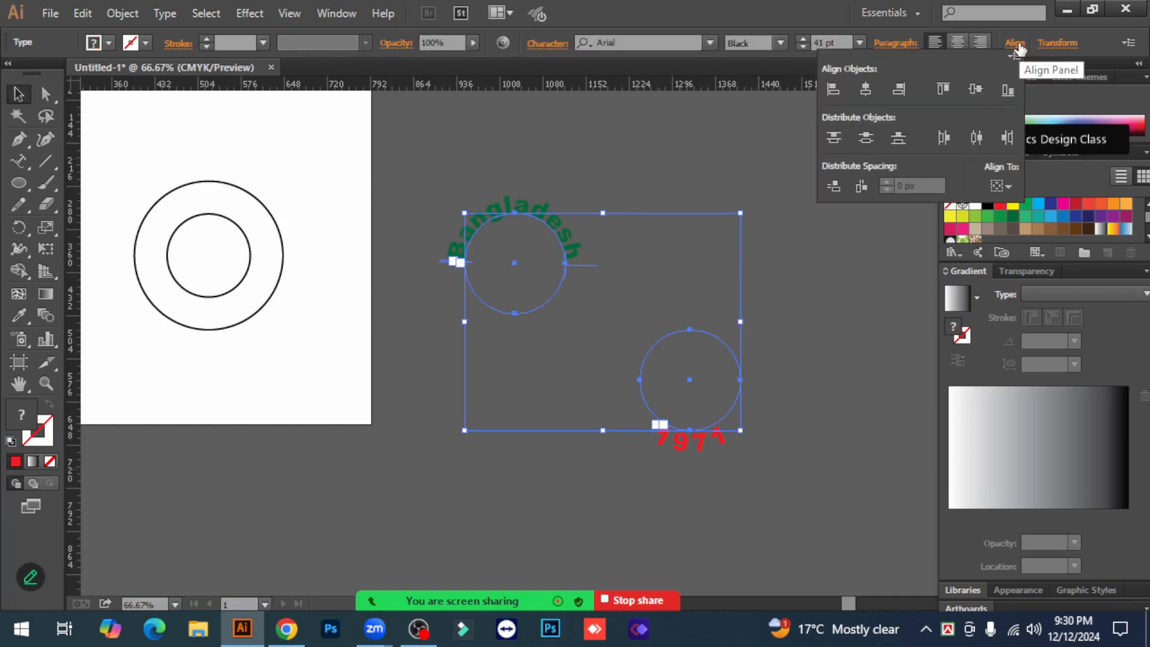
pyautogui.click(1000, 186)
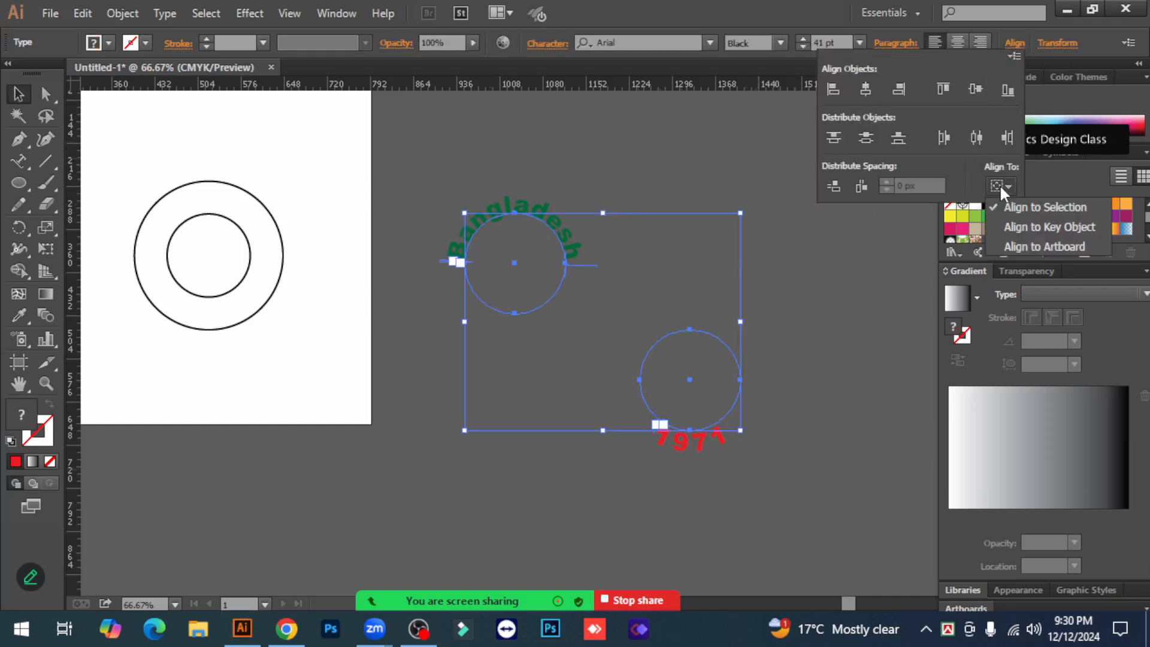
pyautogui.click(1052, 209)
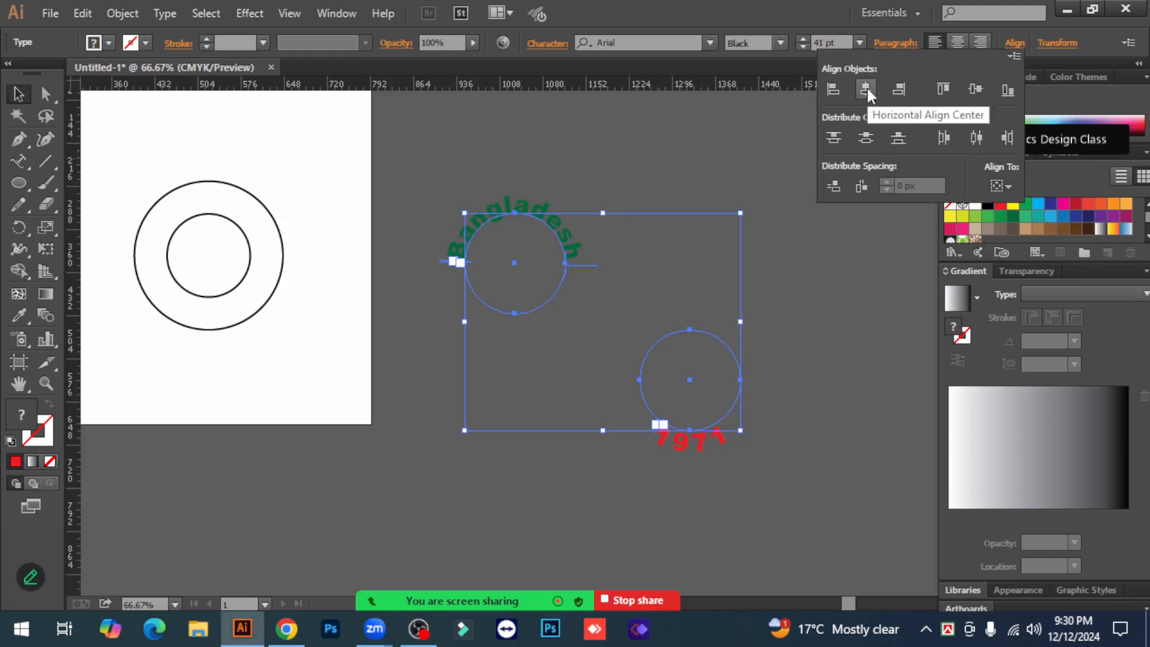
pyautogui.click(866, 88)
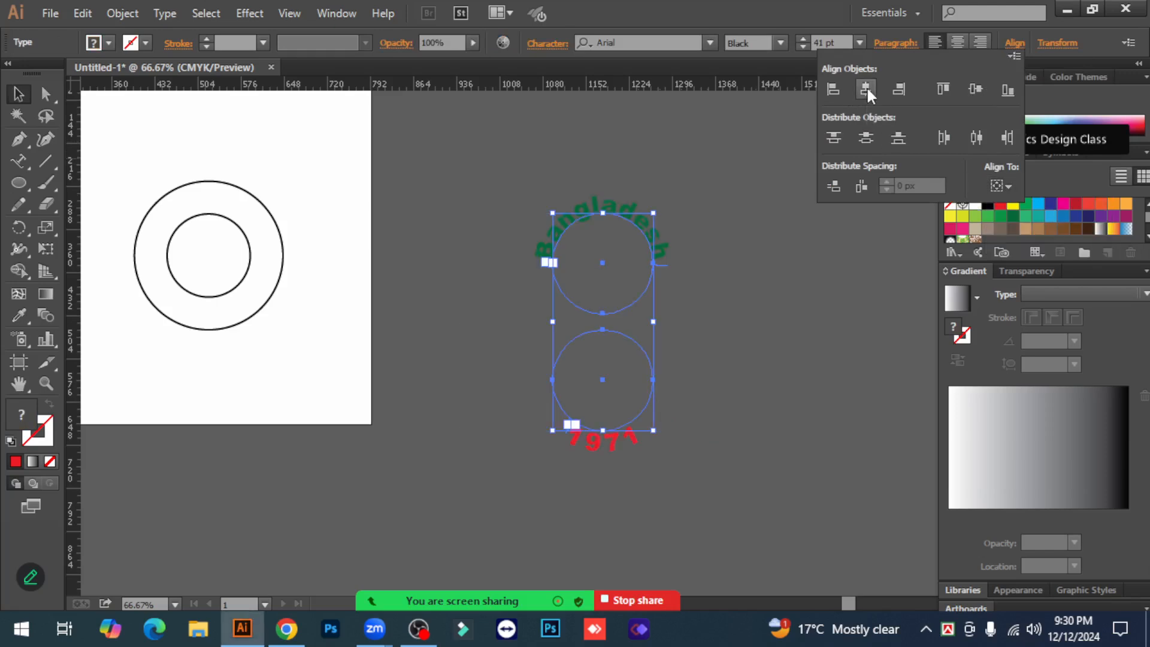
# Align the "Bangladesh" and "1971" path texts by their vertical centers so both circles share one center.
pyautogui.click(972, 90)
pyautogui.click(849, 290)
pyautogui.click(779, 337)
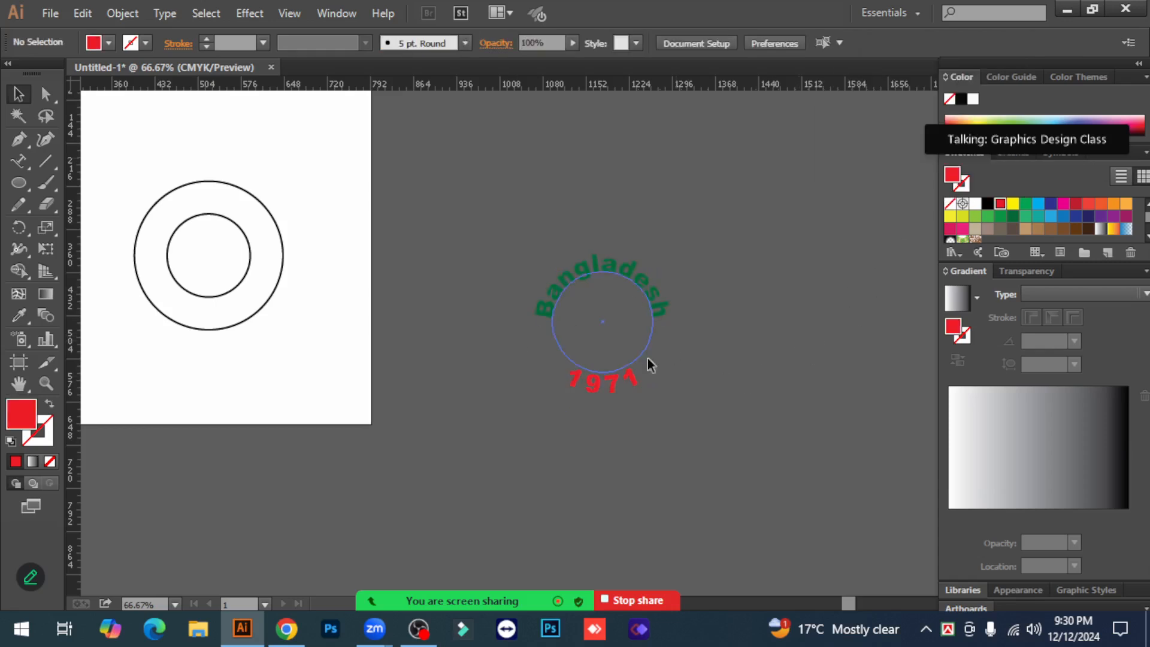
pyautogui.moveTo(740, 442); pyautogui.dragTo(531, 196)
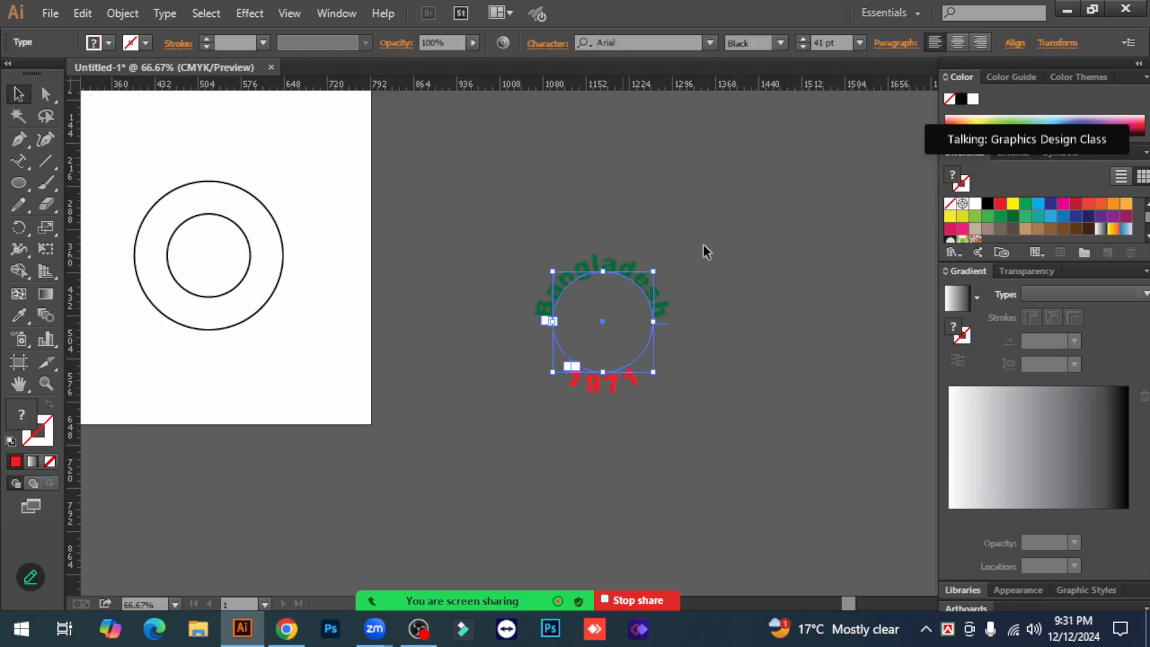
pyautogui.click(758, 289)
pyautogui.moveTo(640, 356); pyautogui.dragTo(728, 381)
pyautogui.rightClick(592, 264)
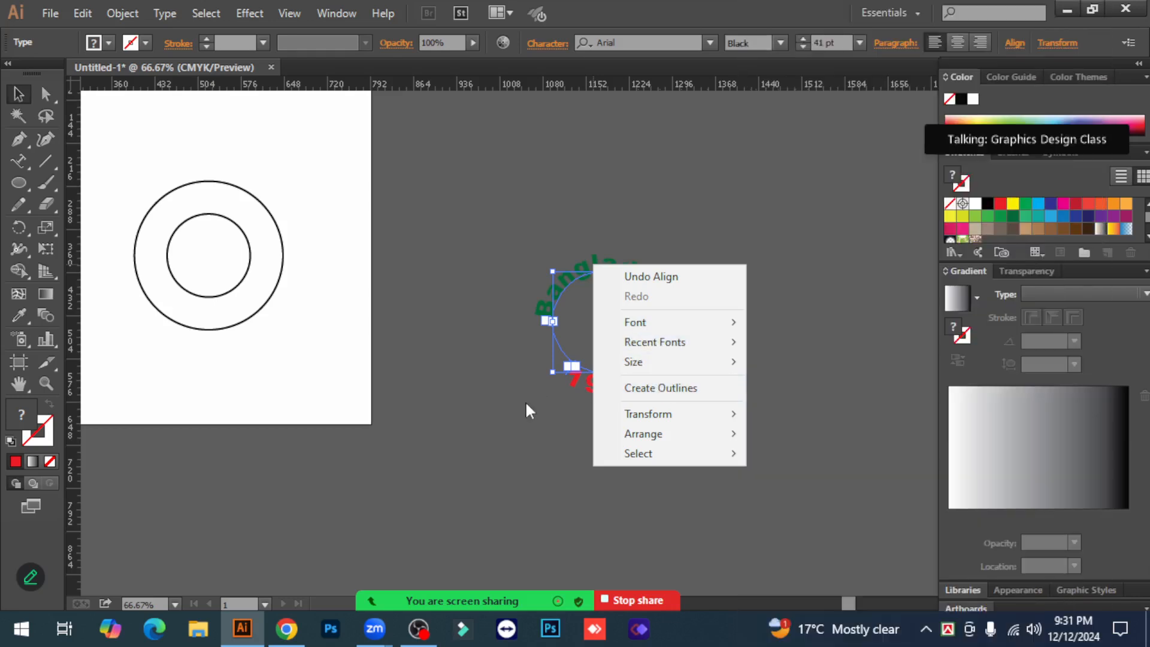
pyautogui.click(526, 404)
pyautogui.moveTo(527, 207); pyautogui.dragTo(681, 420)
pyautogui.rightClick(586, 273)
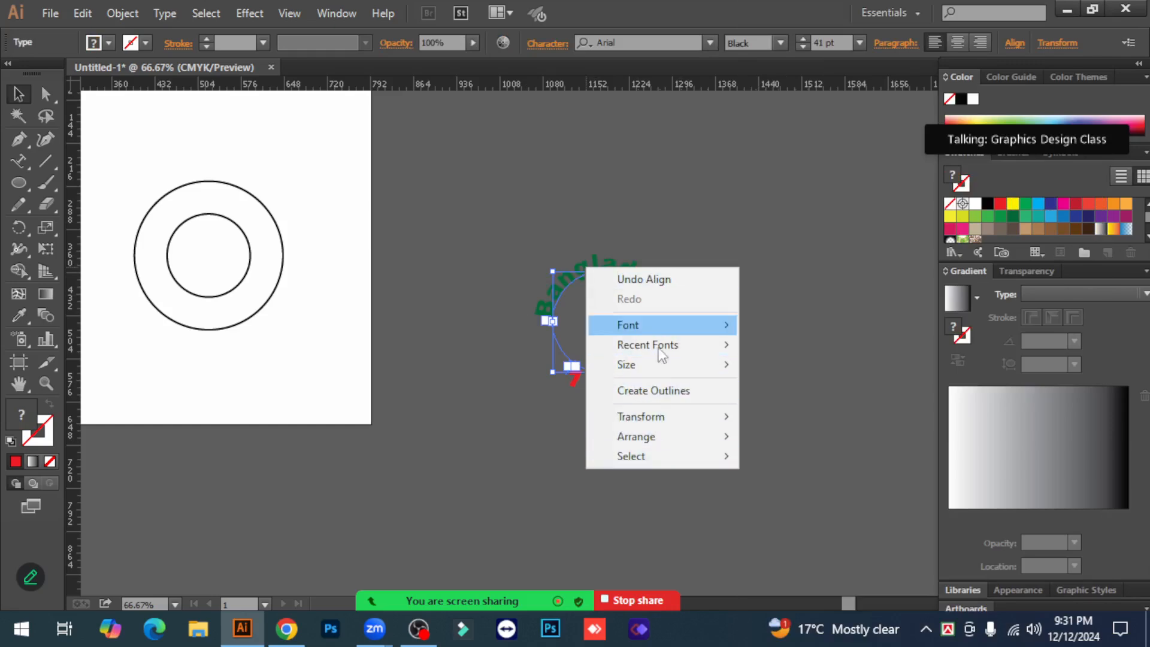
pyautogui.click(760, 387)
pyautogui.moveTo(508, 214); pyautogui.dragTo(689, 440)
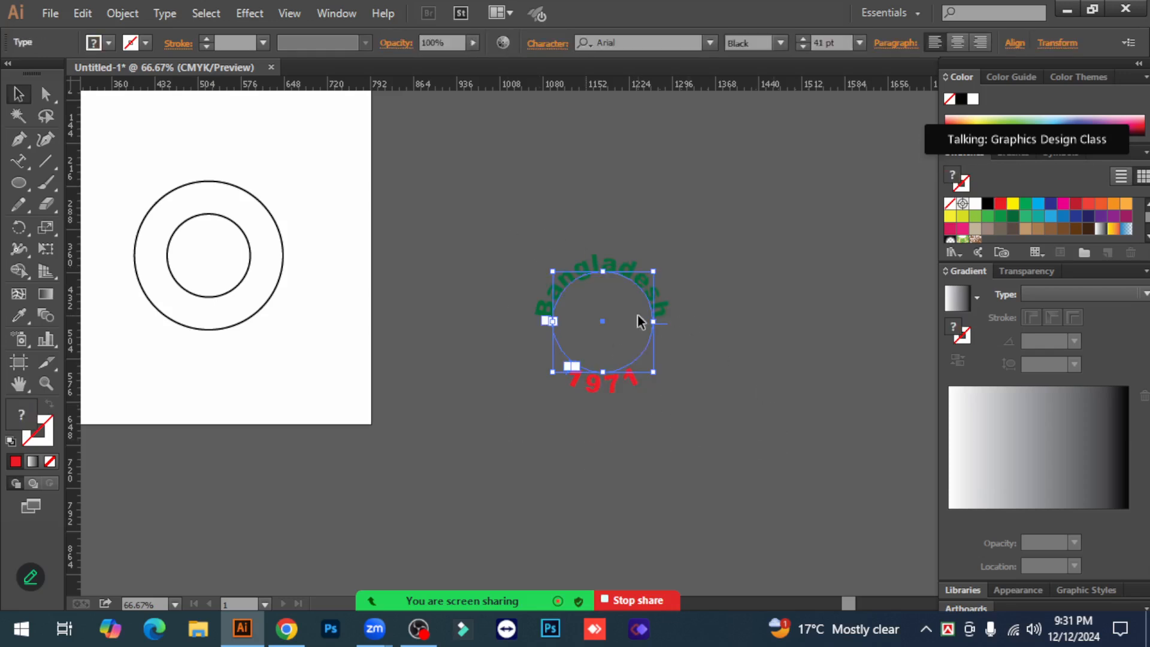
pyautogui.moveTo(529, 187); pyautogui.dragTo(703, 437)
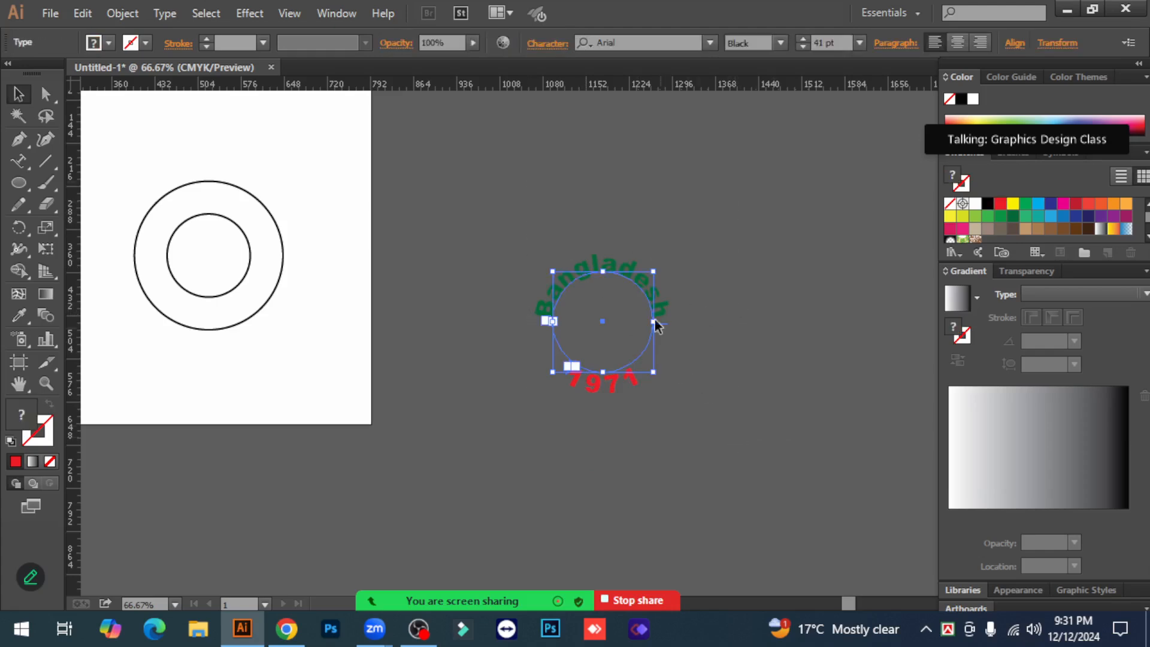
pyautogui.rightClick(617, 259)
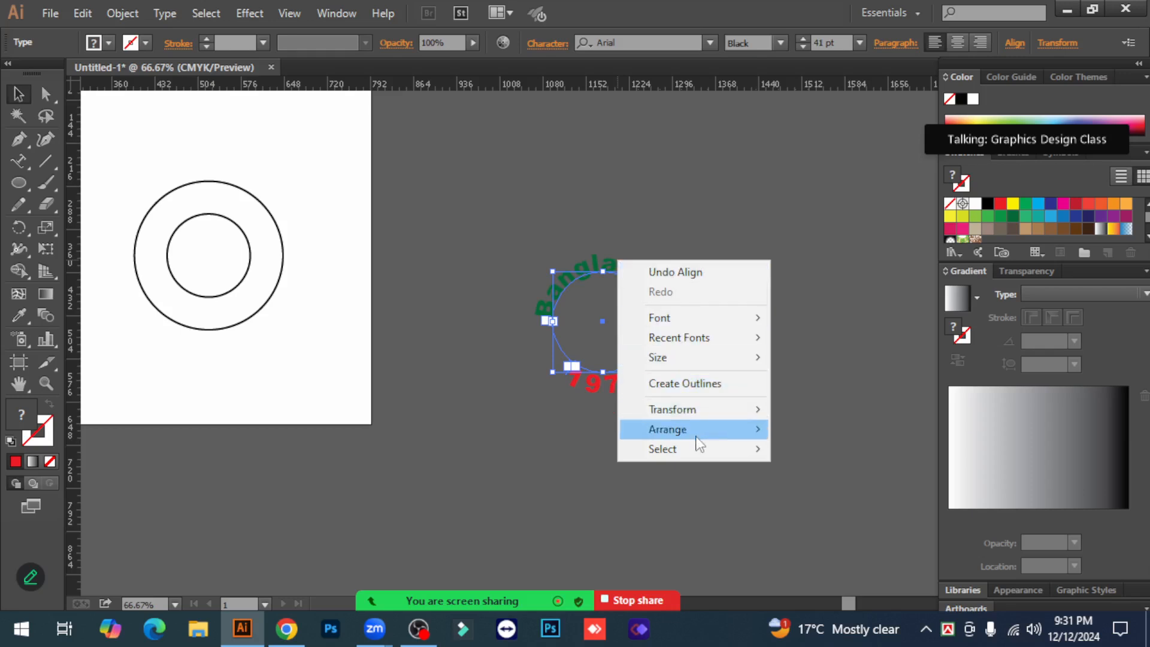
pyautogui.click(782, 368)
pyautogui.click(545, 249)
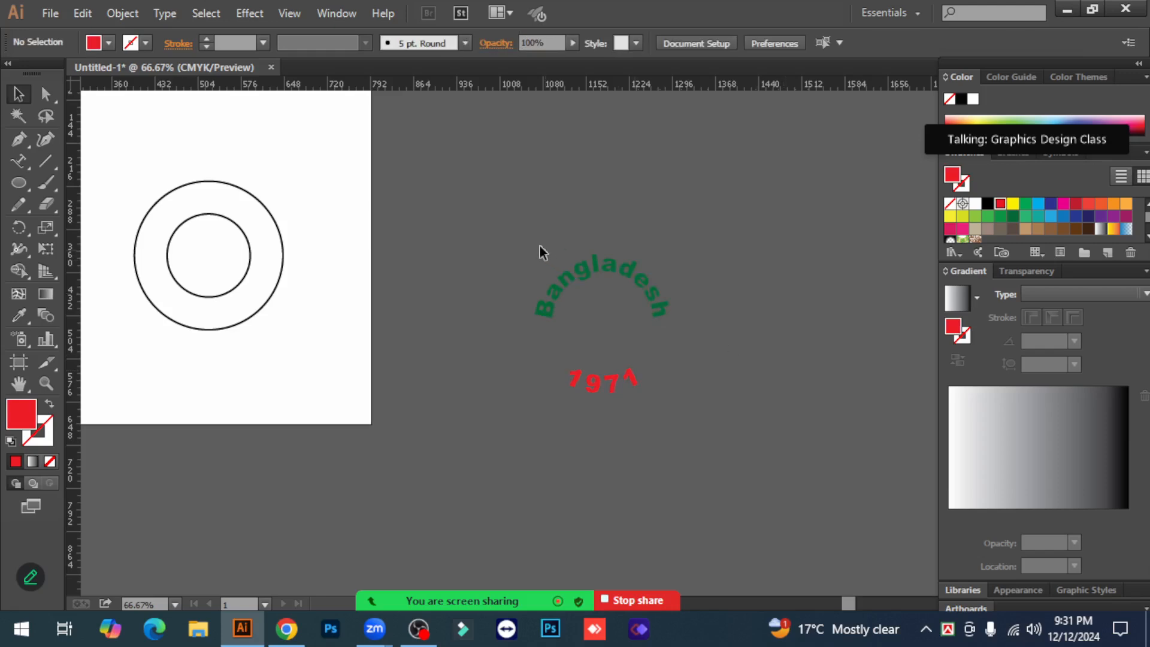
pyautogui.moveTo(607, 313); pyautogui.dragTo(719, 470)
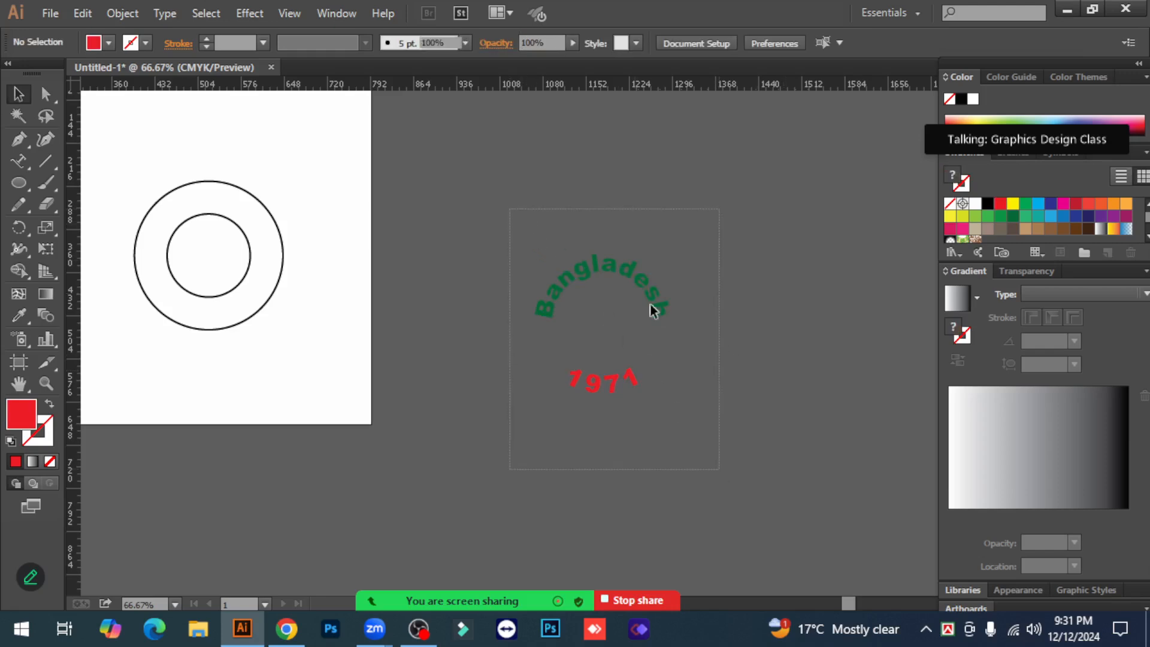
pyautogui.rightClick(592, 264)
pyautogui.click(789, 350)
pyautogui.click(713, 394)
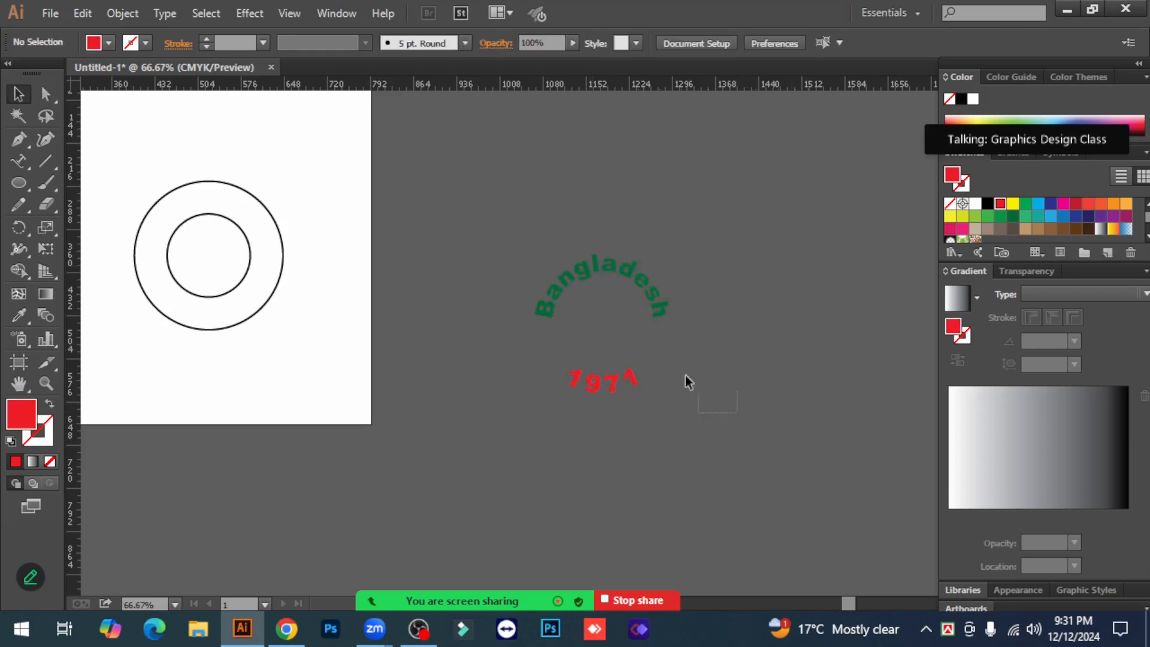
# Group the "Bangladesh" and "1971" path texts into one object.
pyautogui.moveTo(546, 254); pyautogui.dragTo(530, 227)
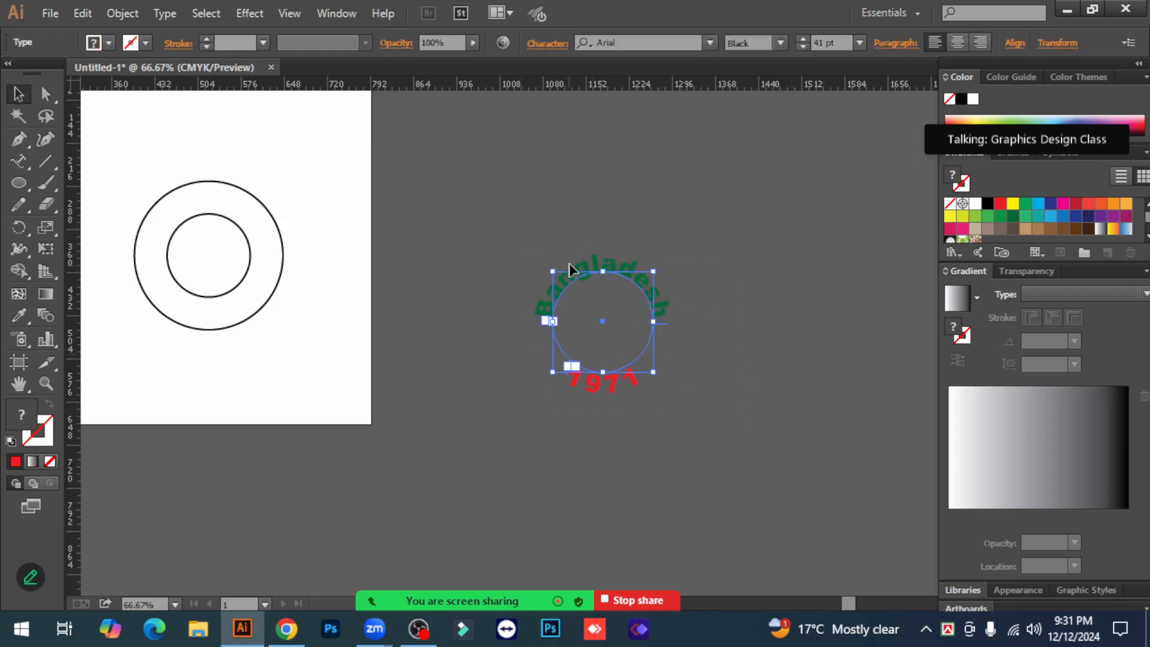
pyautogui.press('ctrl')
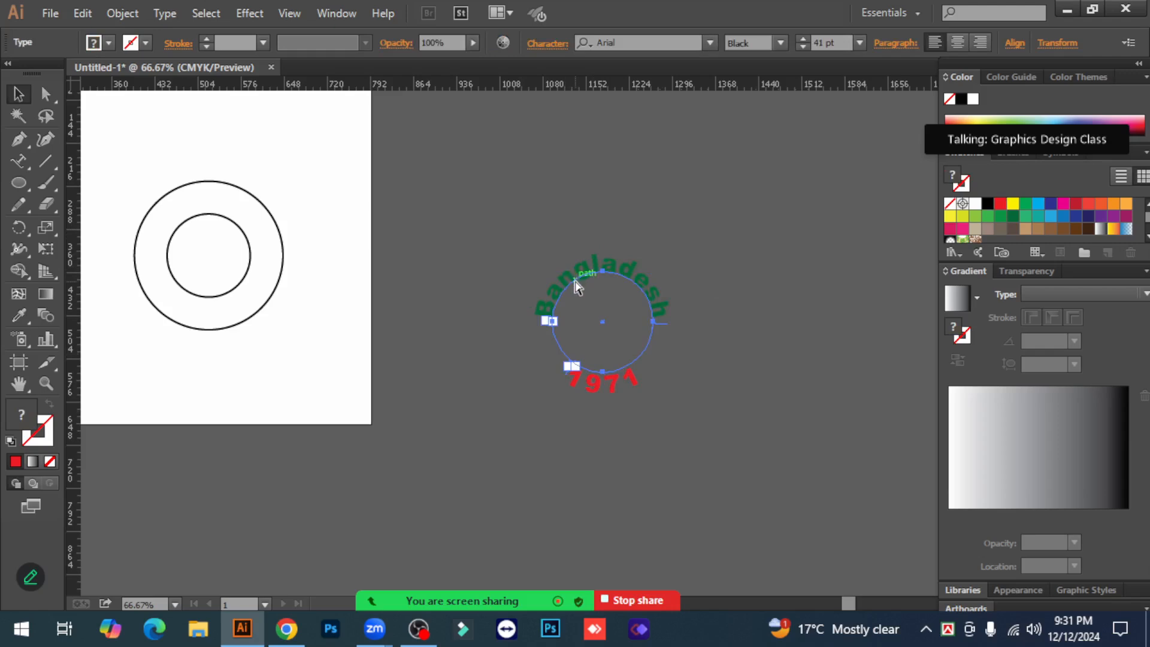
pyautogui.click(611, 335)
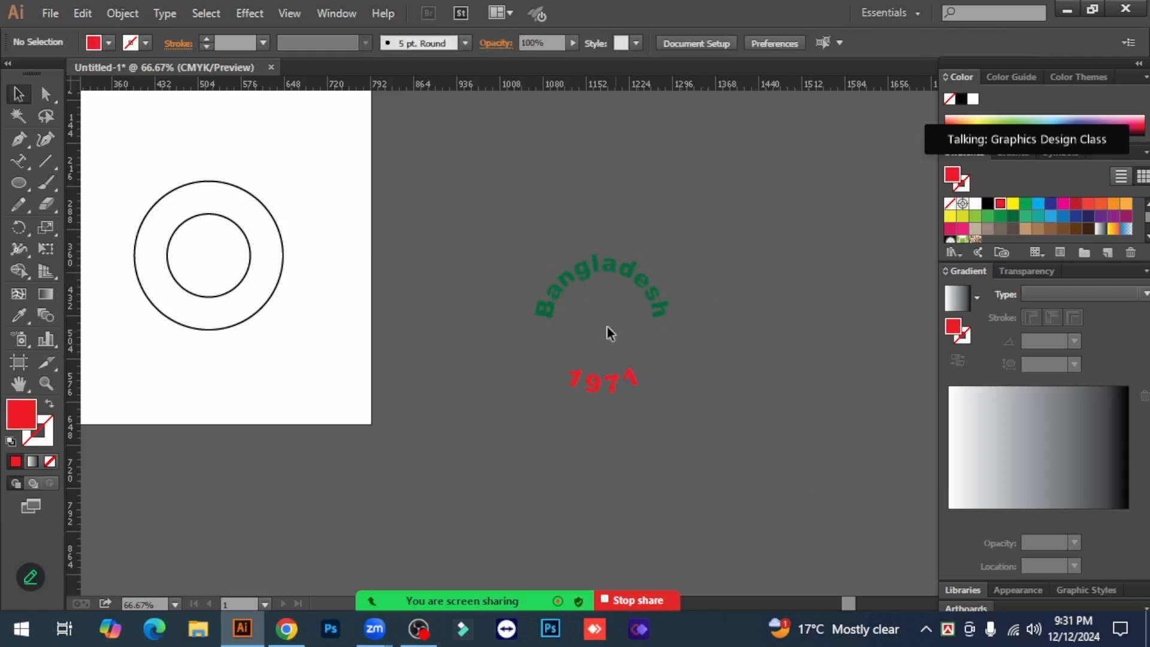
pyautogui.click(580, 275)
pyautogui.click(707, 392)
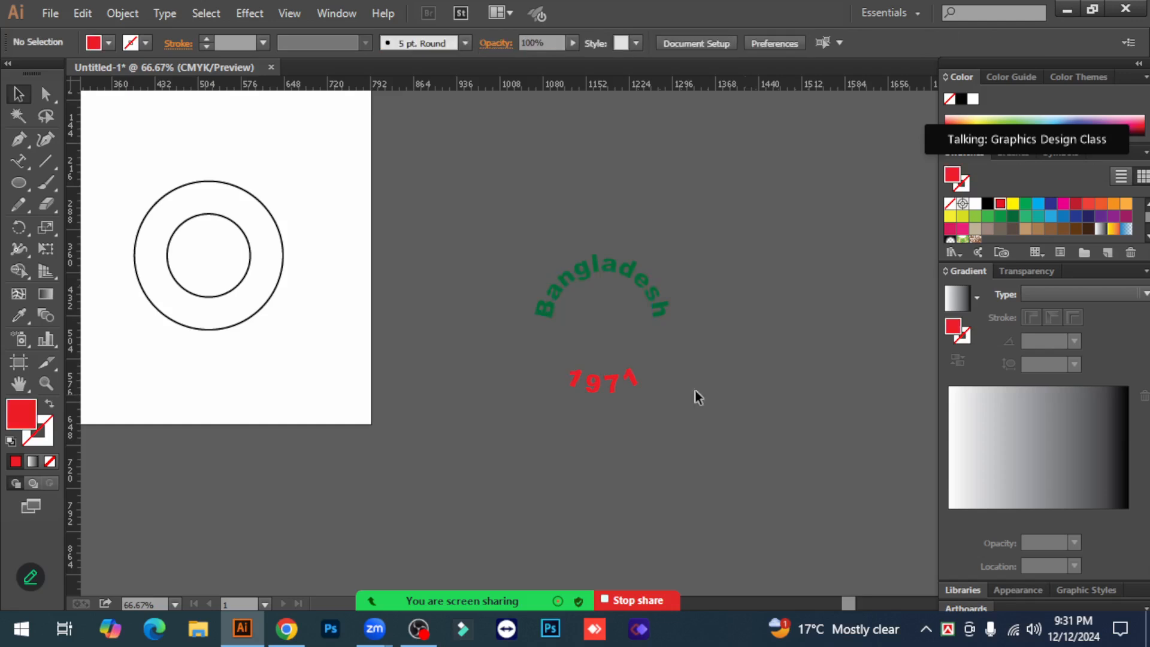
pyautogui.click(617, 381)
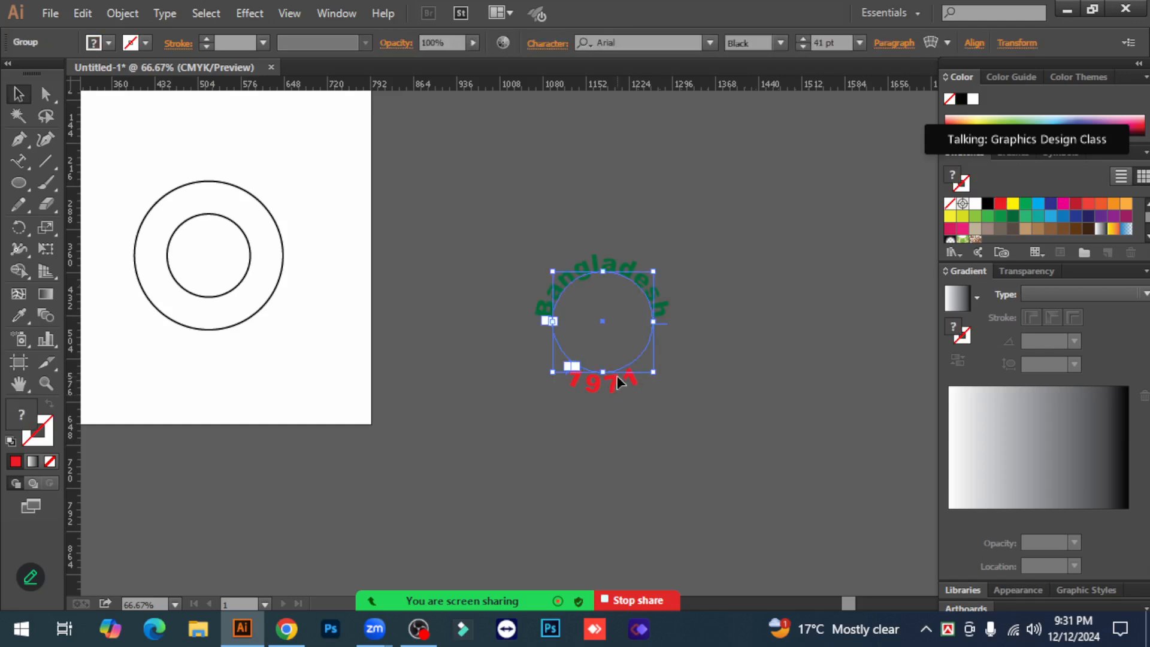
pyautogui.moveTo(527, 441); pyautogui.dragTo(749, 488)
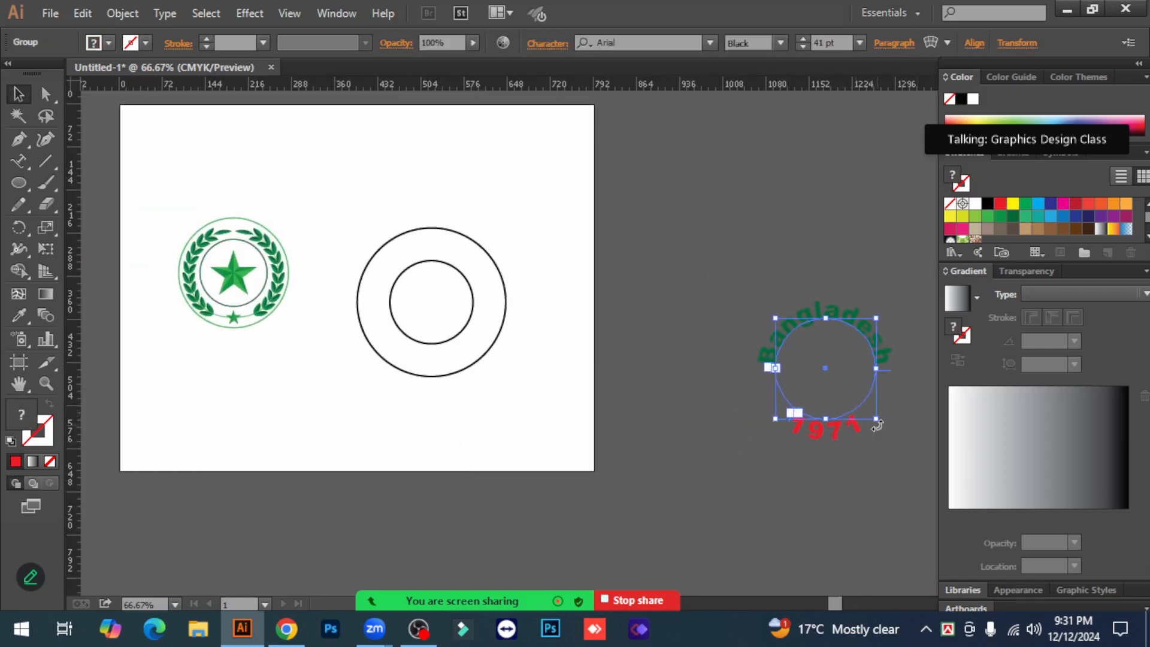
pyautogui.click(793, 249)
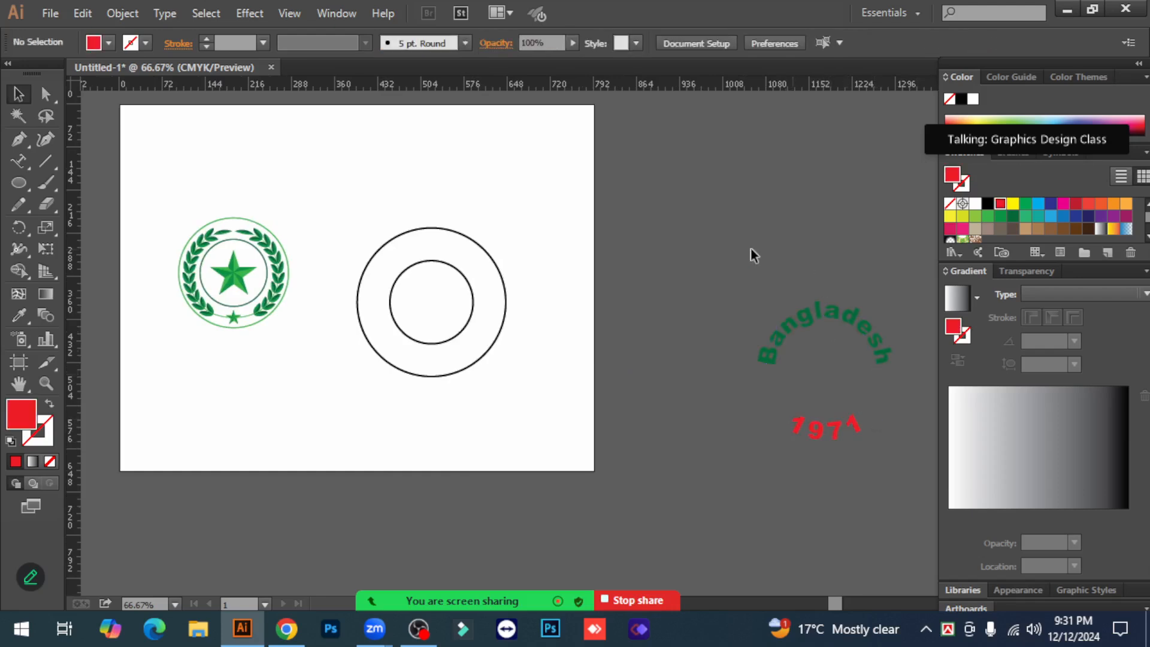
# Group the outer and inner circles on the artboard into one object.
pyautogui.moveTo(390, 189); pyautogui.dragTo(432, 271)
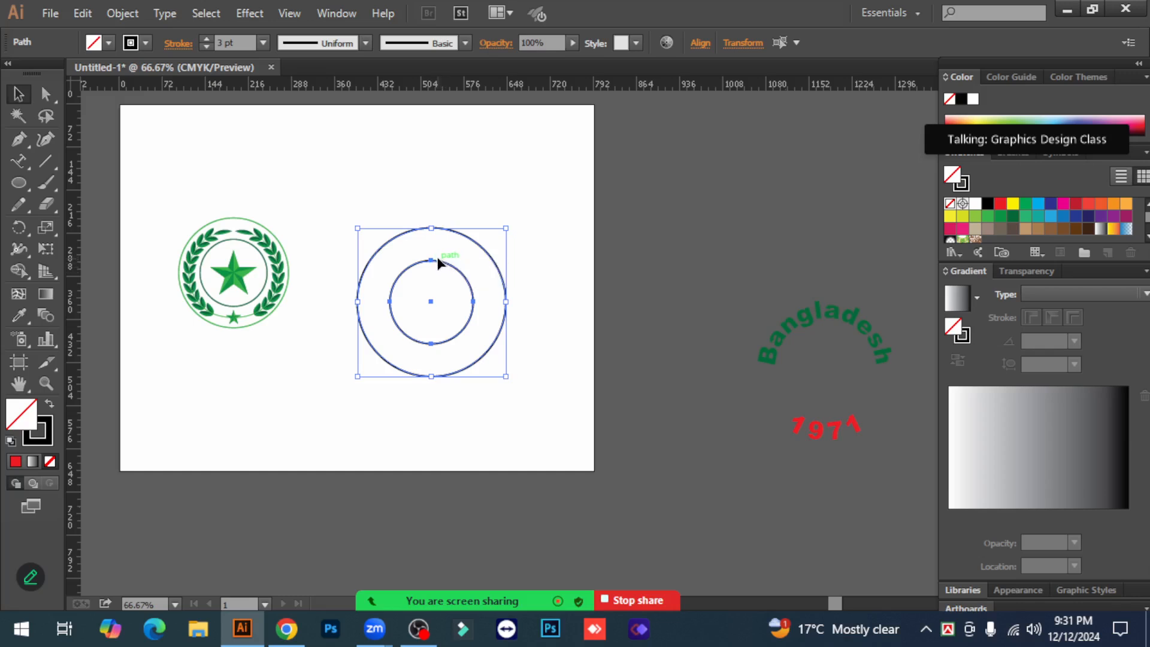
pyautogui.click(550, 260)
pyautogui.click(446, 237)
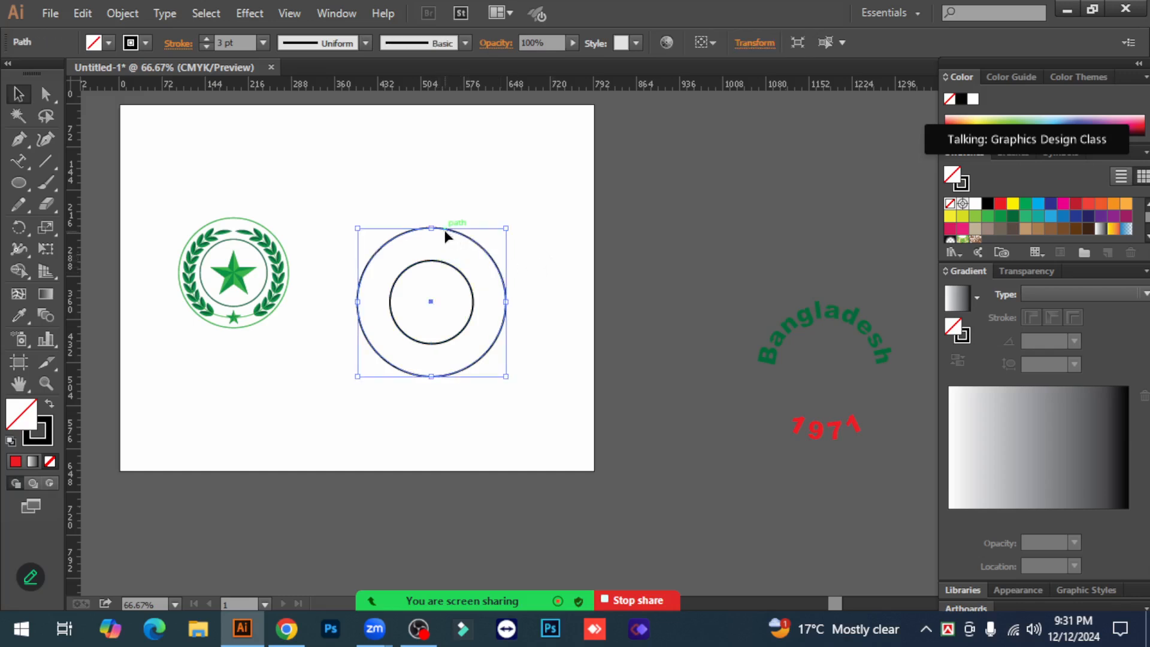
pyautogui.click(812, 319)
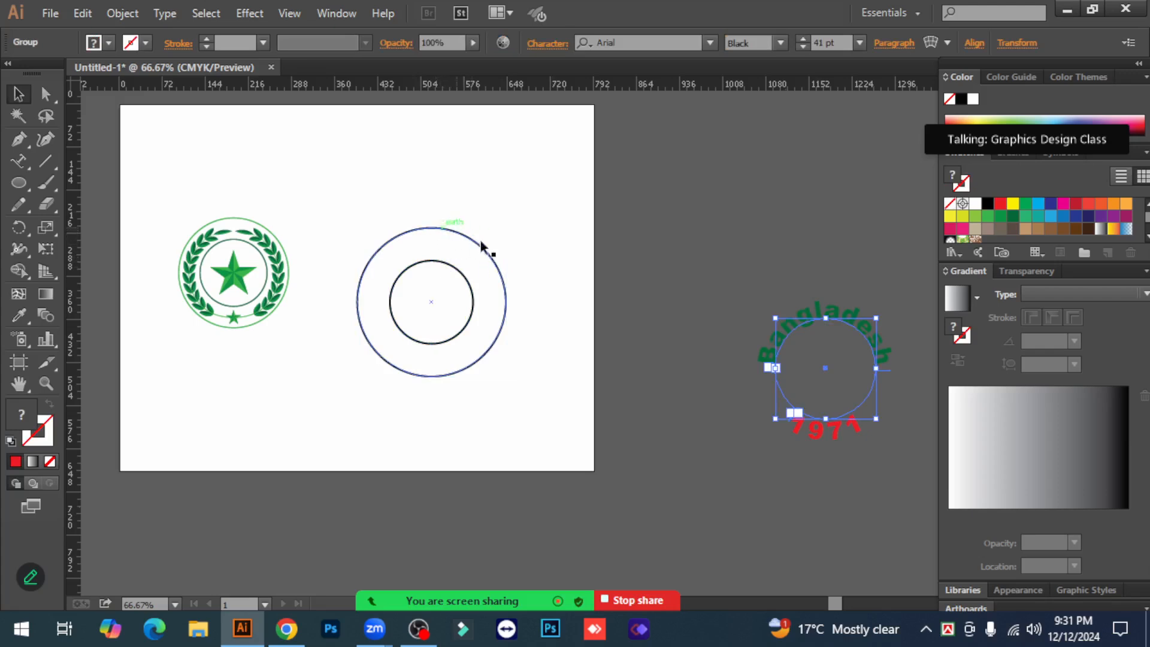
pyautogui.click(516, 239)
pyautogui.moveTo(429, 189); pyautogui.dragTo(433, 281)
pyautogui.moveTo(429, 187); pyautogui.dragTo(430, 262)
pyautogui.rightClick(429, 262)
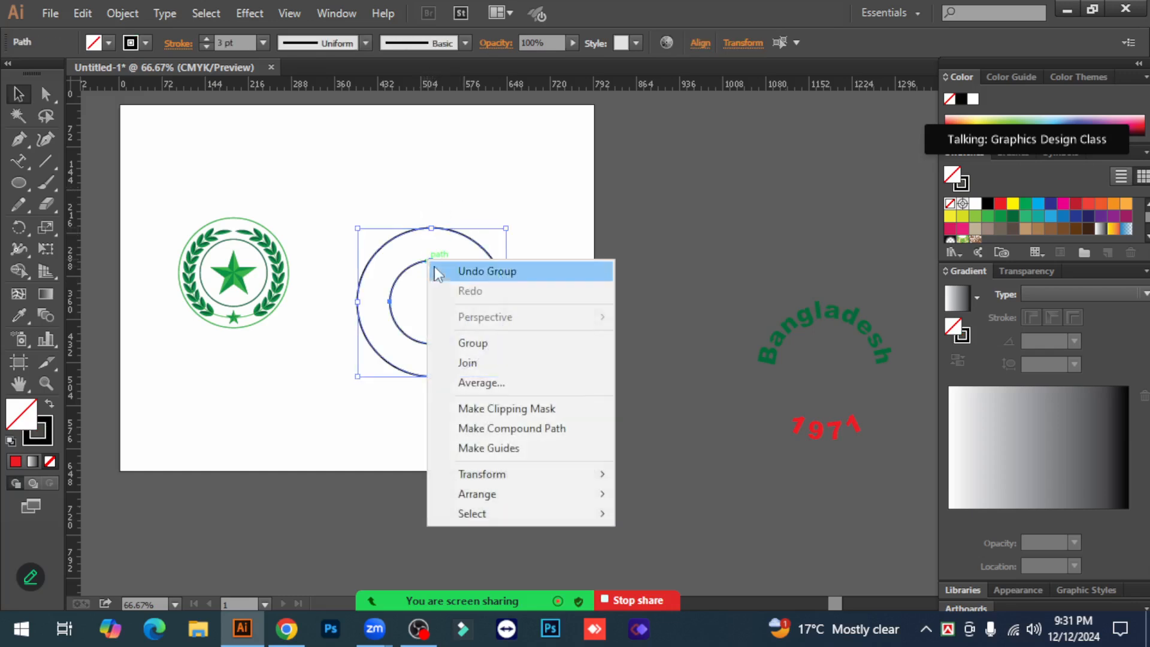
pyautogui.click(503, 343)
pyautogui.click(619, 329)
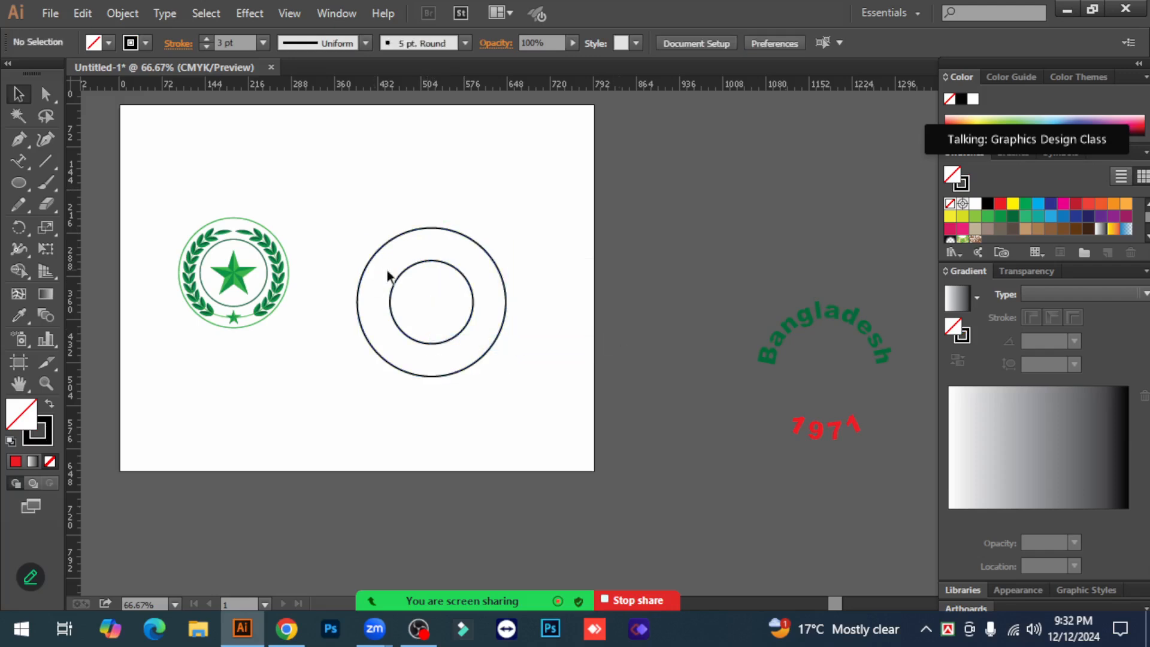
# Check by selecting each that the two circles form one group and the two path texts form another.
pyautogui.click(410, 264)
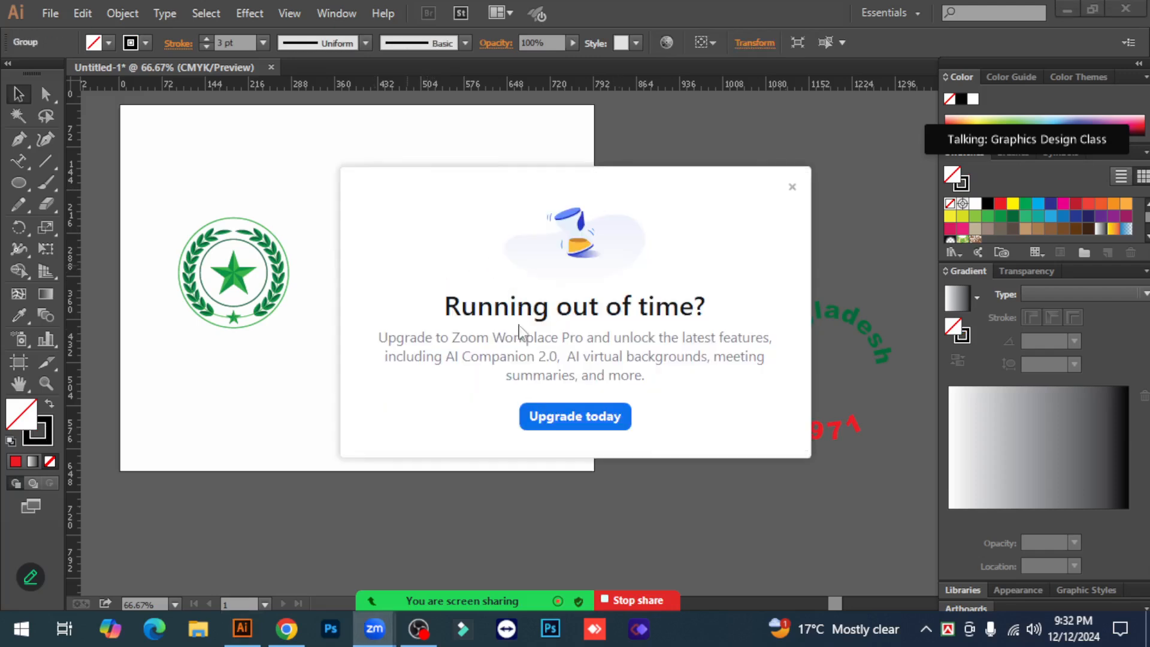
pyautogui.click(792, 186)
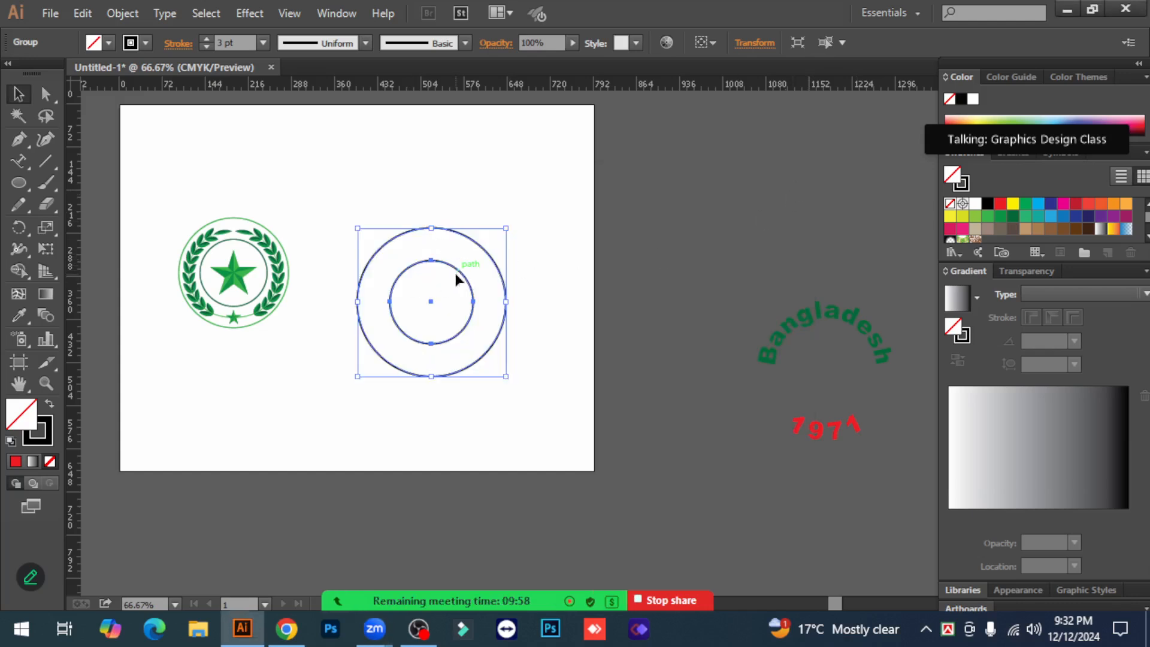
pyautogui.click(597, 289)
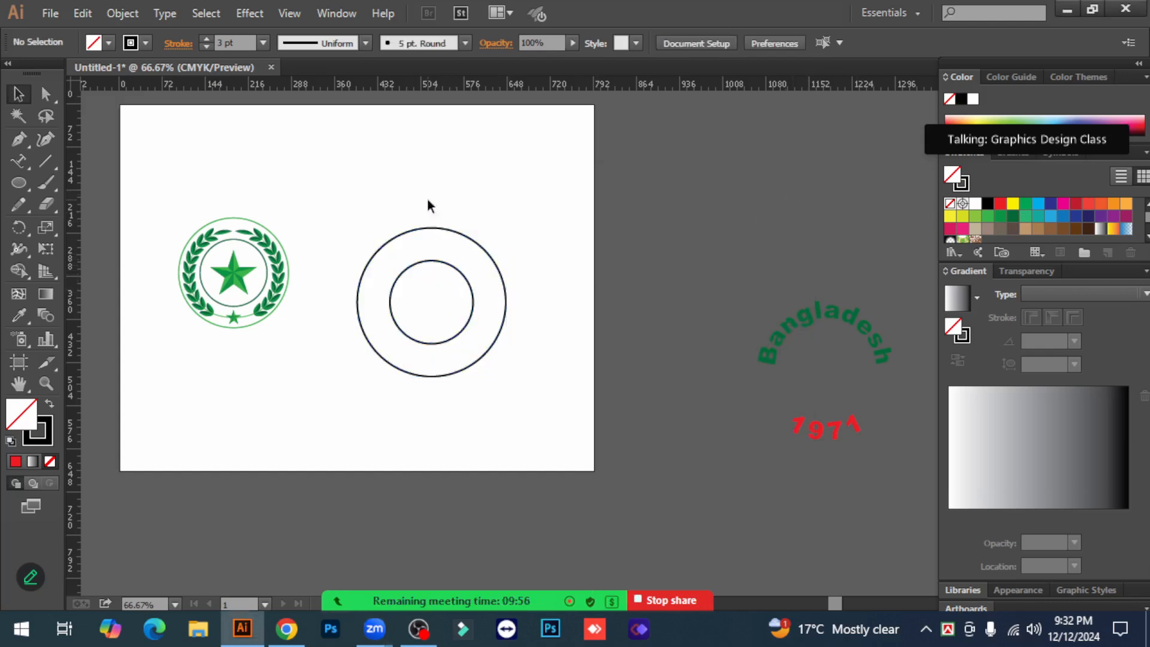
pyautogui.moveTo(440, 267); pyautogui.dragTo(441, 267)
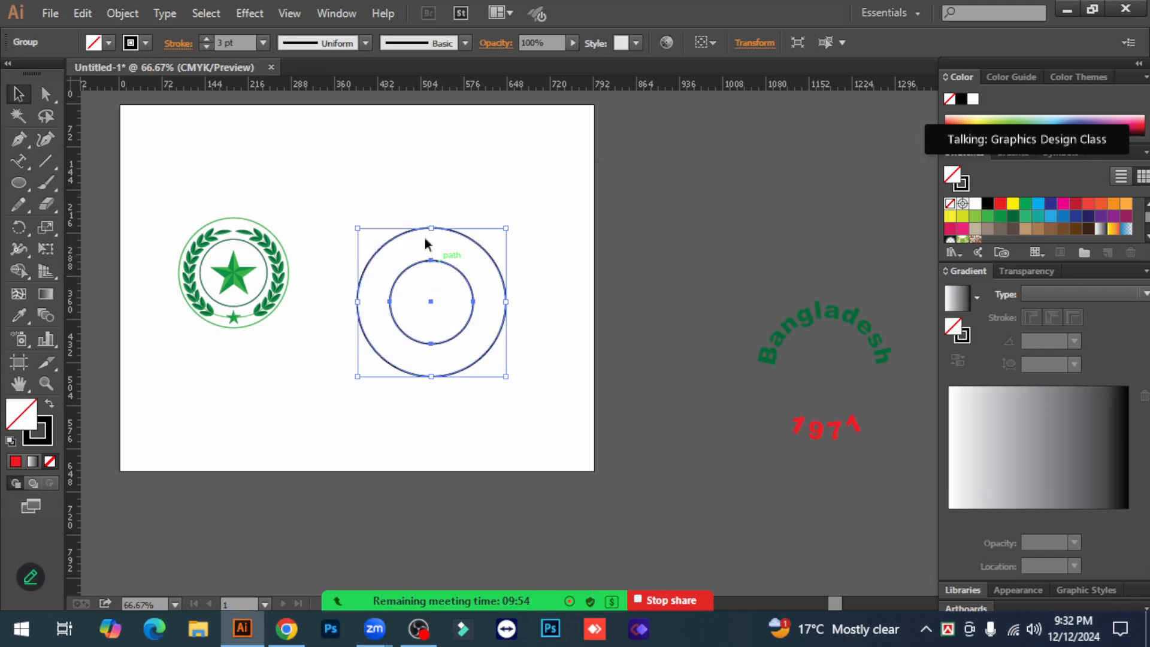
pyautogui.moveTo(411, 183); pyautogui.dragTo(436, 289)
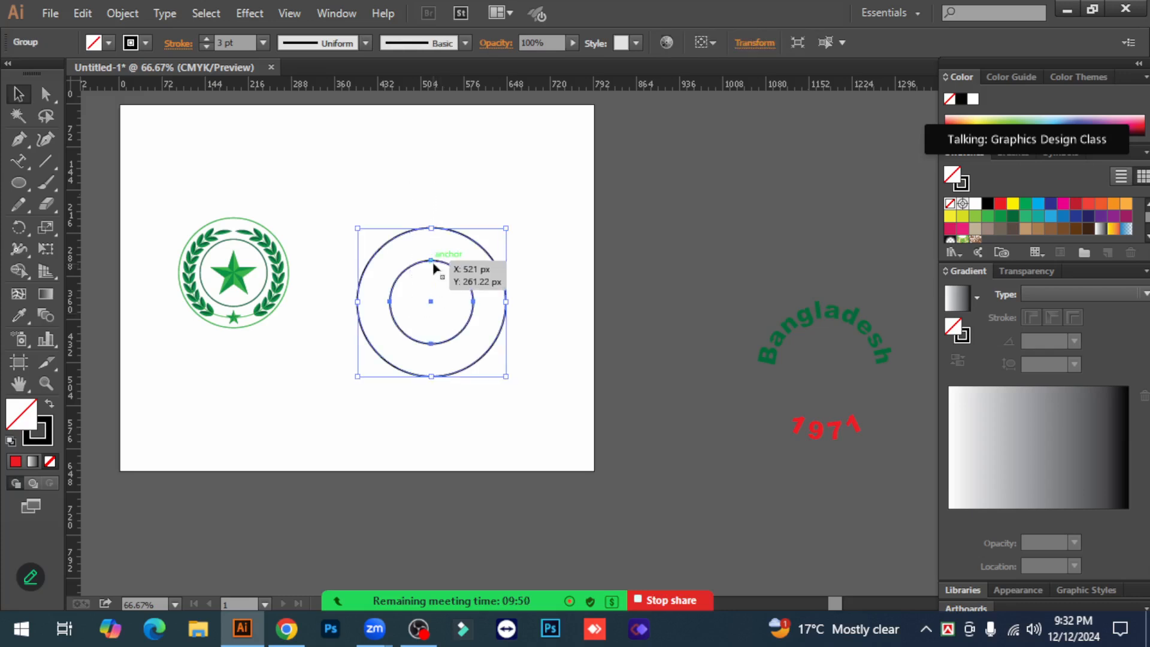
pyautogui.click(573, 291)
pyautogui.click(441, 235)
pyautogui.click(811, 313)
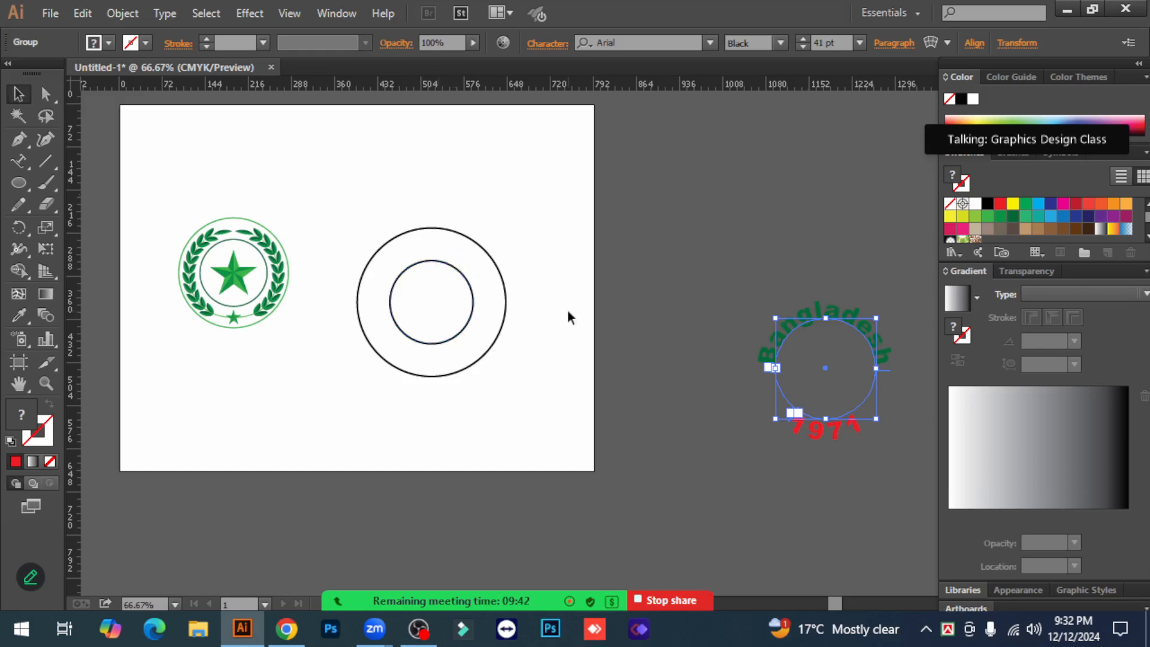
pyautogui.click(405, 200)
pyautogui.click(421, 224)
pyautogui.moveTo(426, 190)
pyautogui.mouseDown()
pyautogui.moveTo(548, 312)
pyautogui.moveTo(838, 410)
pyautogui.mouseUp()
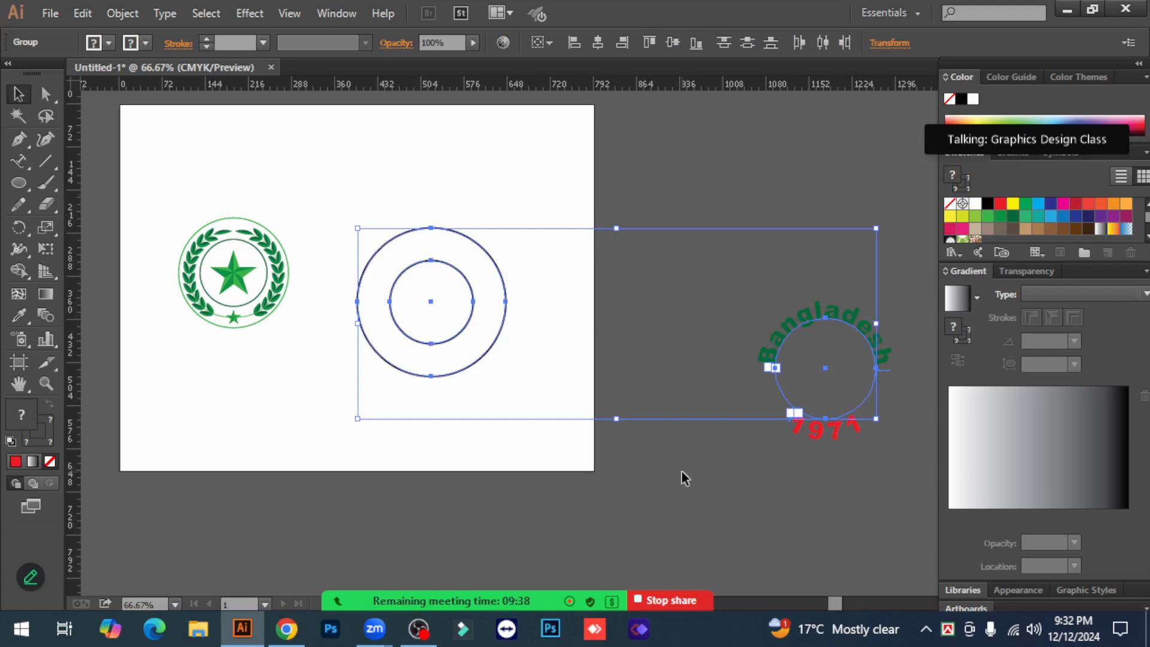
pyautogui.click(681, 470)
pyautogui.moveTo(423, 225); pyautogui.dragTo(442, 239)
pyautogui.click(485, 210)
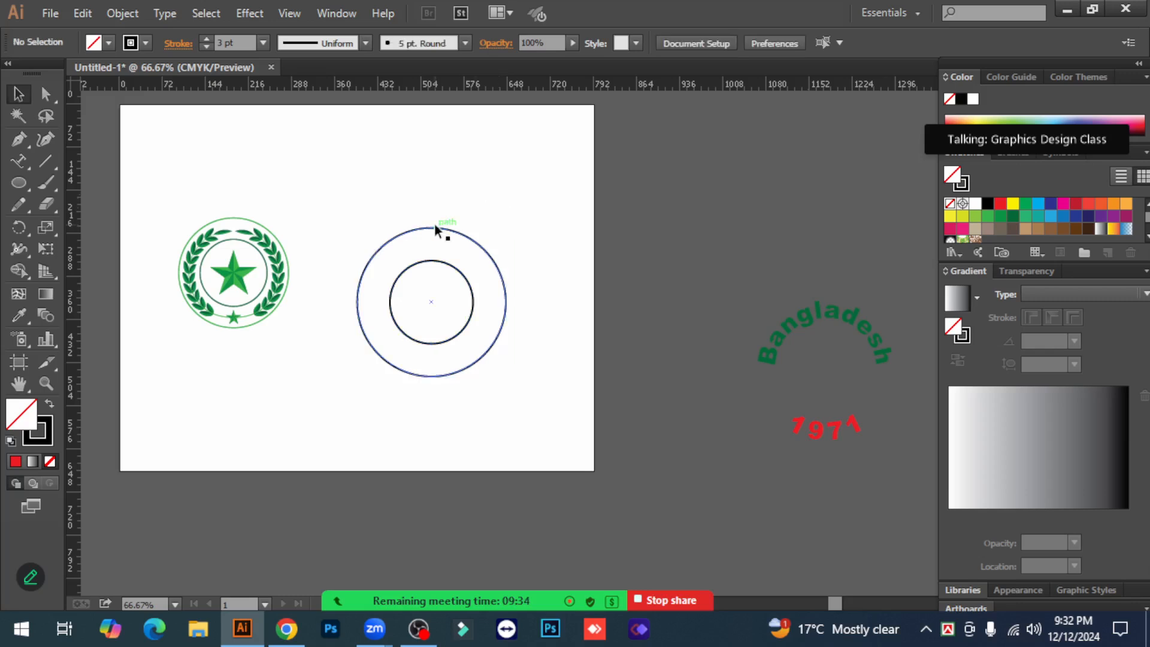
pyautogui.click(436, 231)
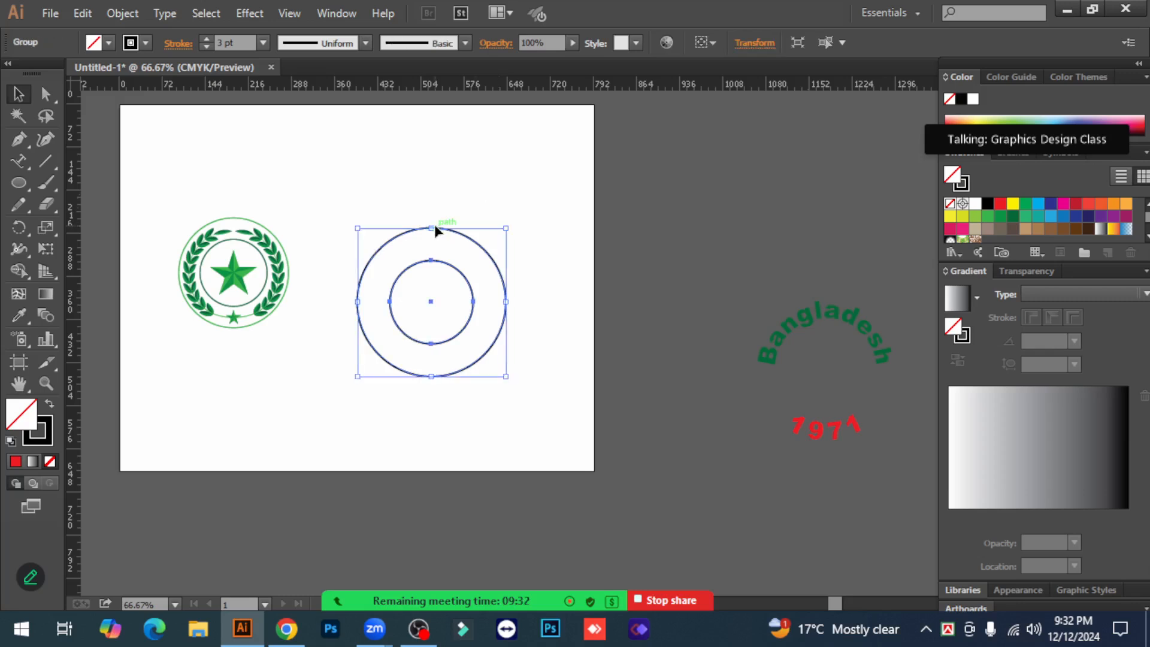
pyautogui.moveTo(415, 161); pyautogui.dragTo(465, 262)
pyautogui.click(603, 267)
pyautogui.click(470, 236)
pyautogui.click(538, 357)
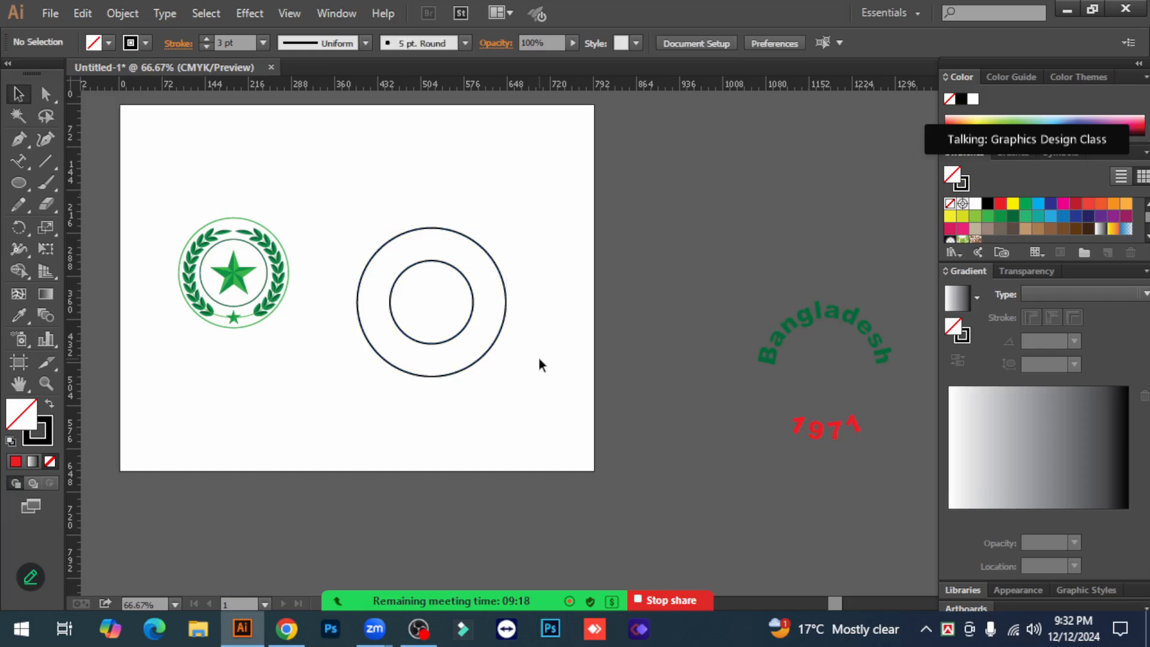
# Center the circles group and the path-text group on each other, both horizontally and vertically.
pyautogui.click(431, 237)
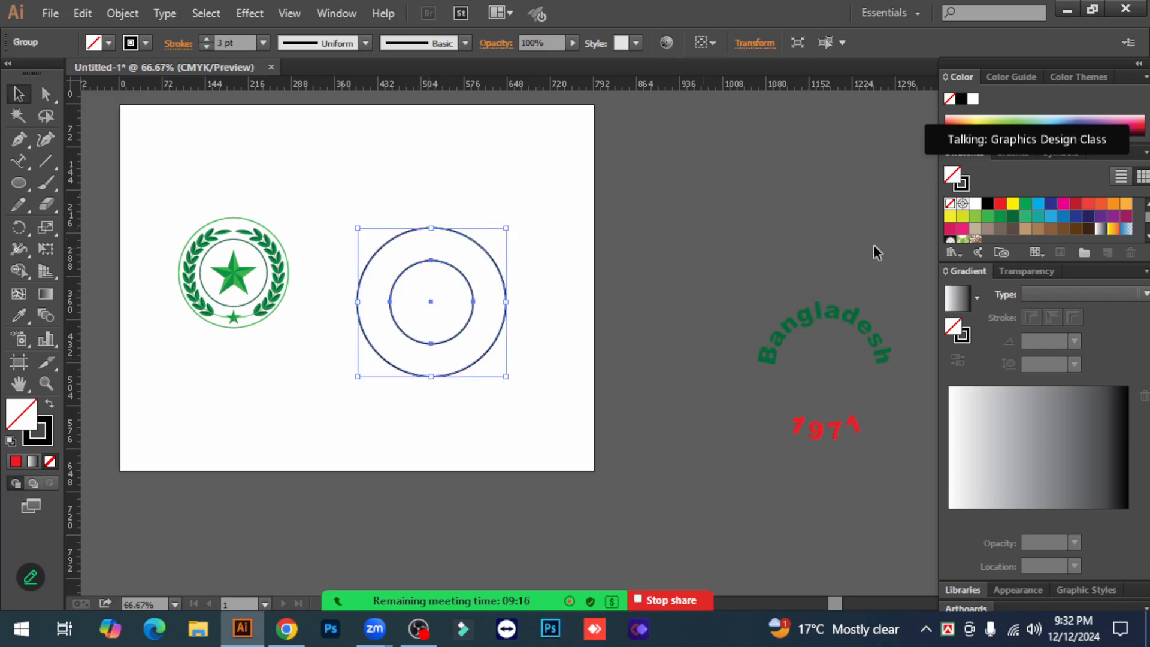
pyautogui.click(844, 329)
pyautogui.click(829, 319)
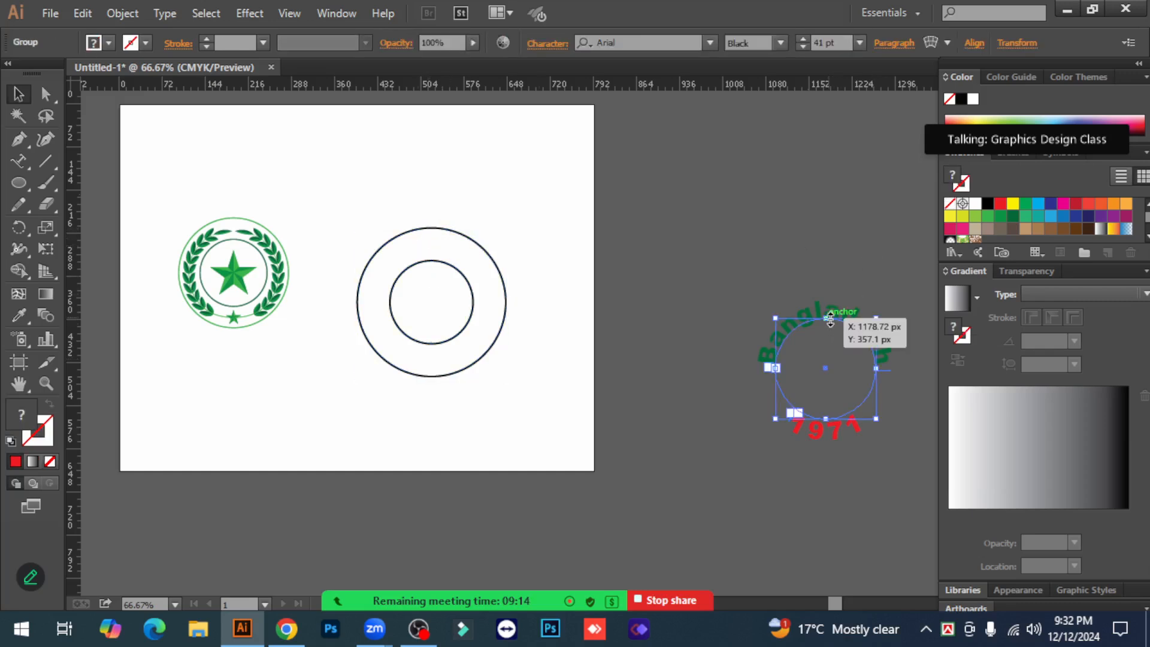
pyautogui.click(664, 269)
pyautogui.moveTo(413, 178); pyautogui.dragTo(863, 448)
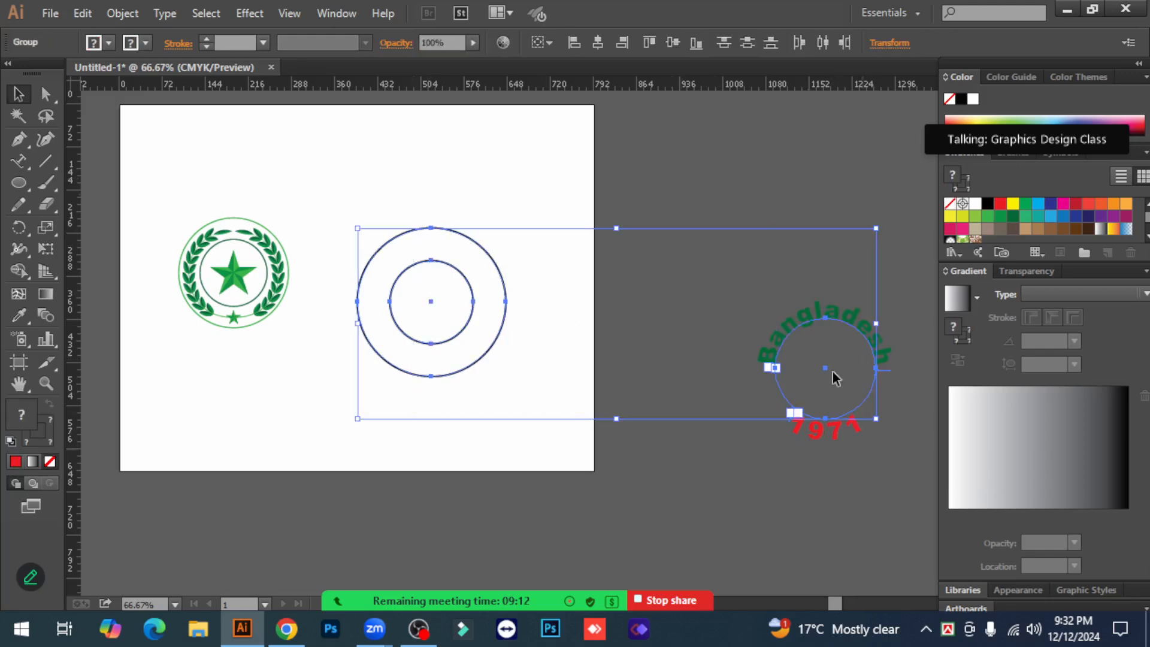
pyautogui.click(598, 42)
pyautogui.click(673, 42)
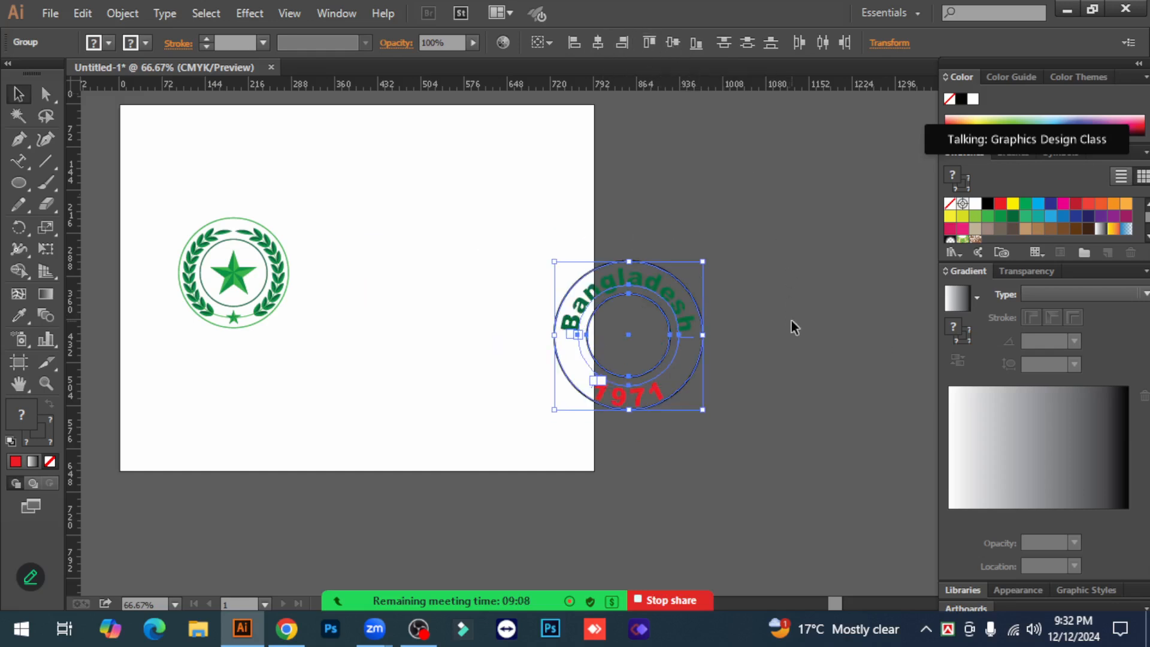
# Move the combined circles and texts back onto the artboard, beside the green wreath emblem.
pyautogui.click(792, 322)
pyautogui.moveTo(800, 463); pyautogui.dragTo(504, 256)
pyautogui.moveTo(654, 284); pyautogui.dragTo(462, 250)
pyautogui.click(727, 394)
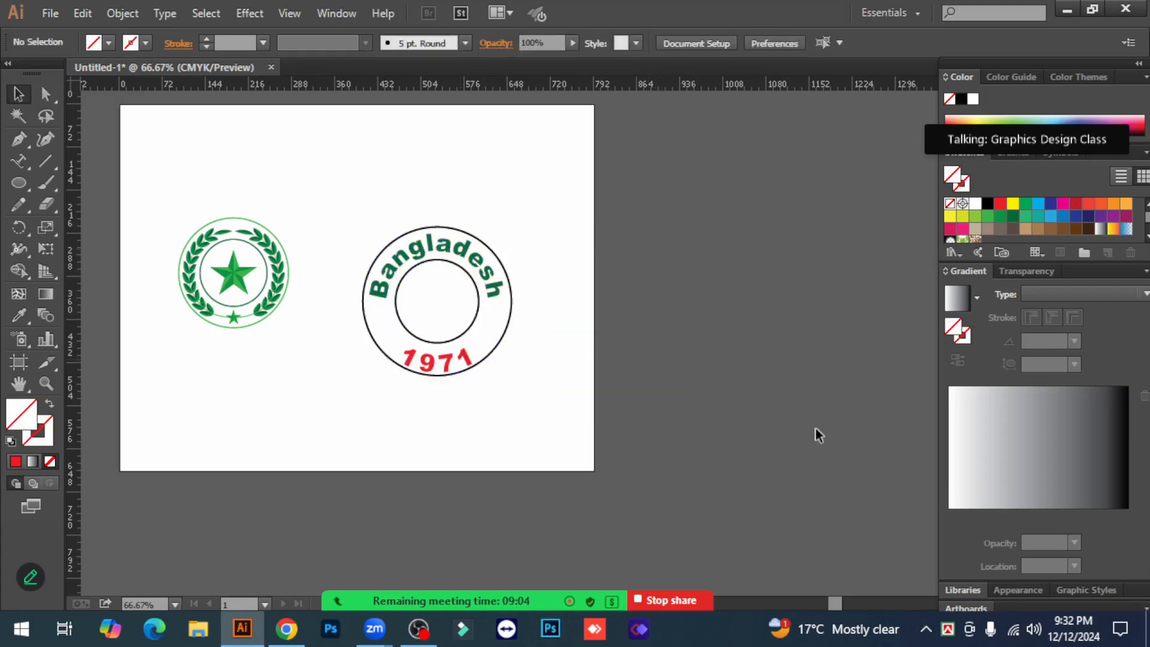
pyautogui.hotkey('ctrl', '=')
pyautogui.hotkey('ctrl', '=')
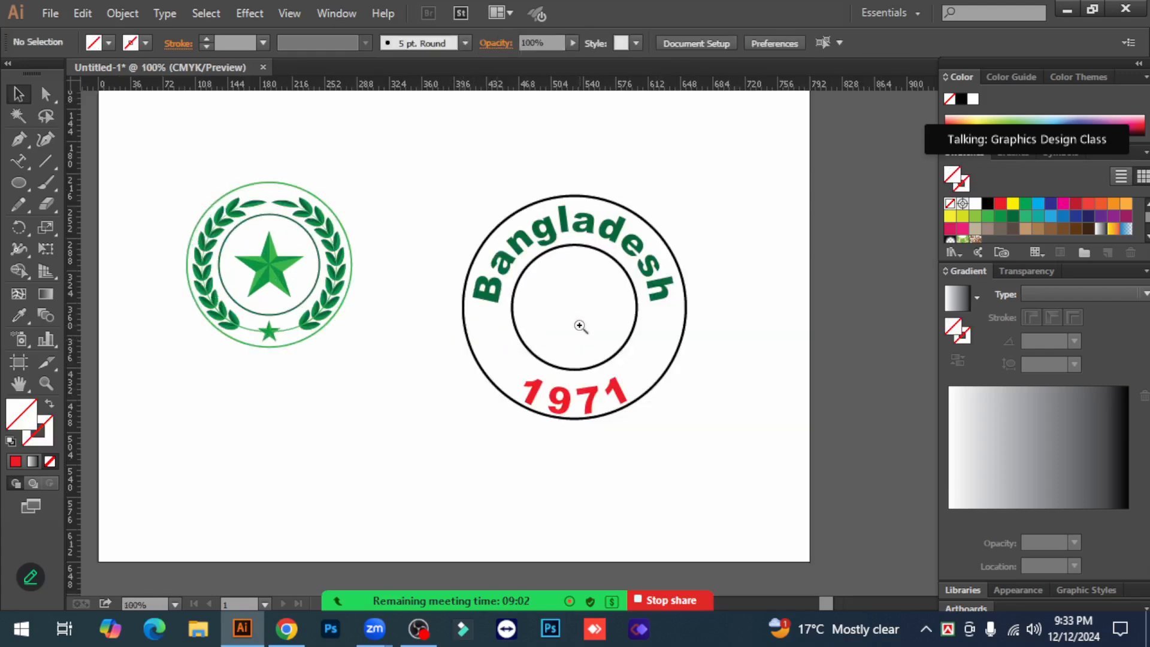
pyautogui.scroll(2, 815, 336)
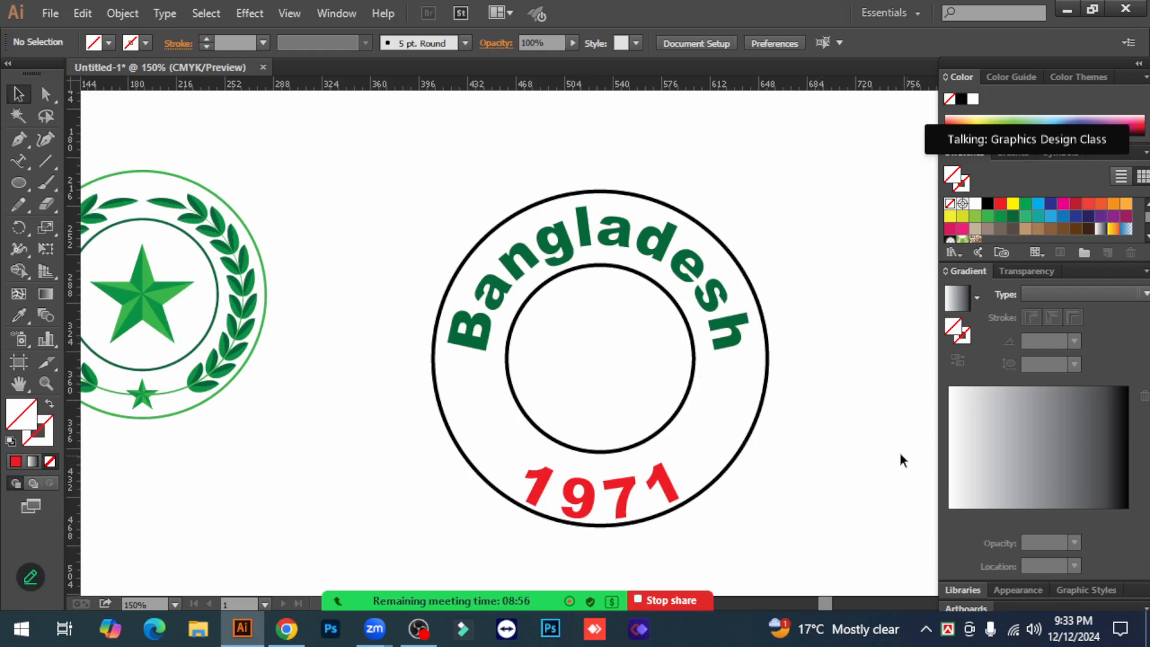
# Ungroup the "Bangladesh" and "1971" path texts.
pyautogui.click(588, 238)
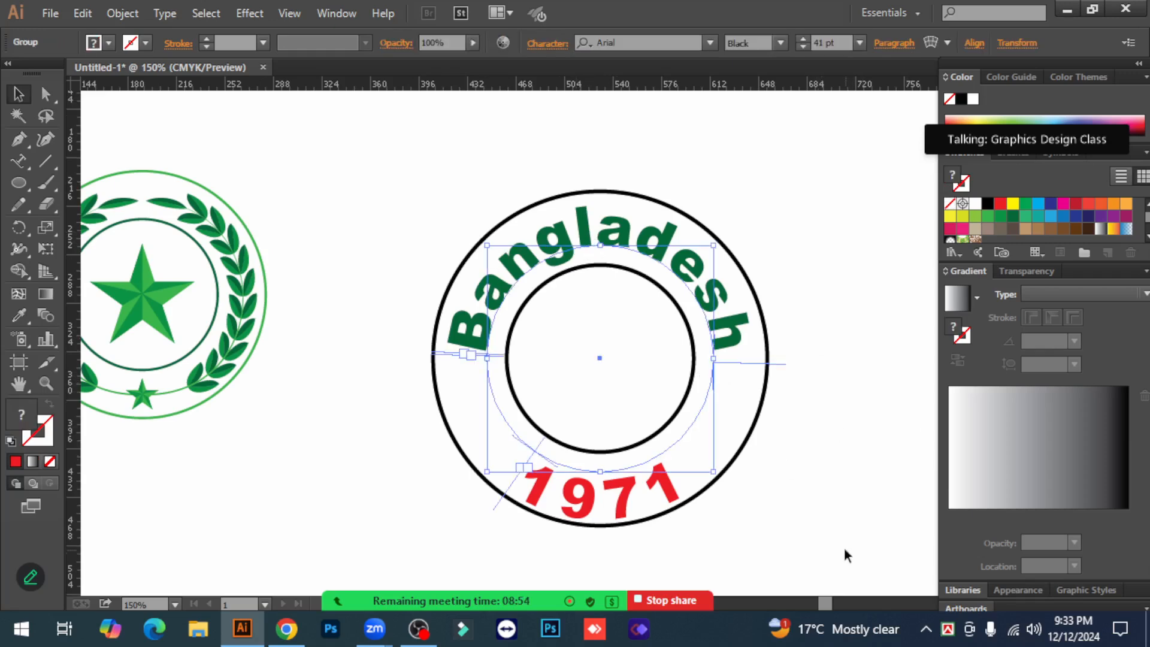
pyautogui.click(687, 515)
pyautogui.click(626, 496)
pyautogui.rightClick(625, 497)
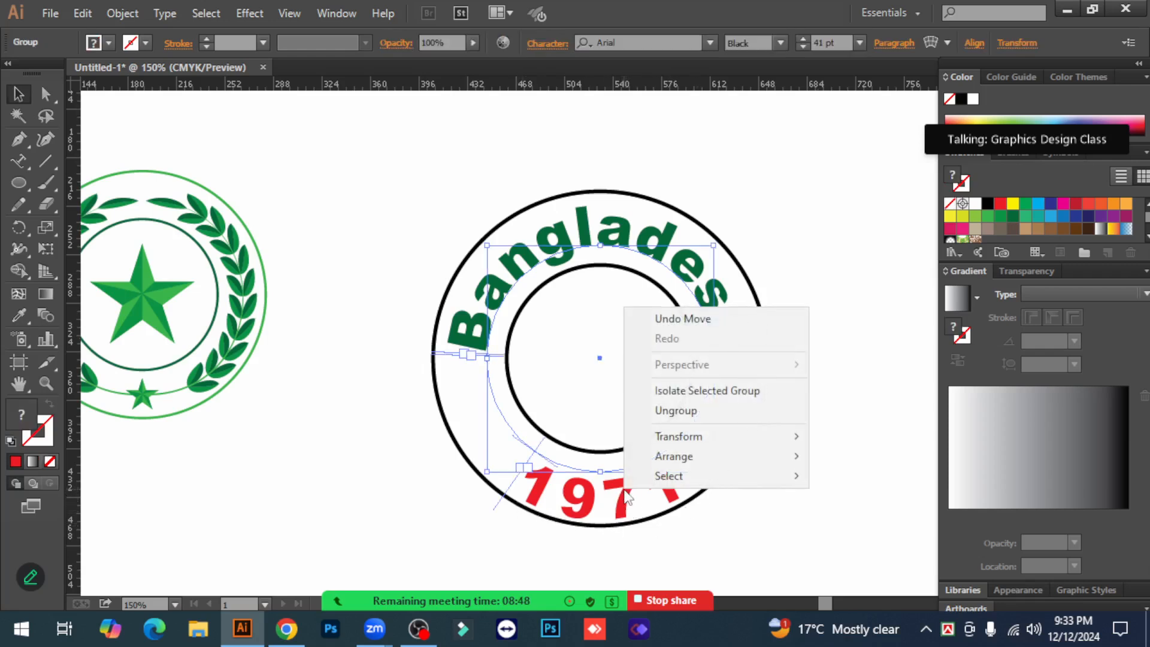
pyautogui.click(692, 411)
pyautogui.click(850, 501)
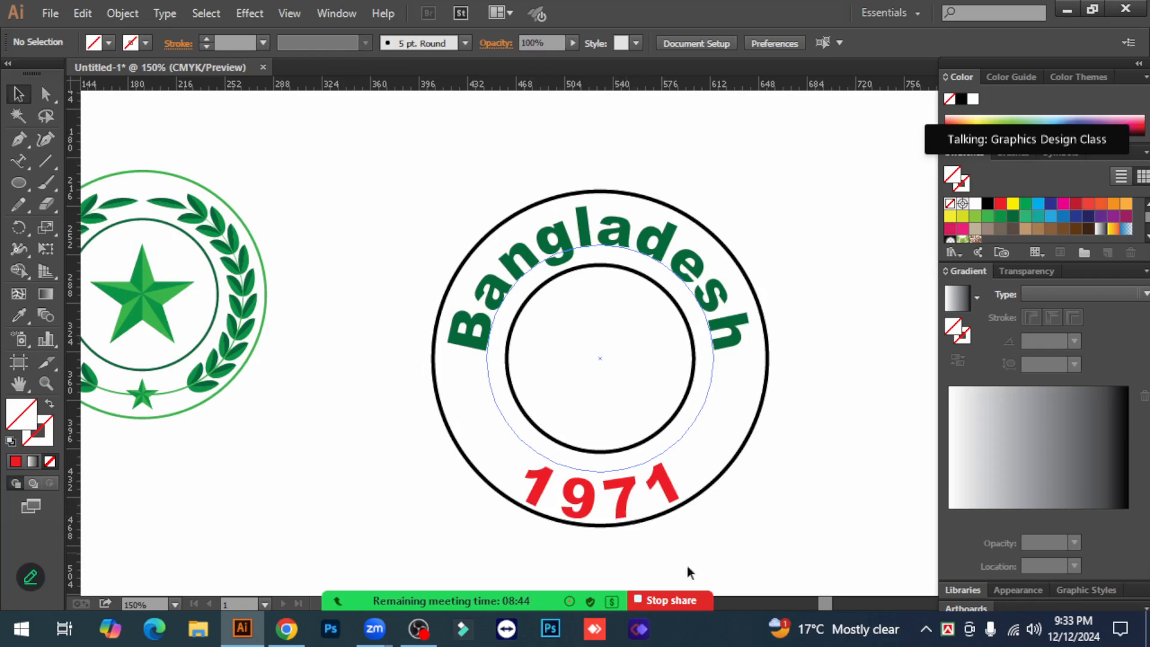
# Nudge the "1971" path text upward in small increments so it sits midway between the two circles.
pyautogui.click(671, 488)
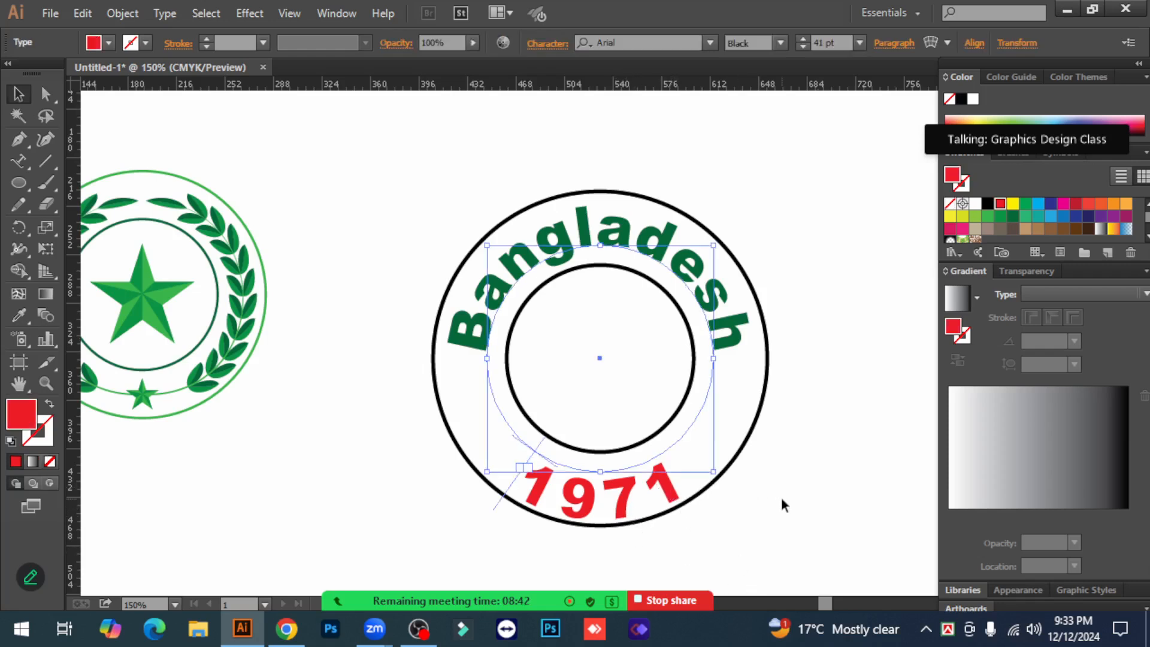
pyautogui.press('Up')
pyautogui.press('Up')
pyautogui.press('Up')
pyautogui.press('Up')
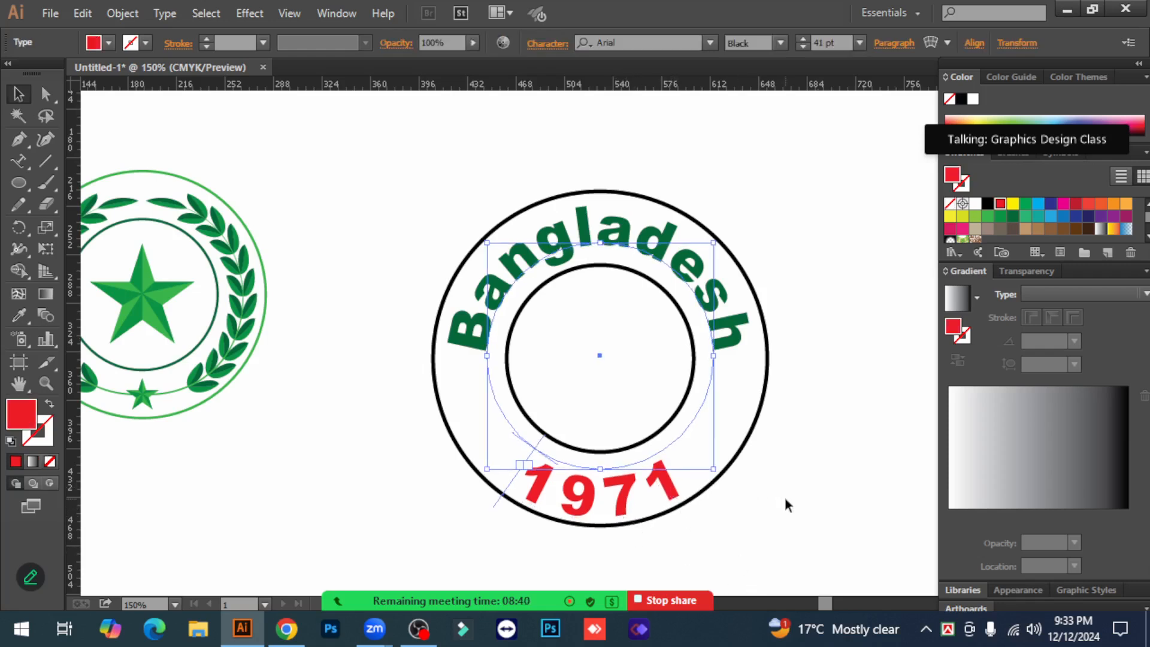
pyautogui.press('Up')
pyautogui.press('Up')
pyautogui.press('Up')
pyautogui.press('Up')
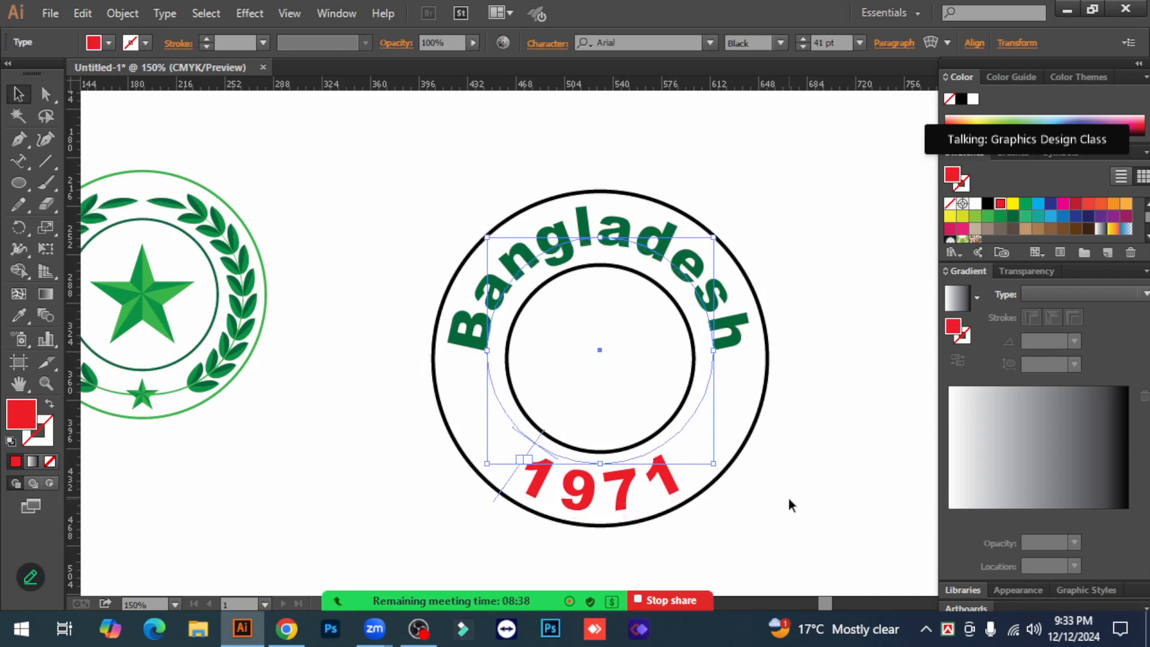
pyautogui.press('Up')
pyautogui.press('Up')
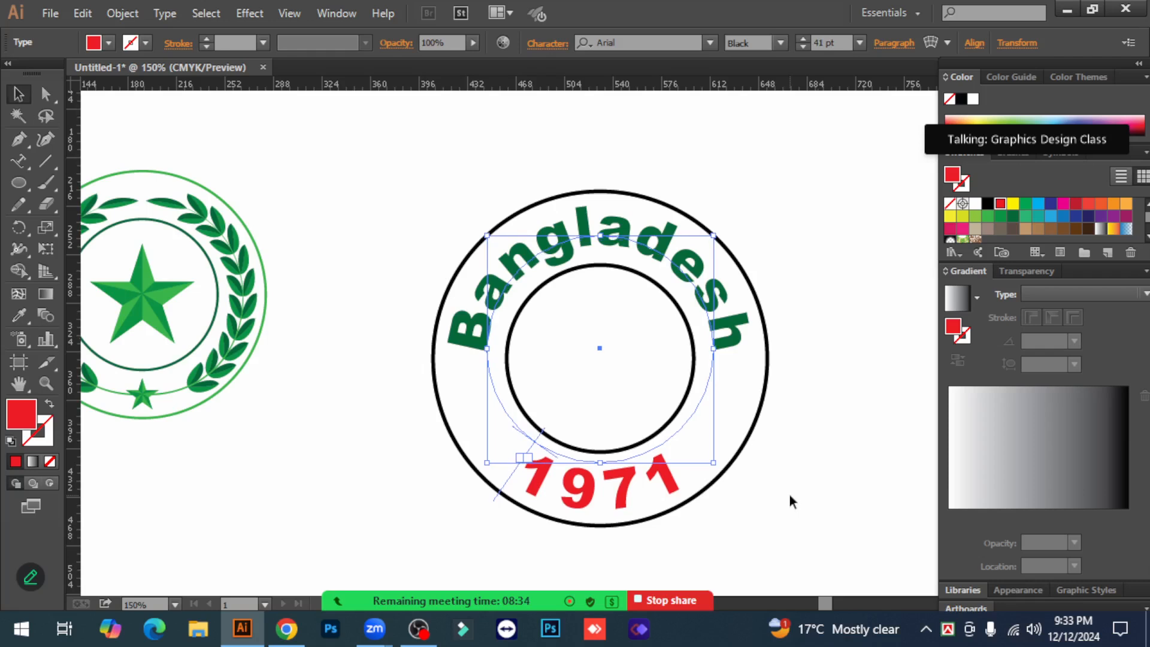
pyautogui.click(790, 495)
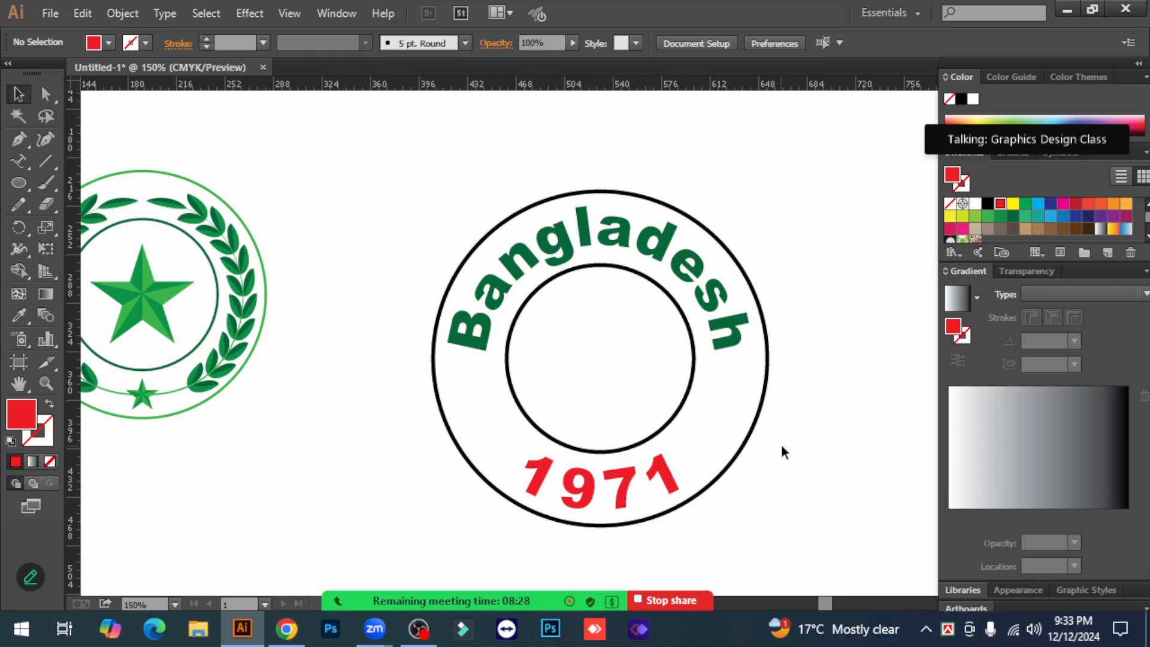
# Set the stroke color of the grouped outer and inner circles to red.
pyautogui.click(609, 192)
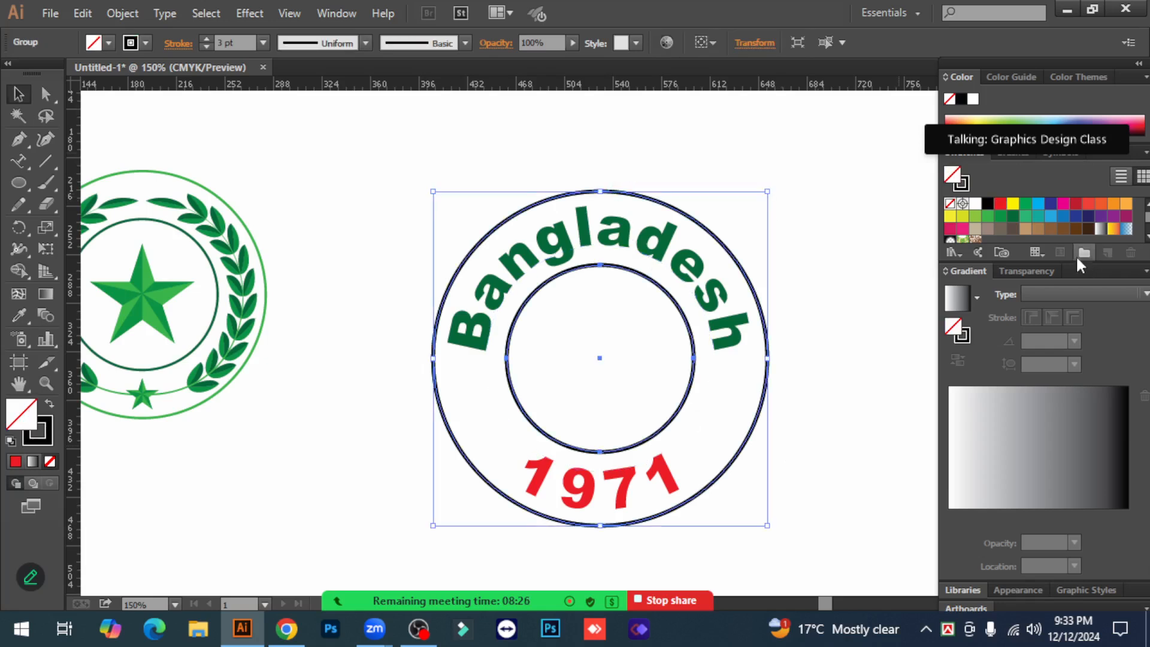
pyautogui.press('x')
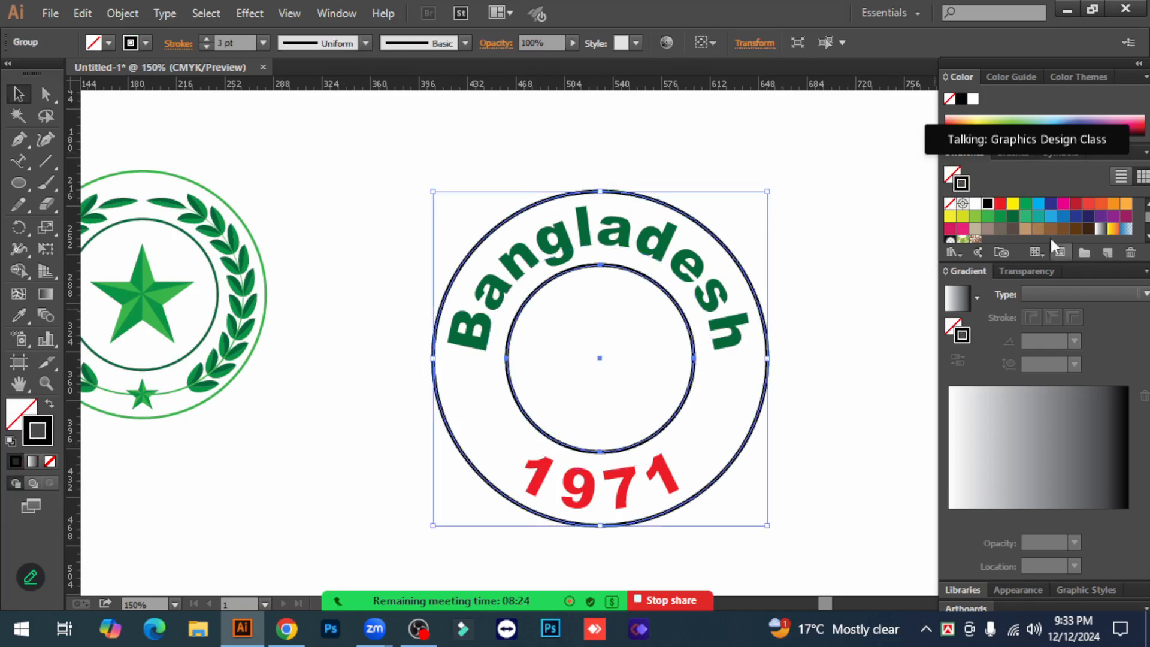
pyautogui.click(1000, 204)
pyautogui.click(879, 279)
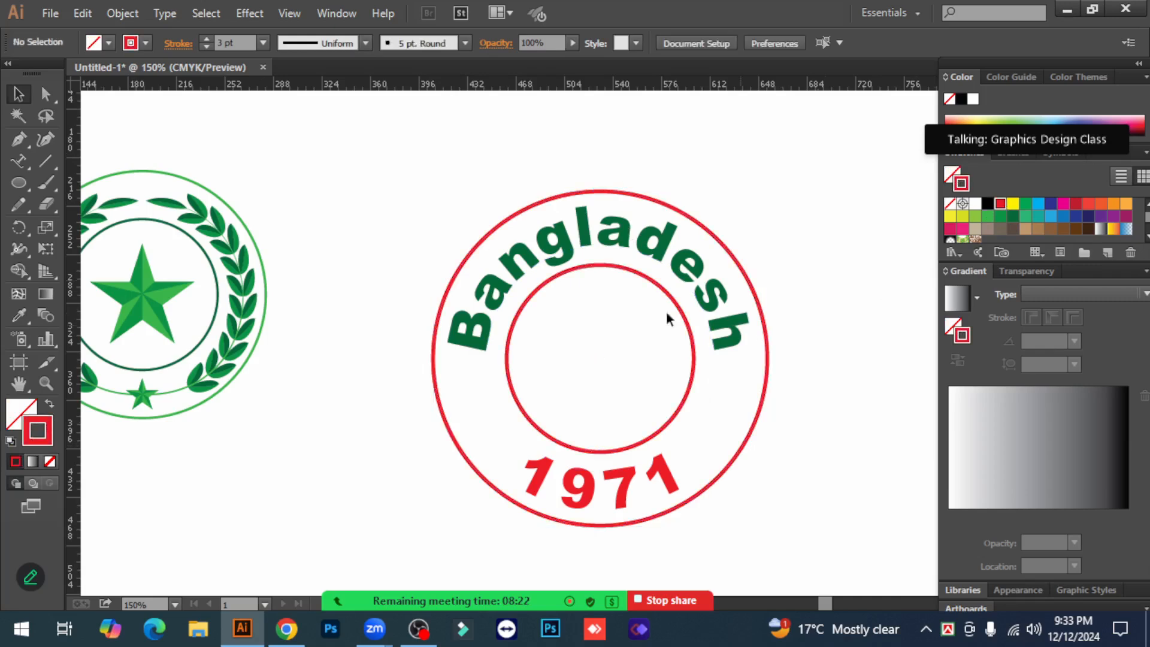
# Ungroup the two circles and set the inner circle's stroke to dark green.
pyautogui.rightClick(638, 275)
pyautogui.click(686, 379)
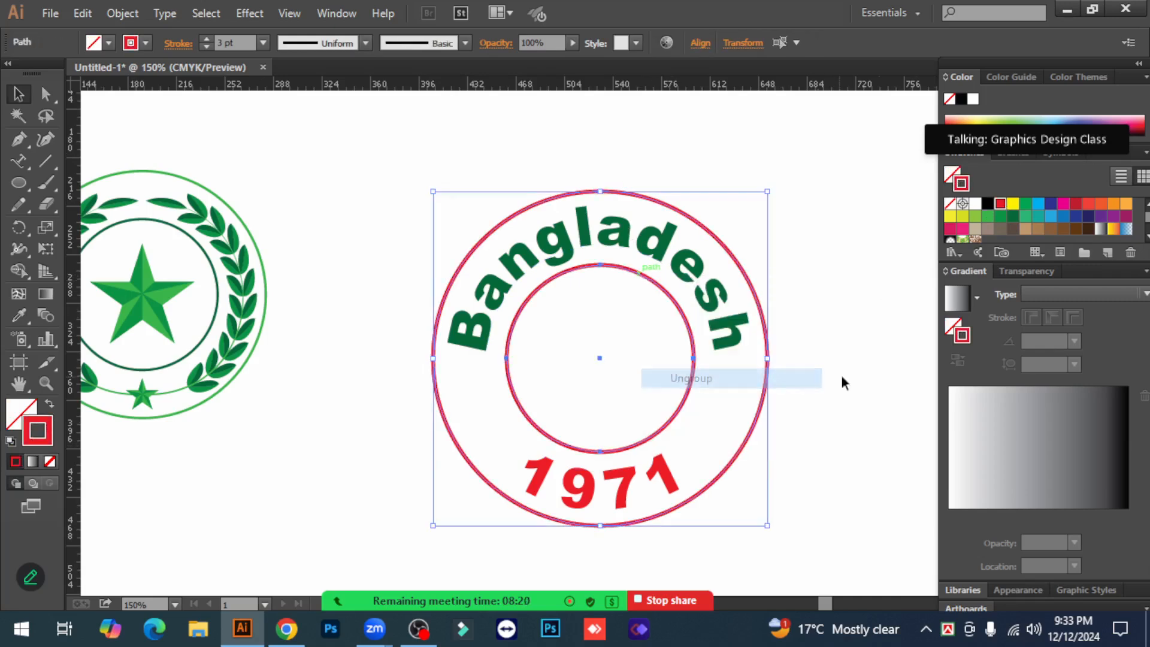
pyautogui.click(606, 278)
pyautogui.click(617, 264)
pyautogui.click(1012, 217)
pyautogui.click(835, 308)
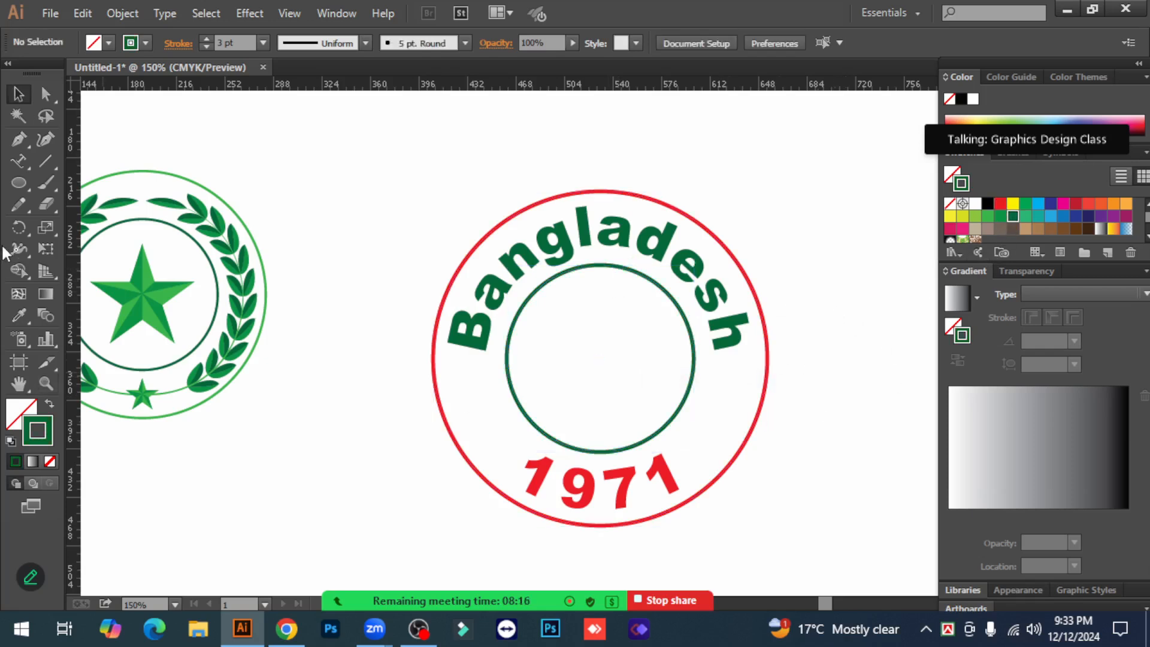
# Draw a small star between the rings below the "B" and give it a dark green fill without a stroke.
pyautogui.click(17, 183)
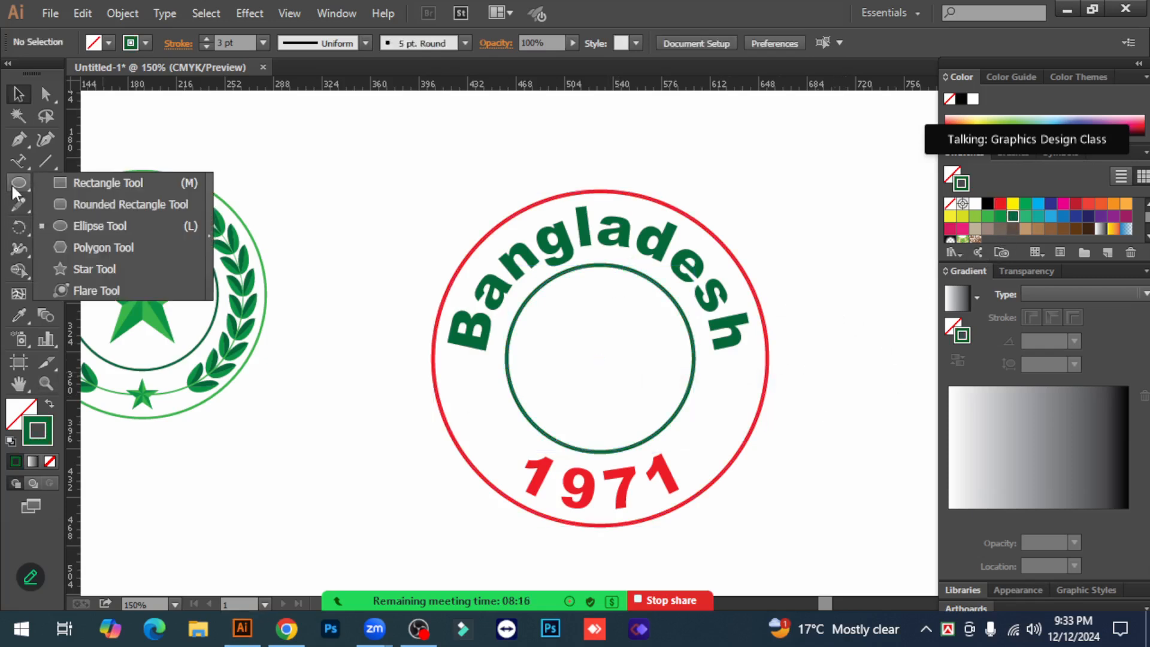
pyautogui.click(90, 269)
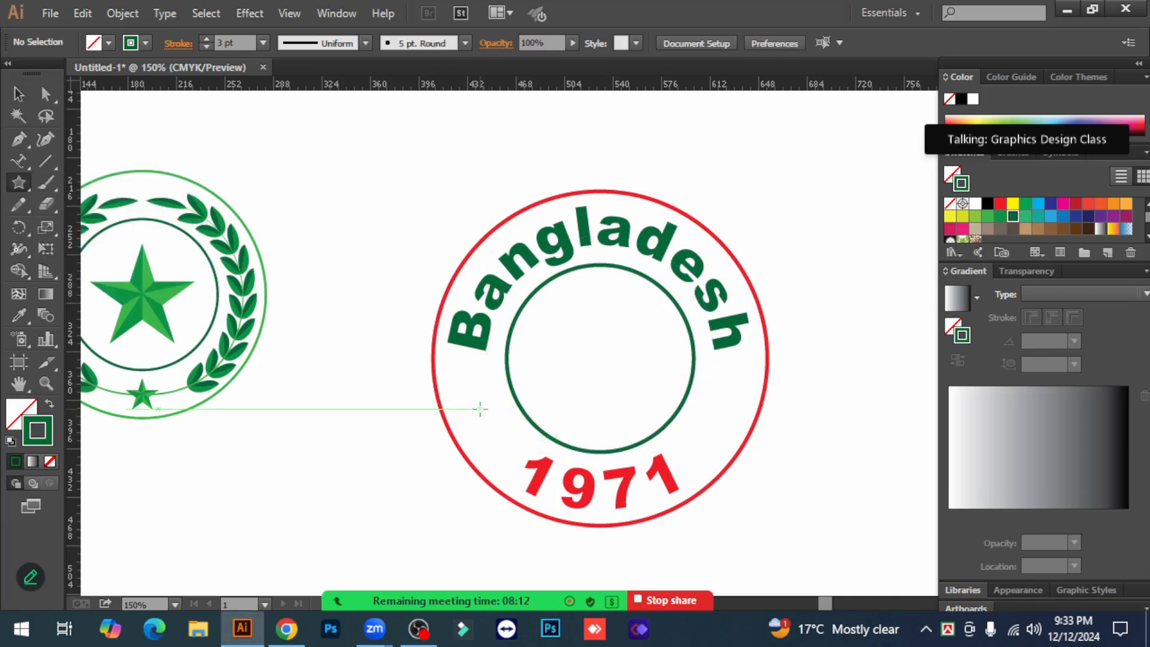
pyautogui.moveTo(479, 409); pyautogui.dragTo(490, 419)
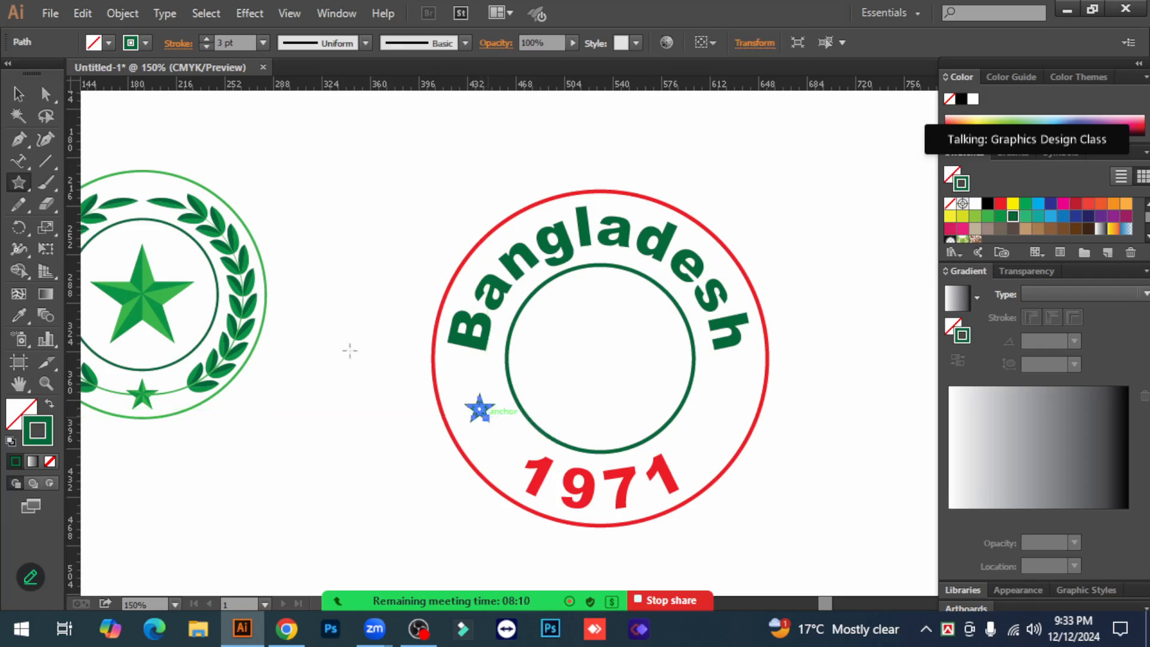
pyautogui.click(18, 99)
pyautogui.click(49, 403)
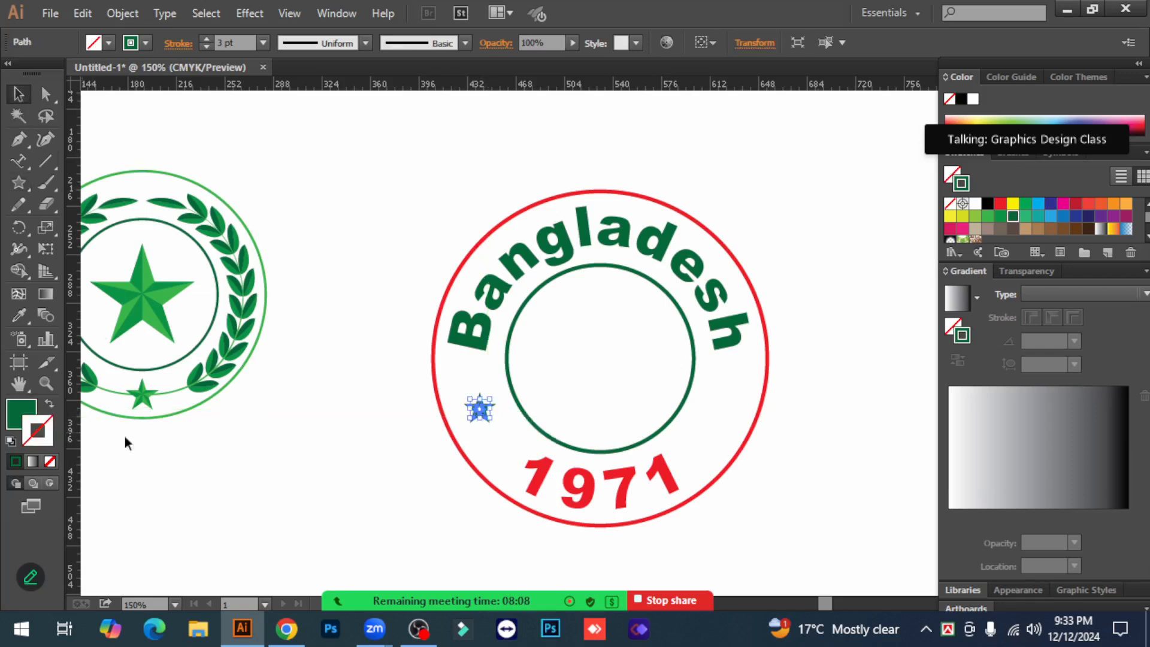
pyautogui.click(276, 475)
# Enlarge the green star slightly and place a copy of it below, just before the start of "1971".
pyautogui.click(479, 410)
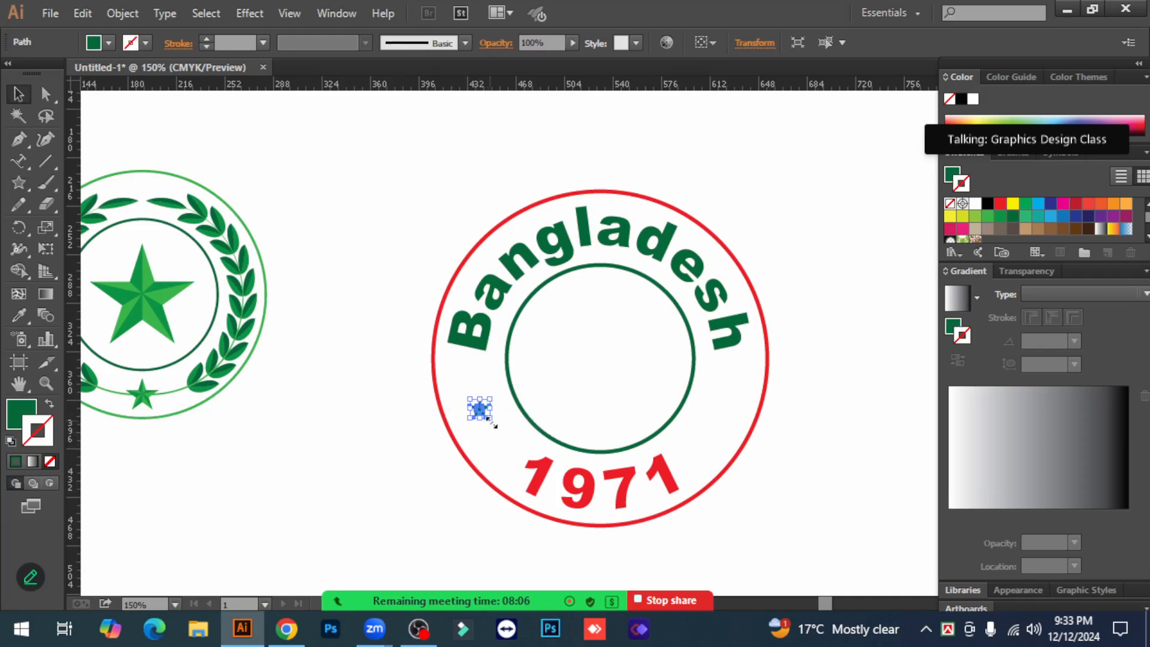
pyautogui.moveTo(492, 419); pyautogui.dragTo(495, 445)
pyautogui.click(407, 491)
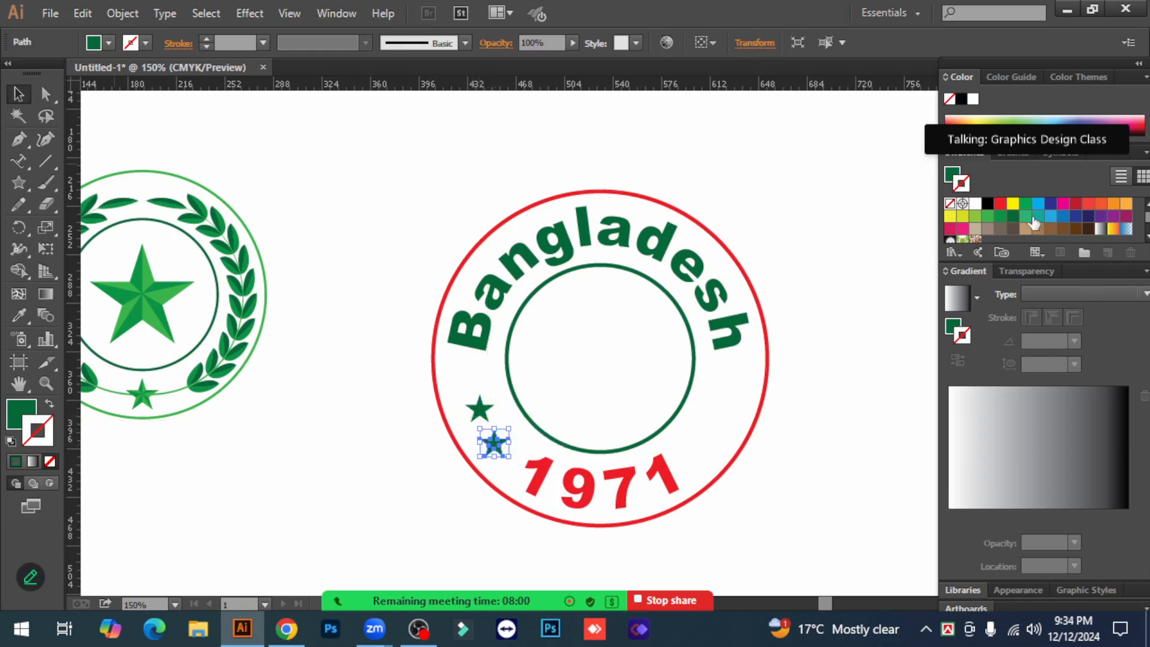
# Give the lower star copy a red fill and remove its stroke.
pyautogui.click(1004, 210)
pyautogui.click(814, 477)
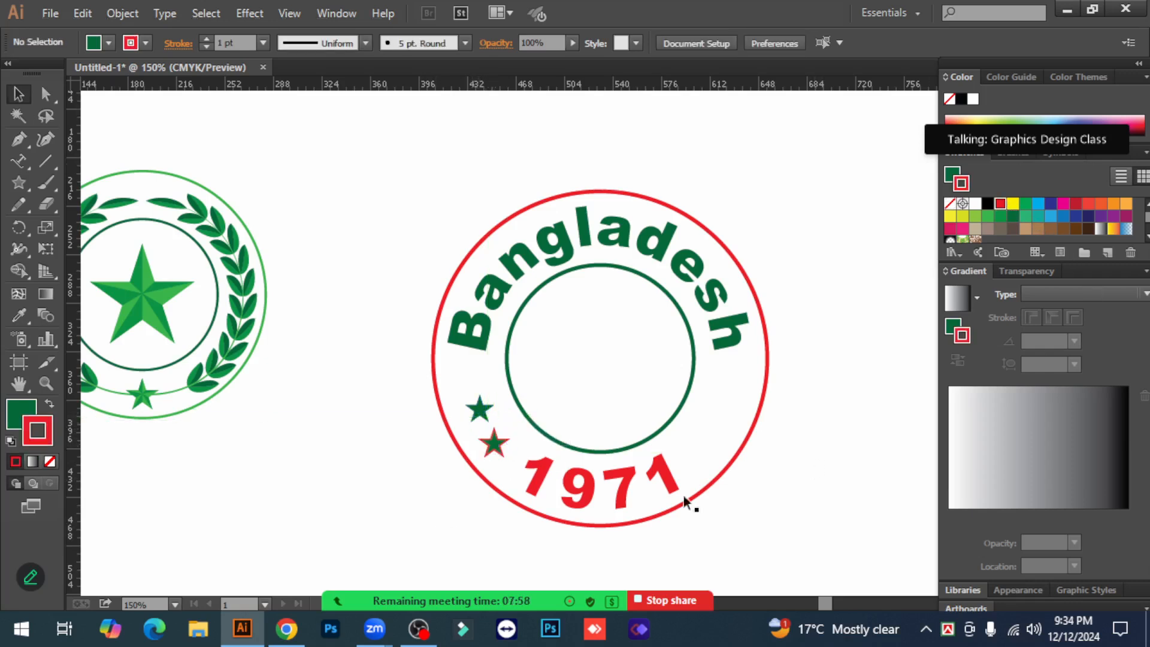
pyautogui.click(498, 450)
pyautogui.click(51, 405)
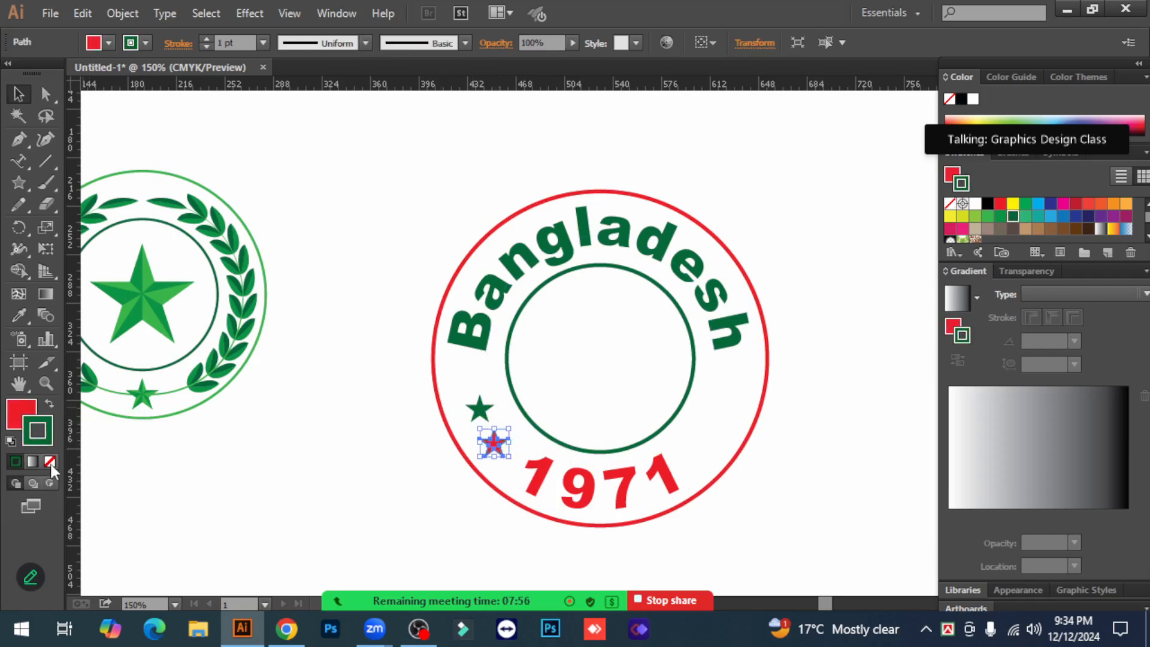
pyautogui.click(344, 472)
pyautogui.click(500, 443)
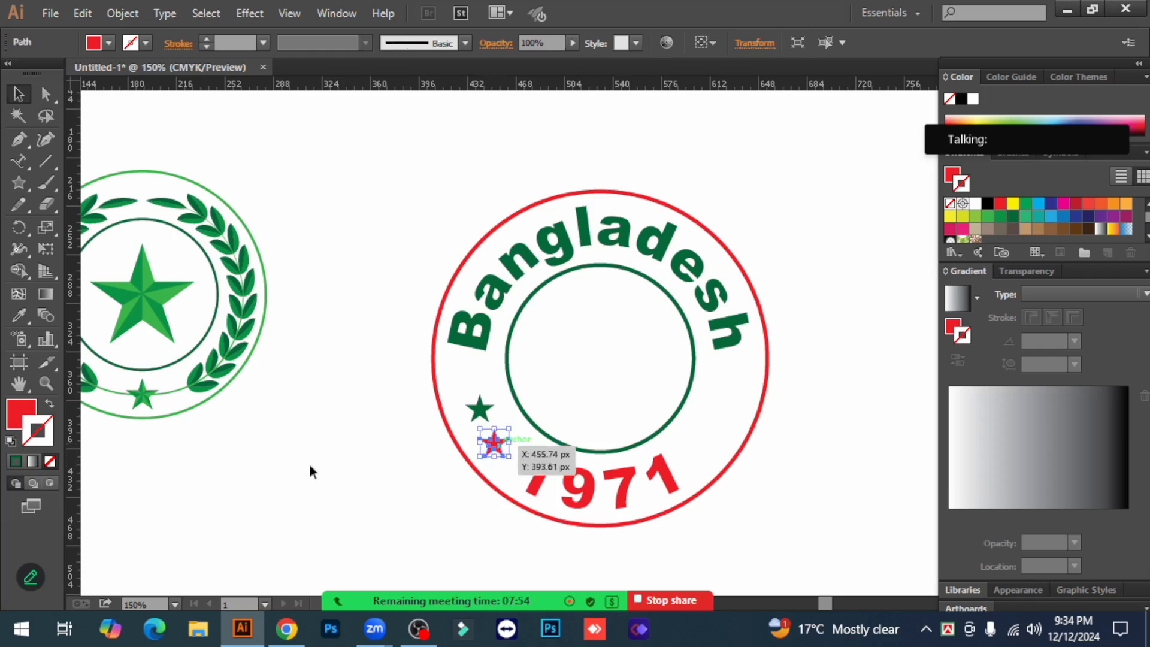
pyautogui.click(21, 416)
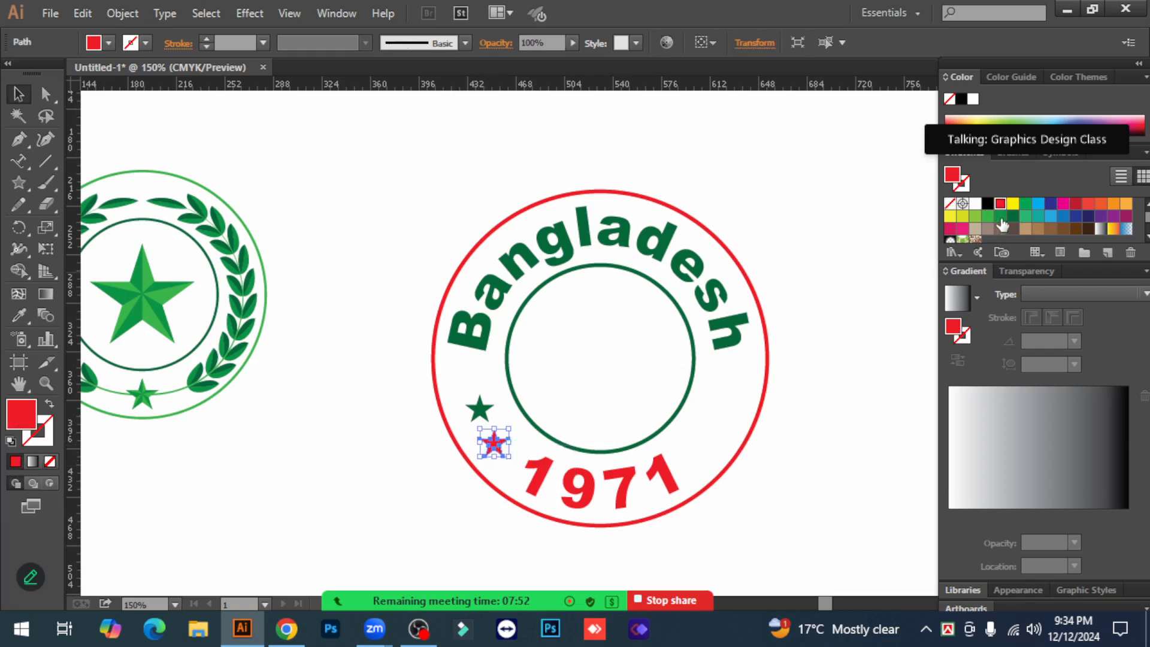
pyautogui.click(1012, 216)
pyautogui.click(1000, 204)
pyautogui.click(867, 474)
# Place a copy of the red star above the green star, just below the "B" of "Bangladesh".
pyautogui.click(502, 429)
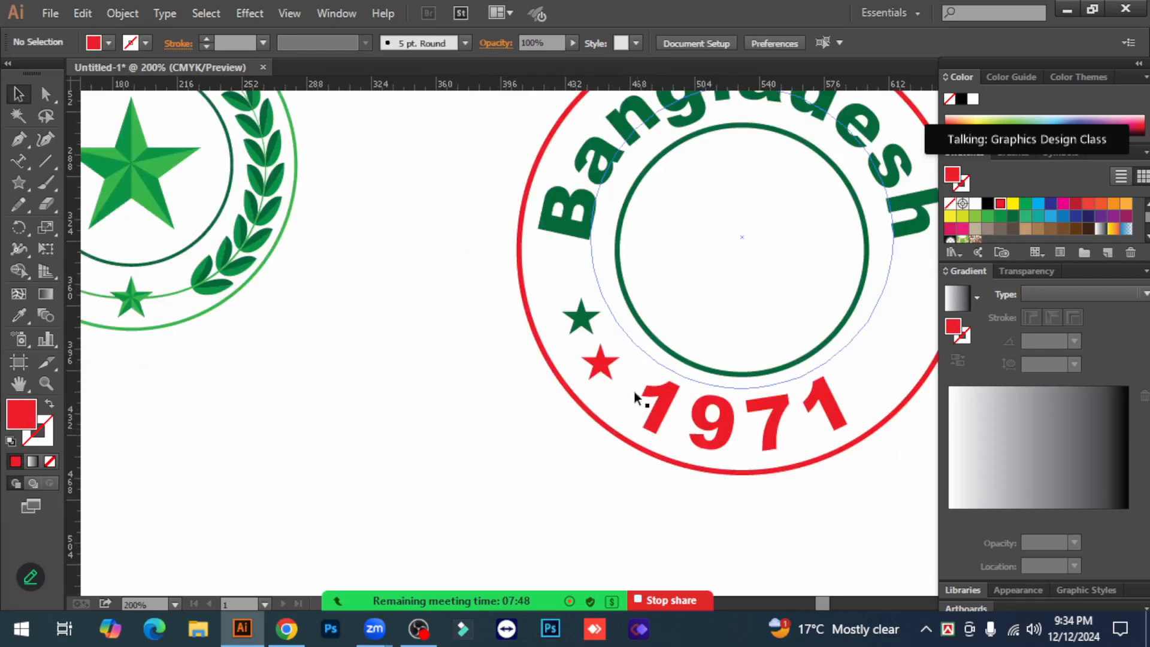
pyautogui.scroll(2, 687, 416)
pyautogui.moveTo(601, 430); pyautogui.dragTo(570, 337)
pyautogui.click(473, 493)
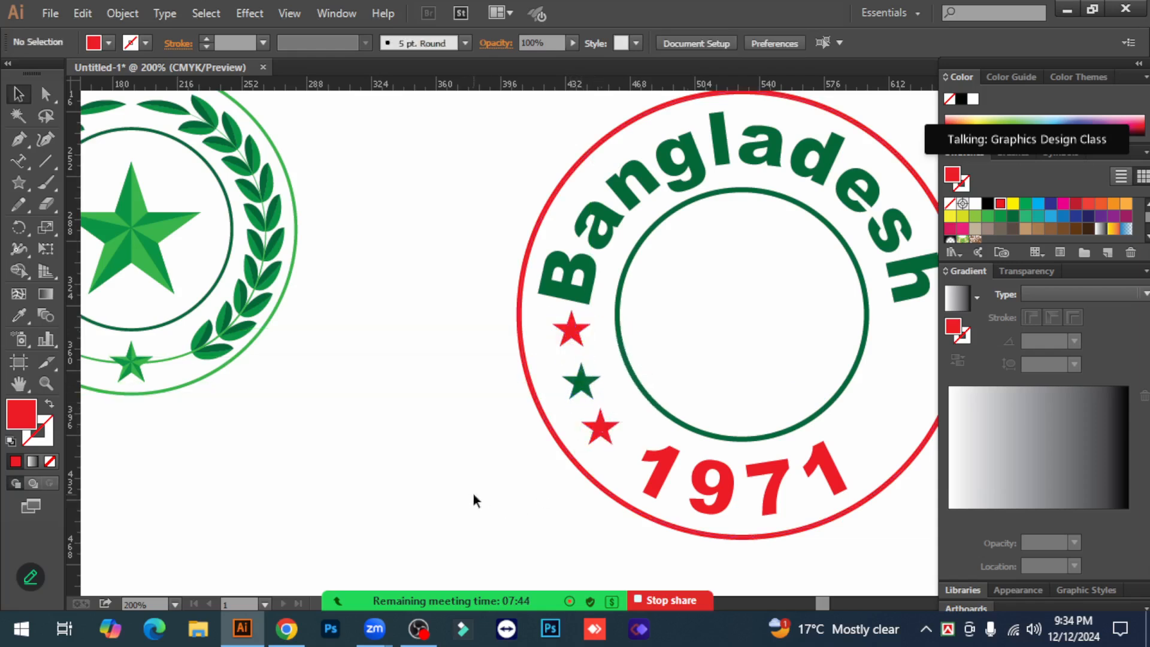
# Duplicate the three stars to the space outside the badge's right side and group the copies.
pyautogui.hotkey('ctrl', '-')
pyautogui.moveTo(770, 519); pyautogui.dragTo(653, 535)
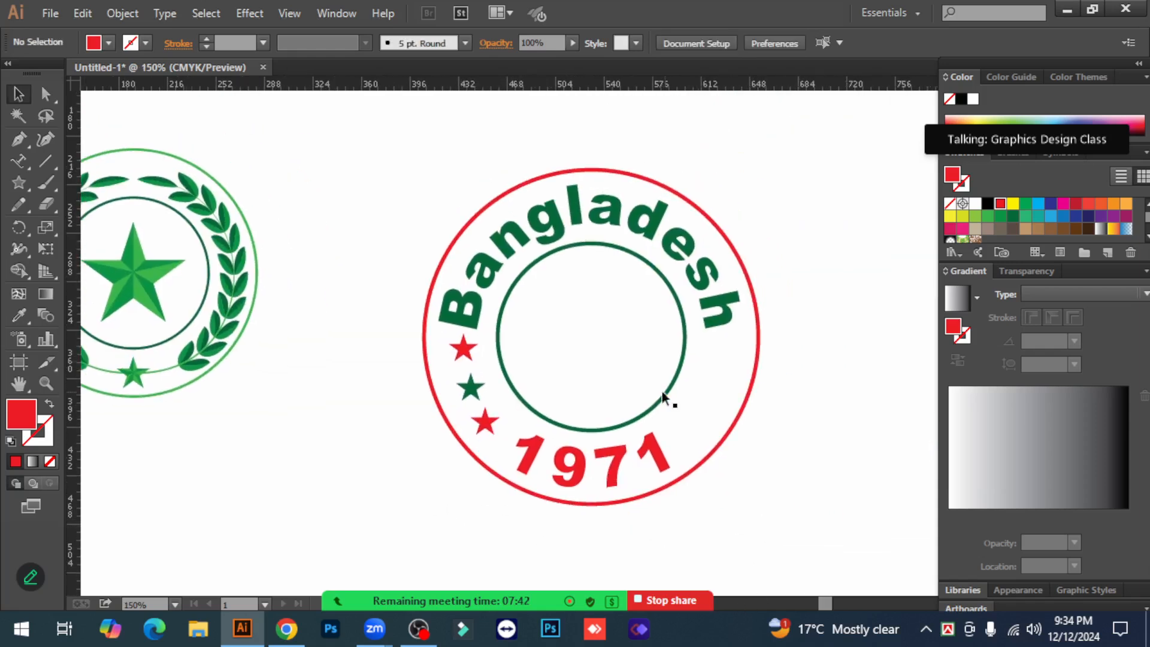
pyautogui.click(462, 352)
pyautogui.keyDown('shift'); pyautogui.click(470, 389); pyautogui.keyUp('shift')
pyautogui.keyDown('shift'); pyautogui.click(487, 423); pyautogui.keyUp('shift')
pyautogui.moveTo(489, 426); pyautogui.dragTo(828, 439)
pyautogui.rightClick(807, 368)
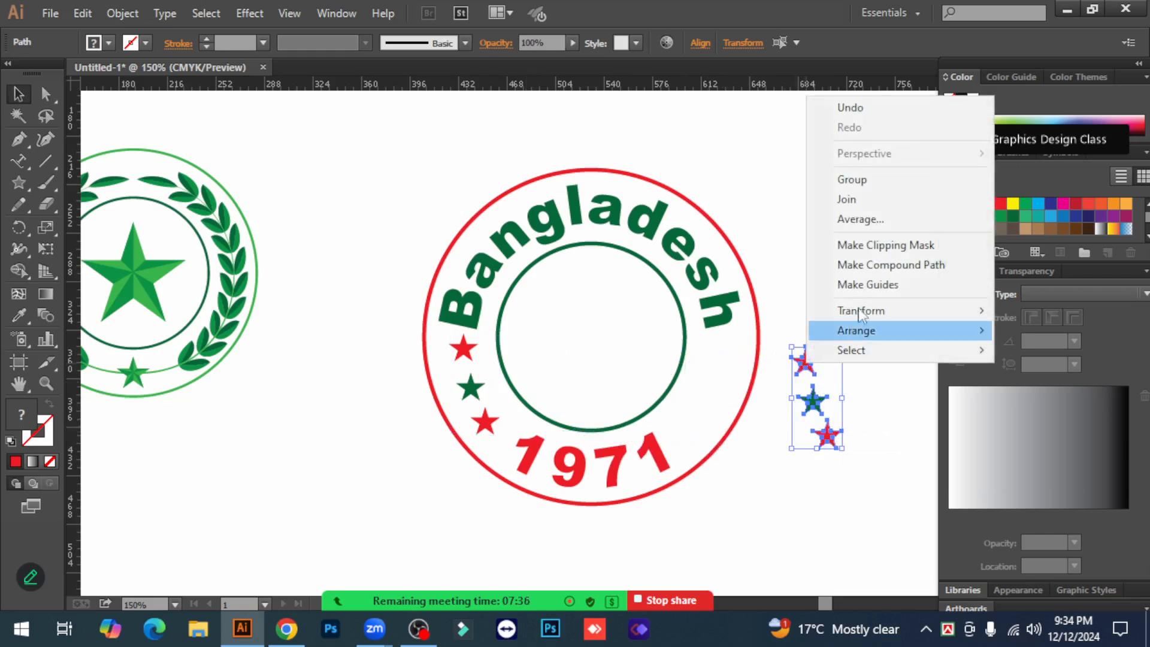
pyautogui.click(879, 179)
pyautogui.rightClick(807, 368)
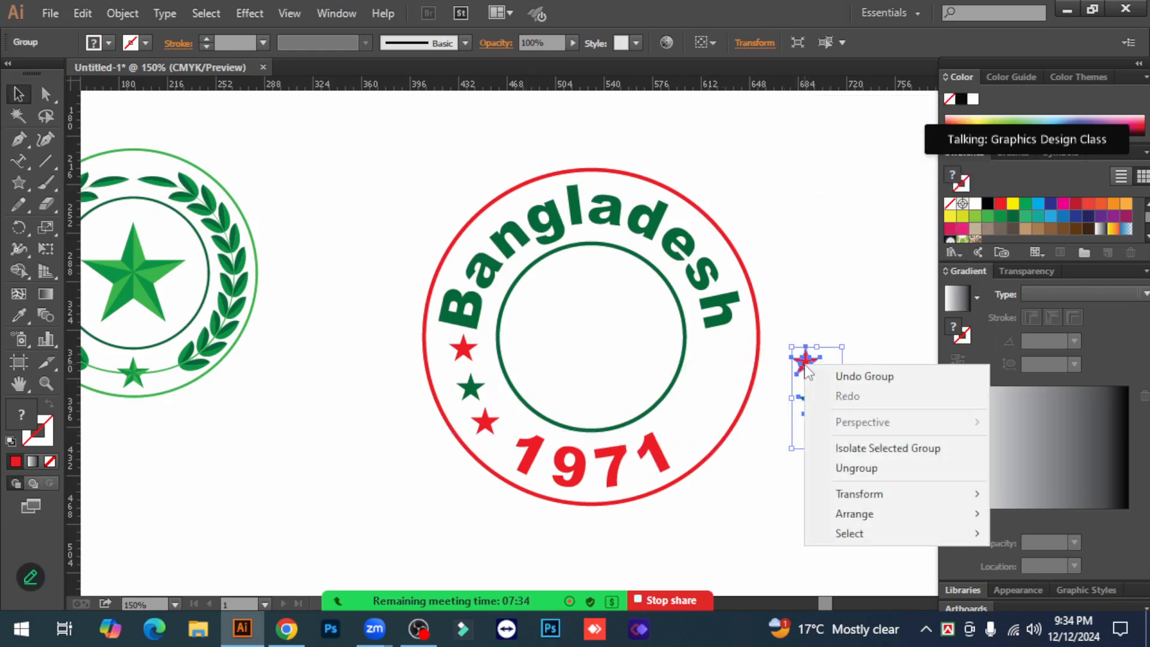
# Reflect the grouped star copies outside the badge across the vertical axis.
pyautogui.moveTo(850, 494)
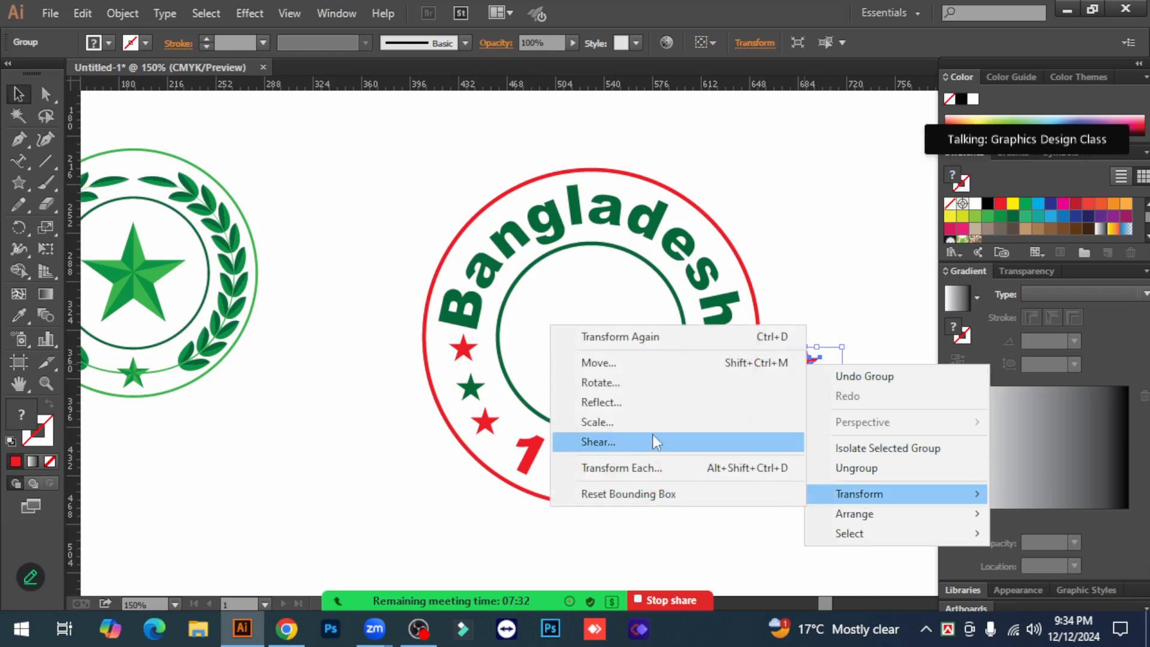
pyautogui.click(599, 402)
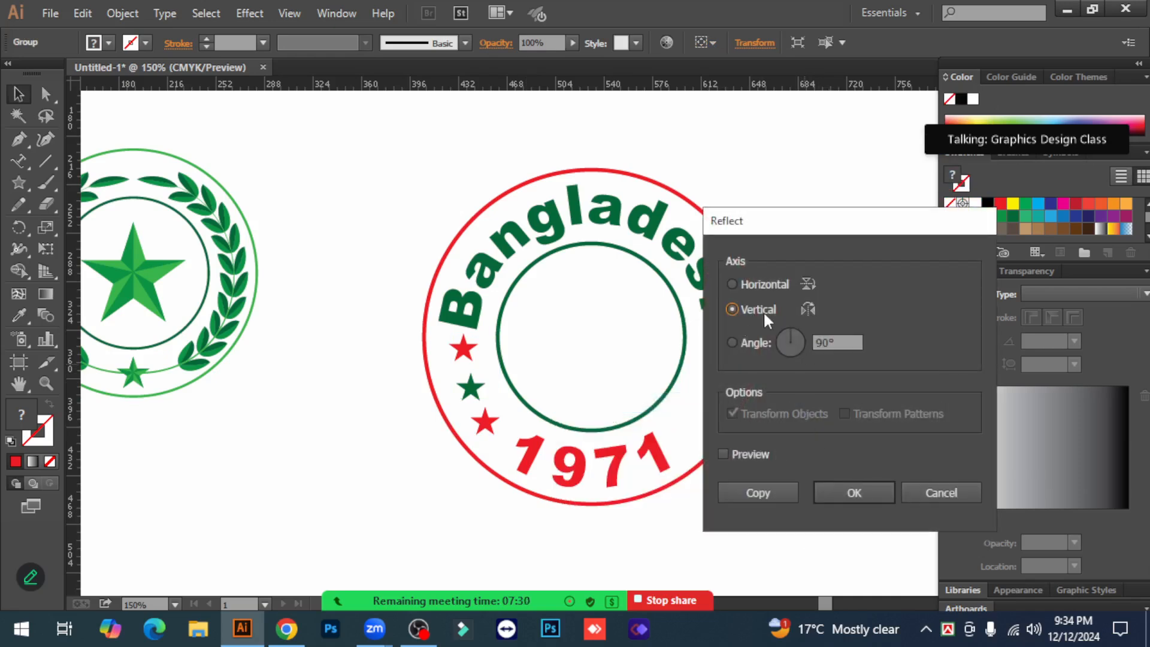
pyautogui.click(845, 491)
pyautogui.click(865, 502)
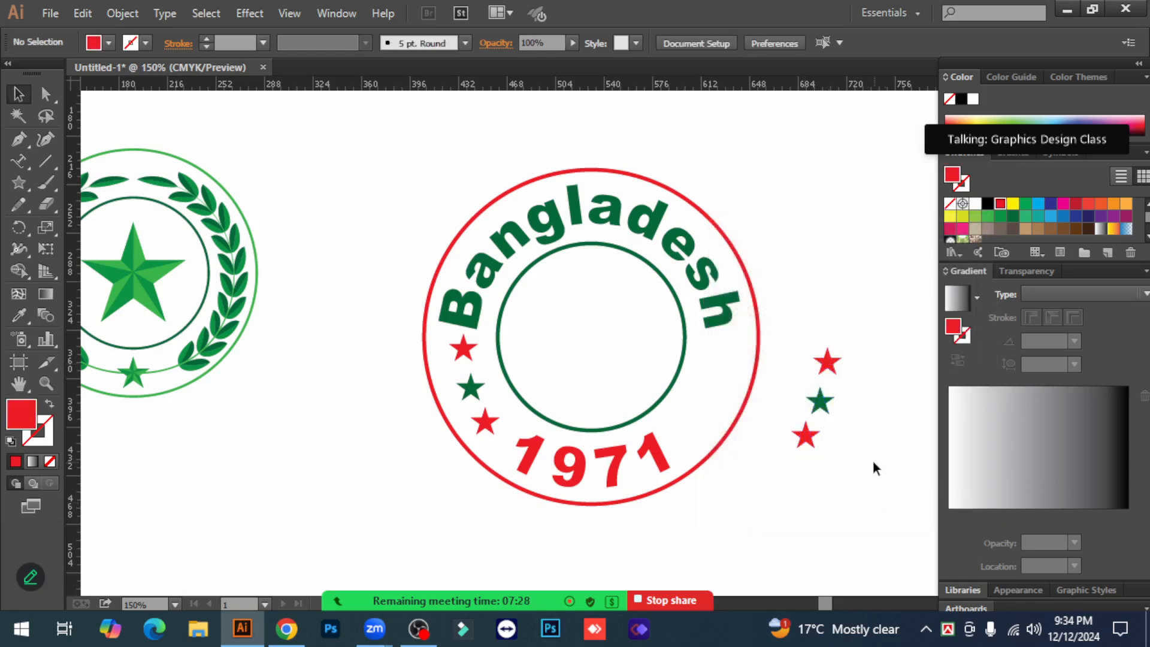
# Move the mirrored star group into the badge's right side, between the "h" of "Bangladesh" and the end of "1971".
pyautogui.click(821, 405)
pyautogui.moveTo(822, 407); pyautogui.dragTo(707, 396)
pyautogui.moveTo(736, 333); pyautogui.dragTo(759, 334)
pyautogui.click(821, 410)
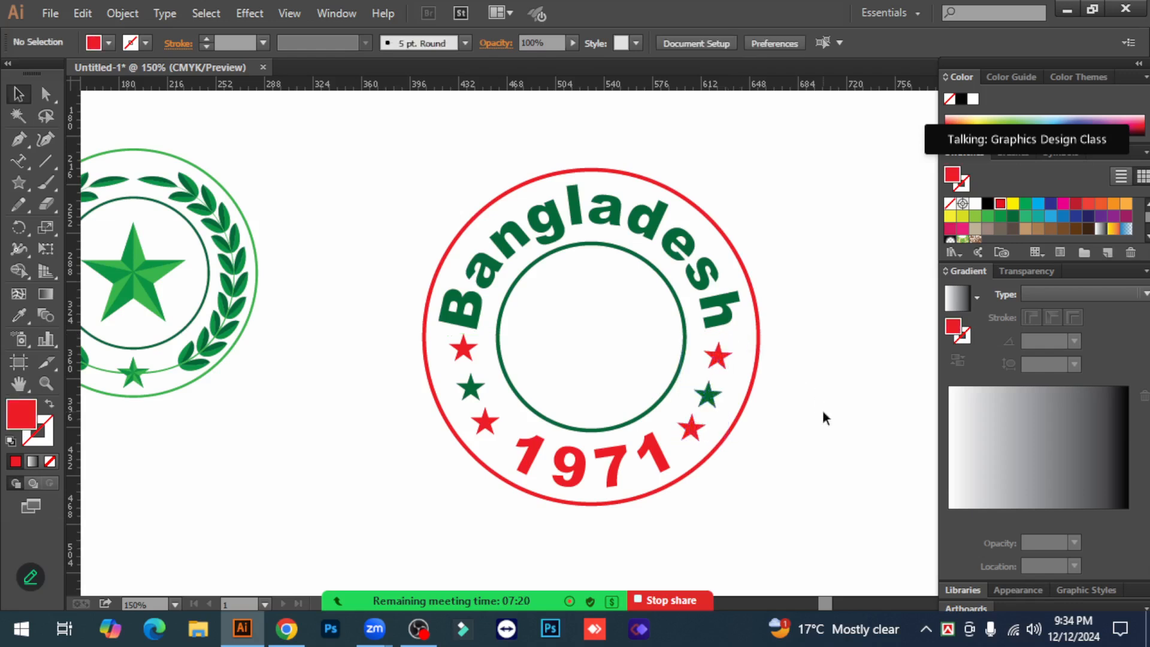
pyautogui.hotkey('ctrl', '-')
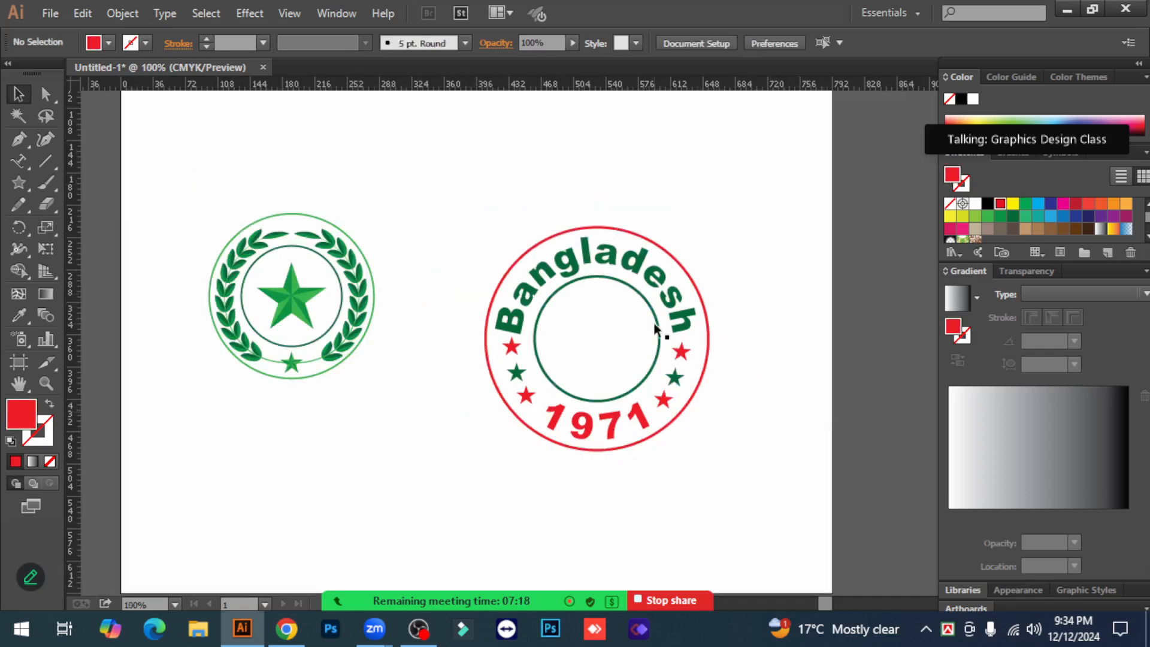
pyautogui.click(617, 228)
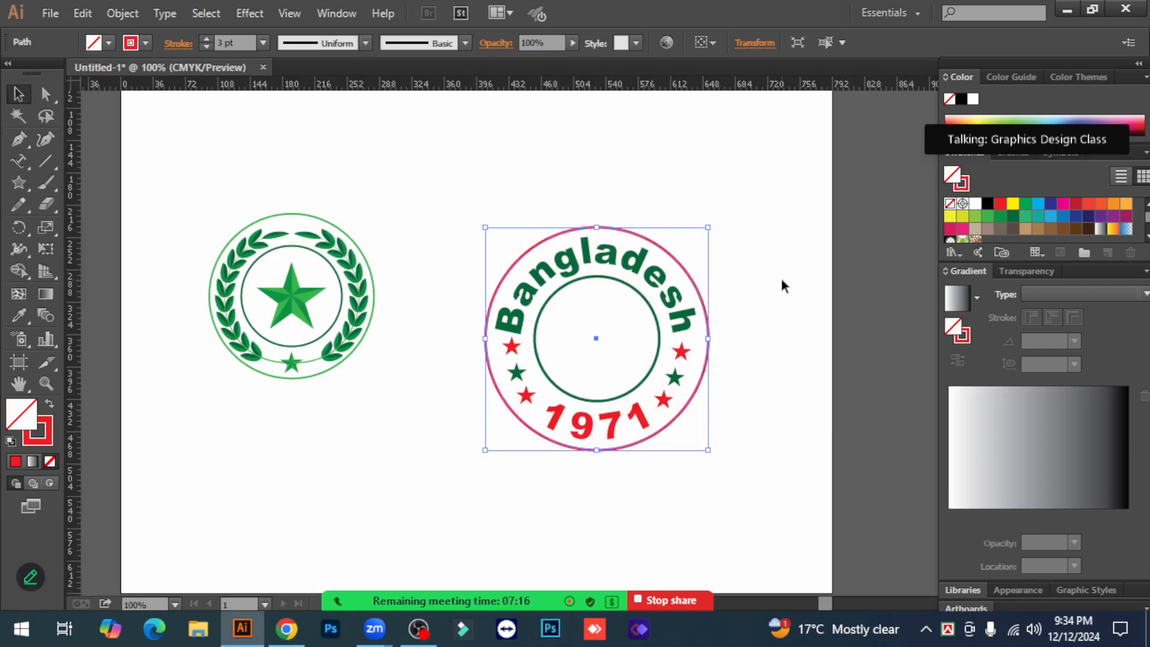
pyautogui.click(781, 284)
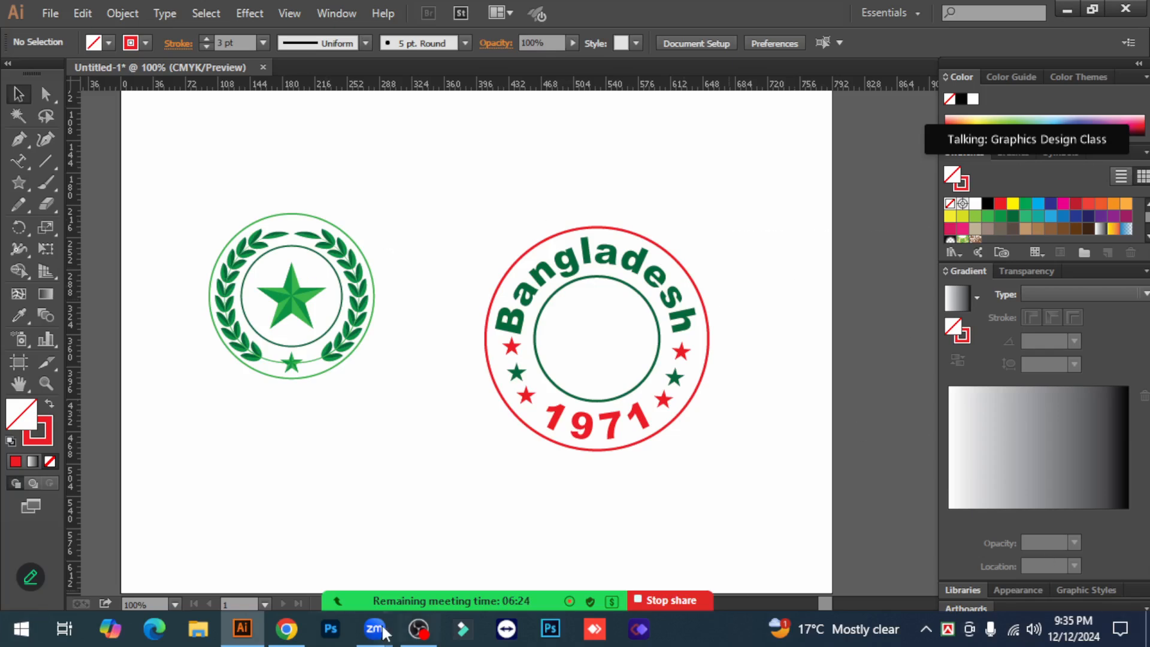
pyautogui.moveTo(419, 642)
pyautogui.scroll(-1, 748, 431)
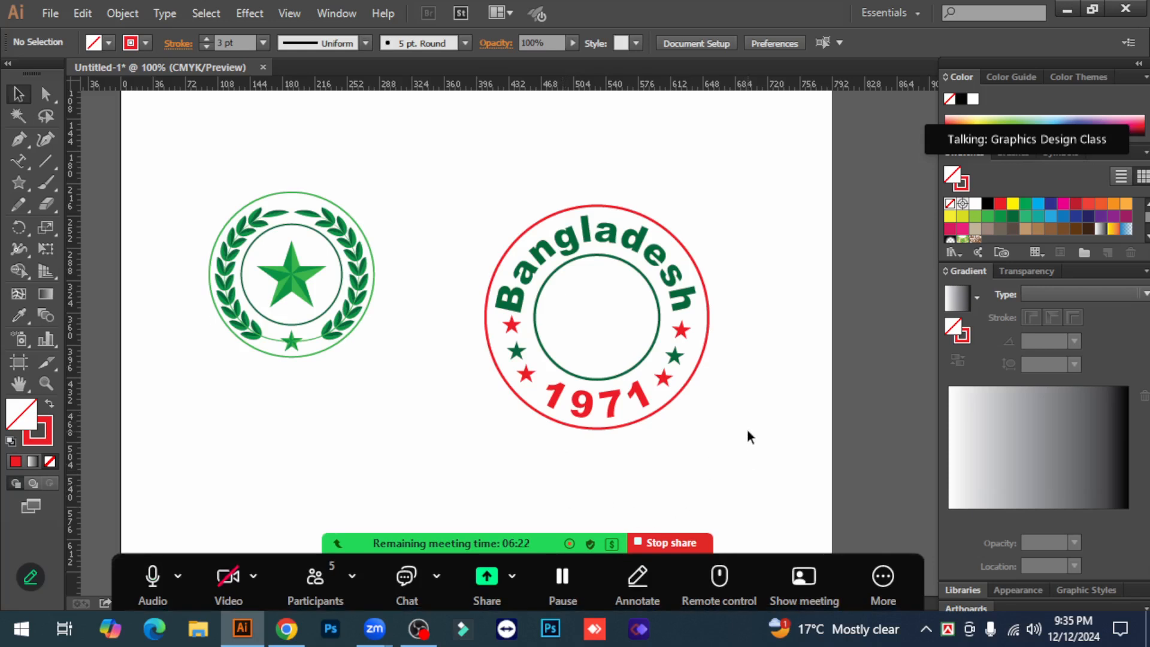
# Enlarge the wreath badge, and scale the whole "Bangladesh" badge up slightly about its centre.
pyautogui.moveTo(200, 167); pyautogui.dragTo(426, 408)
pyautogui.moveTo(300, 270); pyautogui.dragTo(306, 306)
pyautogui.moveTo(533, 223); pyautogui.dragTo(683, 462)
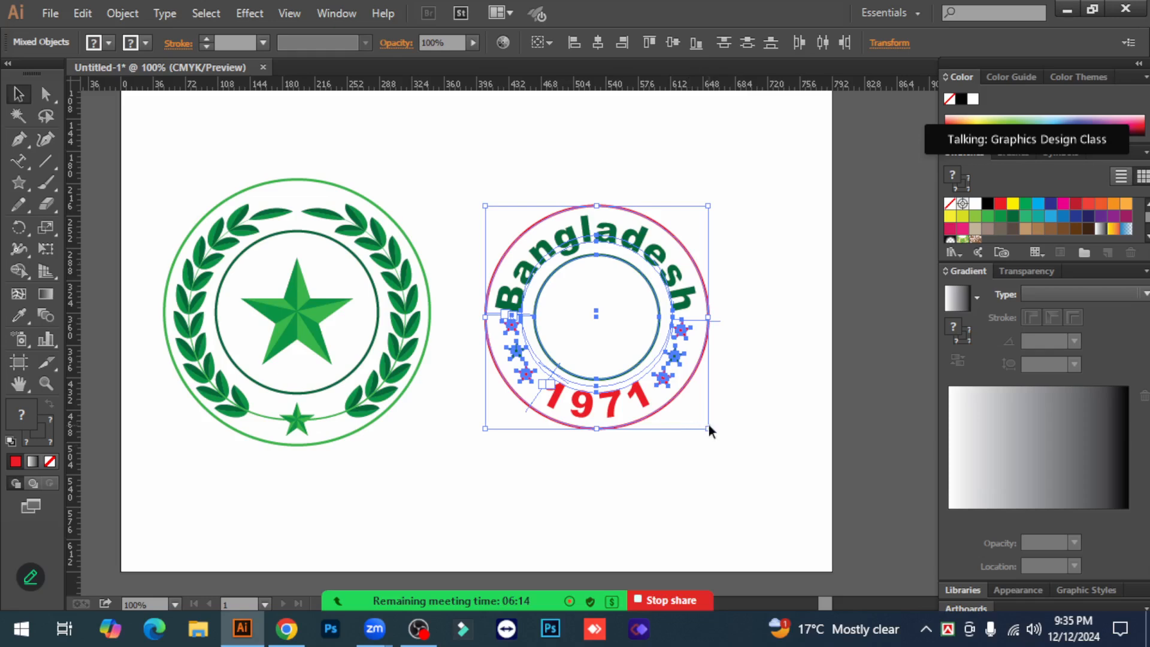
pyautogui.moveTo(709, 429); pyautogui.dragTo(717, 437)
pyautogui.moveTo(159, 128); pyautogui.dragTo(448, 474)
pyautogui.click(484, 493)
pyautogui.moveTo(487, 162); pyautogui.dragTo(769, 485)
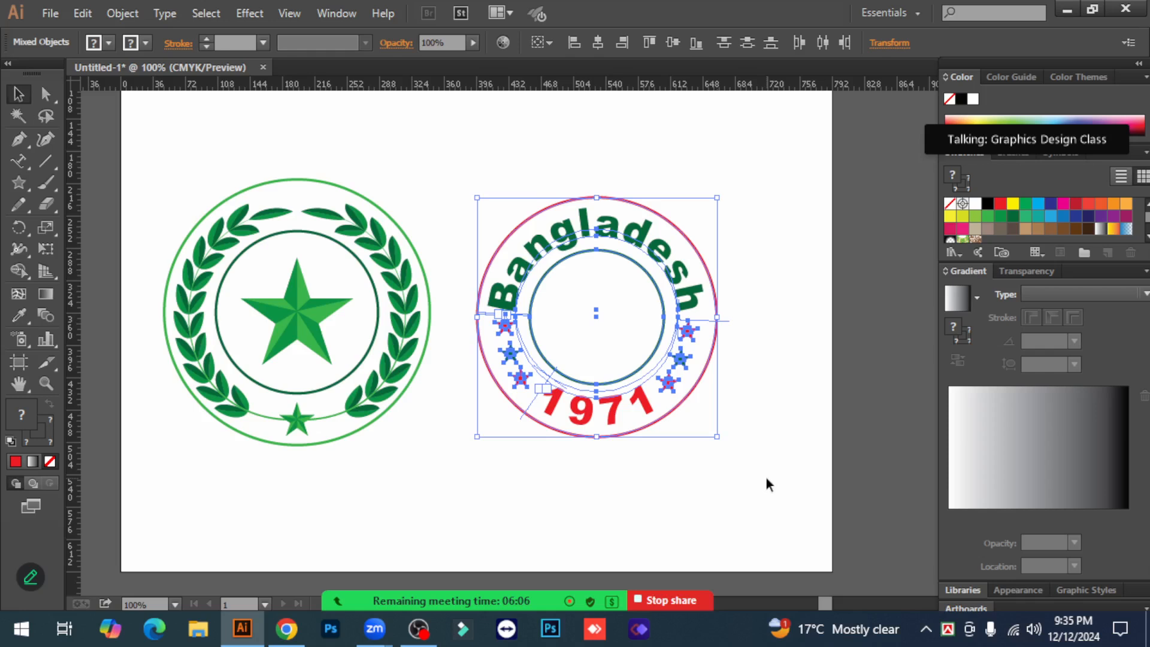
pyautogui.click(775, 421)
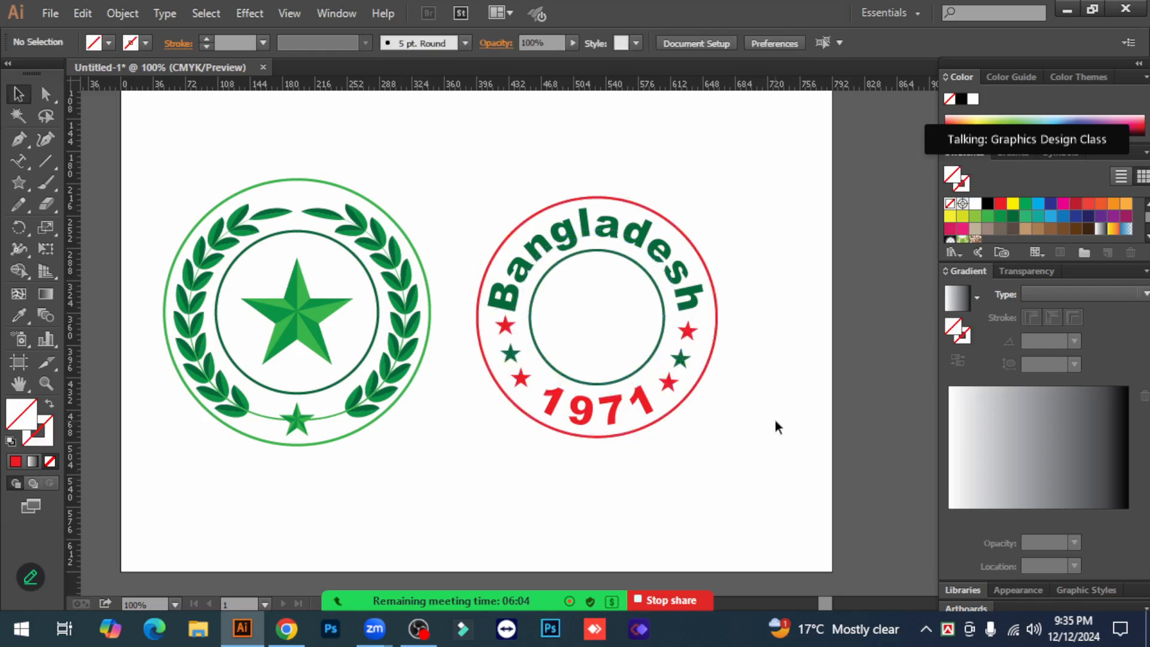
# Nudge the red star below the "B" of "Bangladesh" slightly left toward the outer ring.
pyautogui.moveTo(508, 325); pyautogui.dragTo(514, 354)
pyautogui.click(484, 455)
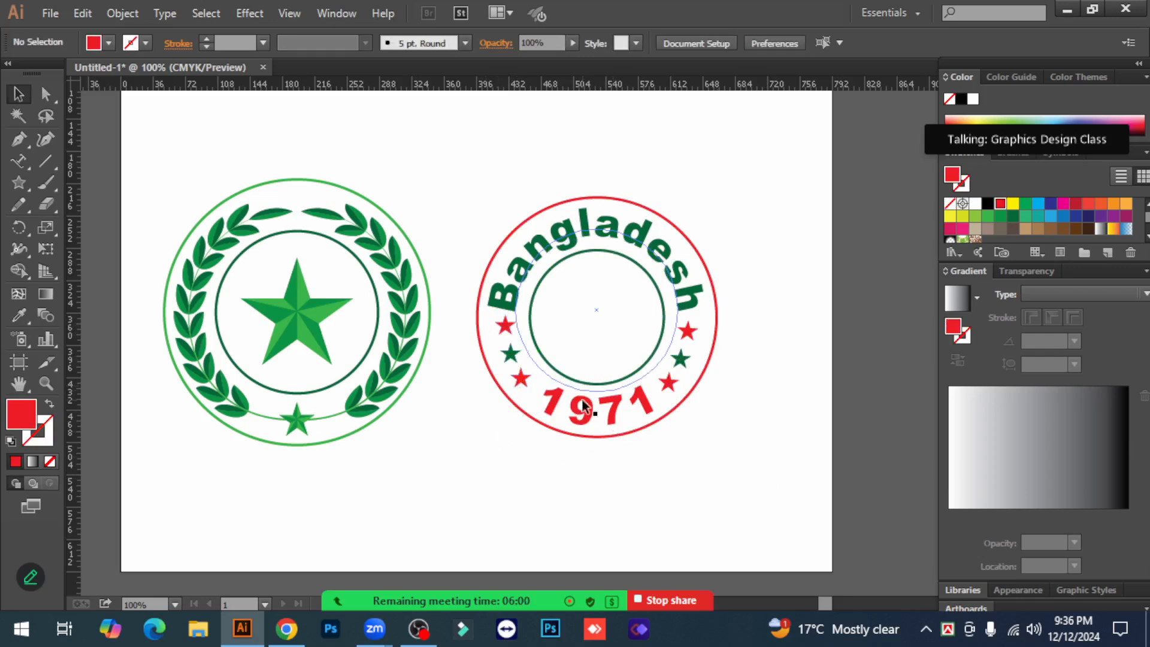
pyautogui.scroll(1, 595, 359)
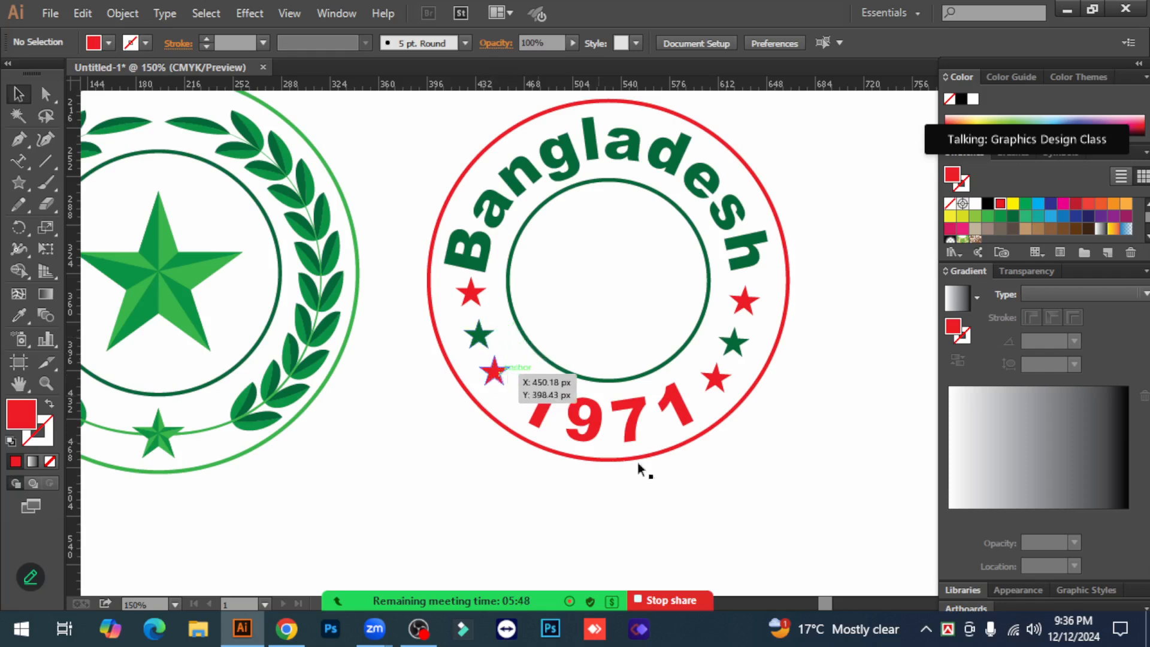
pyautogui.click(471, 292)
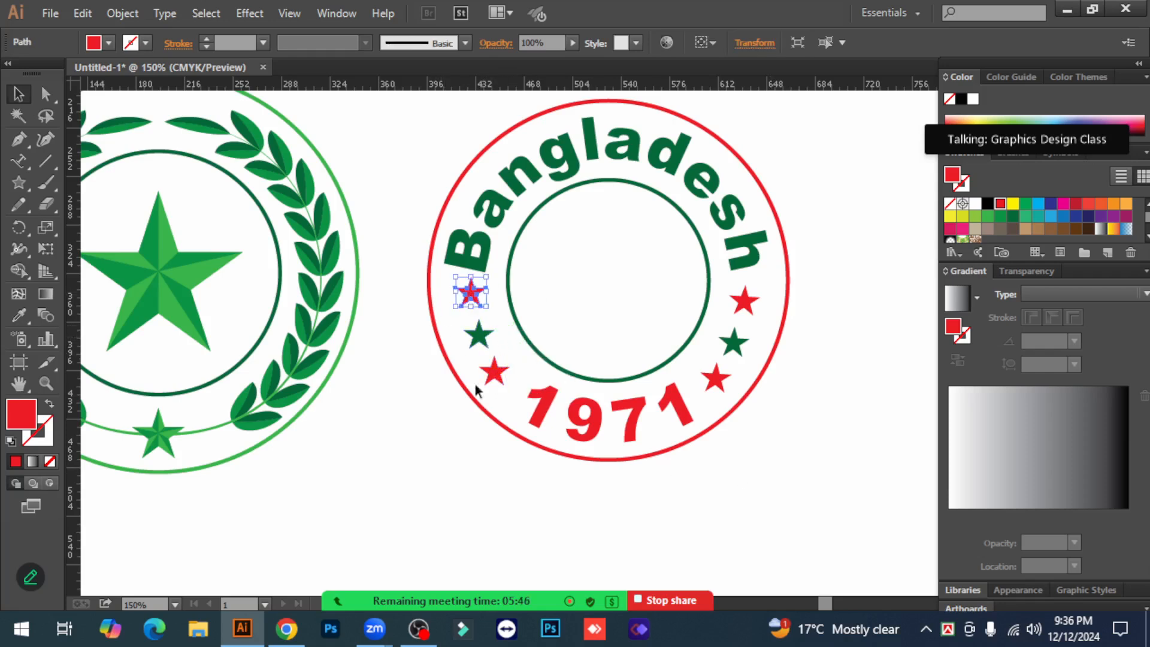
pyautogui.press('Left')
pyautogui.press('Left')
pyautogui.press('Left')
pyautogui.press('Left')
pyautogui.press('Left')
pyautogui.press('Left')
pyautogui.press('Left')
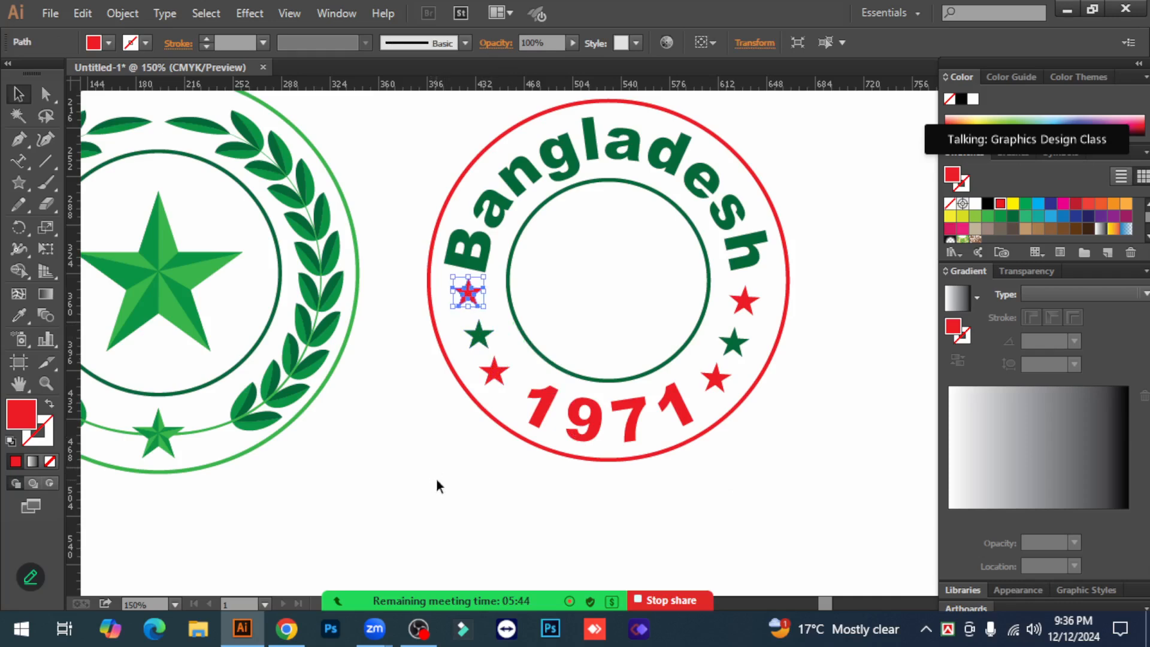
pyautogui.click(439, 479)
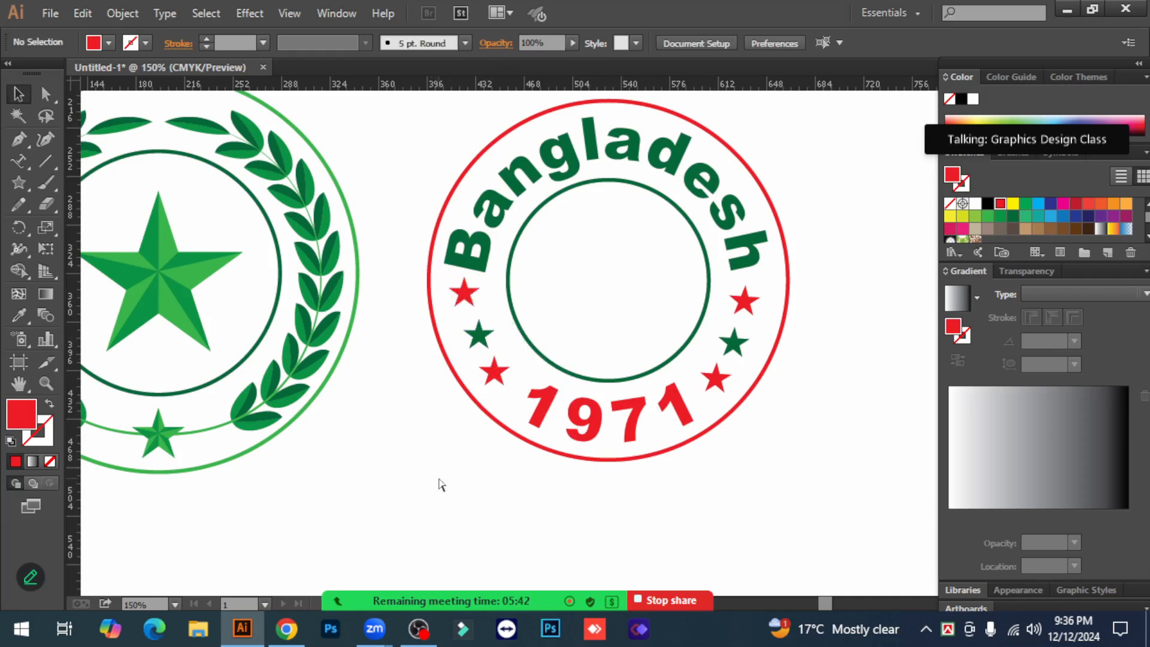
# Scale the wreath badge down about its centre to roughly match the size of the "Bangladesh" badge.
pyautogui.hotkey('ctrl', '-')
pyautogui.hotkey('ctrl', '-')
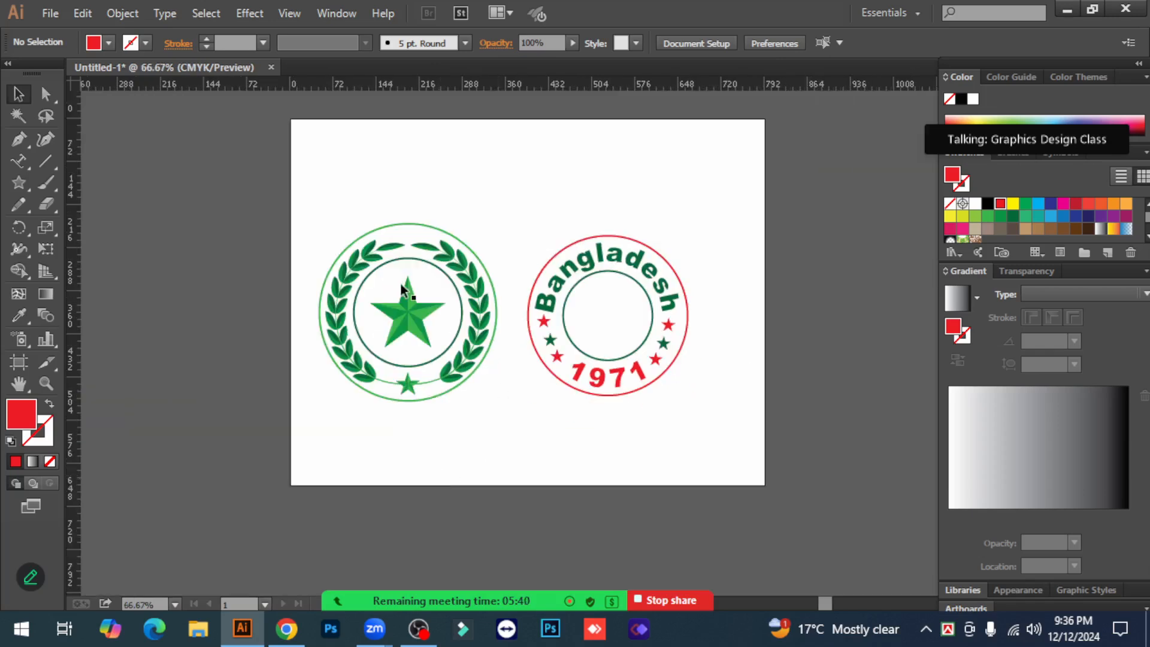
pyautogui.moveTo(322, 216); pyautogui.dragTo(490, 396)
pyautogui.click(549, 411)
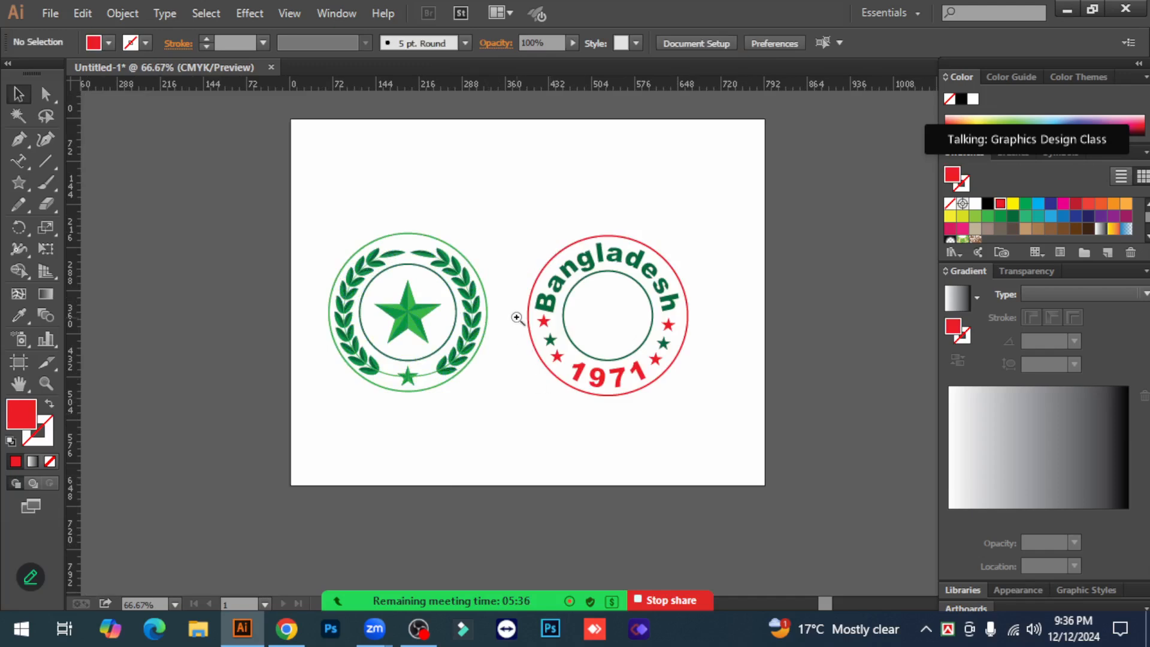
# Move both badges together slightly up and to the right to centre them across the artboard.
pyautogui.hotkey('ctrl', '+')
pyautogui.moveTo(588, 369); pyautogui.dragTo(510, 352)
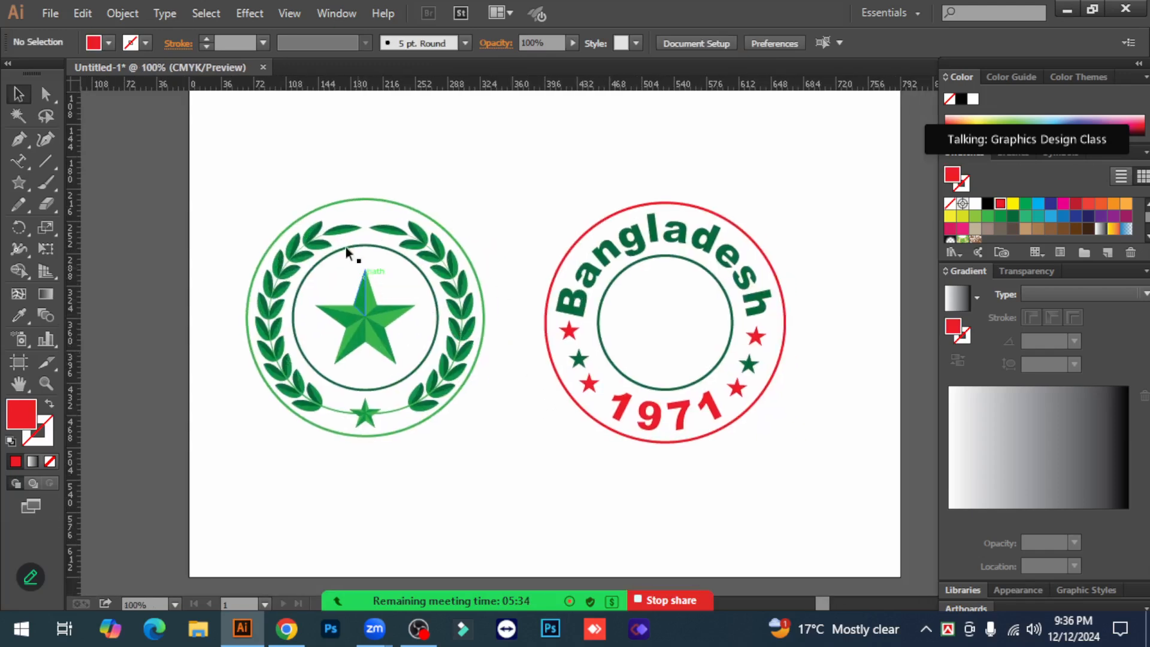
pyautogui.moveTo(224, 163); pyautogui.dragTo(753, 487)
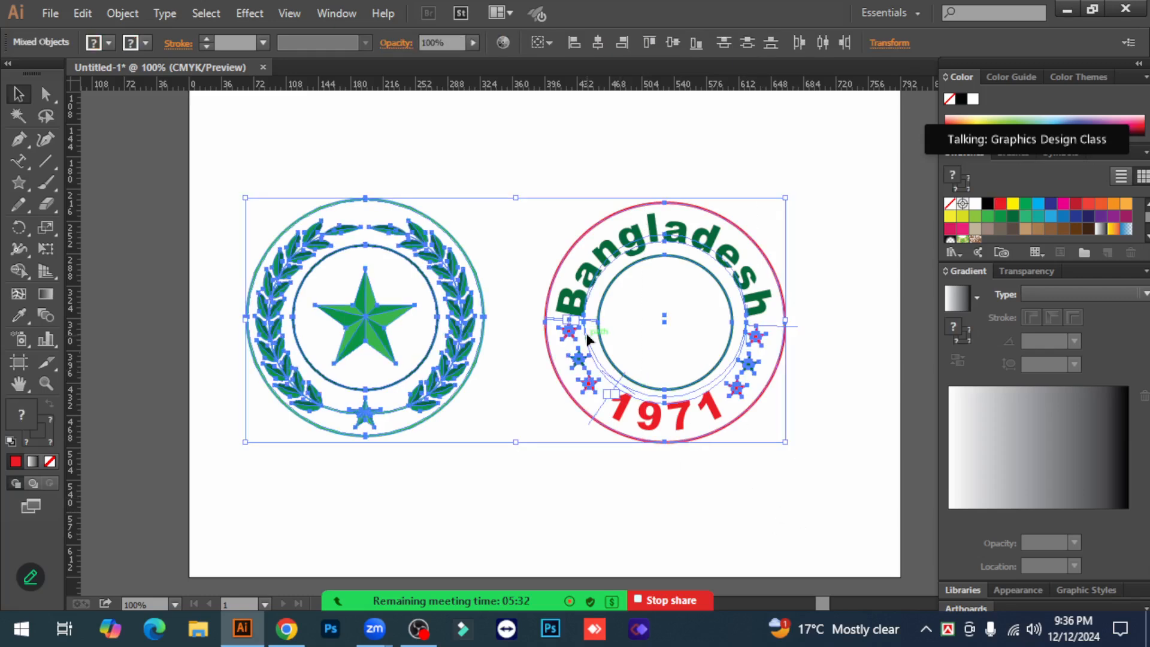
pyautogui.moveTo(584, 308); pyautogui.dragTo(752, 478)
pyautogui.click(753, 478)
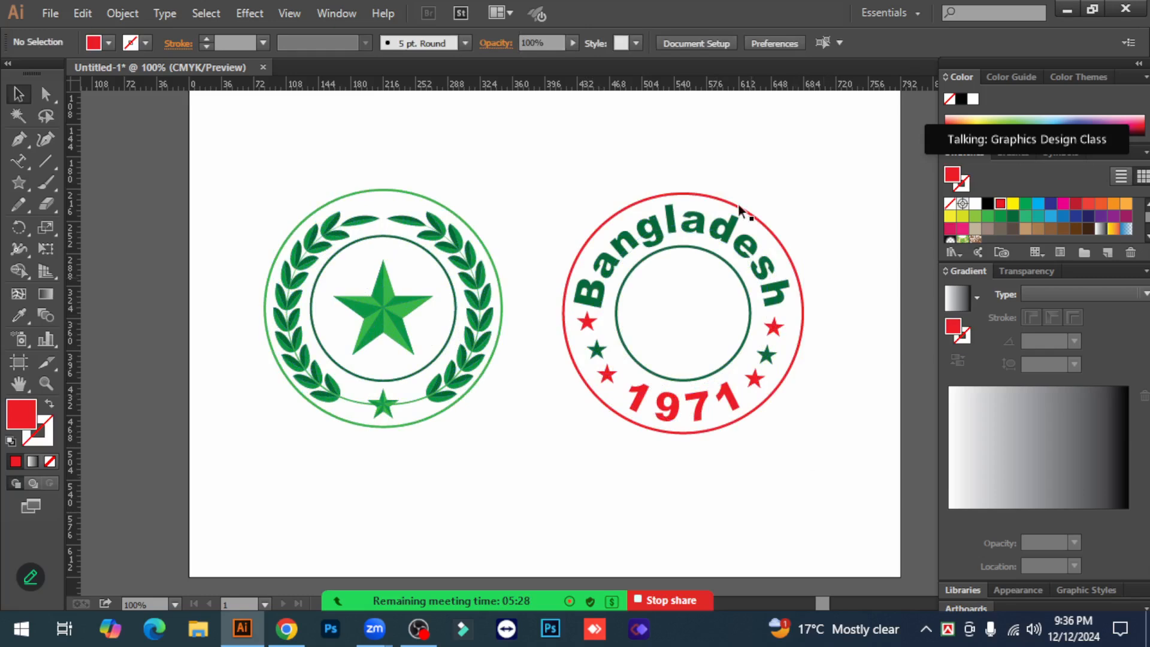
# Swap the fill and stroke of the "Bangladesh" badge's outer ring and change its fill to black.
pyautogui.click(698, 194)
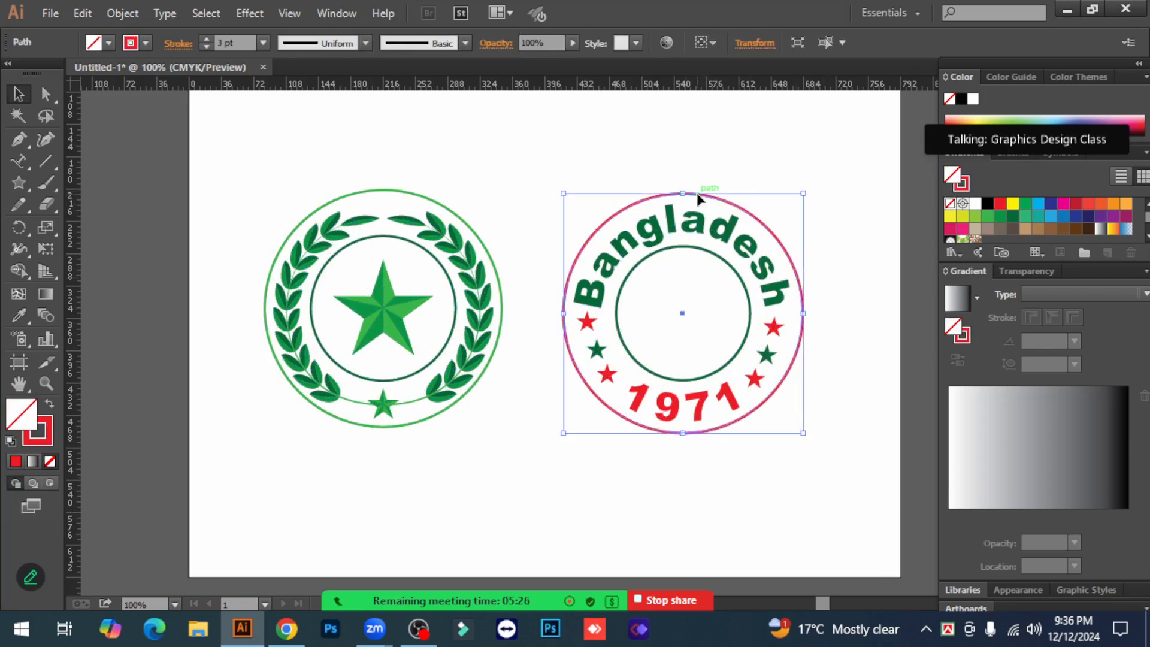
pyautogui.click(50, 408)
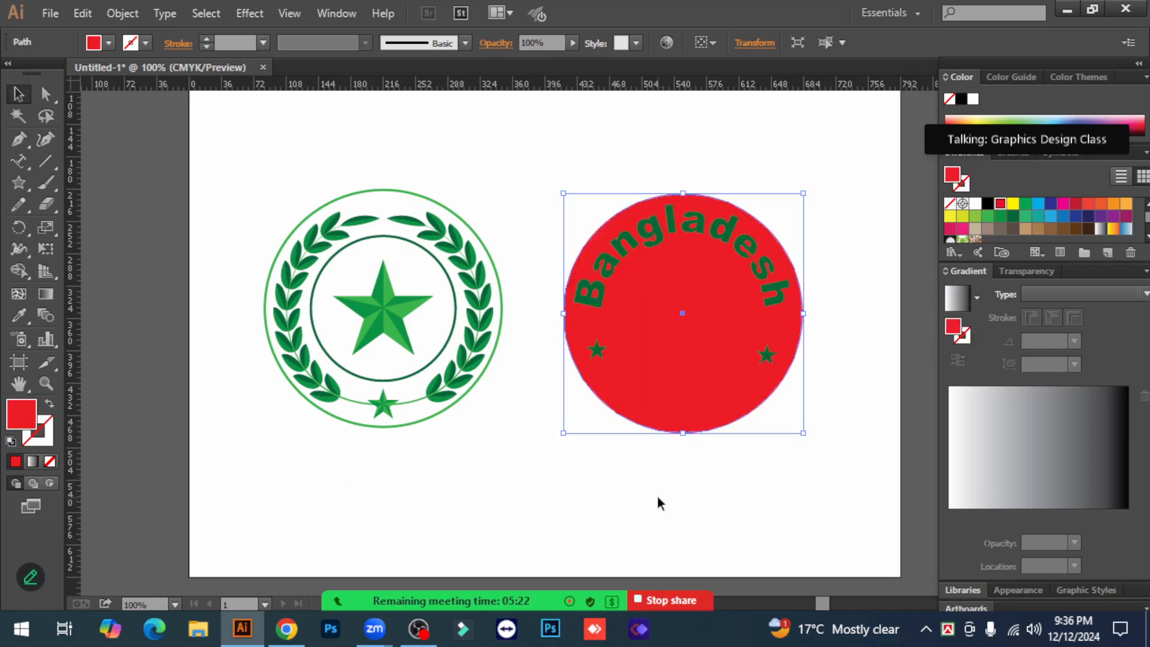
pyautogui.click(988, 203)
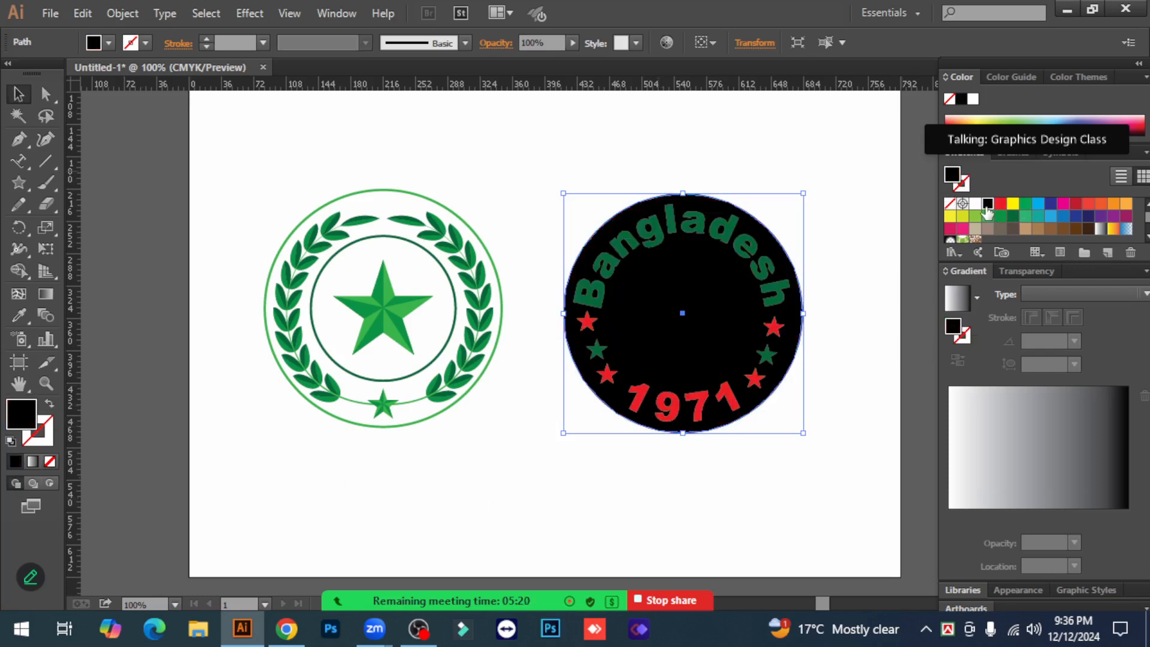
pyautogui.click(821, 459)
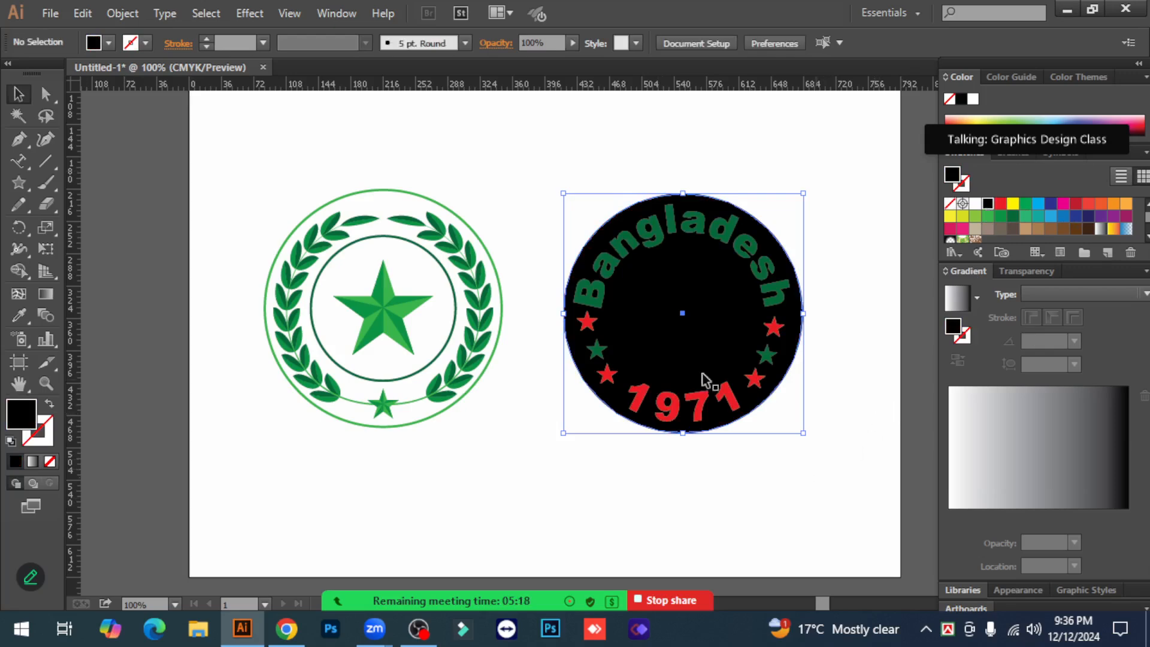
# Send the black circle backward so that it lies behind the inner green ring.
pyautogui.click(605, 324)
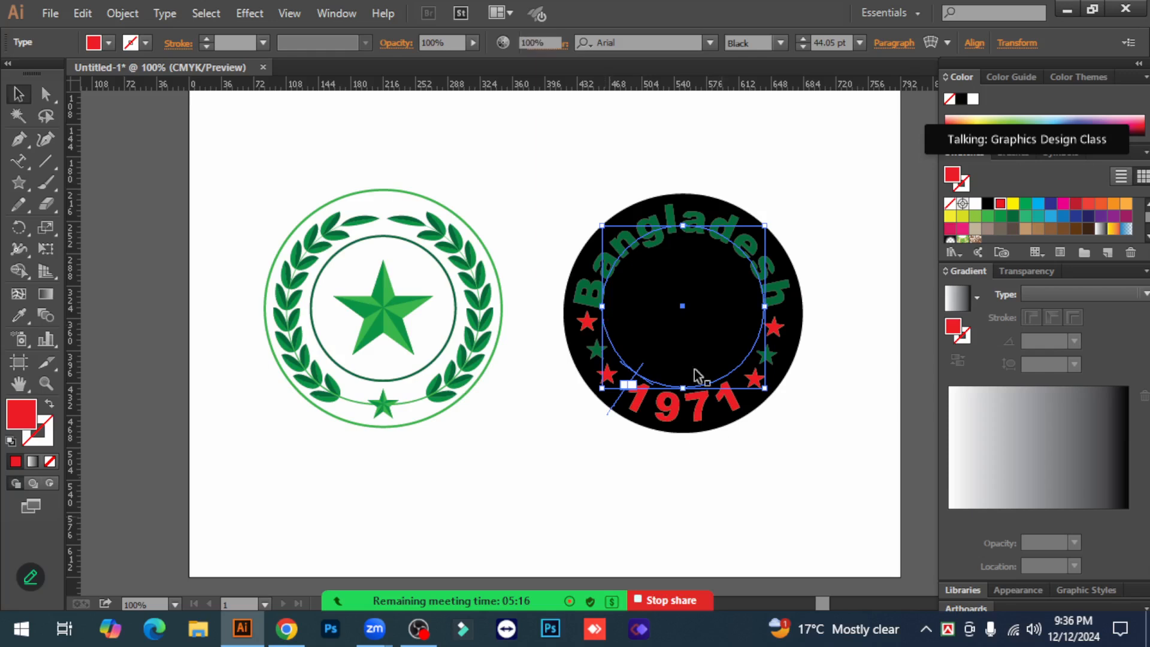
pyautogui.click(710, 450)
pyautogui.click(672, 349)
pyautogui.hotkey('ctrl', 'shift', 'b')
pyautogui.hotkey('ctrl', 'shift', 'b')
pyautogui.hotkey('ctrl', 'shift', 'b')
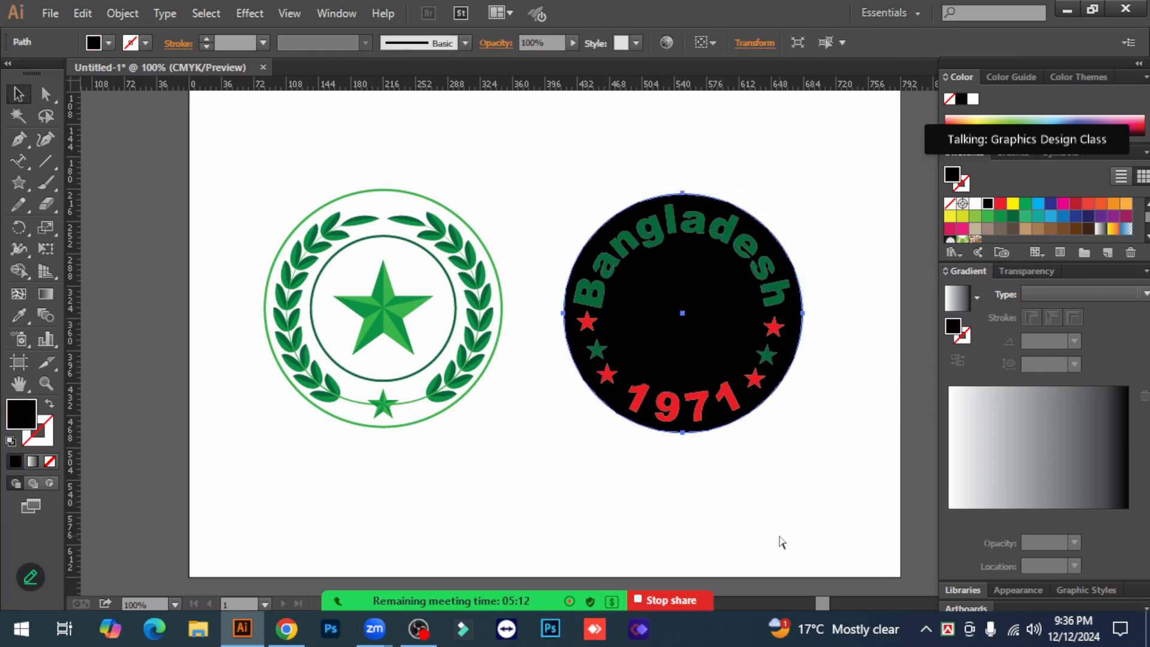
pyautogui.hotkey('ctrl', '[')
pyautogui.click(821, 494)
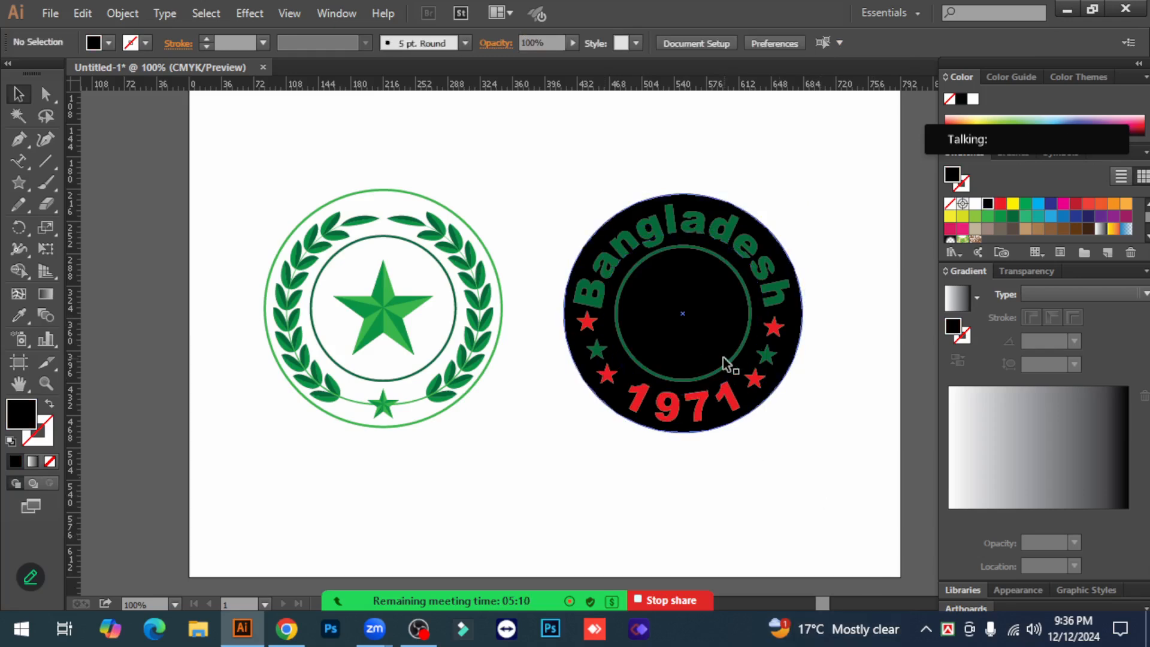
# Fill the inner circle with red and the outer circle with dark green (C=90 M=30 Y=95 K=30).
pyautogui.click(727, 361)
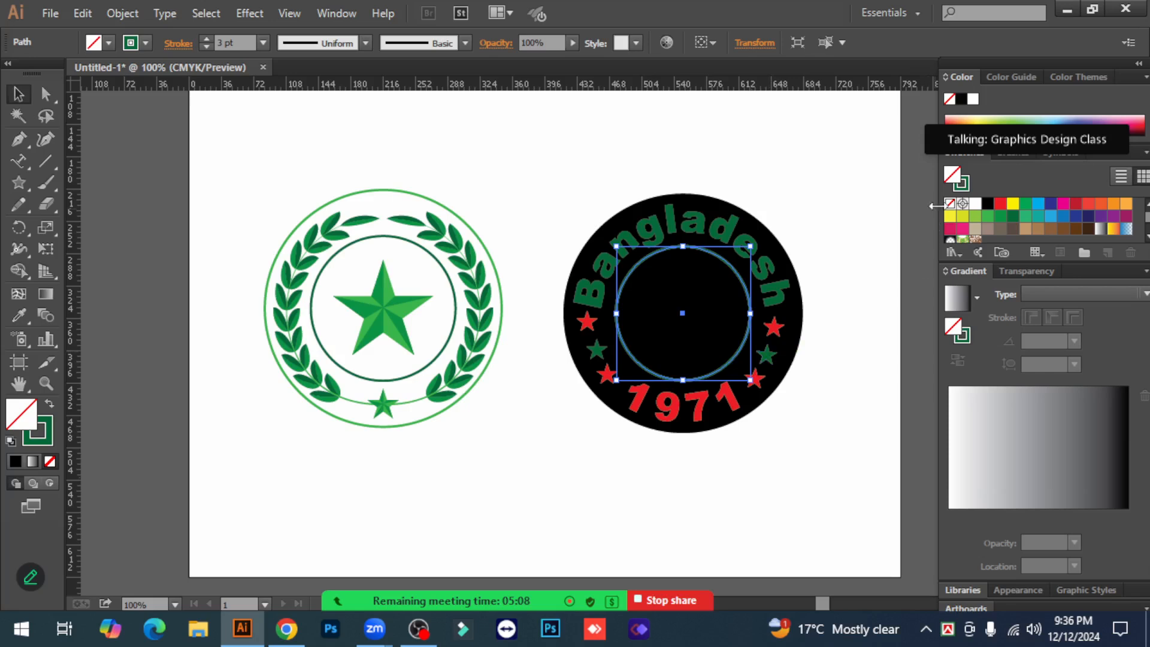
pyautogui.click(1001, 203)
pyautogui.click(811, 361)
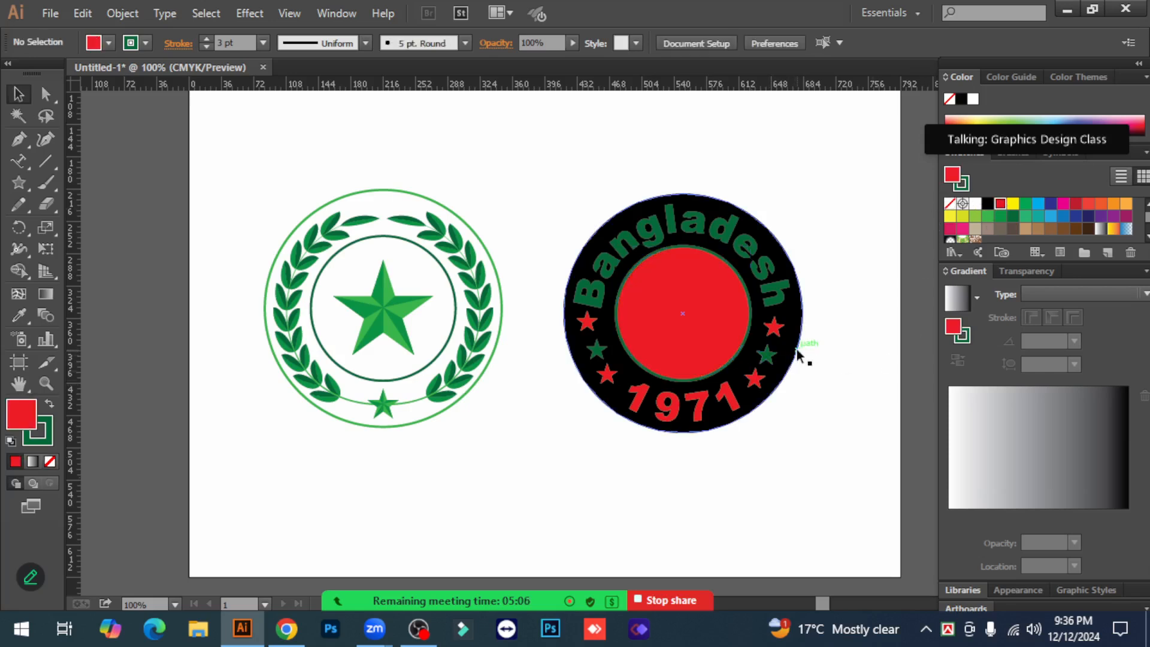
pyautogui.click(799, 355)
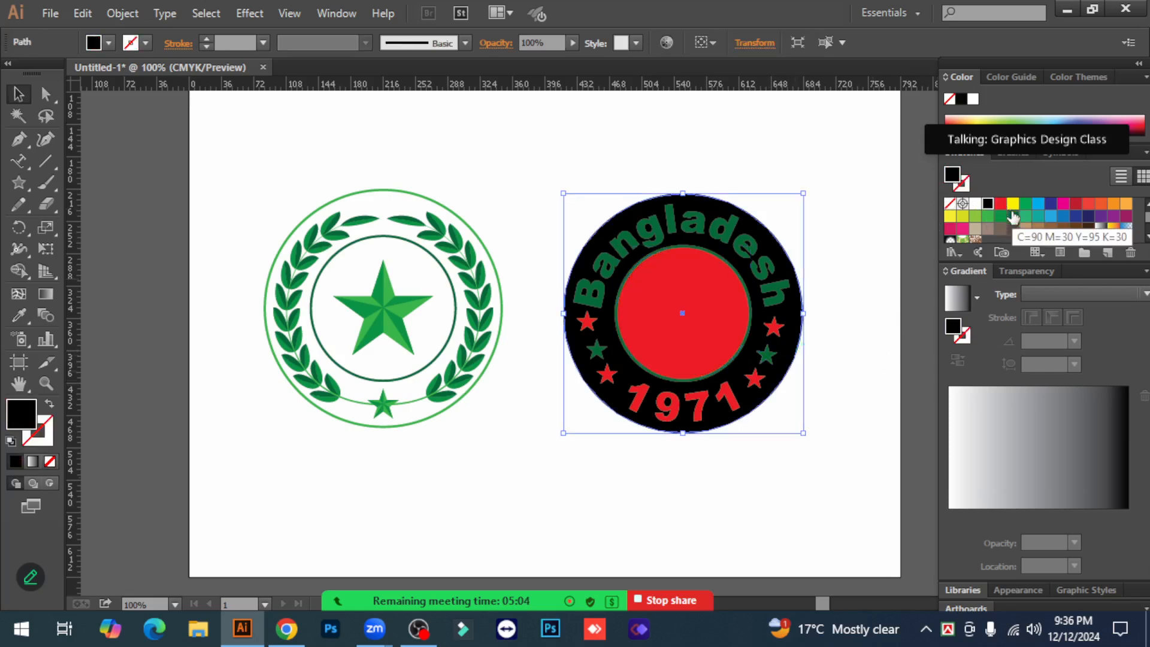
pyautogui.click(1013, 217)
pyautogui.click(868, 361)
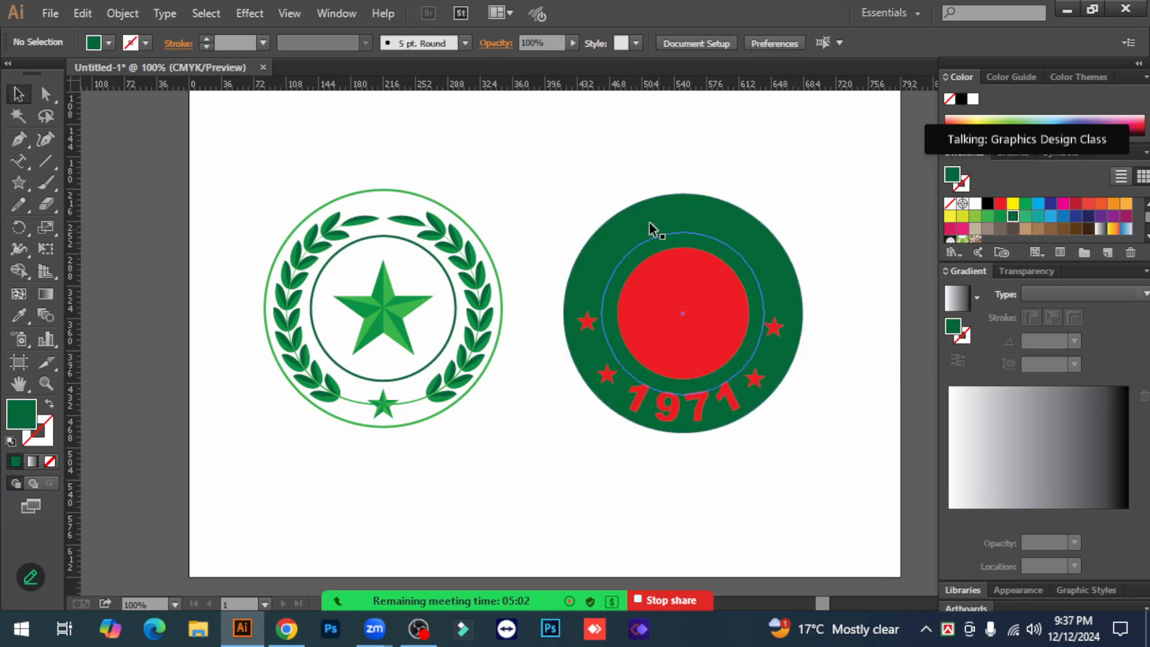
pyautogui.click(19, 159)
pyautogui.click(599, 295)
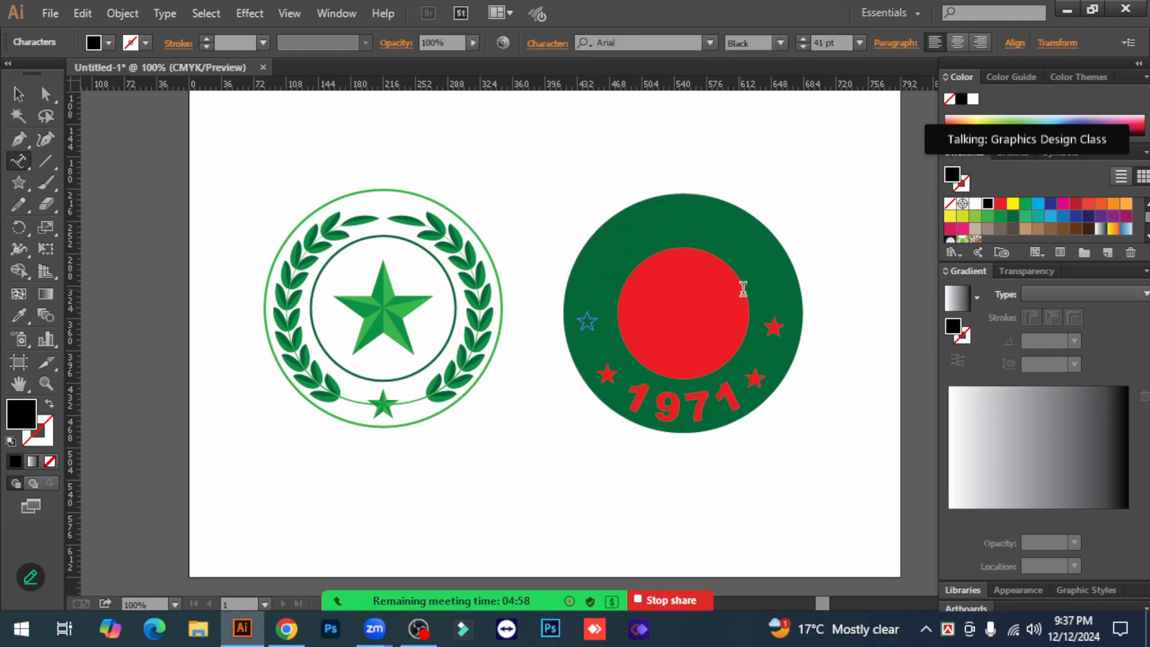
pyautogui.hotkey('ctrl', 'z')
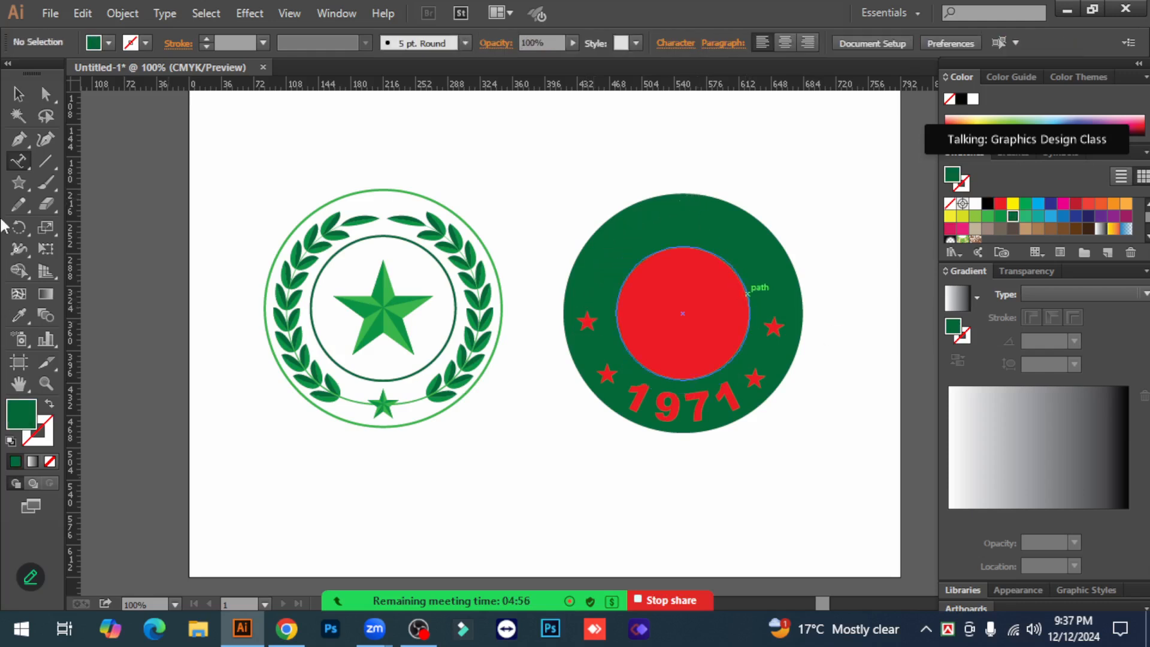
pyautogui.click(27, 99)
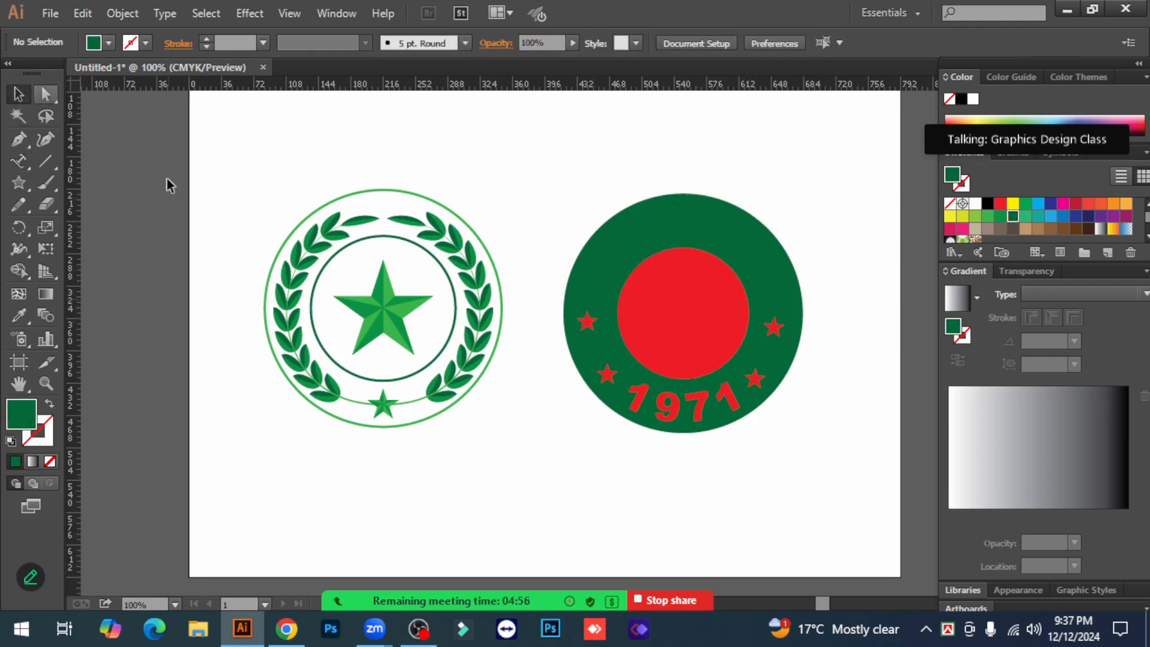
pyautogui.click(24, 160)
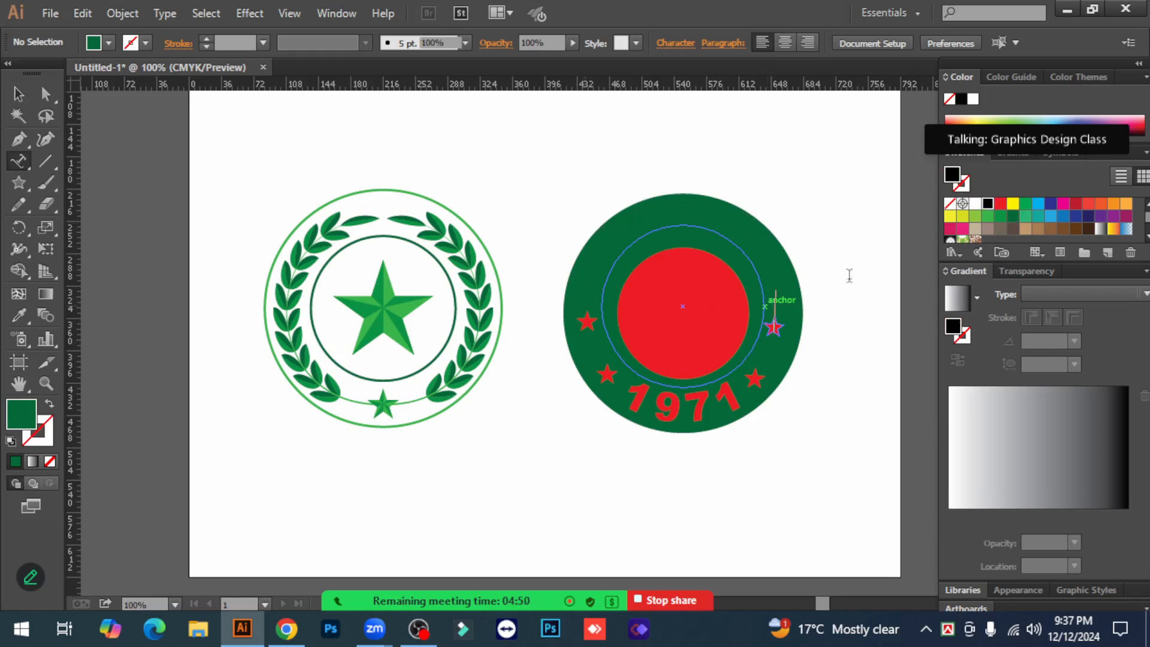
pyautogui.click(774, 307)
pyautogui.click(976, 203)
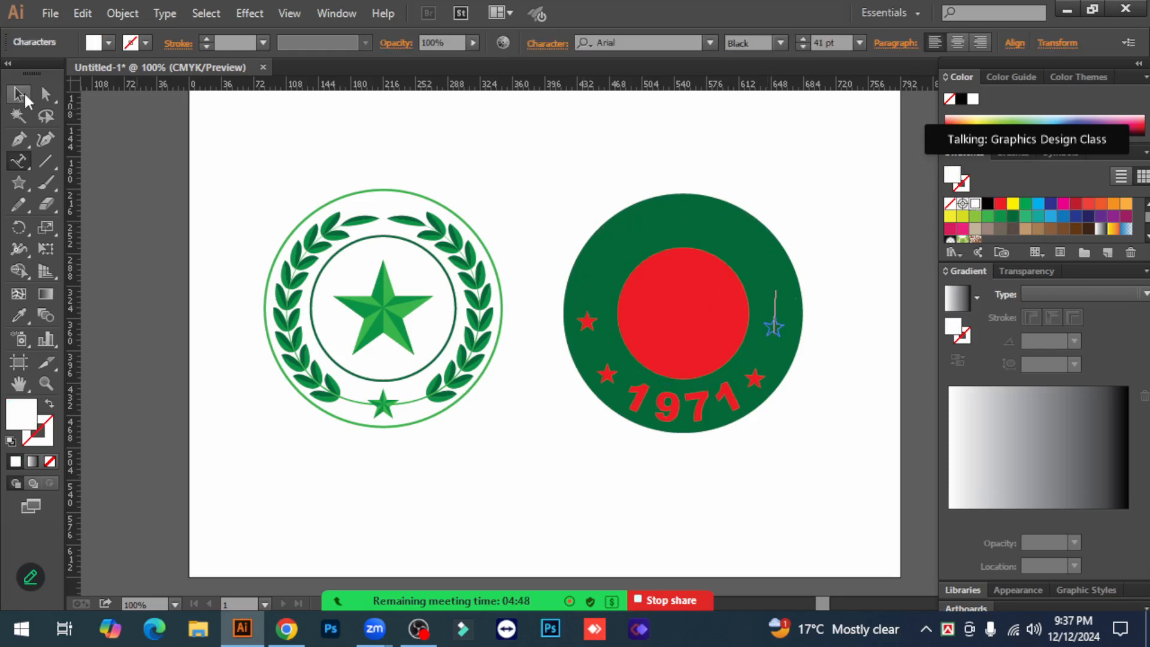
pyautogui.click(21, 89)
# Change the fill of the curved "1971" and "Bangladesh" texts to white.
pyautogui.click(684, 223)
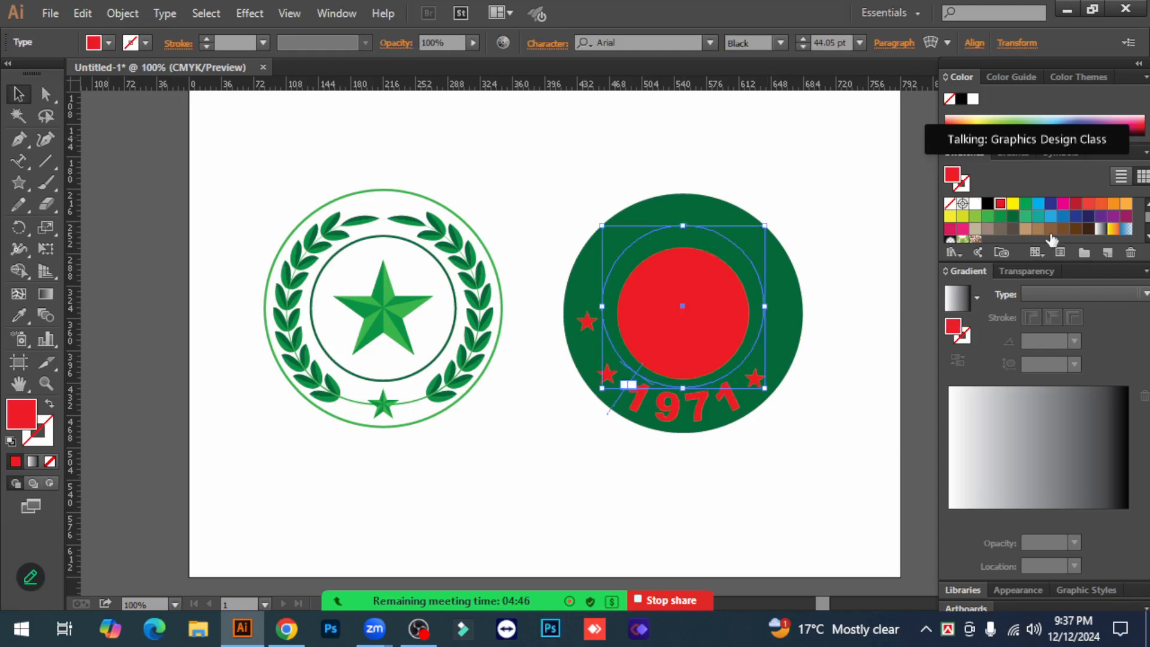
pyautogui.click(975, 203)
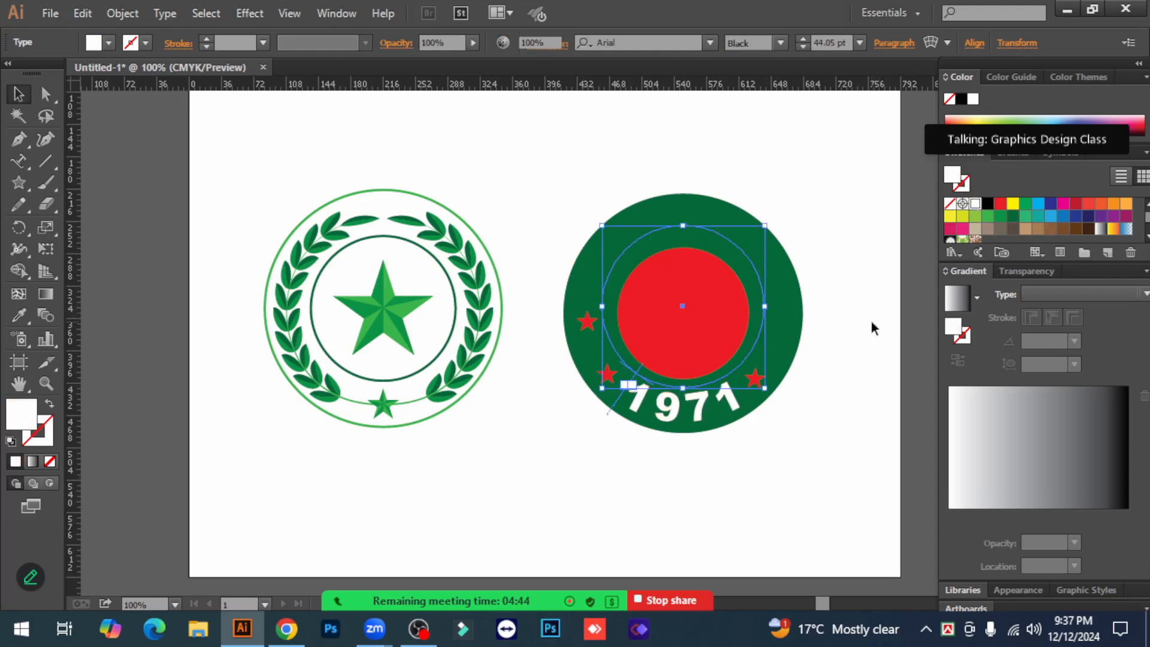
pyautogui.click(871, 320)
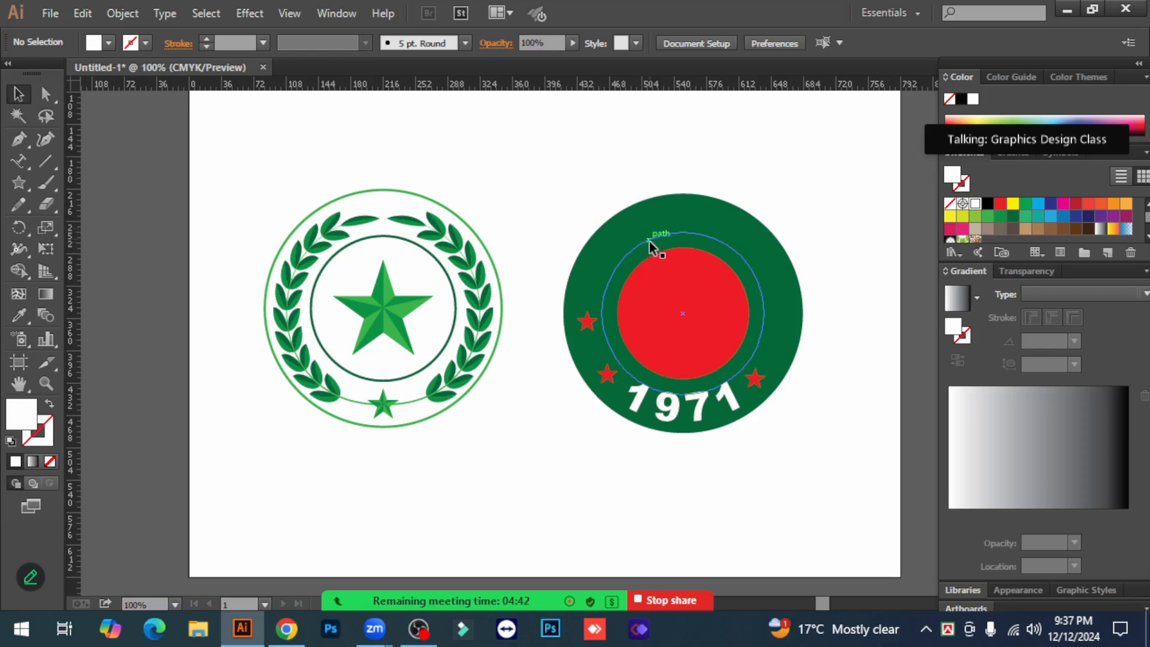
pyautogui.click(650, 246)
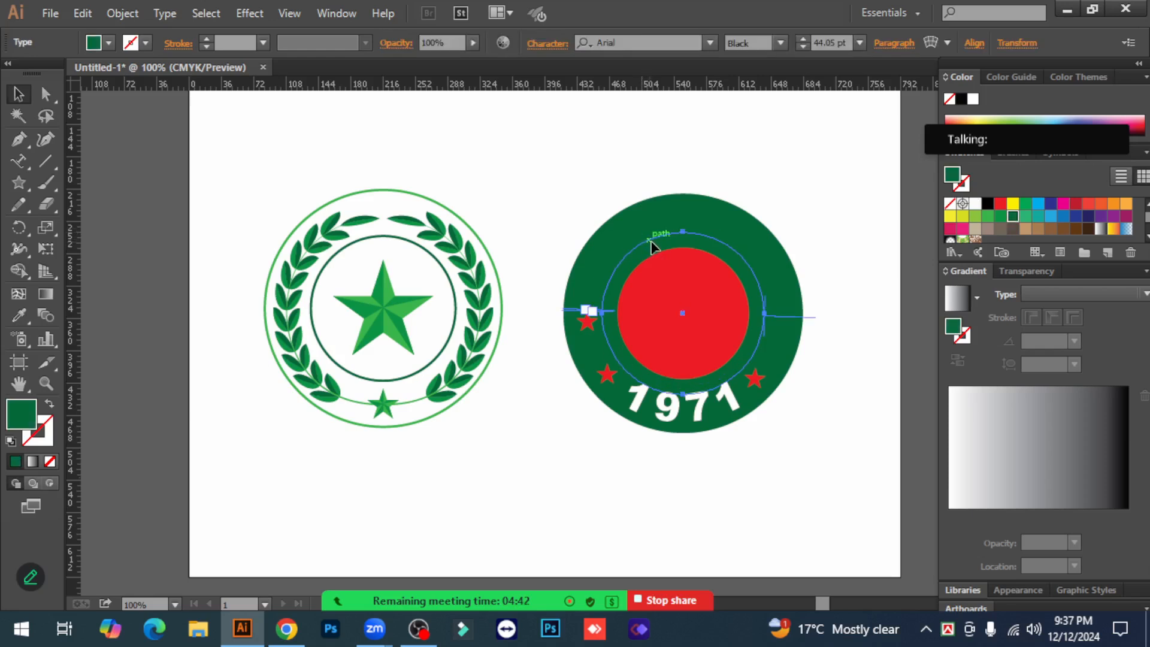
pyautogui.click(976, 204)
pyautogui.click(865, 289)
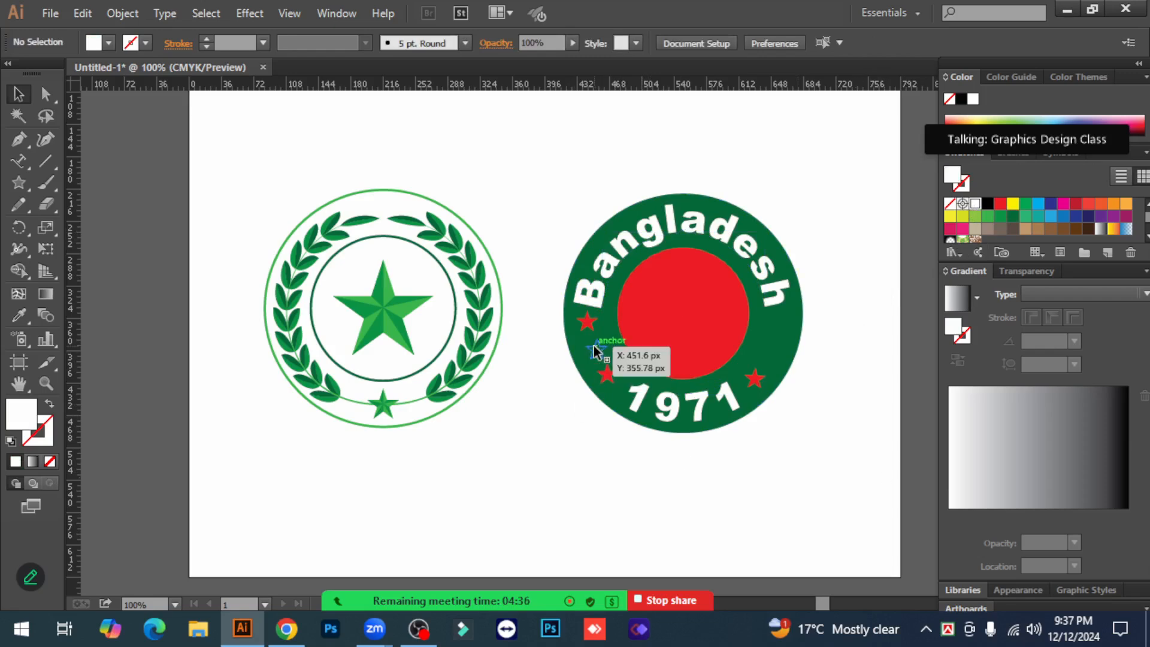
# Fill the badge's middle left star and its group of right-side stars with white.
pyautogui.click(595, 347)
pyautogui.click(982, 204)
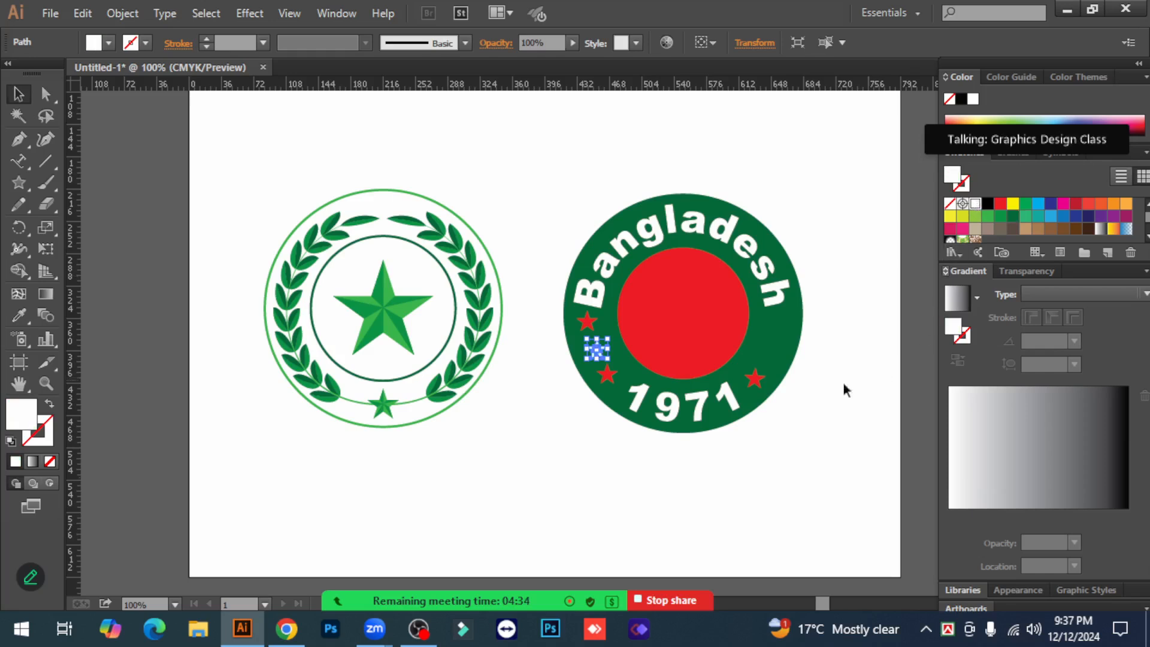
pyautogui.click(869, 379)
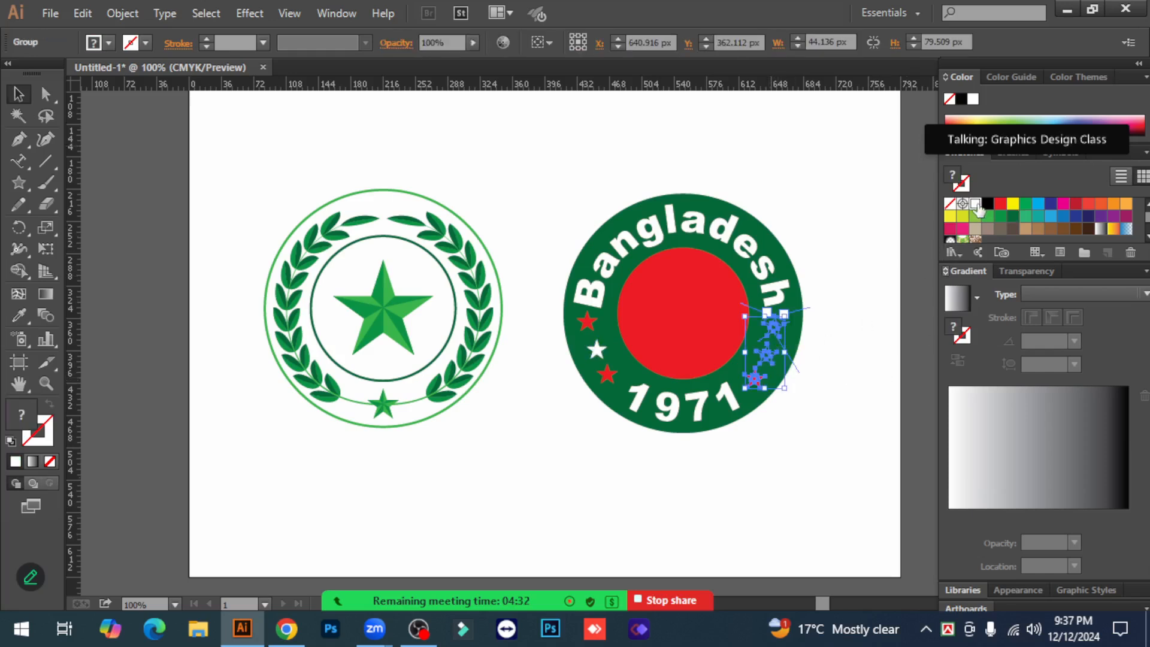
pyautogui.click(975, 204)
pyautogui.click(854, 344)
# Ungroup the set of stars along the badge's right side.
pyautogui.click(771, 327)
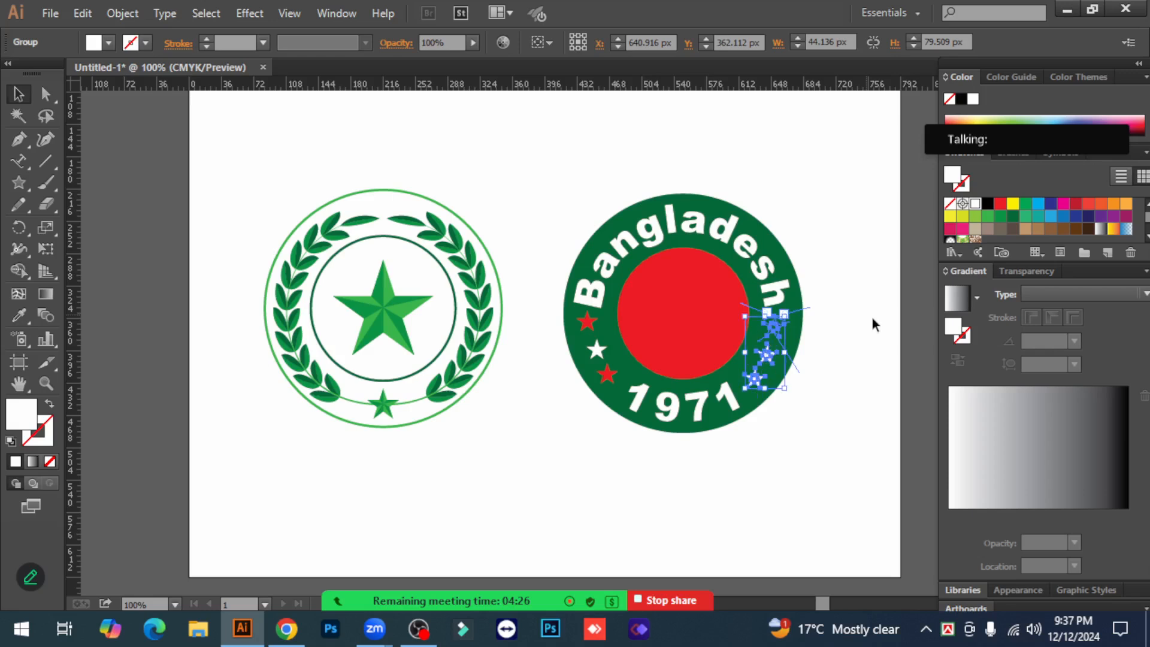
pyautogui.rightClick(770, 339)
pyautogui.click(832, 436)
pyautogui.click(832, 433)
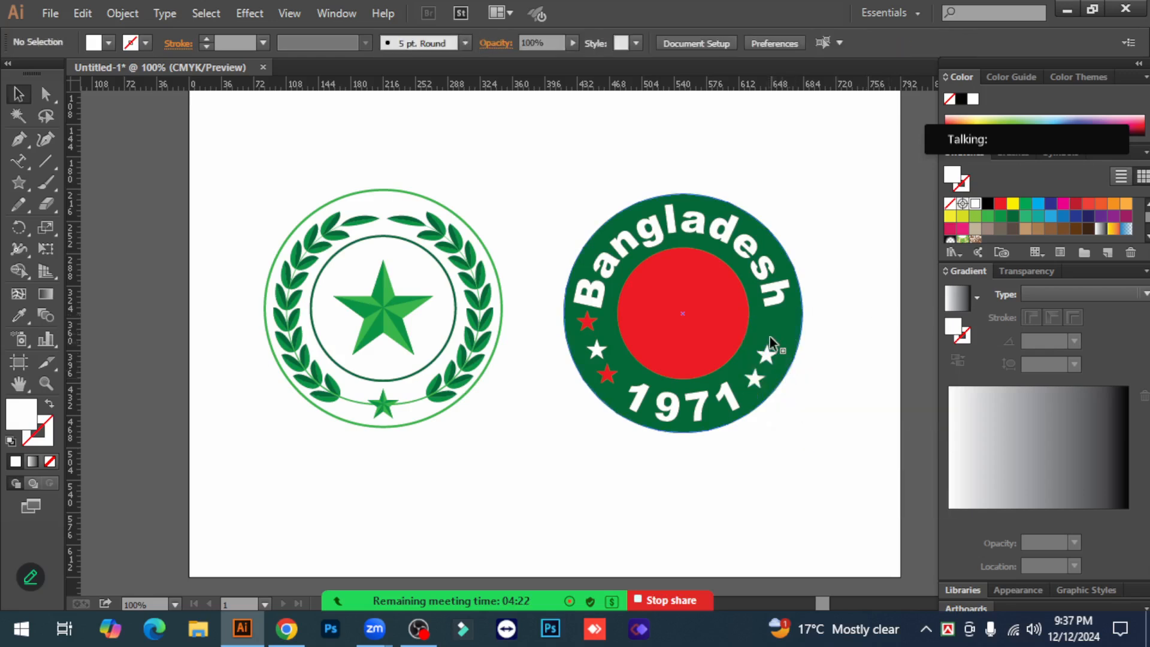
# Delete the empty star-shaped type path below the "h" and put a copy of a neighbouring white star in its place.
pyautogui.click(770, 336)
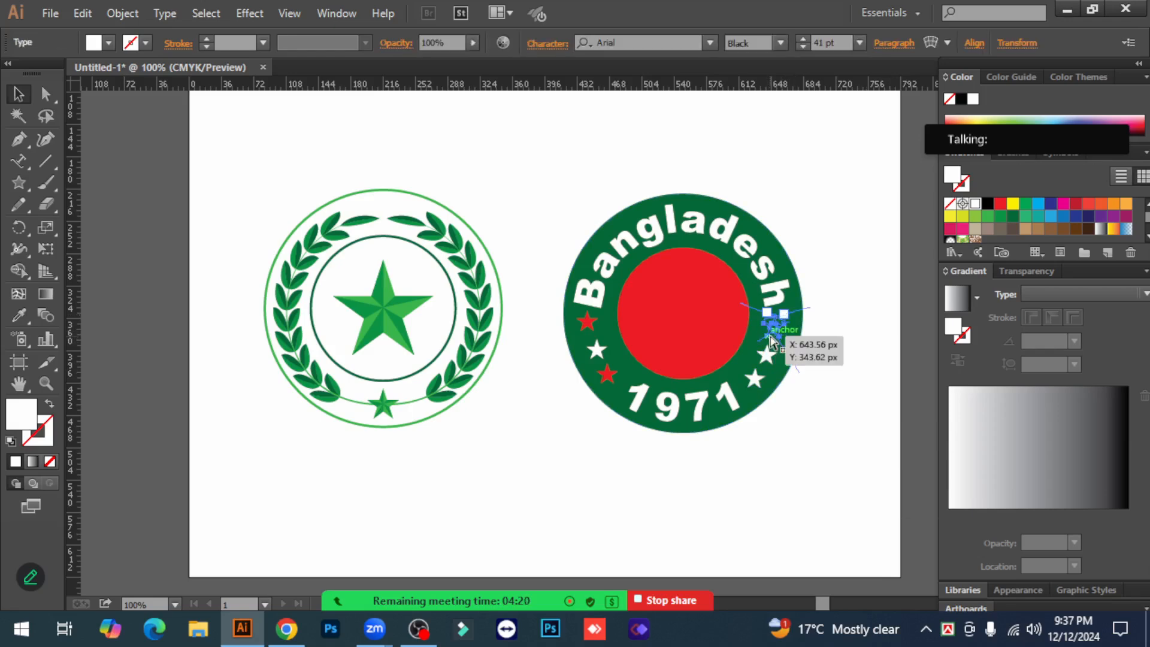
pyautogui.click(857, 500)
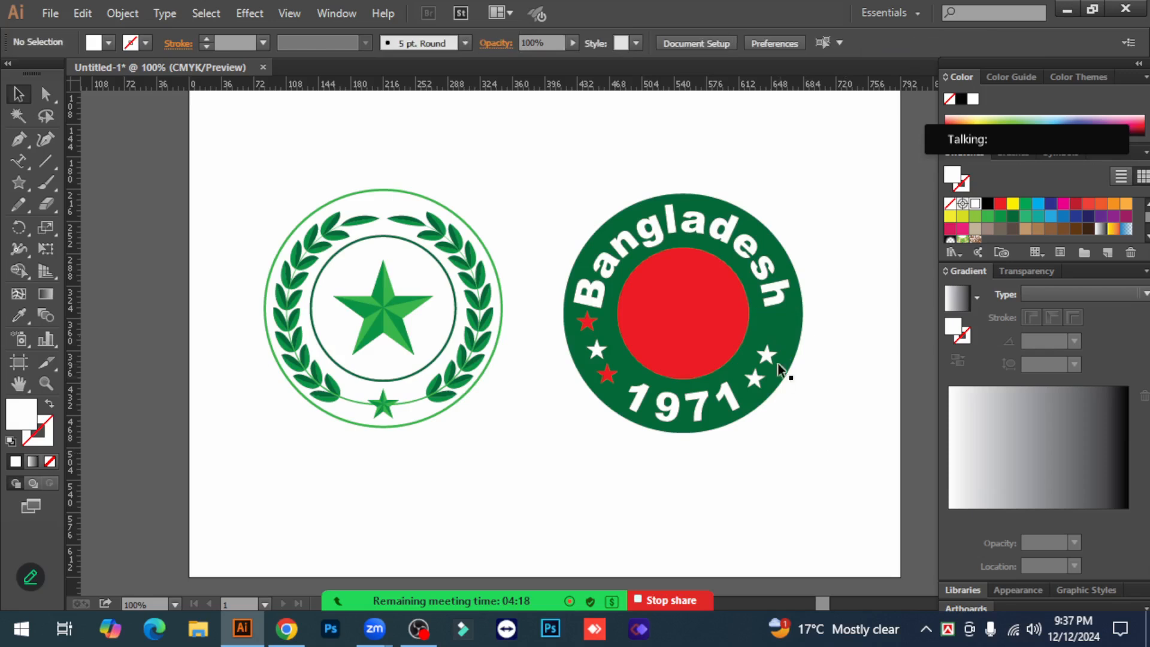
pyautogui.click(773, 332)
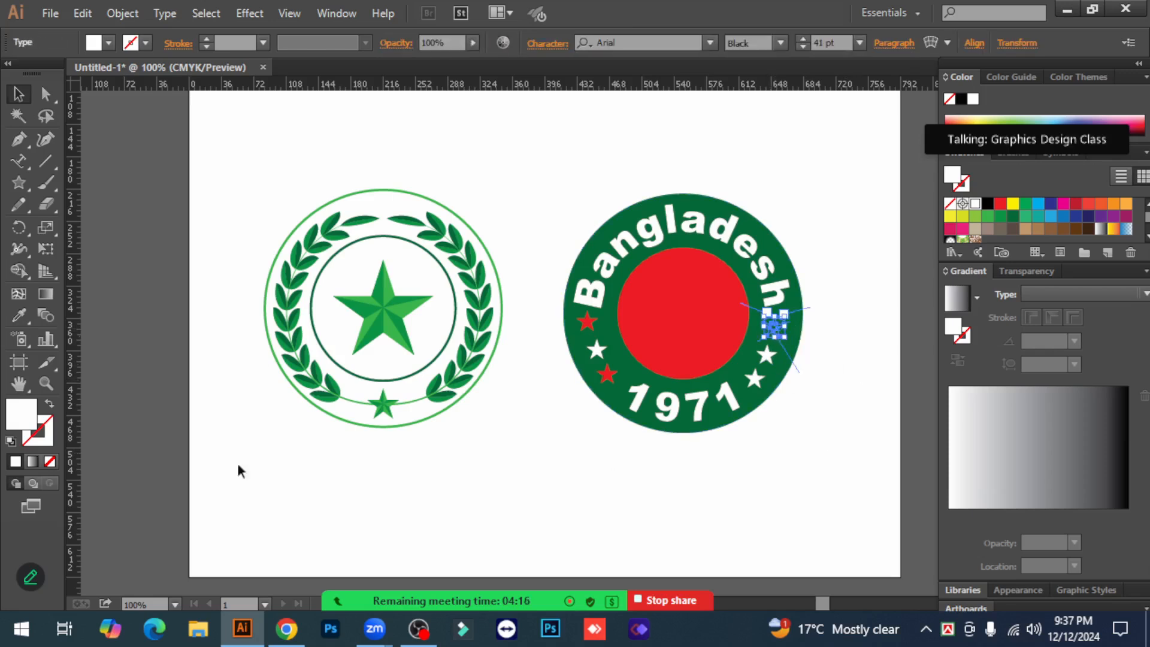
pyautogui.click(846, 396)
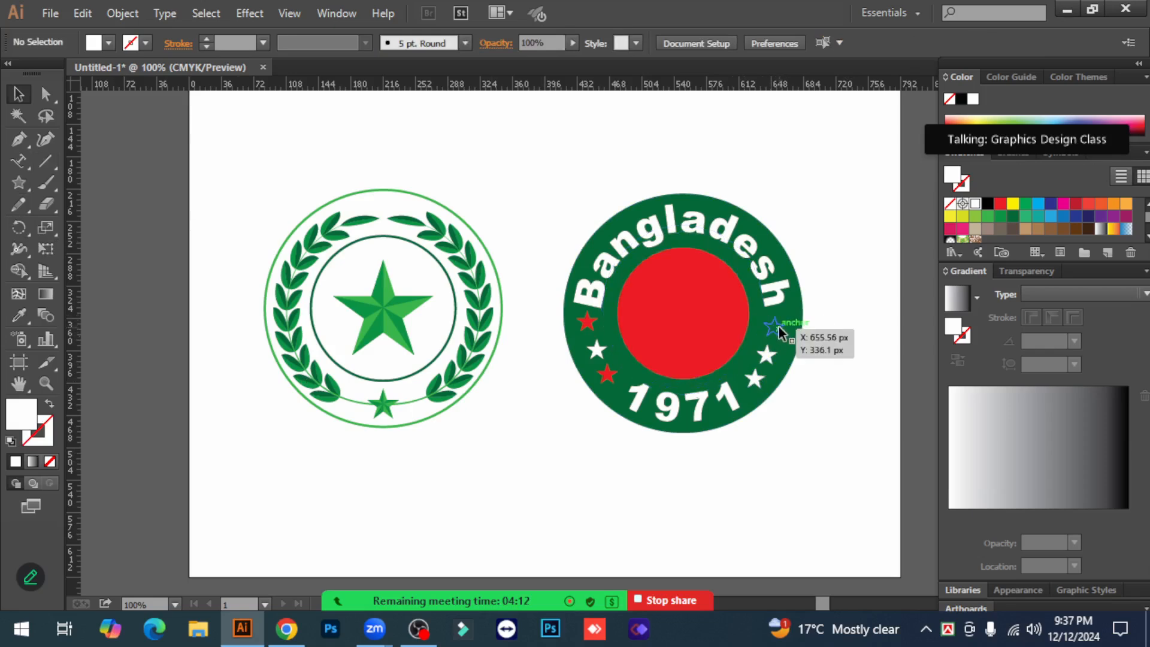
pyautogui.click(780, 330)
pyautogui.click(844, 373)
pyautogui.moveTo(775, 329); pyautogui.dragTo(837, 341)
pyautogui.press('Delete')
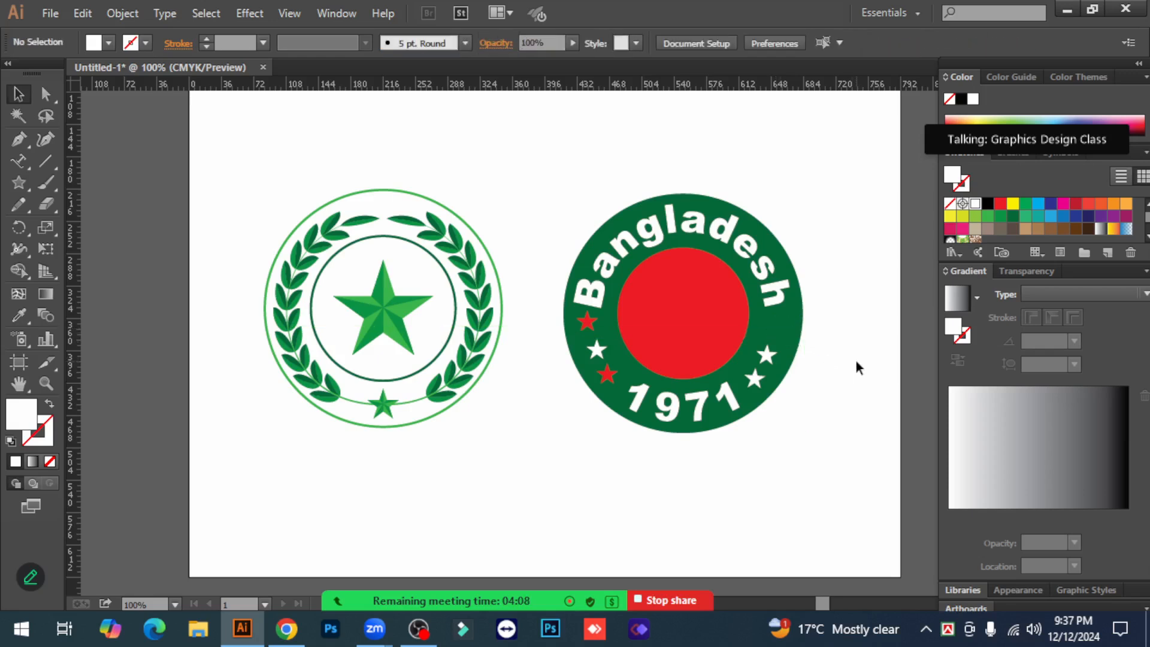
pyautogui.moveTo(760, 362); pyautogui.dragTo(774, 332)
pyautogui.moveTo(847, 483); pyautogui.dragTo(542, 178)
pyautogui.click(754, 502)
pyautogui.moveTo(824, 480); pyautogui.dragTo(598, 204)
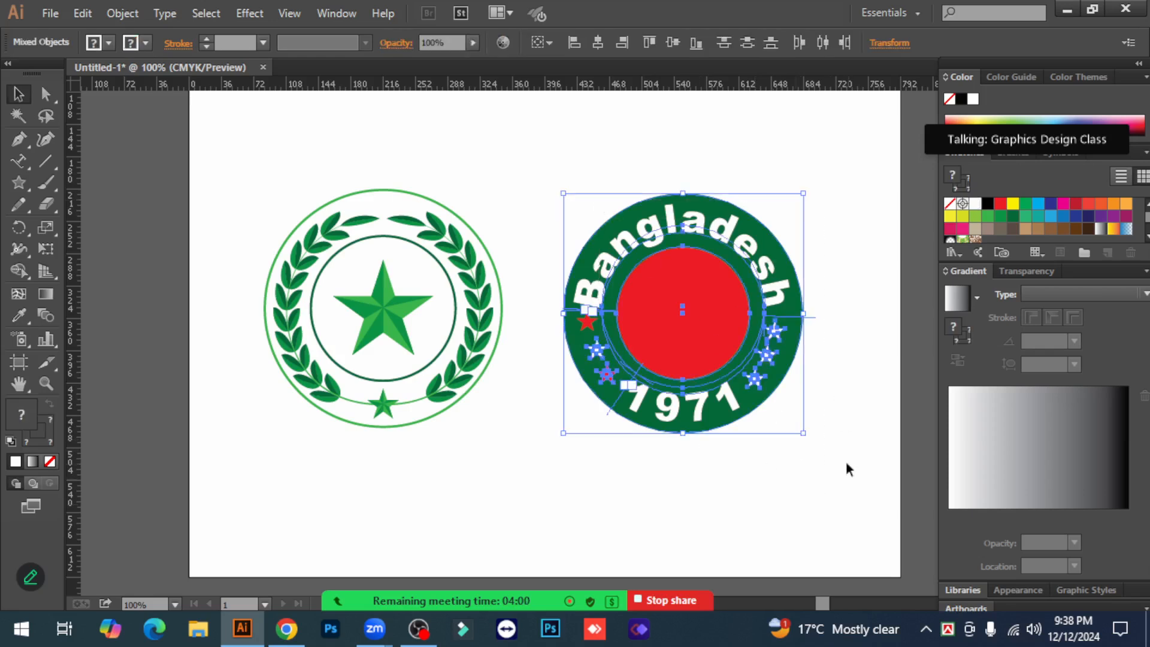
pyautogui.click(837, 469)
# Change the stroke of the badge's red inner circle to white.
pyautogui.click(722, 320)
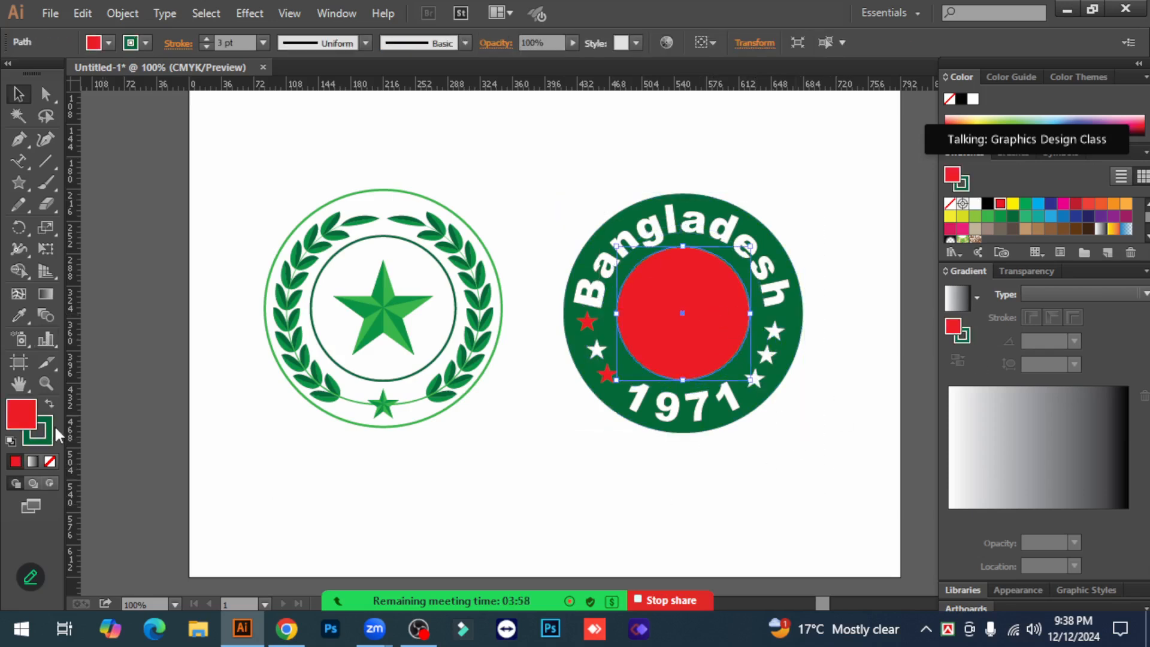
pyautogui.click(48, 420)
pyautogui.click(975, 205)
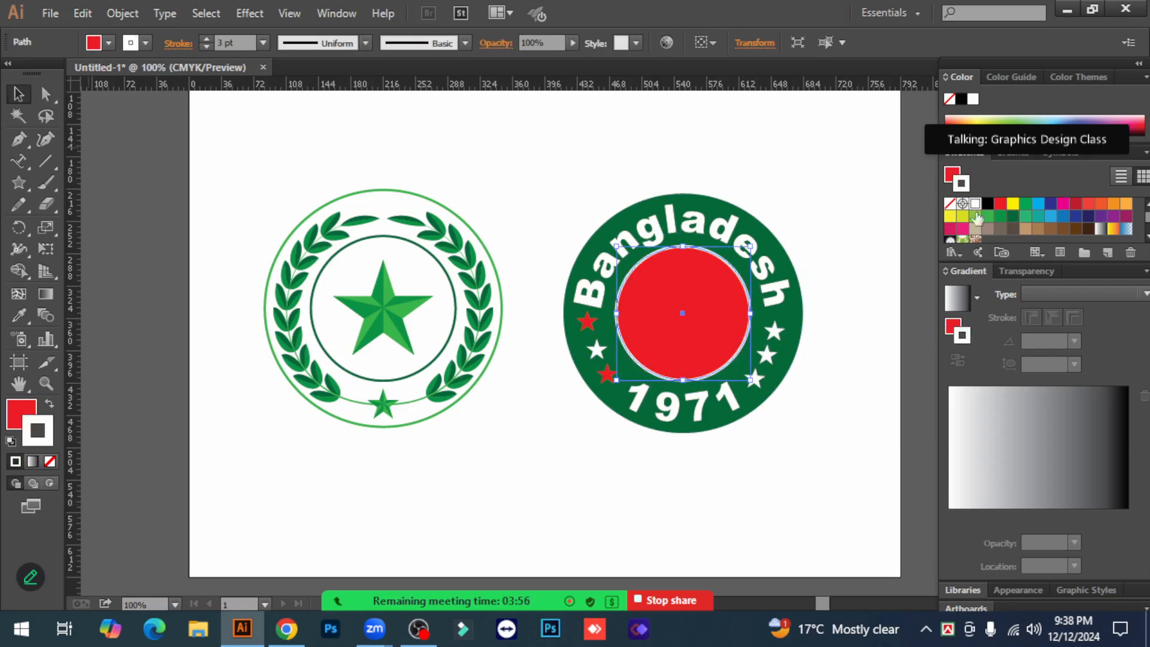
pyautogui.click(254, 173)
pyautogui.moveTo(569, 157); pyautogui.dragTo(866, 522)
pyautogui.click(850, 435)
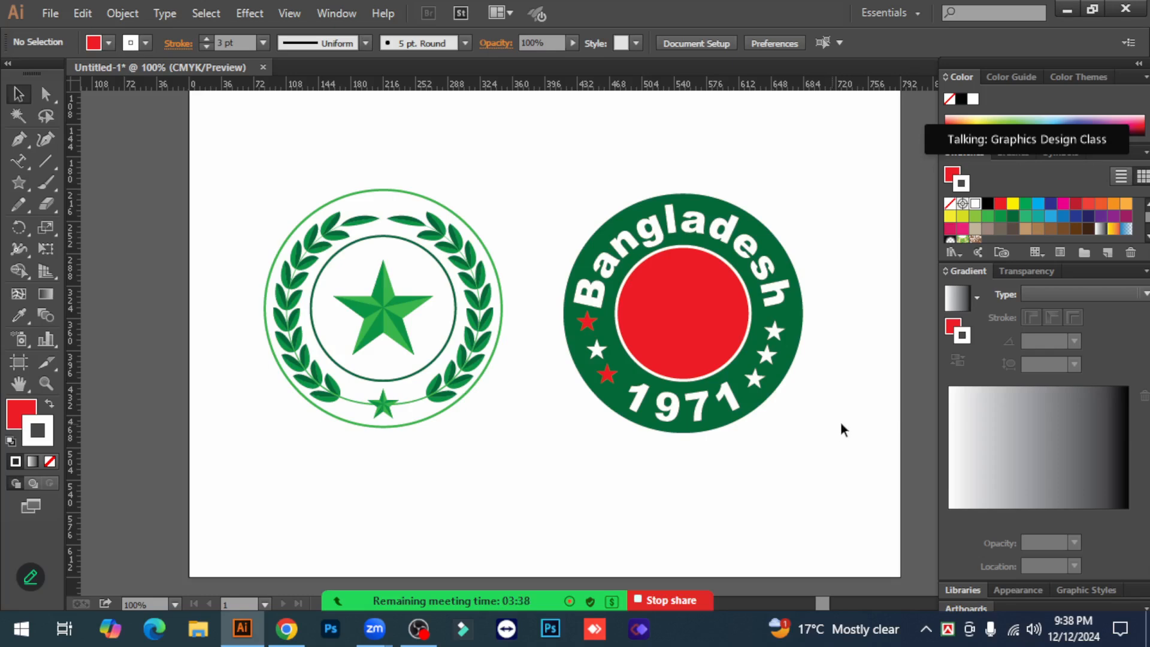
# Fill the badge's middle right star with red and give it no stroke.
pyautogui.click(767, 355)
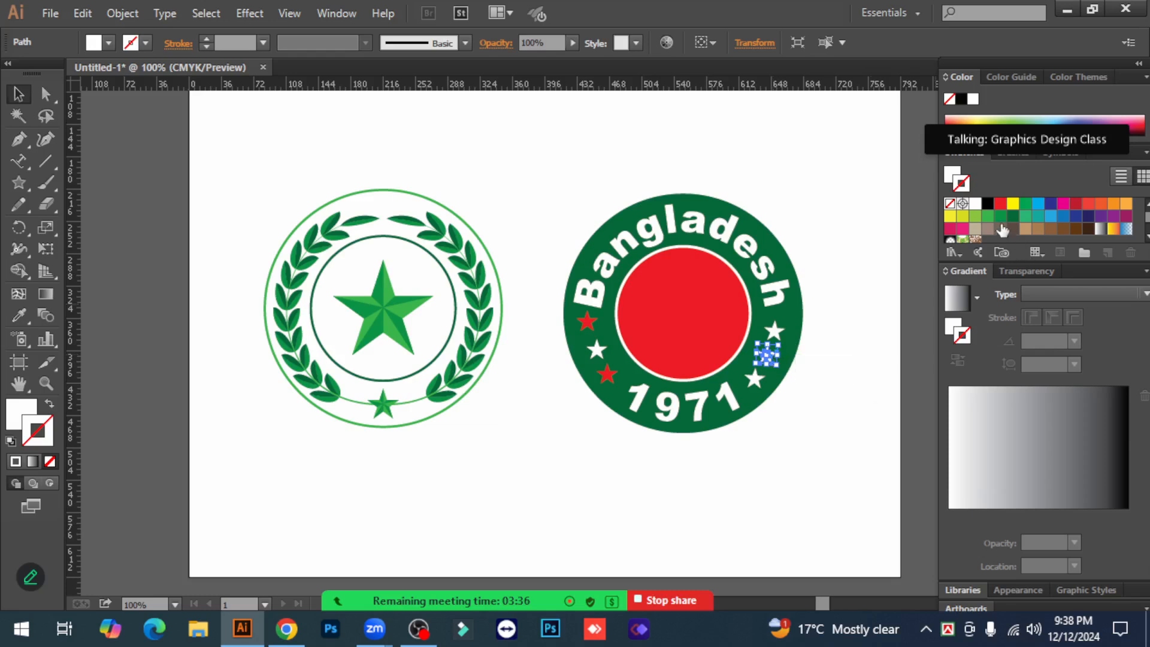
pyautogui.click(1000, 205)
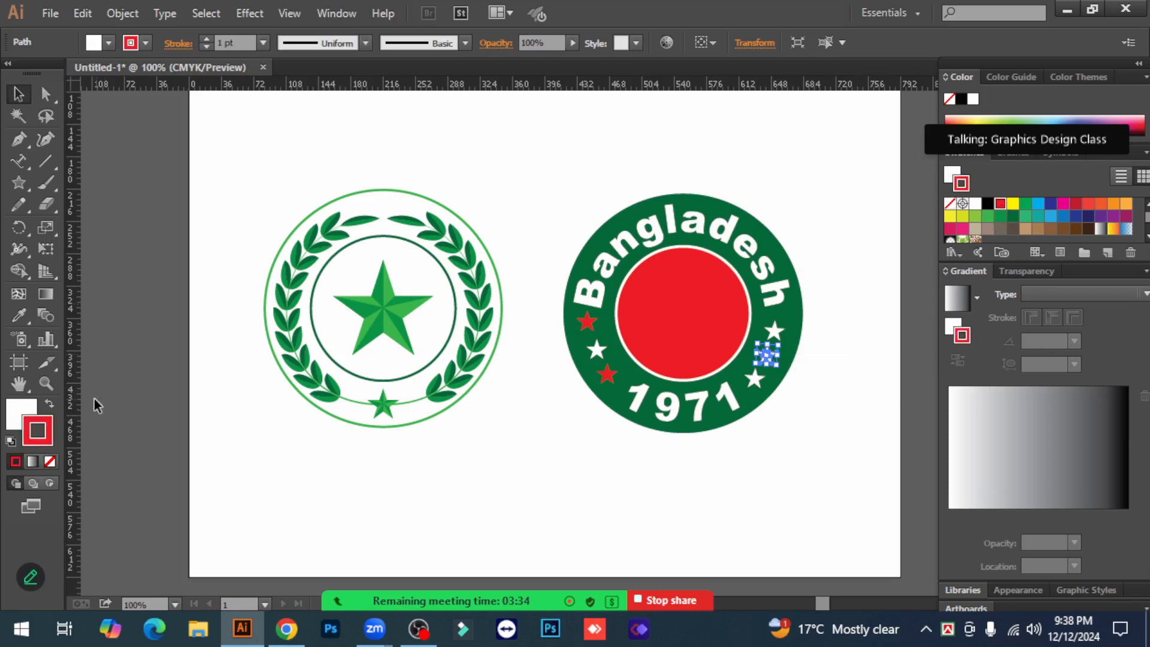
pyautogui.click(50, 403)
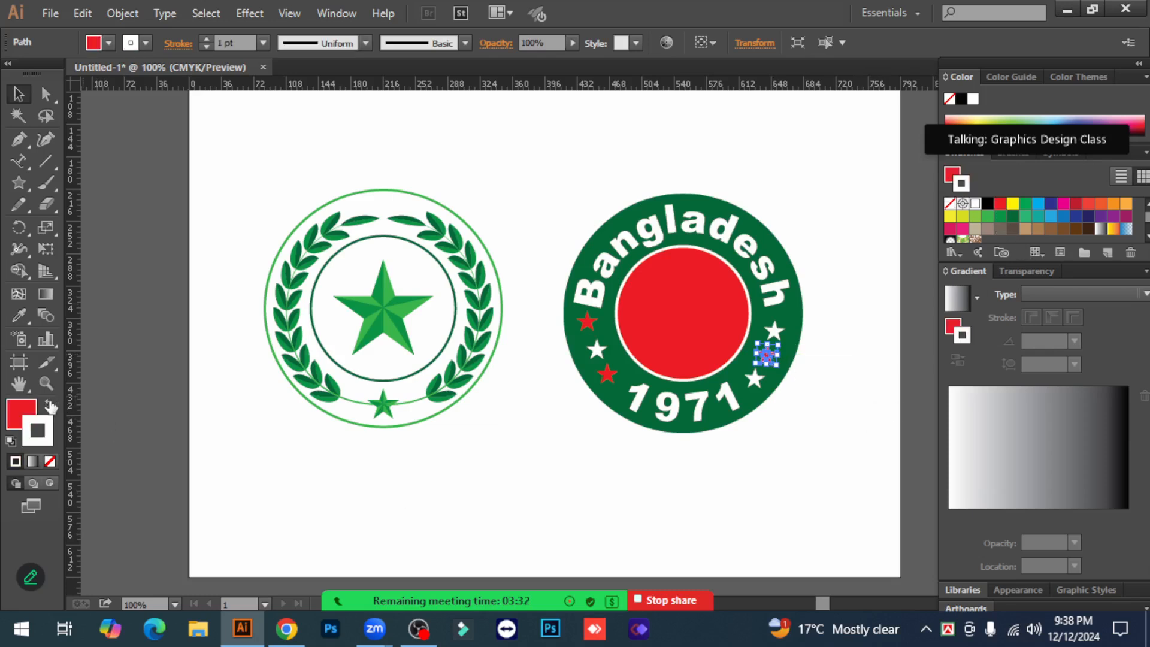
pyautogui.click(49, 463)
pyautogui.click(362, 514)
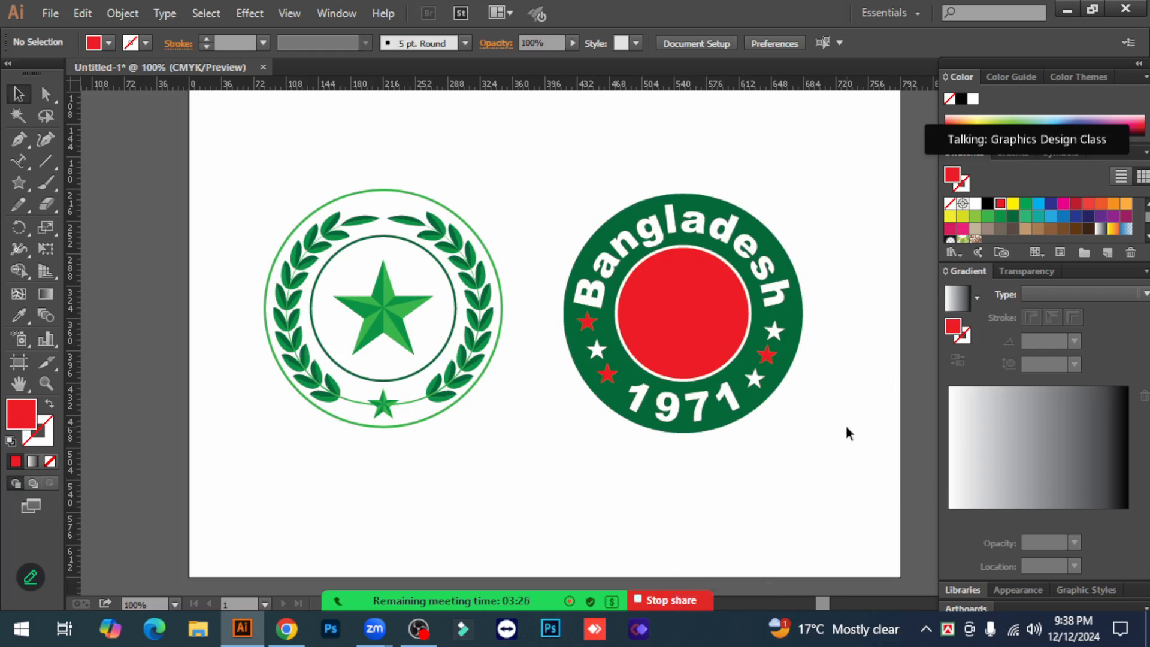
pyautogui.moveTo(242, 140); pyautogui.dragTo(850, 518)
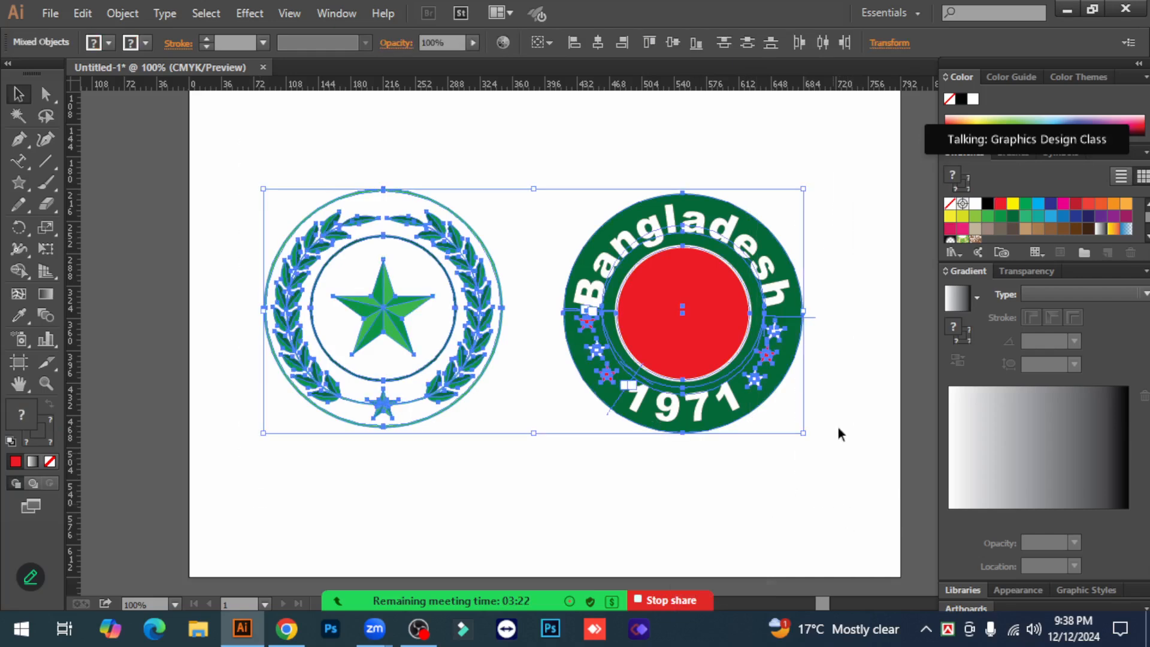
pyautogui.click(838, 318)
# Stop the current Zoom screen share and start sharing the "Untitled-1* @ 100% (CMYK/Preview)" window instead.
pyautogui.click(684, 599)
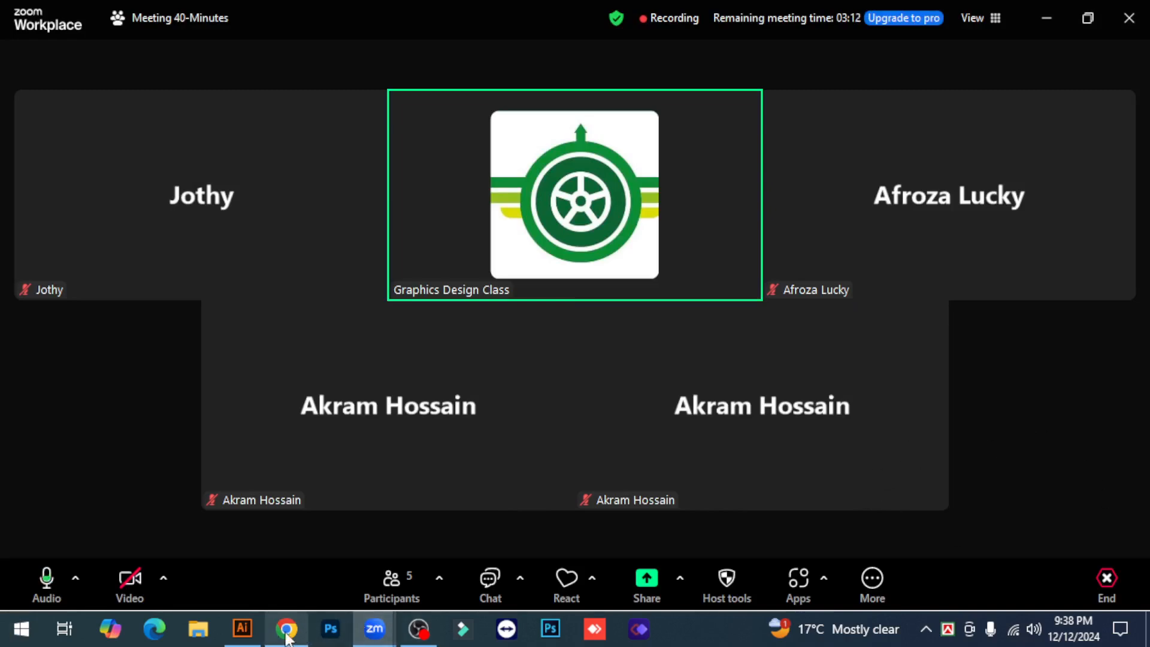
pyautogui.click(647, 580)
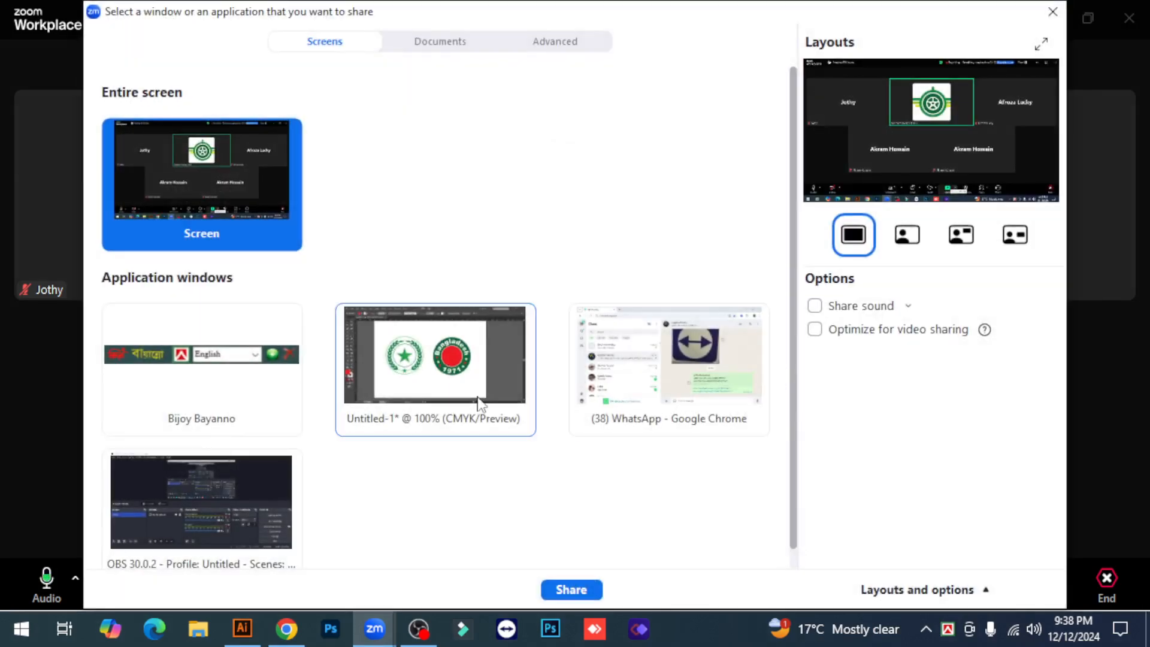
pyautogui.click(478, 395)
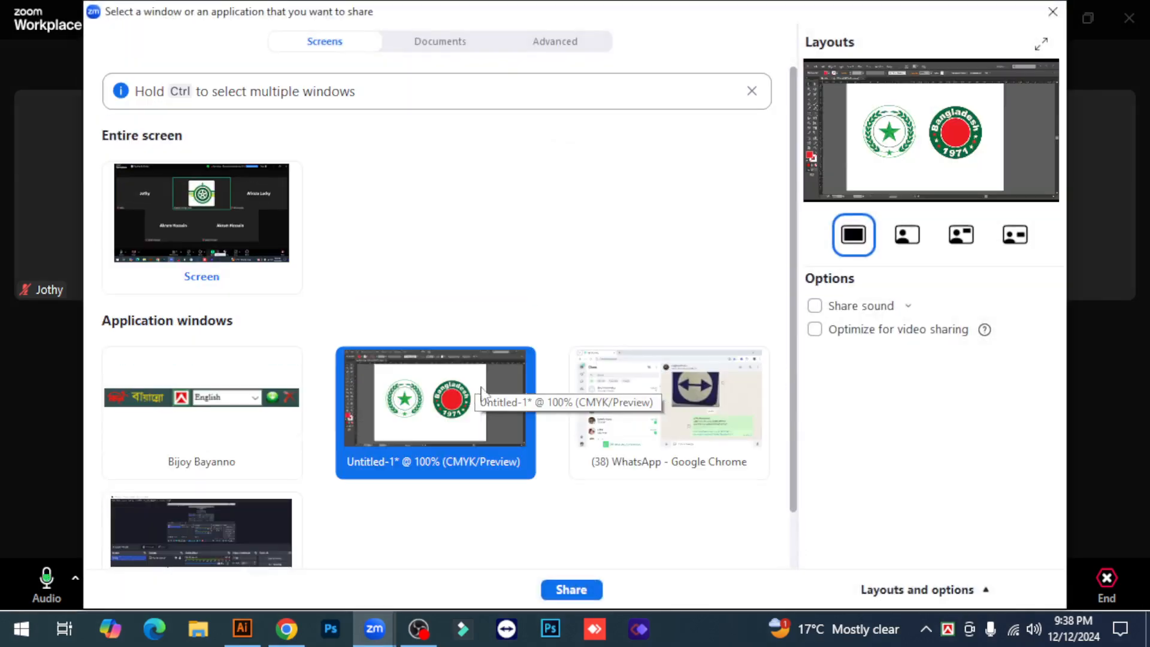
pyautogui.click(572, 590)
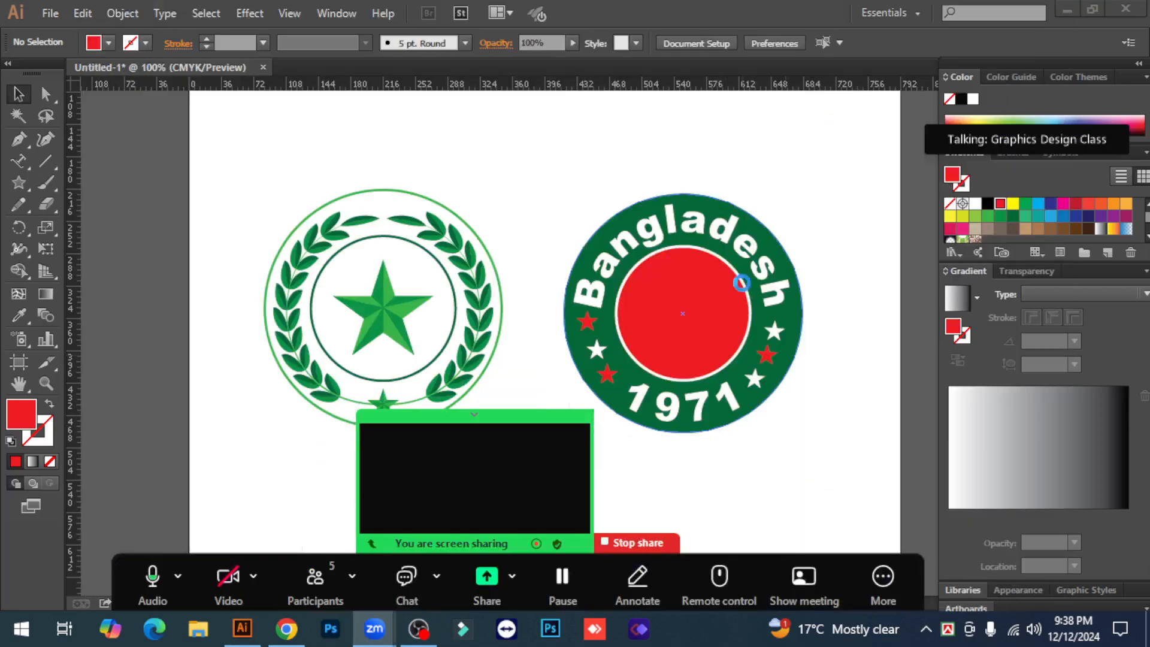
pyautogui.scroll(-1, 822, 240)
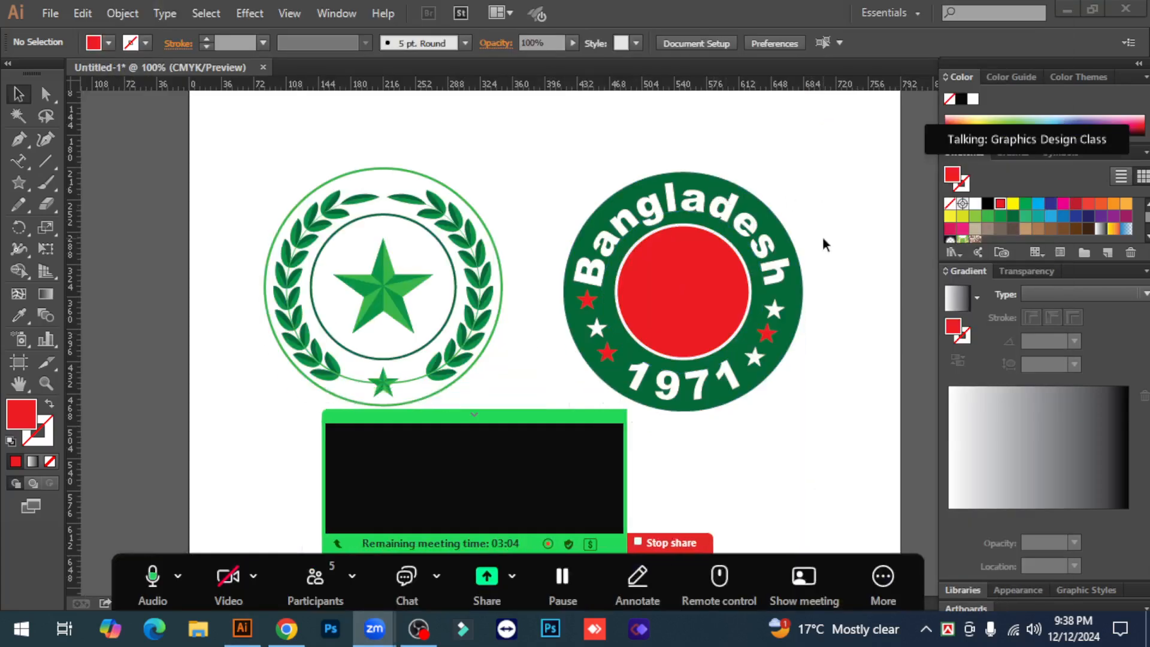
pyautogui.click(842, 286)
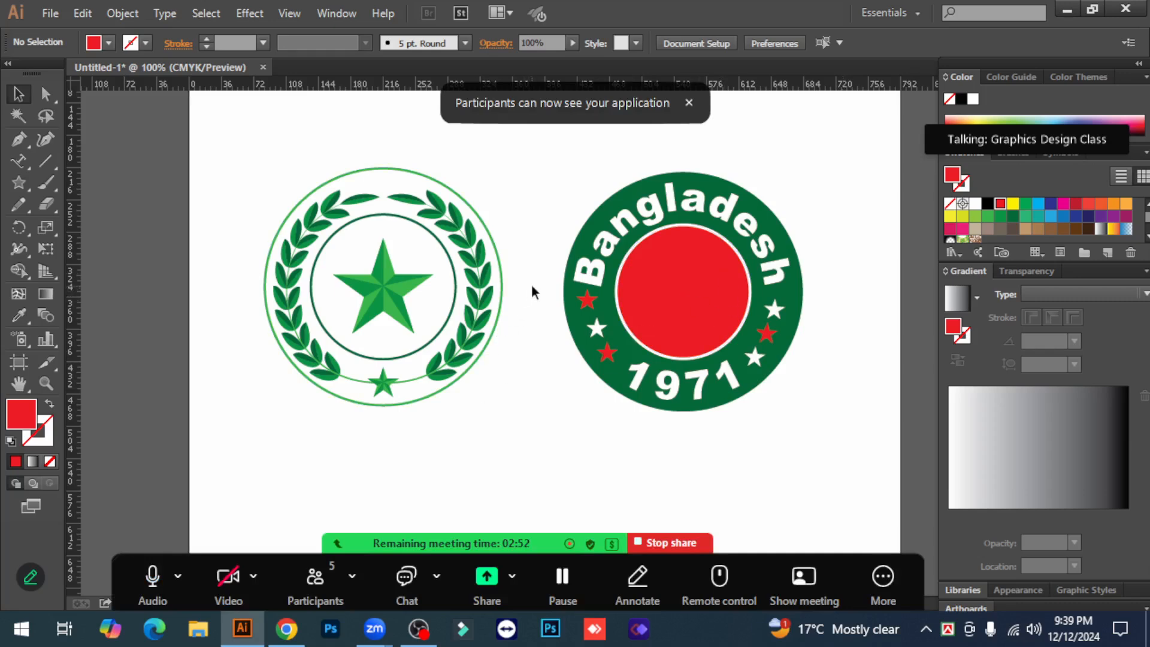
pyautogui.scroll(2, 558, 373)
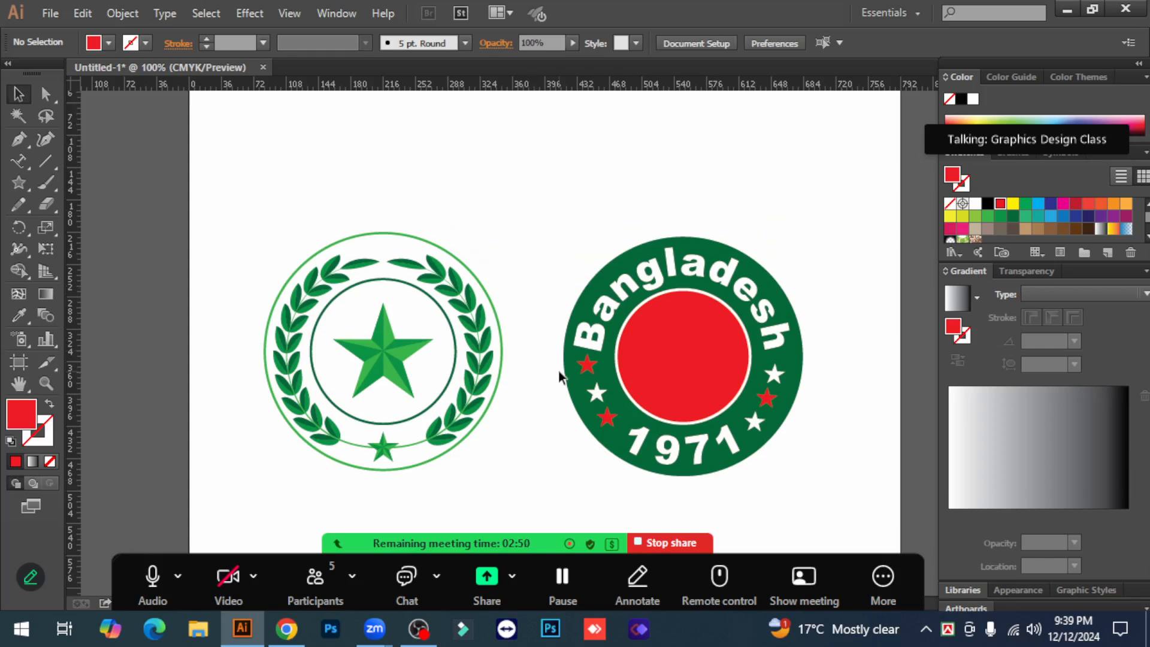
pyautogui.scroll(-1, 558, 369)
pyautogui.moveTo(240, 139); pyautogui.dragTo(845, 497)
pyautogui.moveTo(816, 448); pyautogui.dragTo(545, 142)
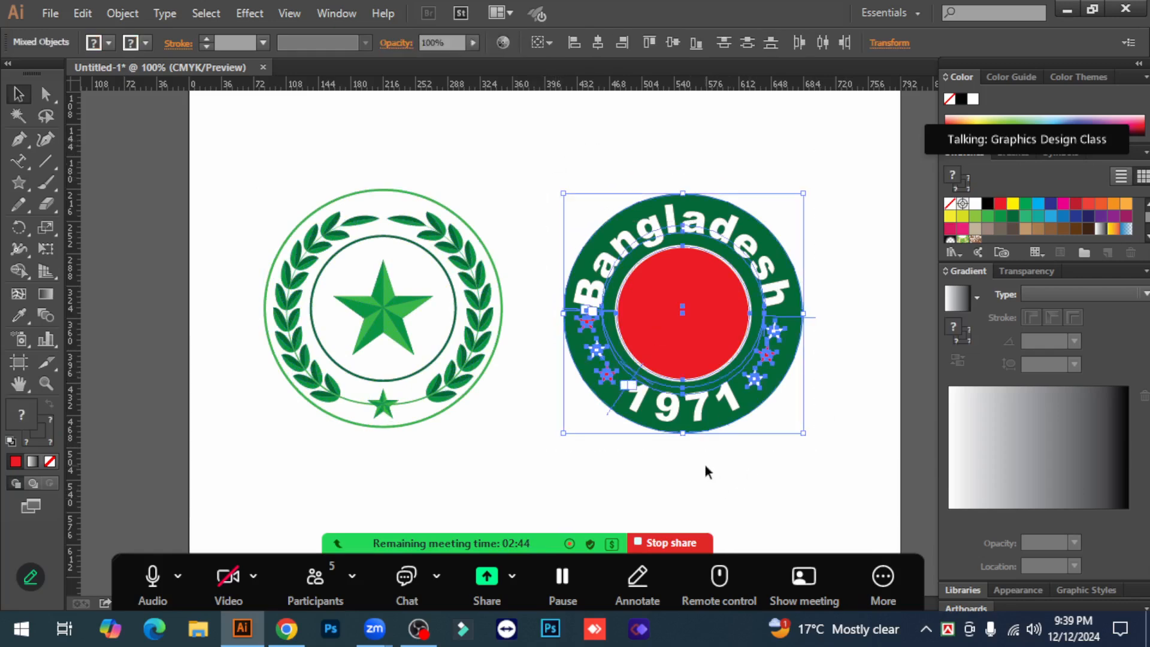
pyautogui.click(683, 453)
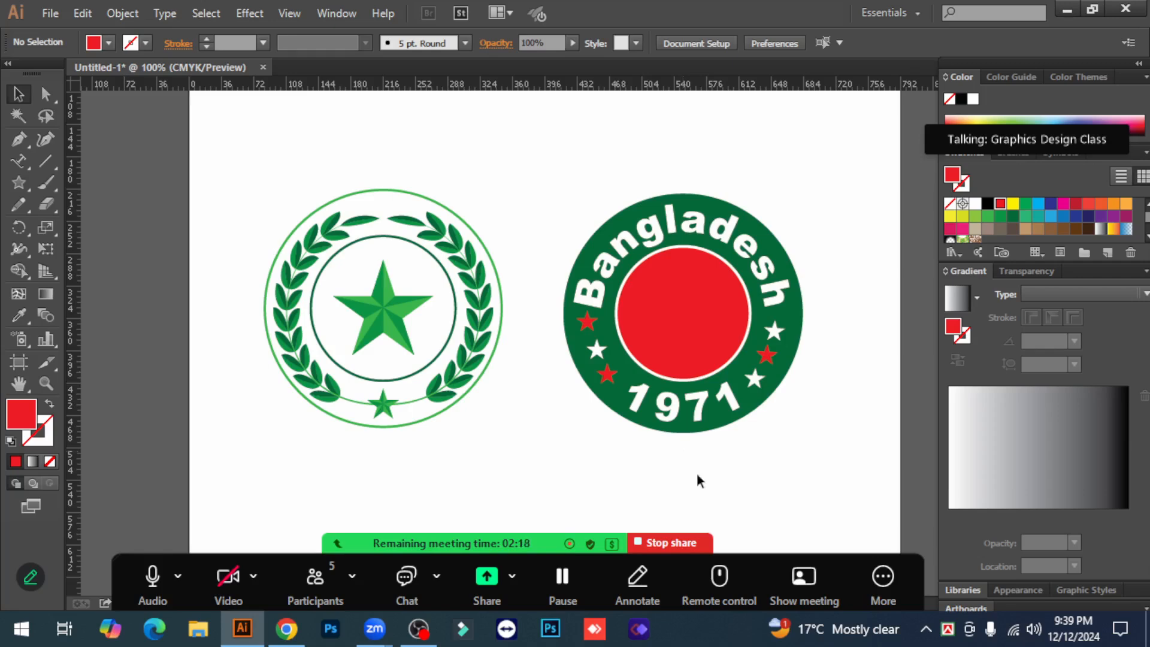
# Stop sharing the artwork window in the Zoom meeting.
pyautogui.click(688, 545)
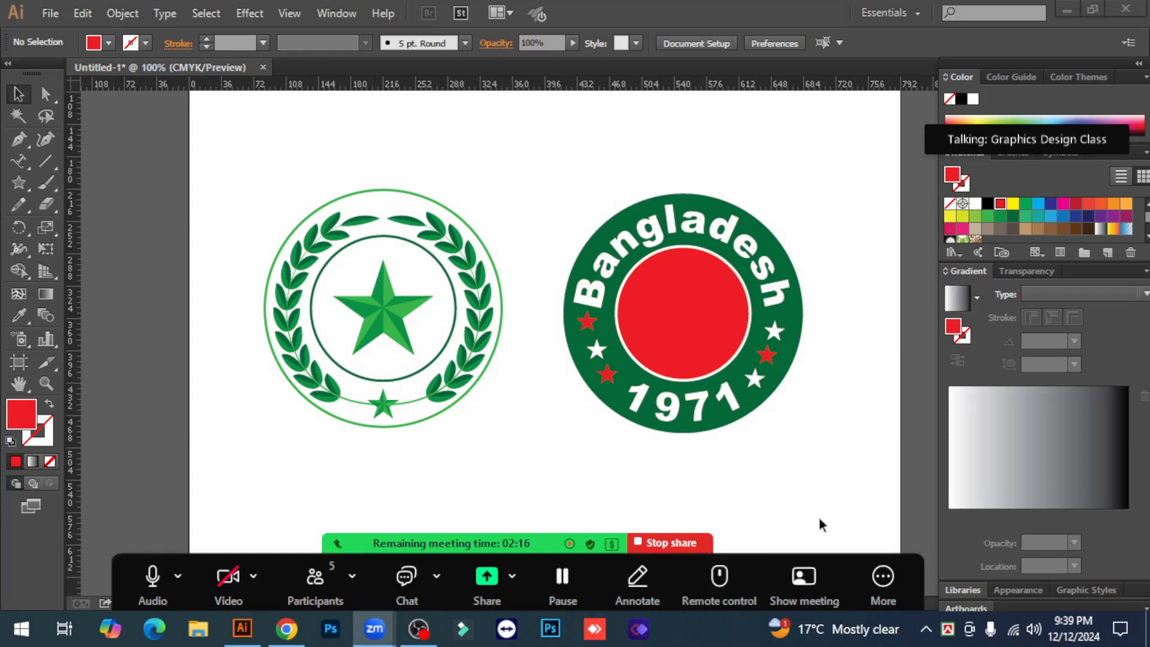